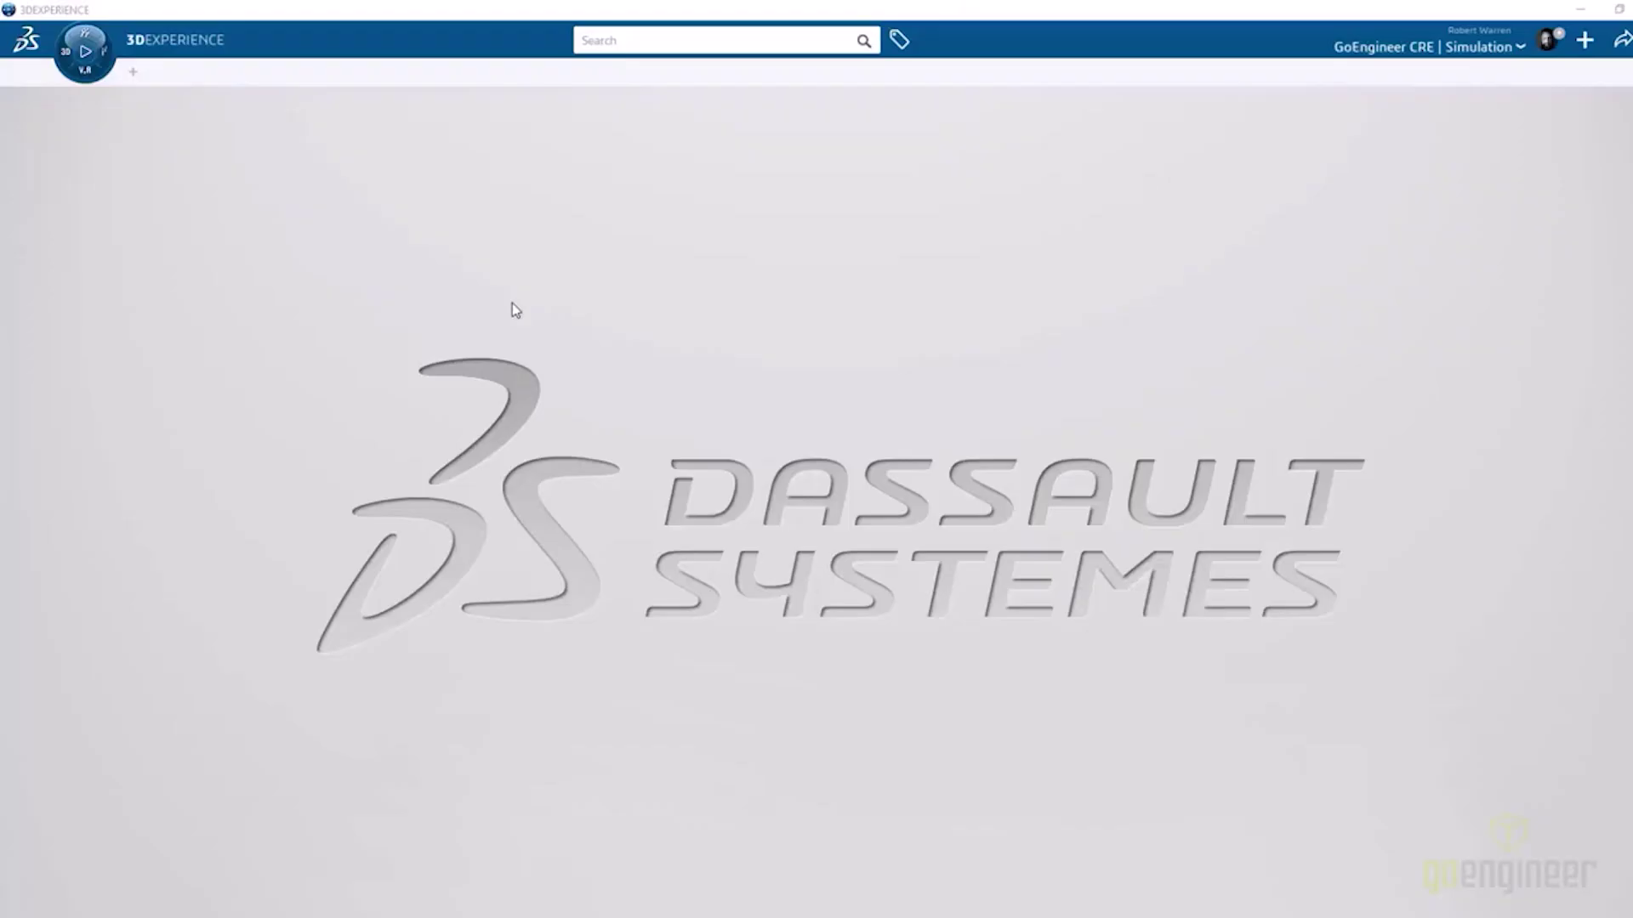
- Import the GoE -Blend Assy-FMK CFD SolidWorks assembly in Lower Vents configuration and rotate to inspect the cube
click(1584, 40)
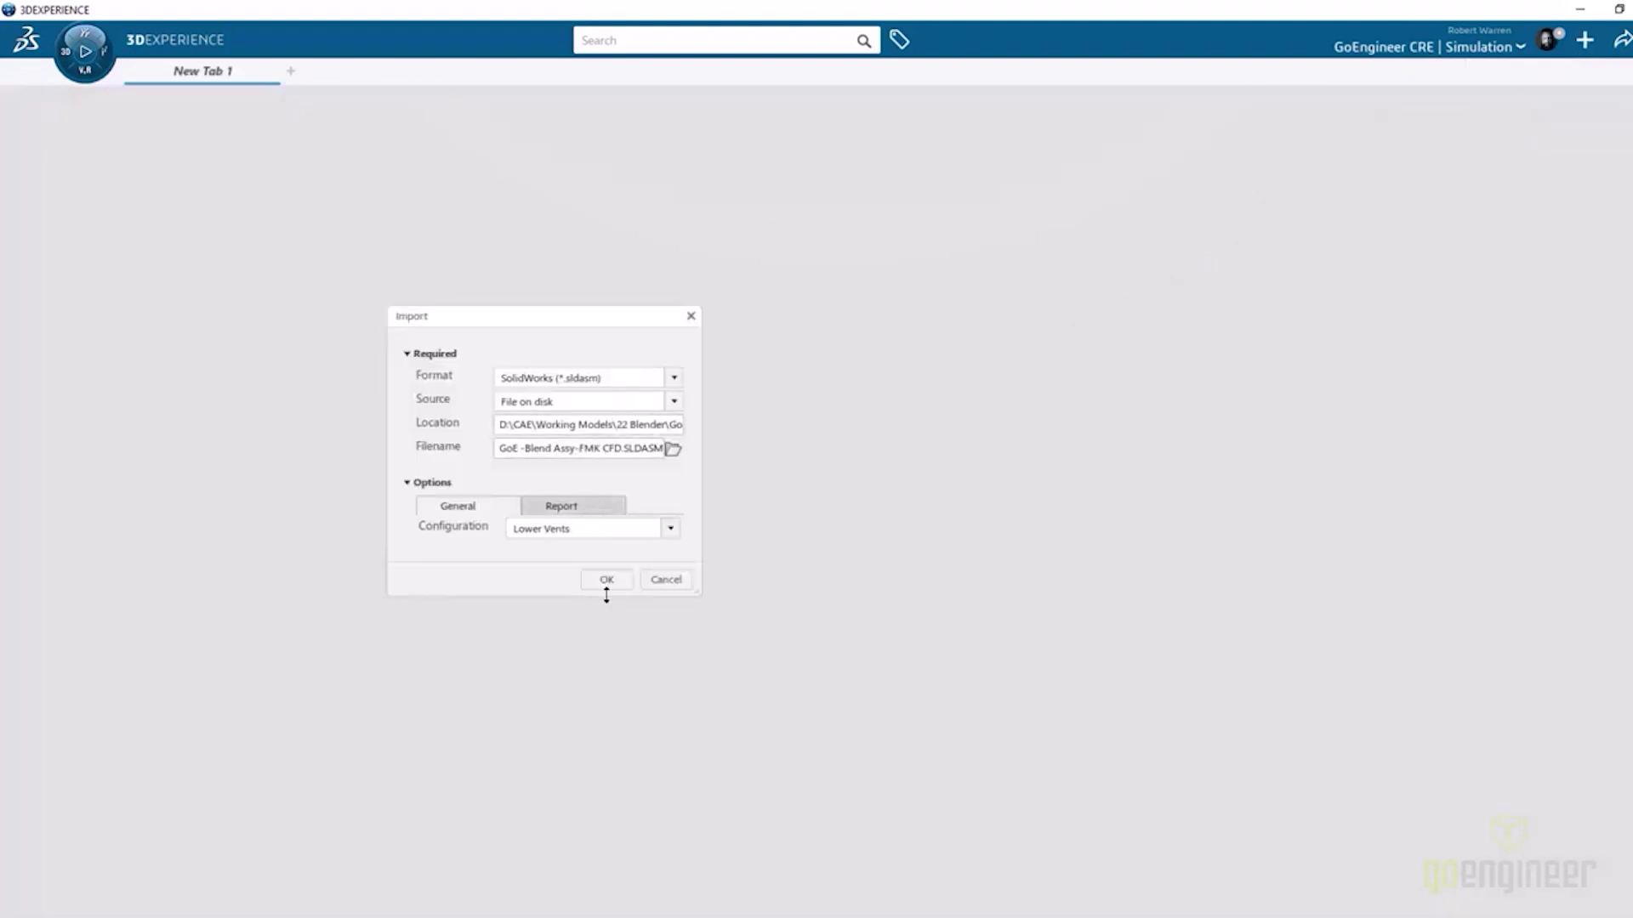
click(608, 581)
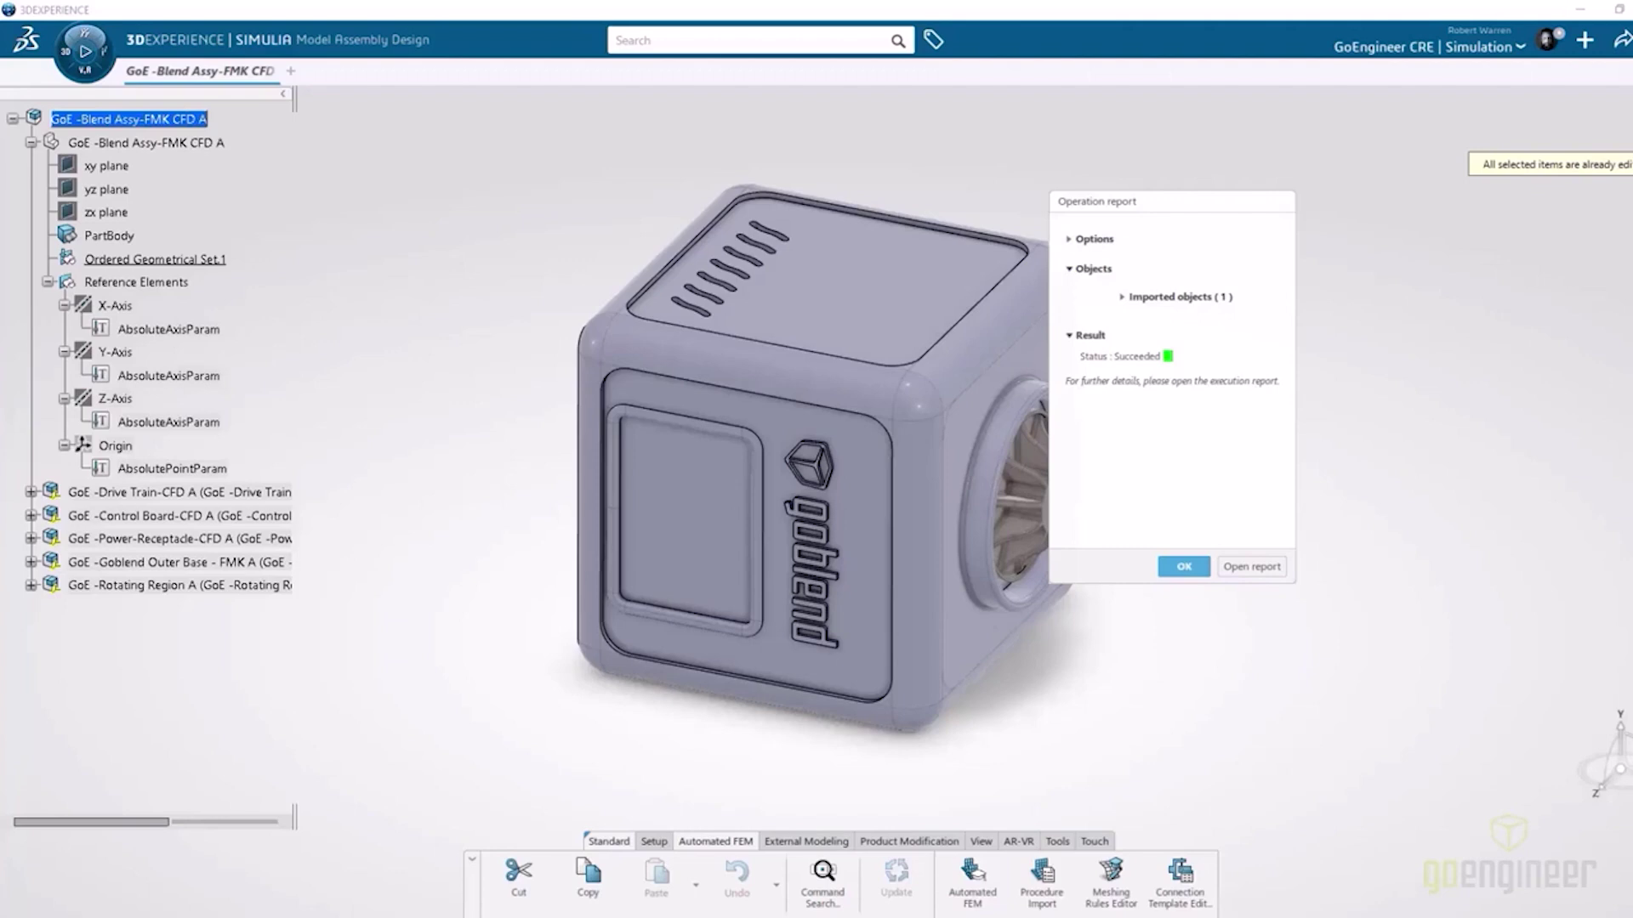
click(1184, 567)
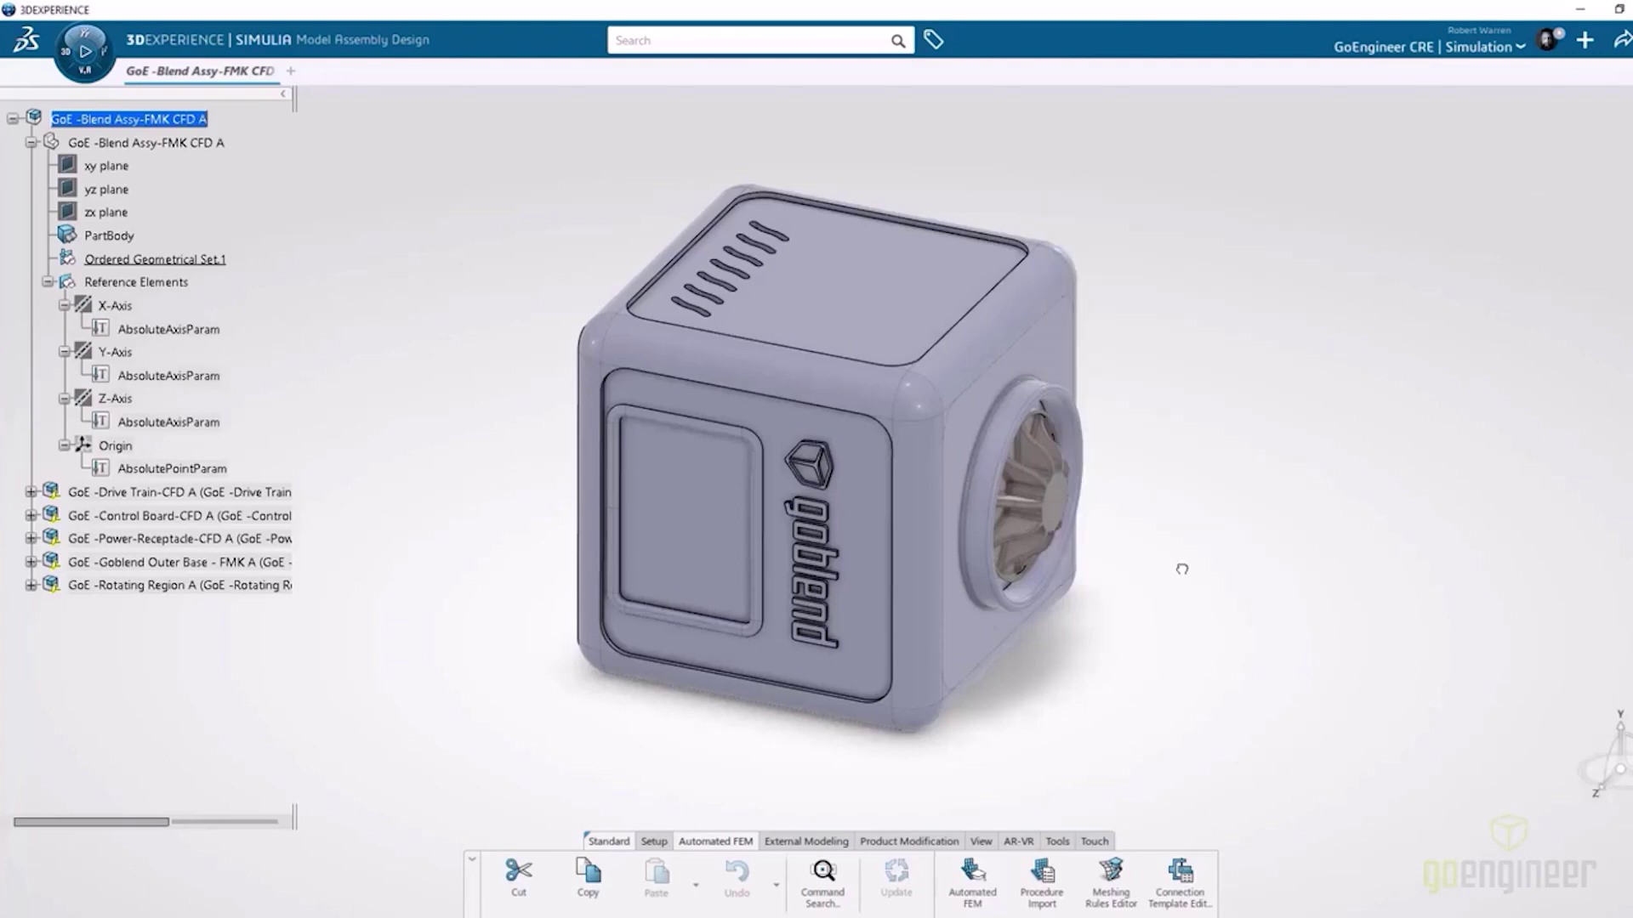
middle_drag(1123, 647, 1257, 485)
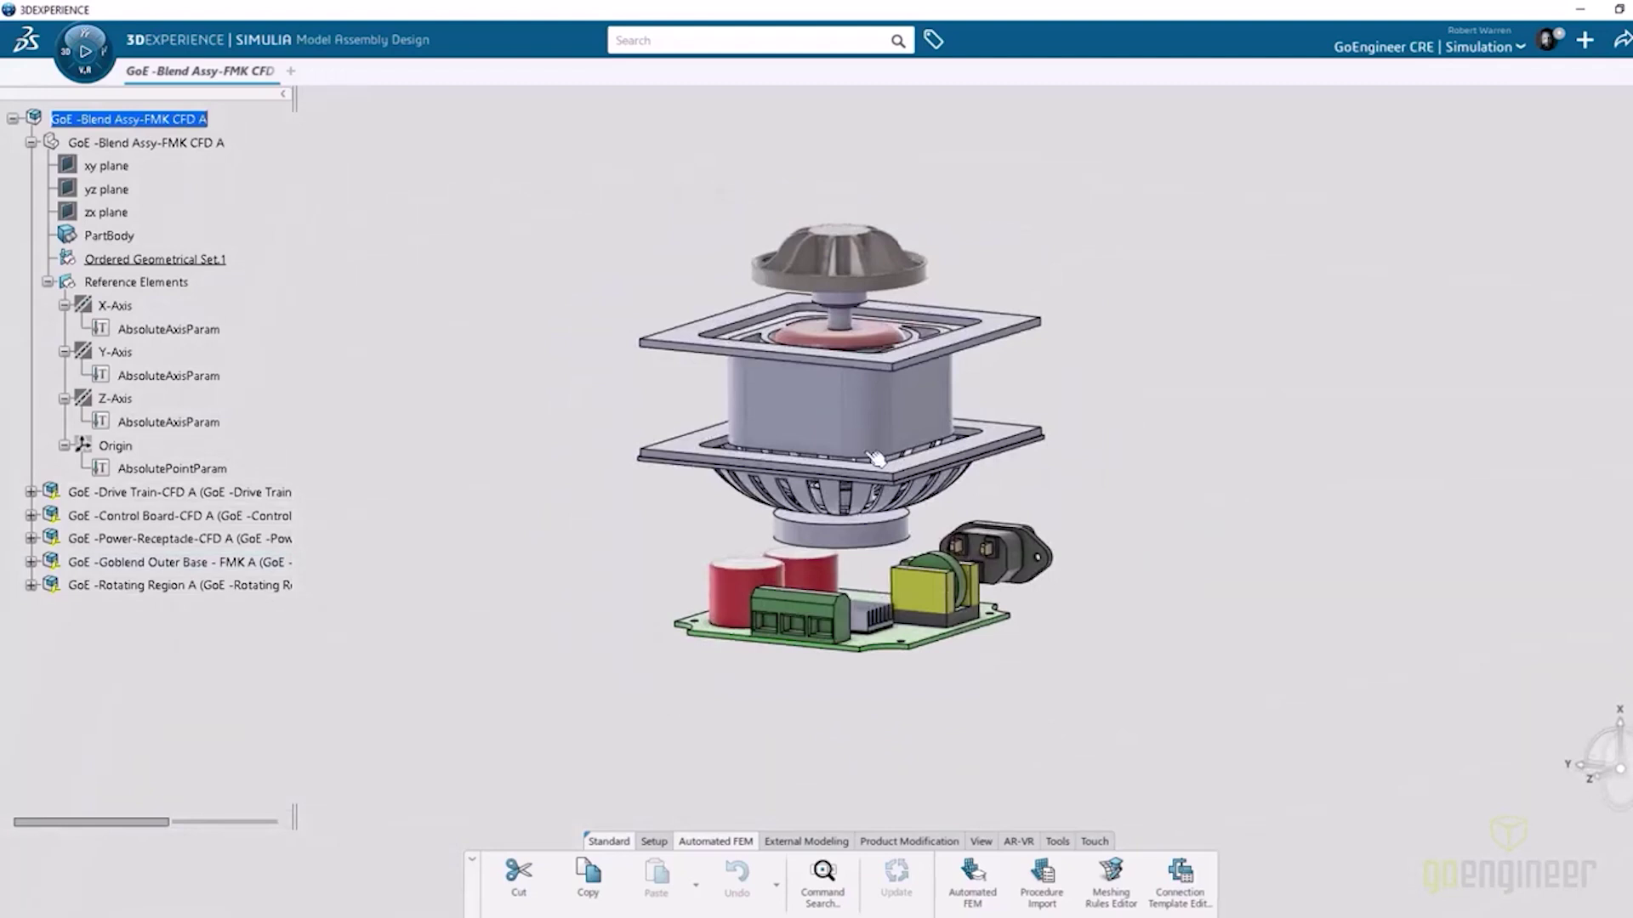
scroll(1045, 487, up, 3)
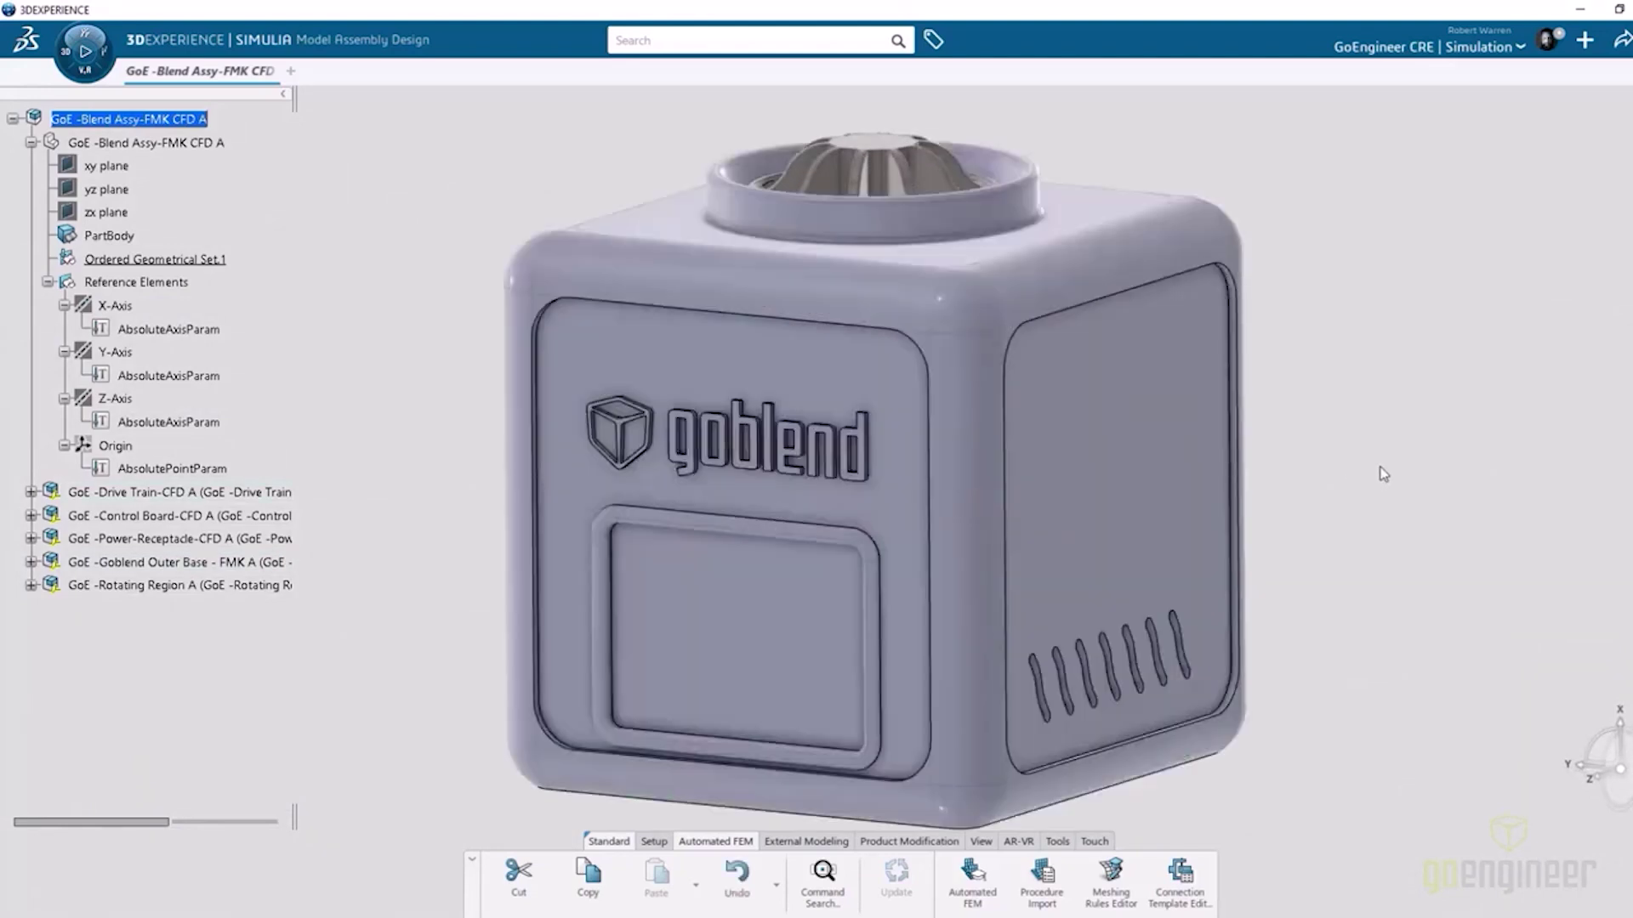
- Create a fluid scenario titled 'GoE -Blend Assy FMK Lower', using that title for the case and fluid model names
click(91, 76)
click(124, 289)
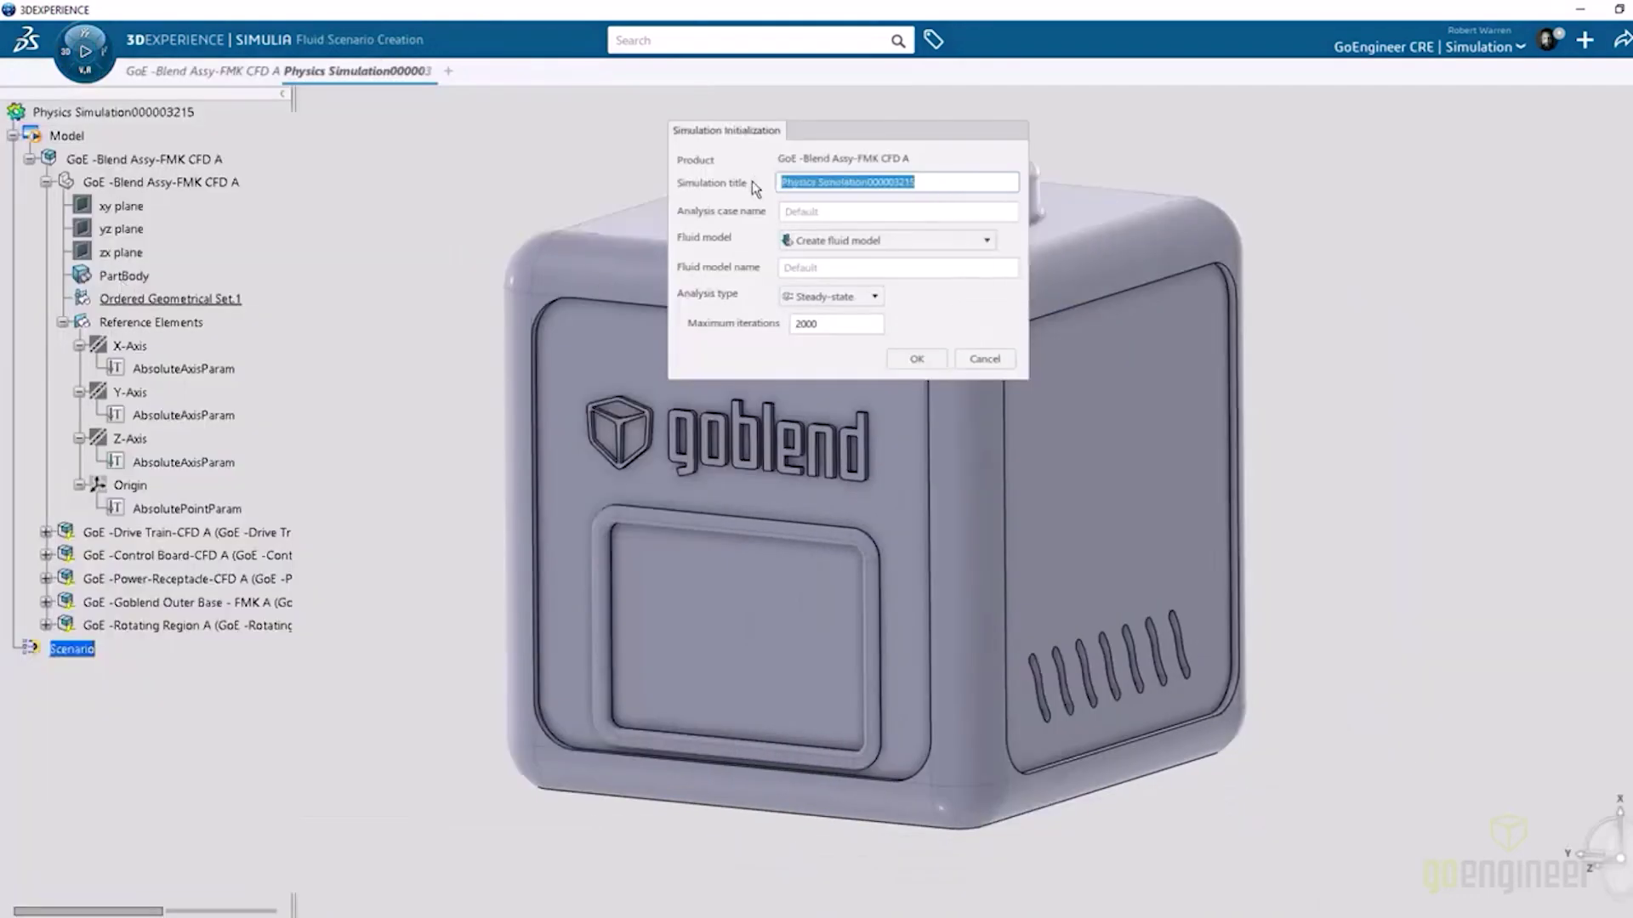
text(GoE -Blend)
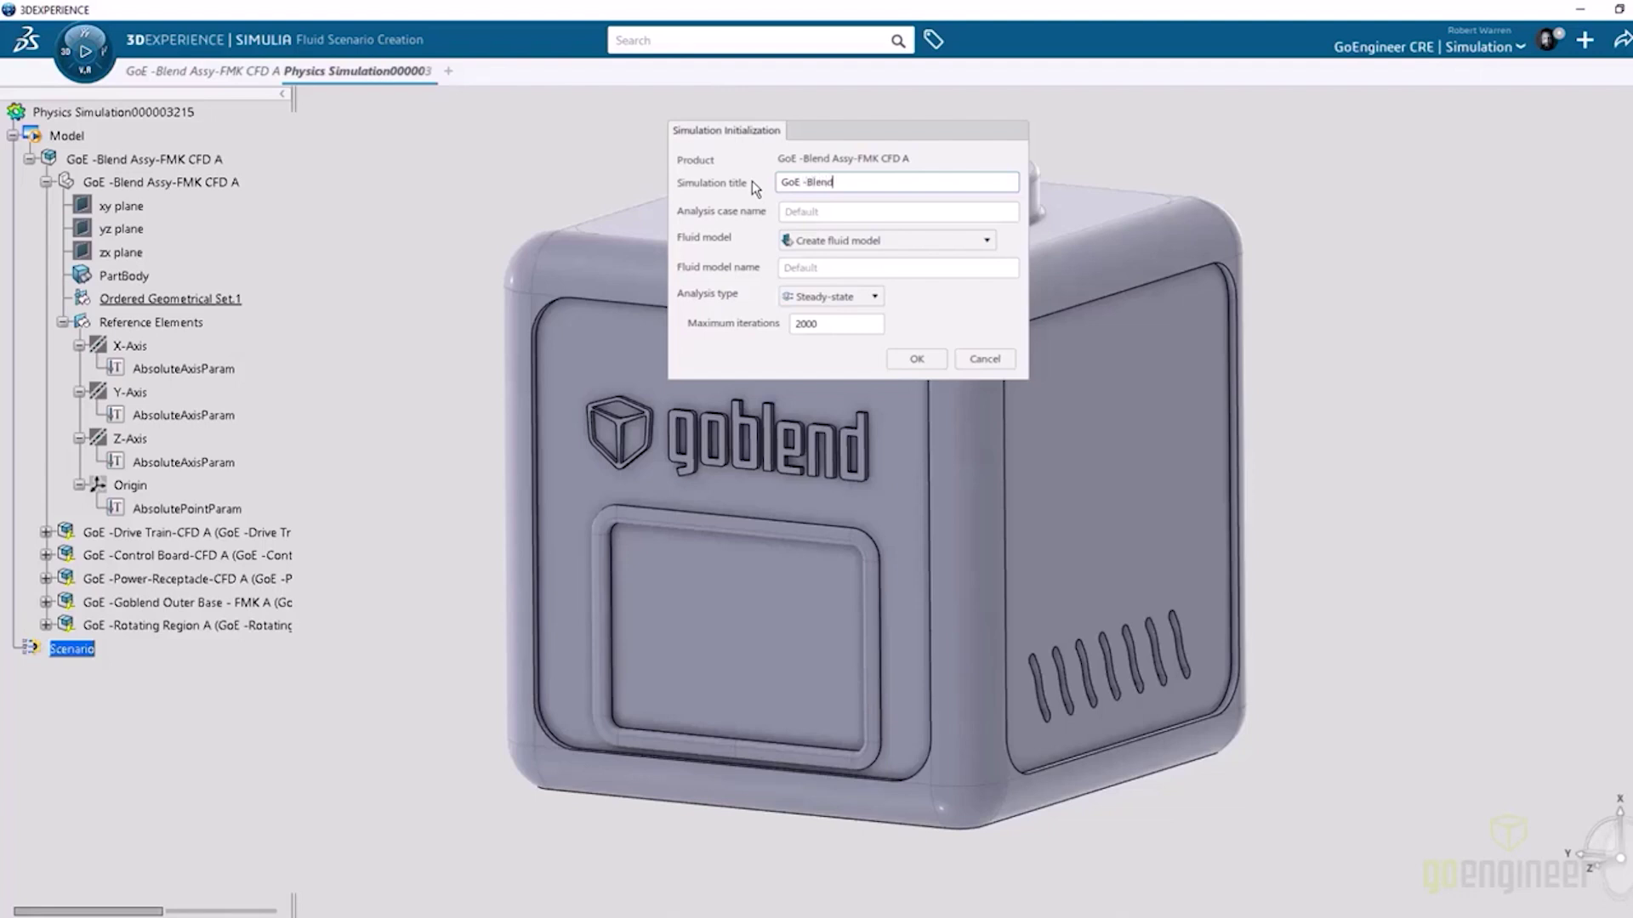
text( Assy FMK Lower)
key(ctrl+a)
key(ctrl+c)
click(812, 211)
key(ctrl+v)
click(813, 267)
key(ctrl+v)
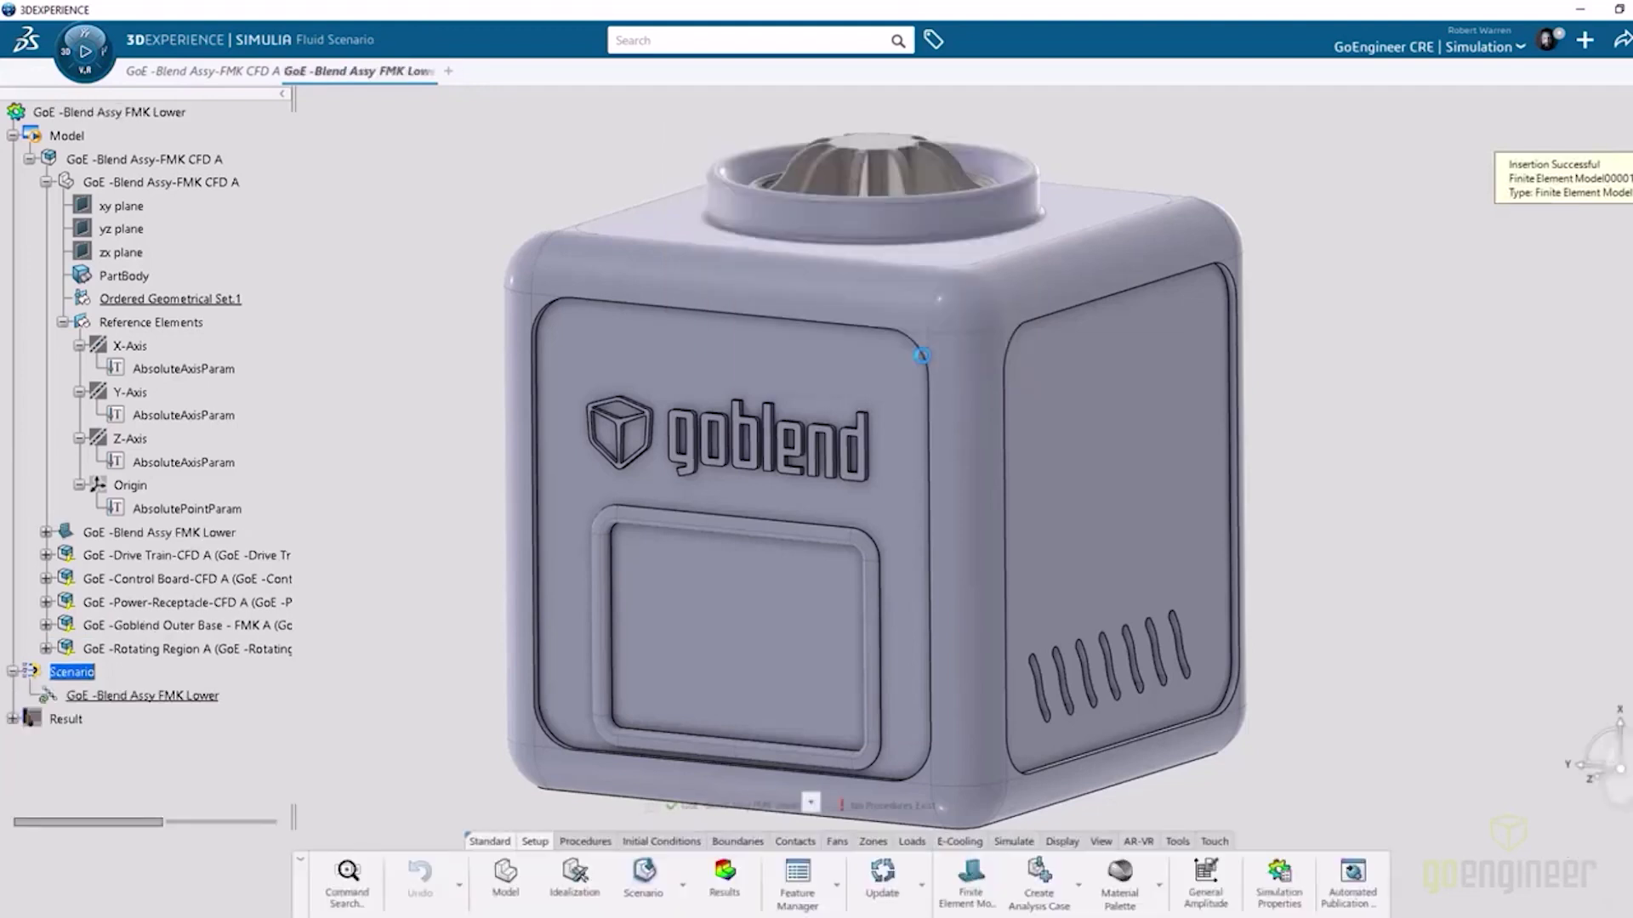
- Start the fluid domain with a part covering the whole assembly's 23 features
click(902, 880)
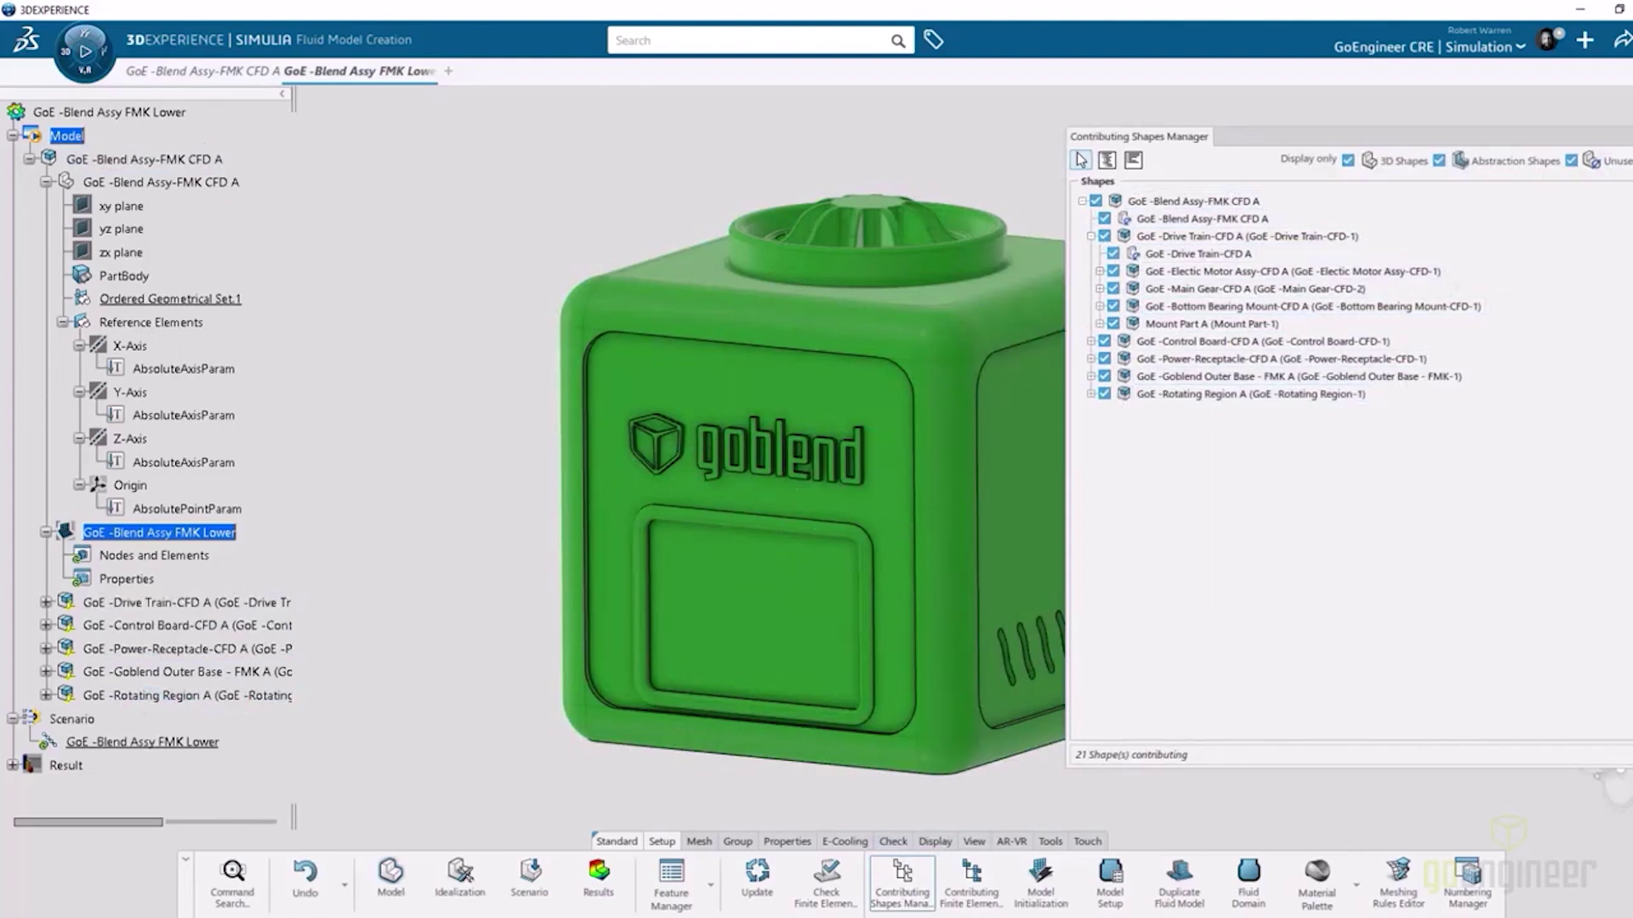
key(Escape)
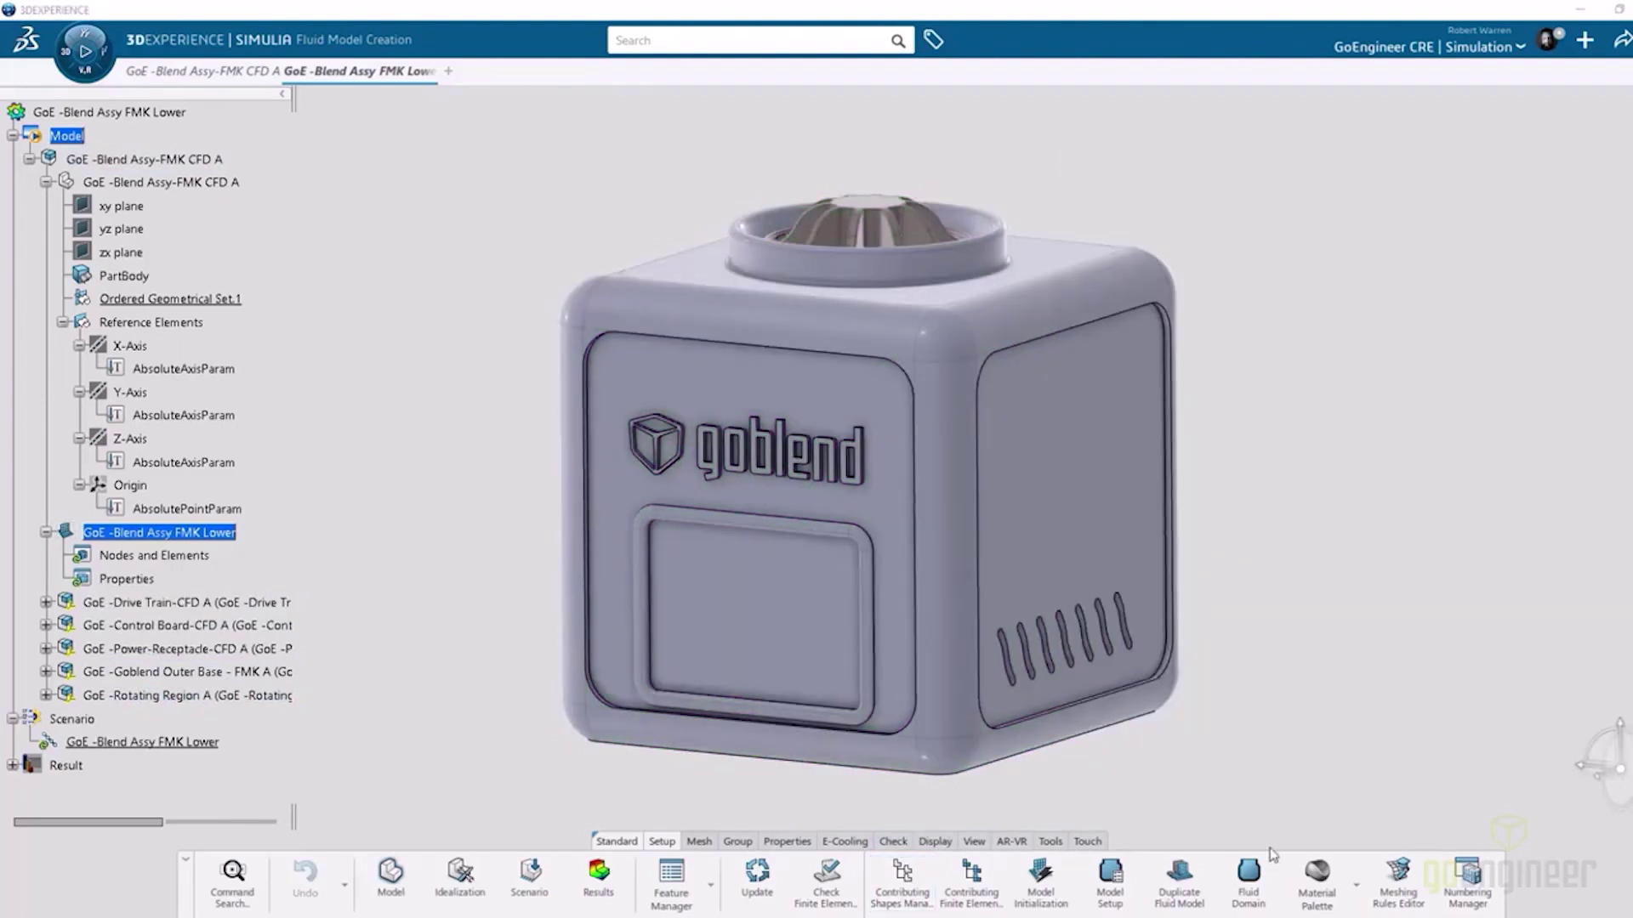
click(1248, 881)
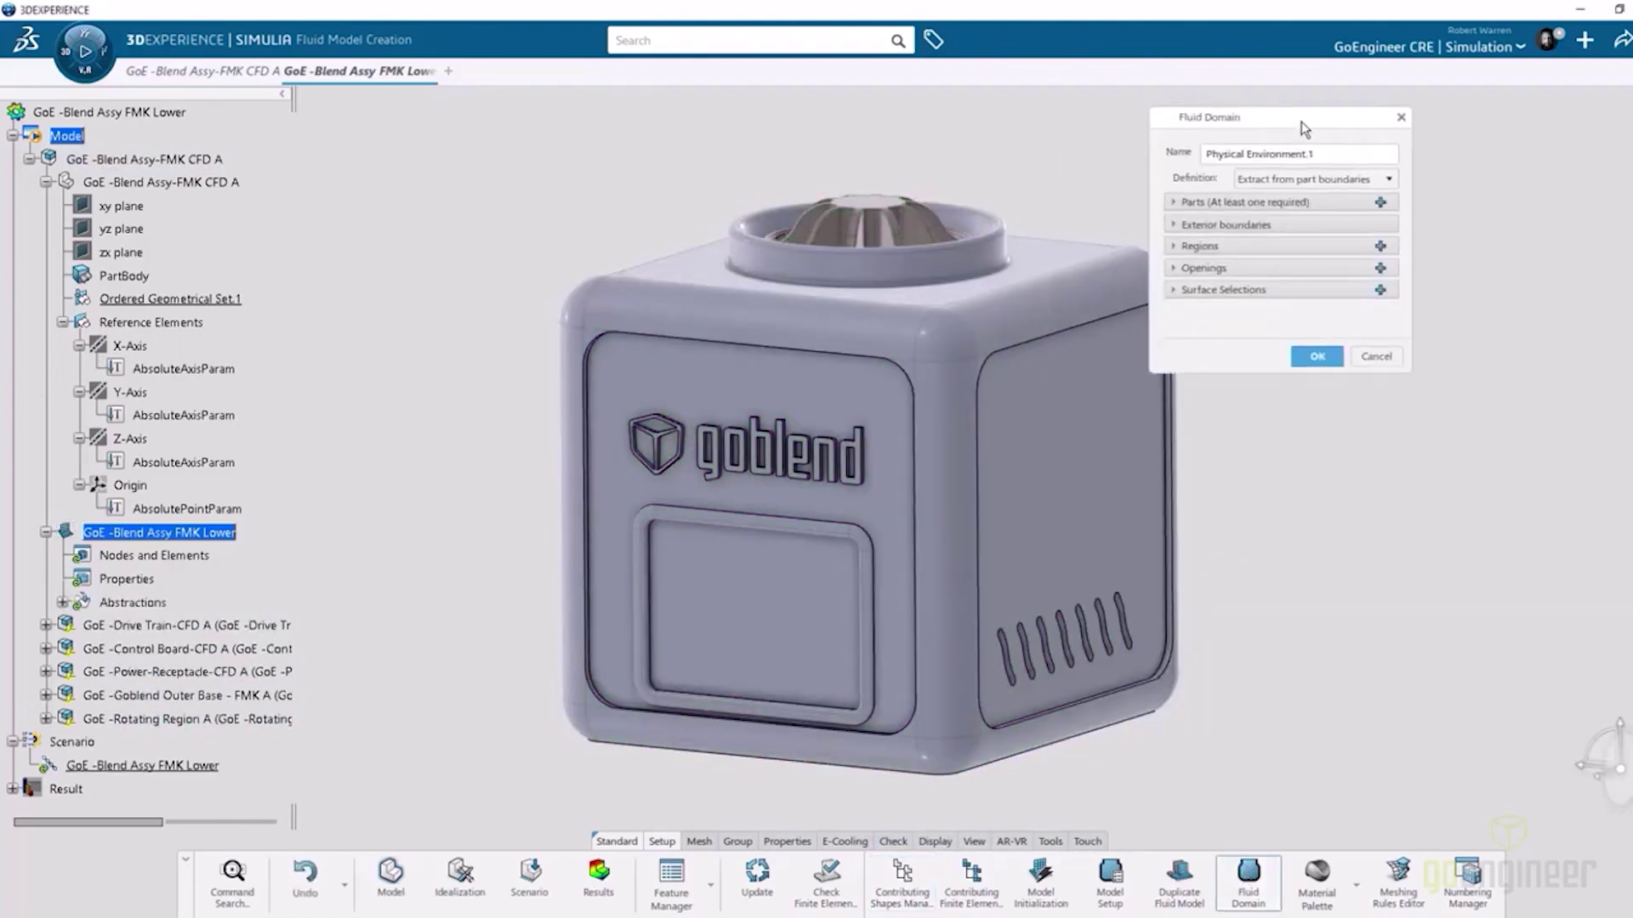
click(1512, 224)
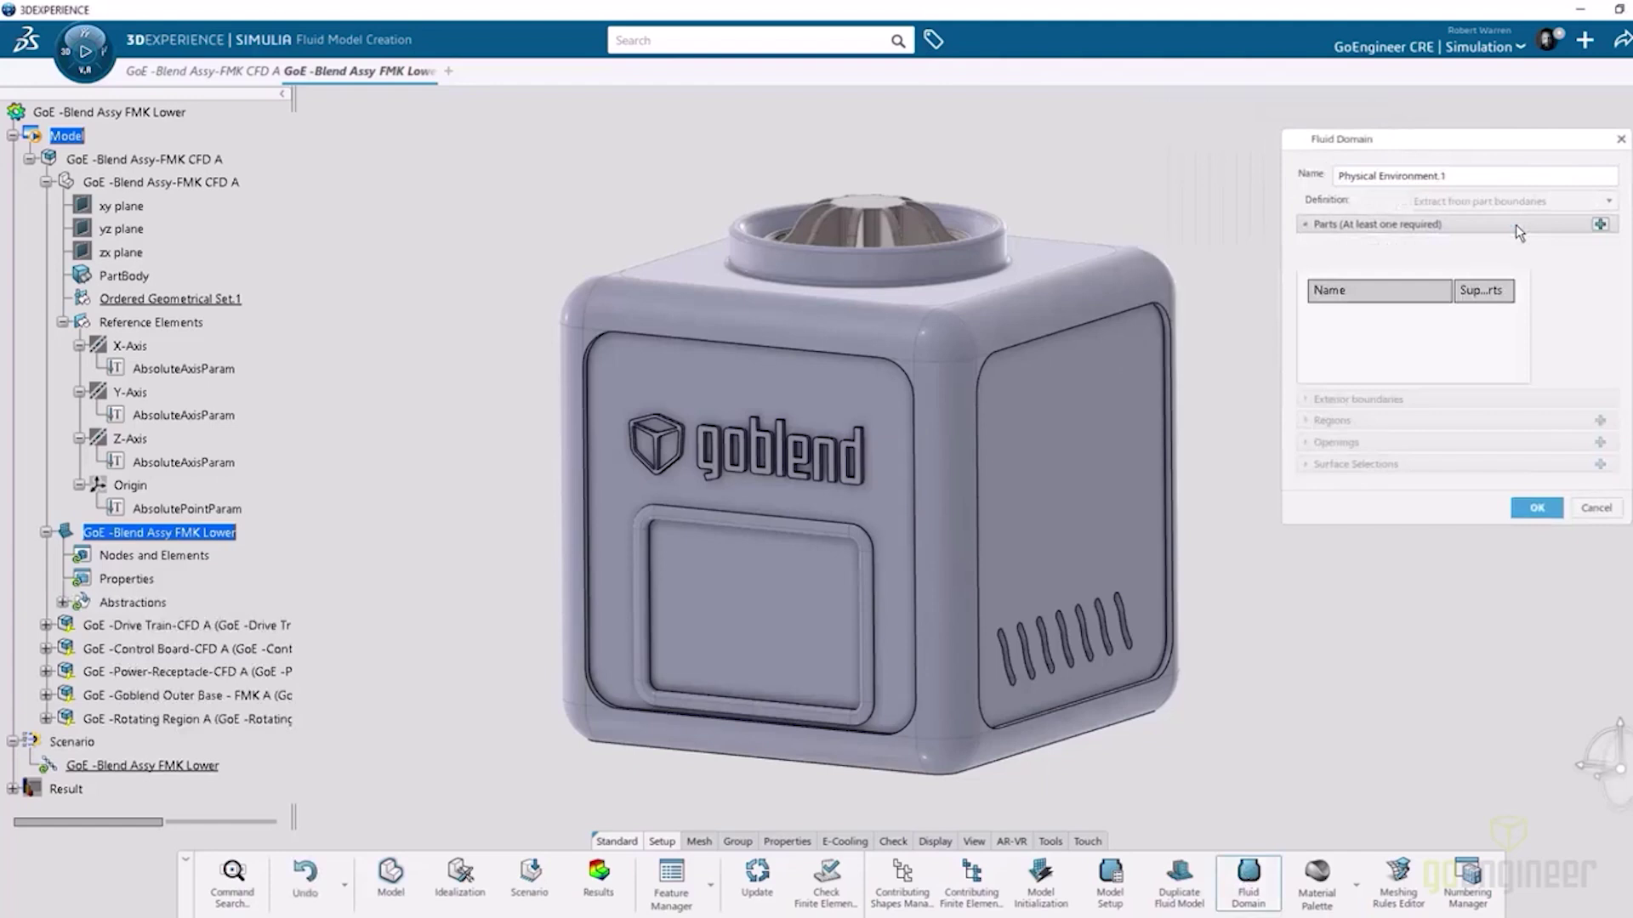
drag(548, 149, 1194, 802)
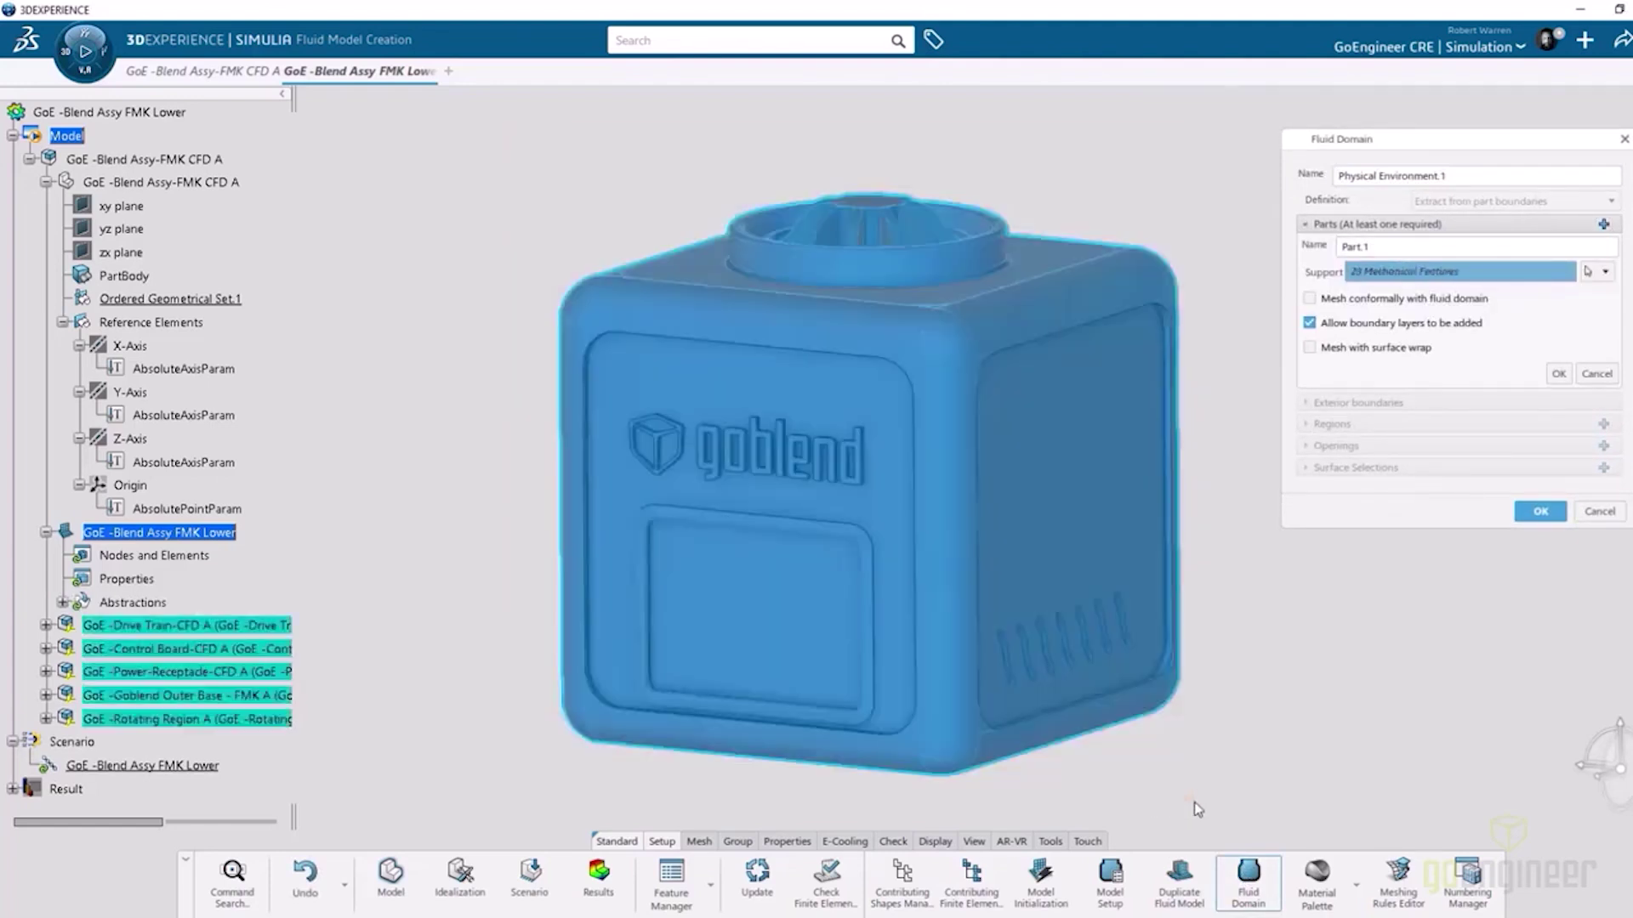
click(1558, 374)
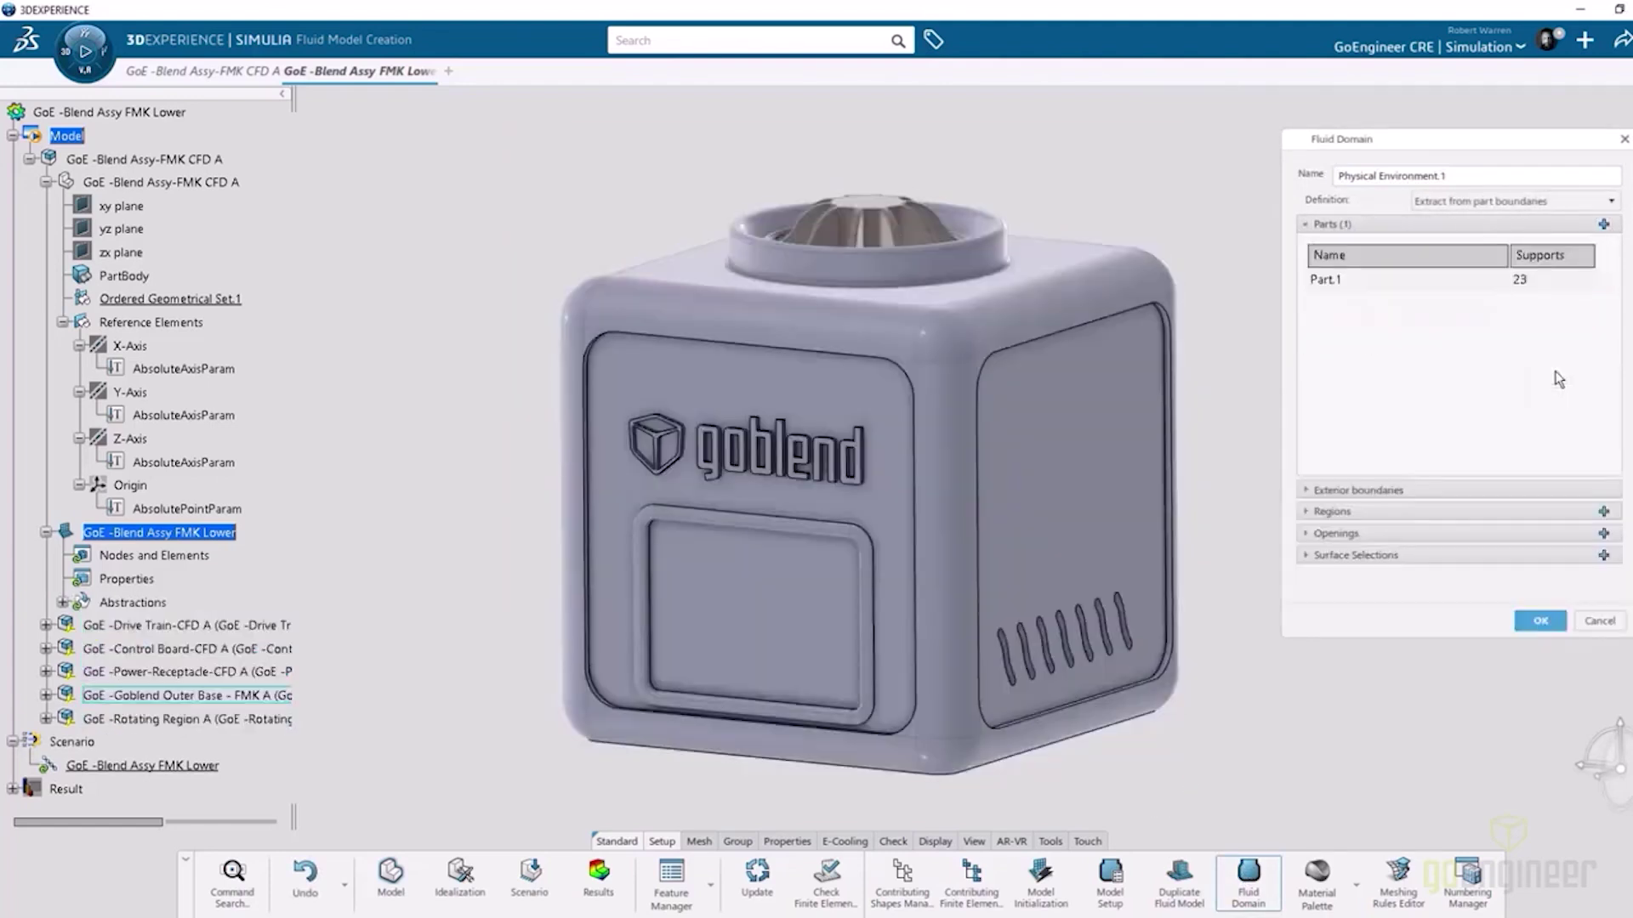
- Add the circuit board face as the fluid domain's region, then begin a new opening
click(1318, 512)
click(1602, 268)
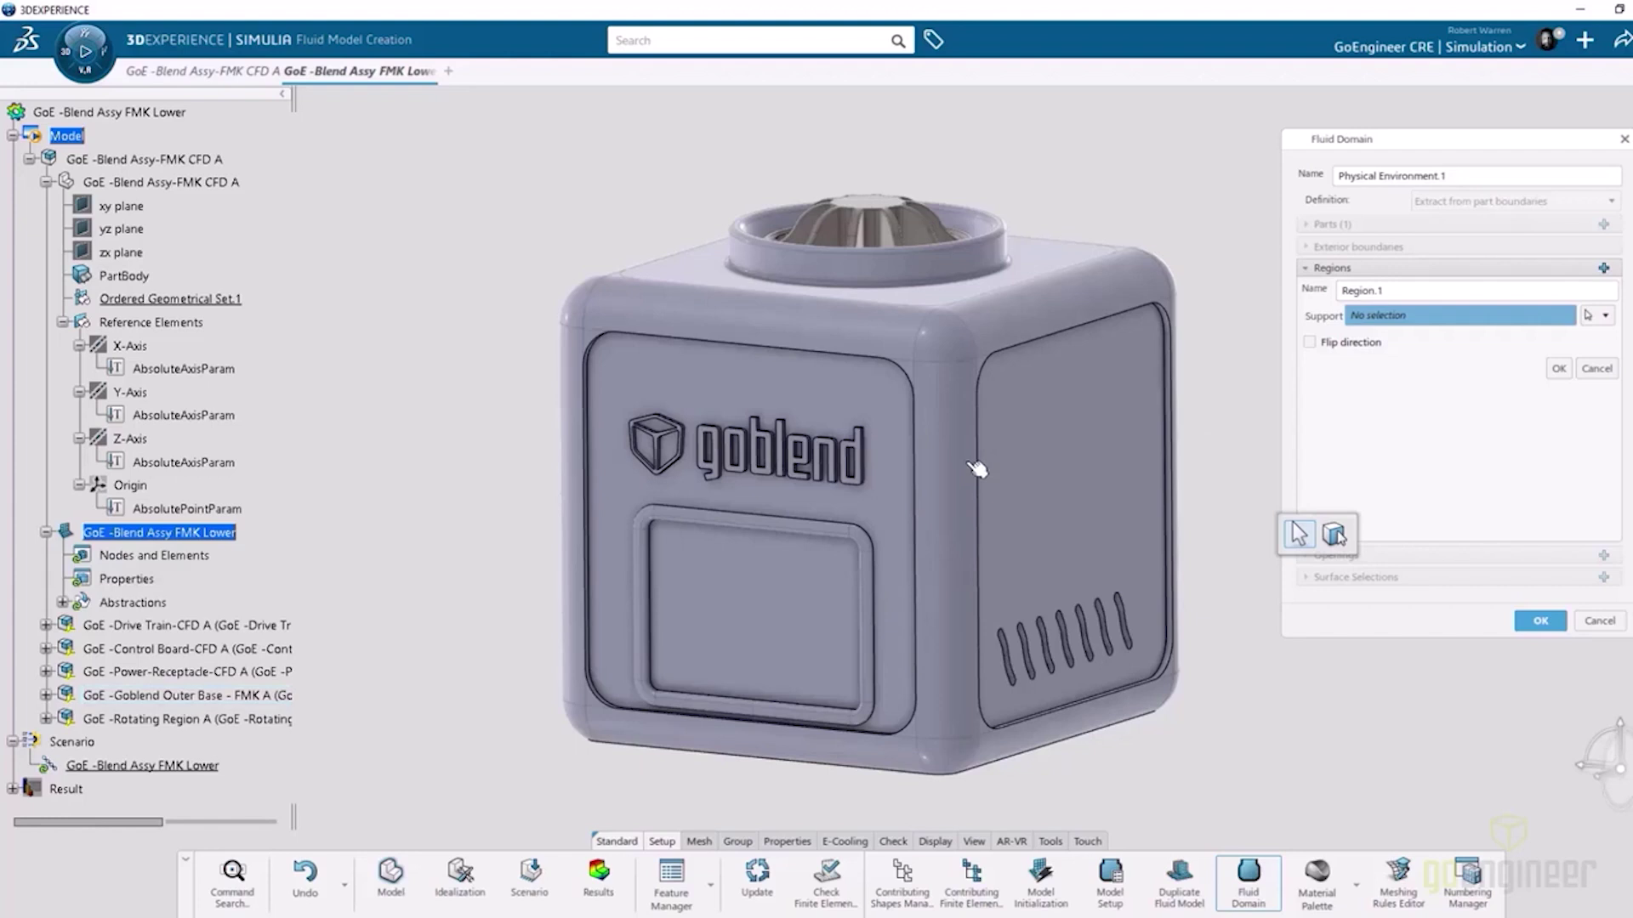
click(952, 693)
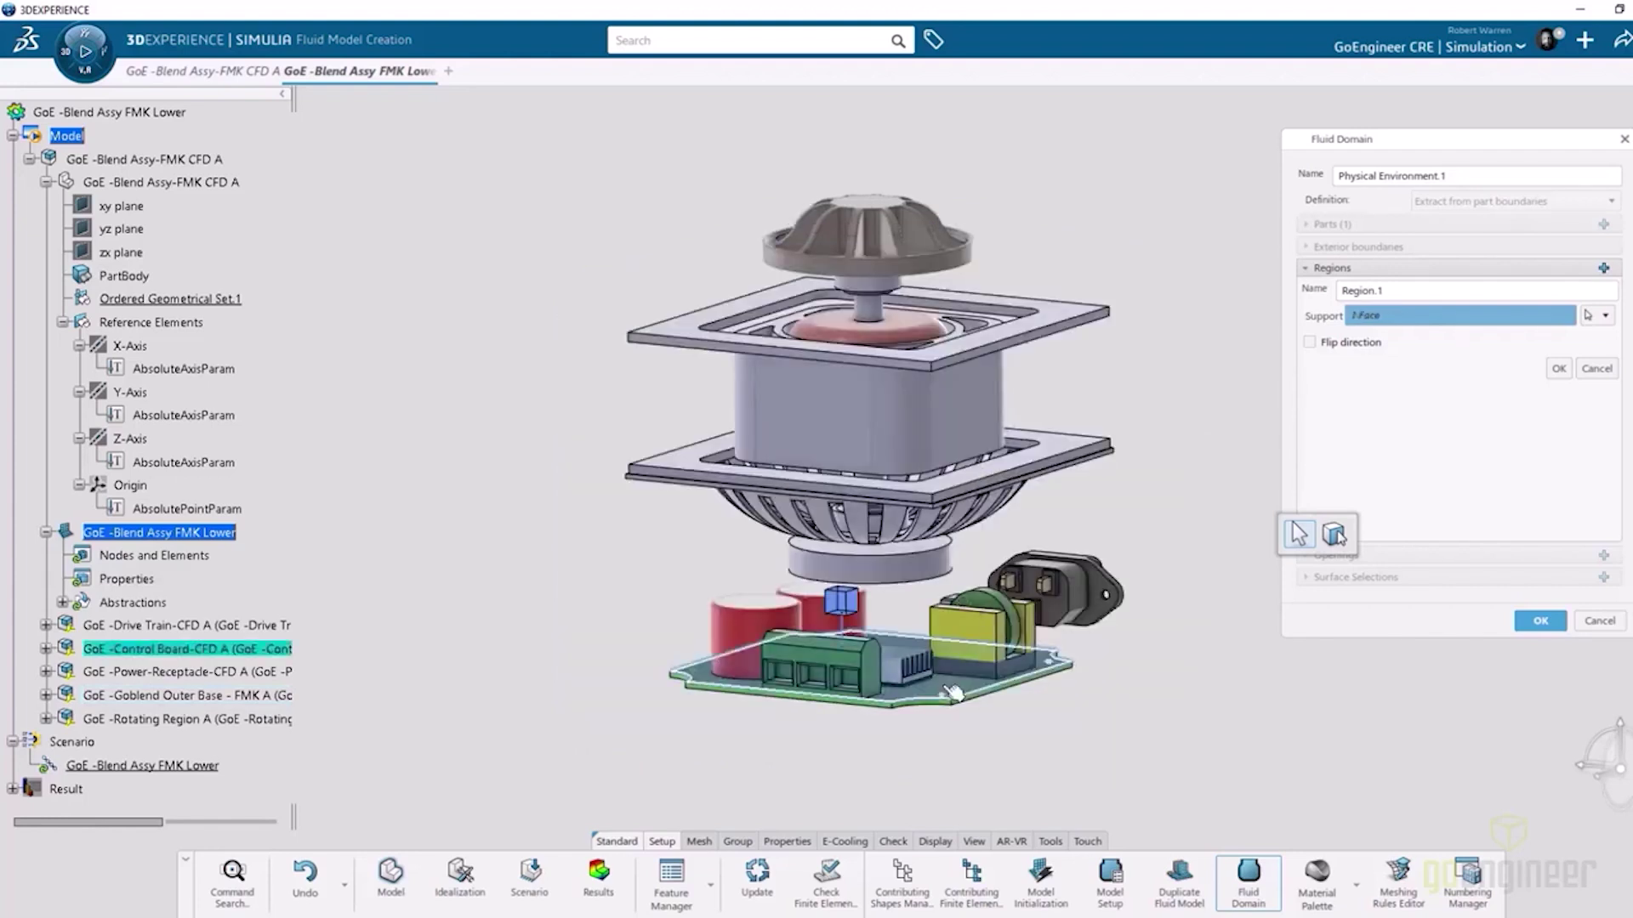
click(1558, 368)
click(1604, 549)
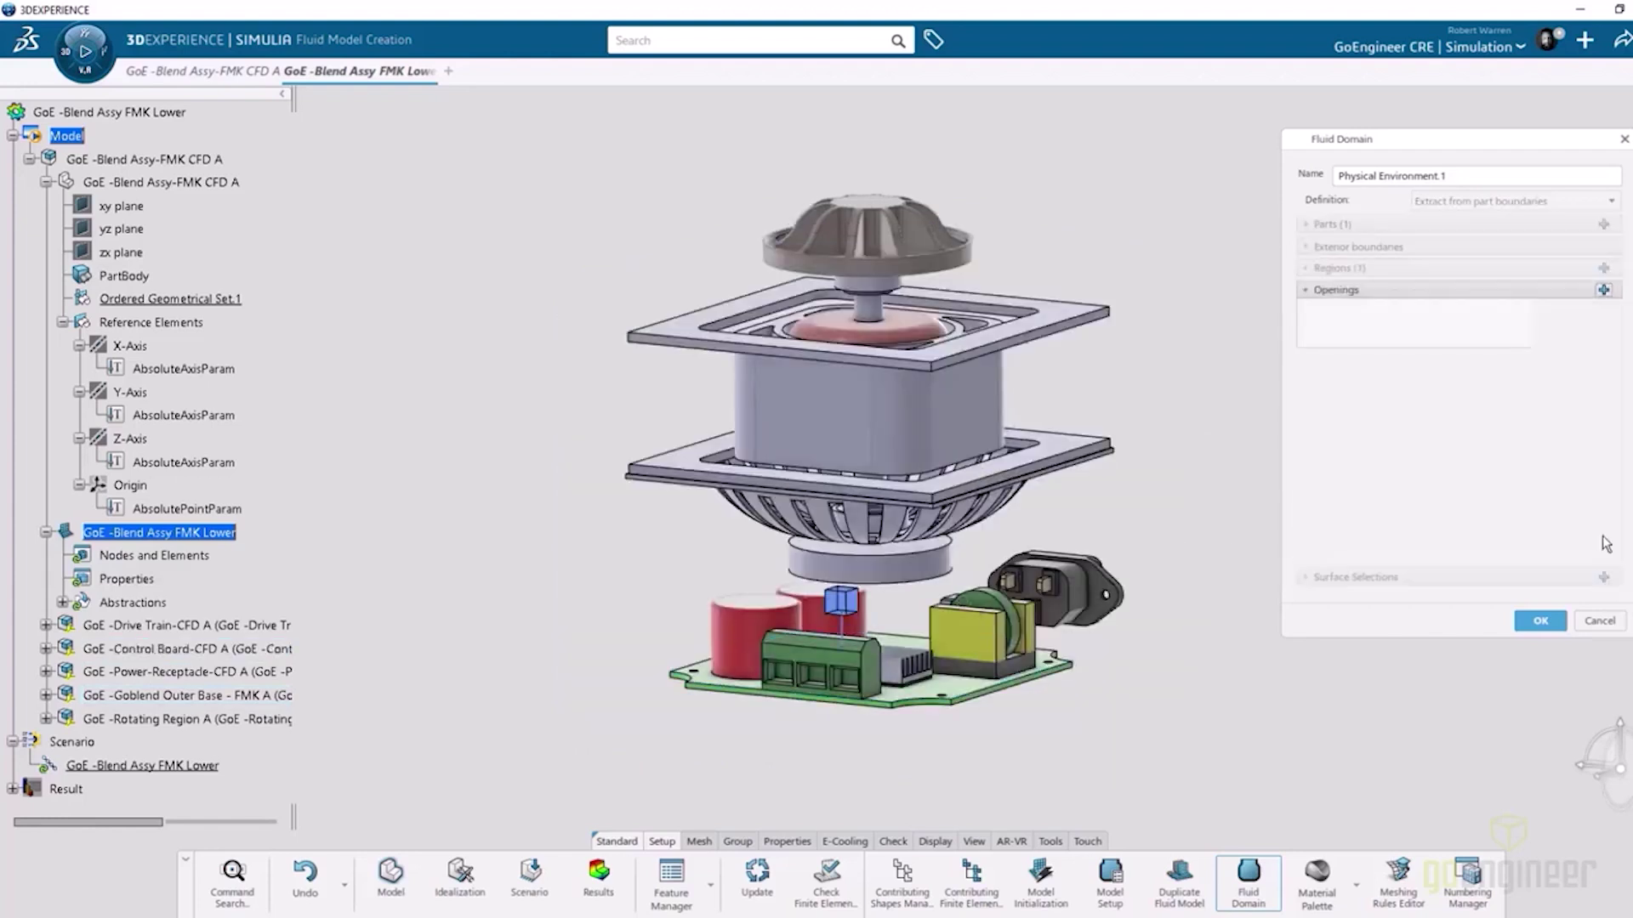
click(1603, 290)
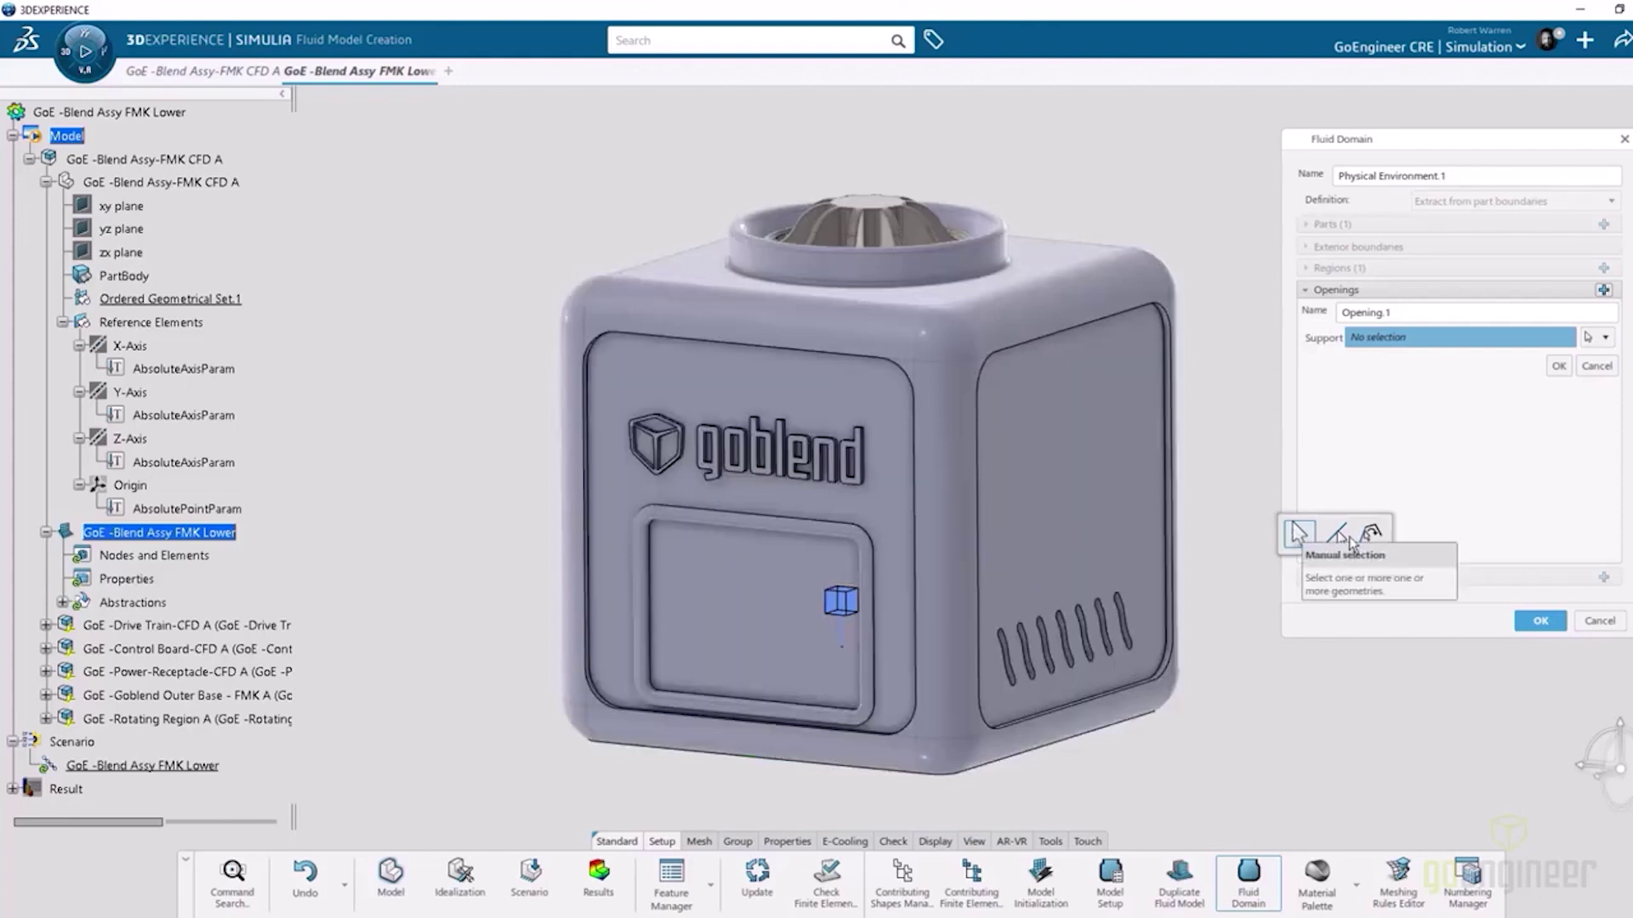
- Turn to the lower vent slots and add Openings 1–3 on the three rightmost slots
middle_drag(1233, 595, 1105, 612)
scroll(1085, 615, up, 5)
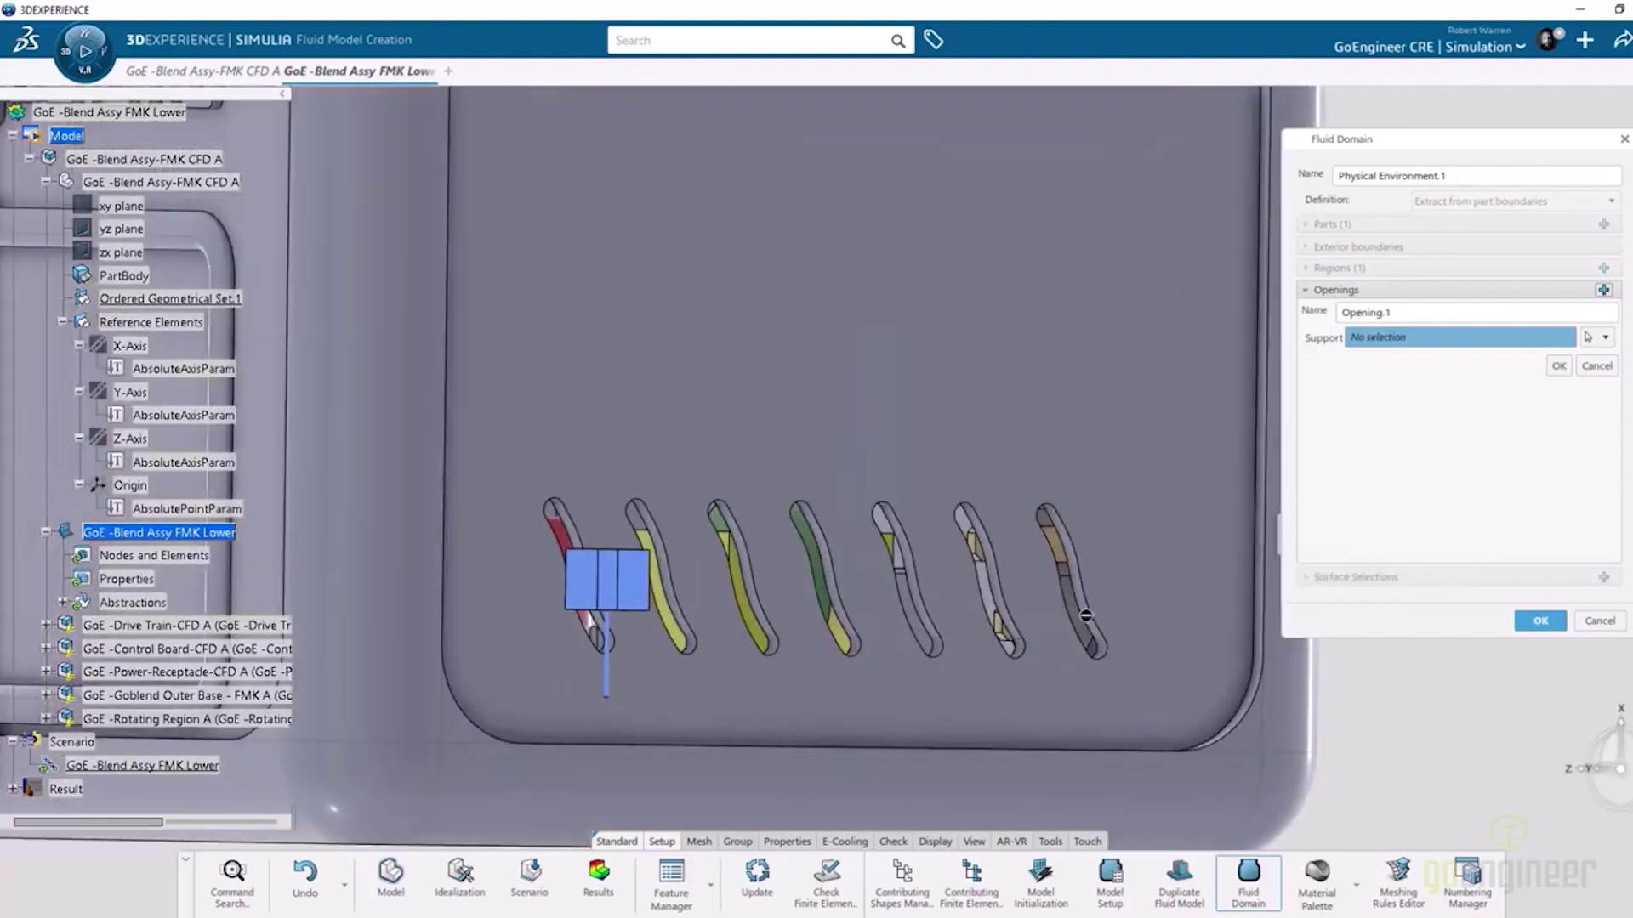
click(1086, 617)
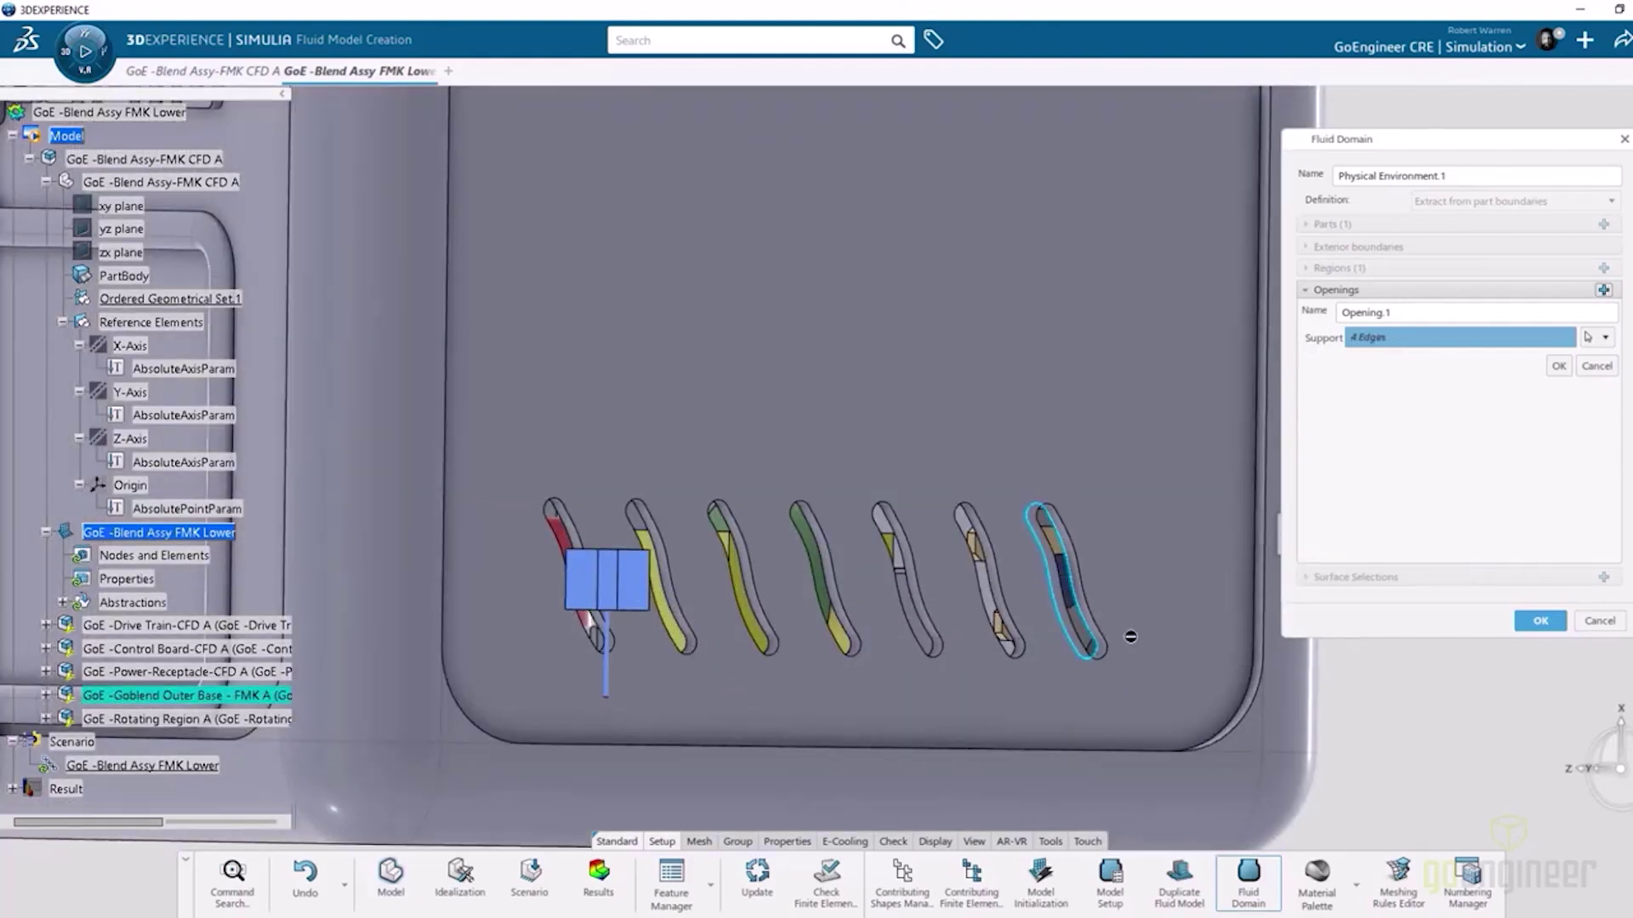
click(1559, 366)
click(1604, 290)
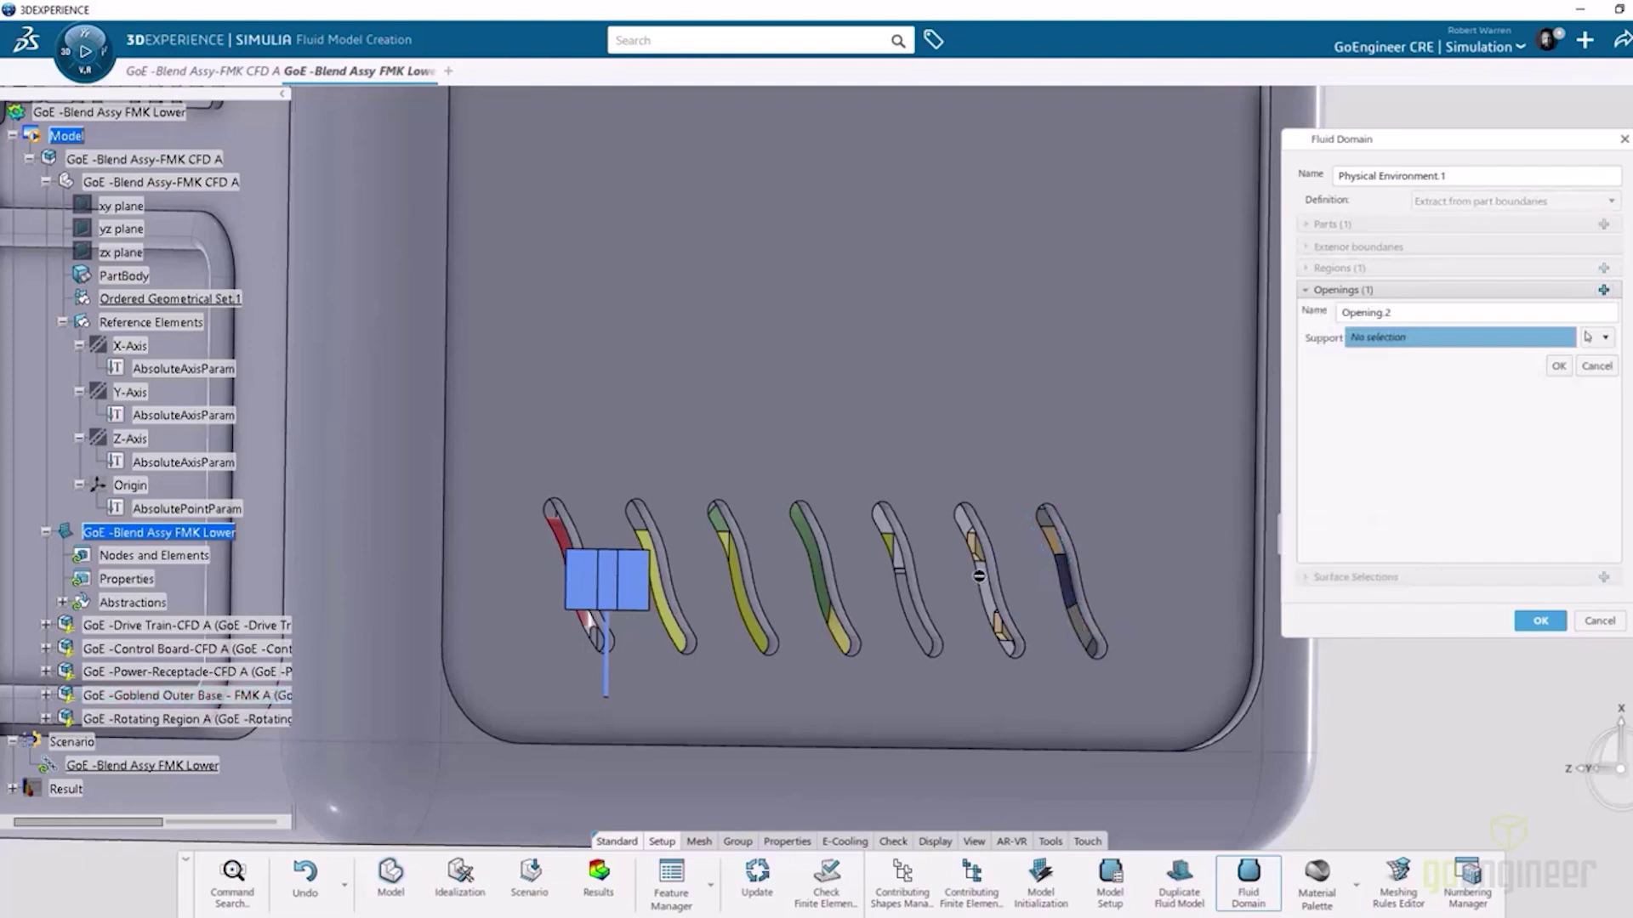
click(979, 577)
click(1559, 366)
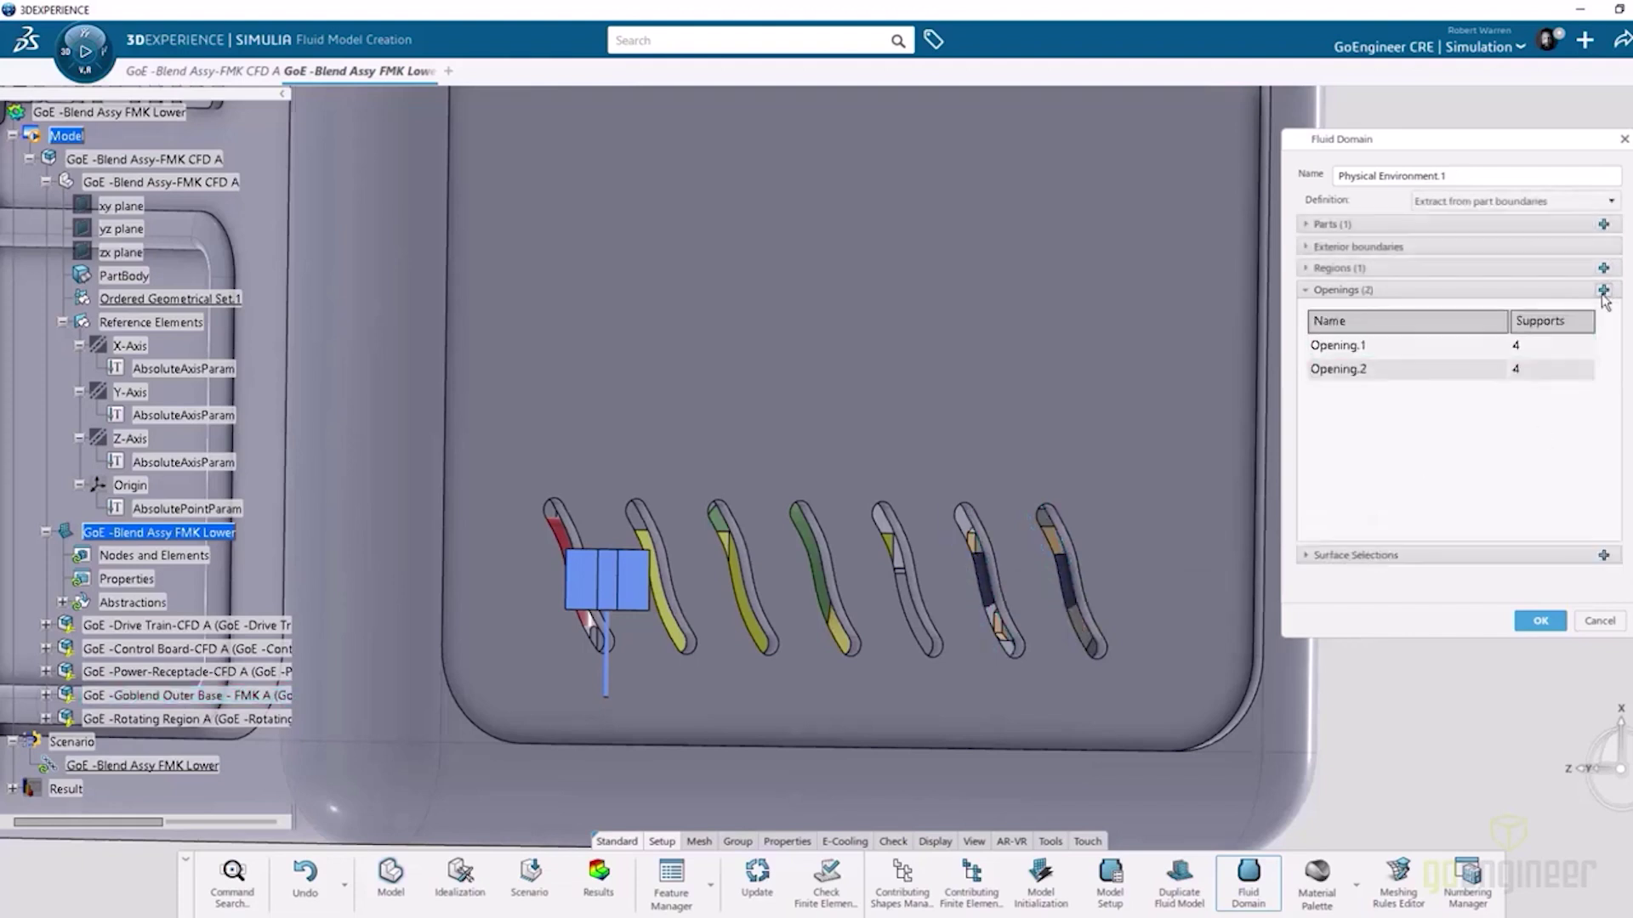
click(1604, 291)
click(931, 614)
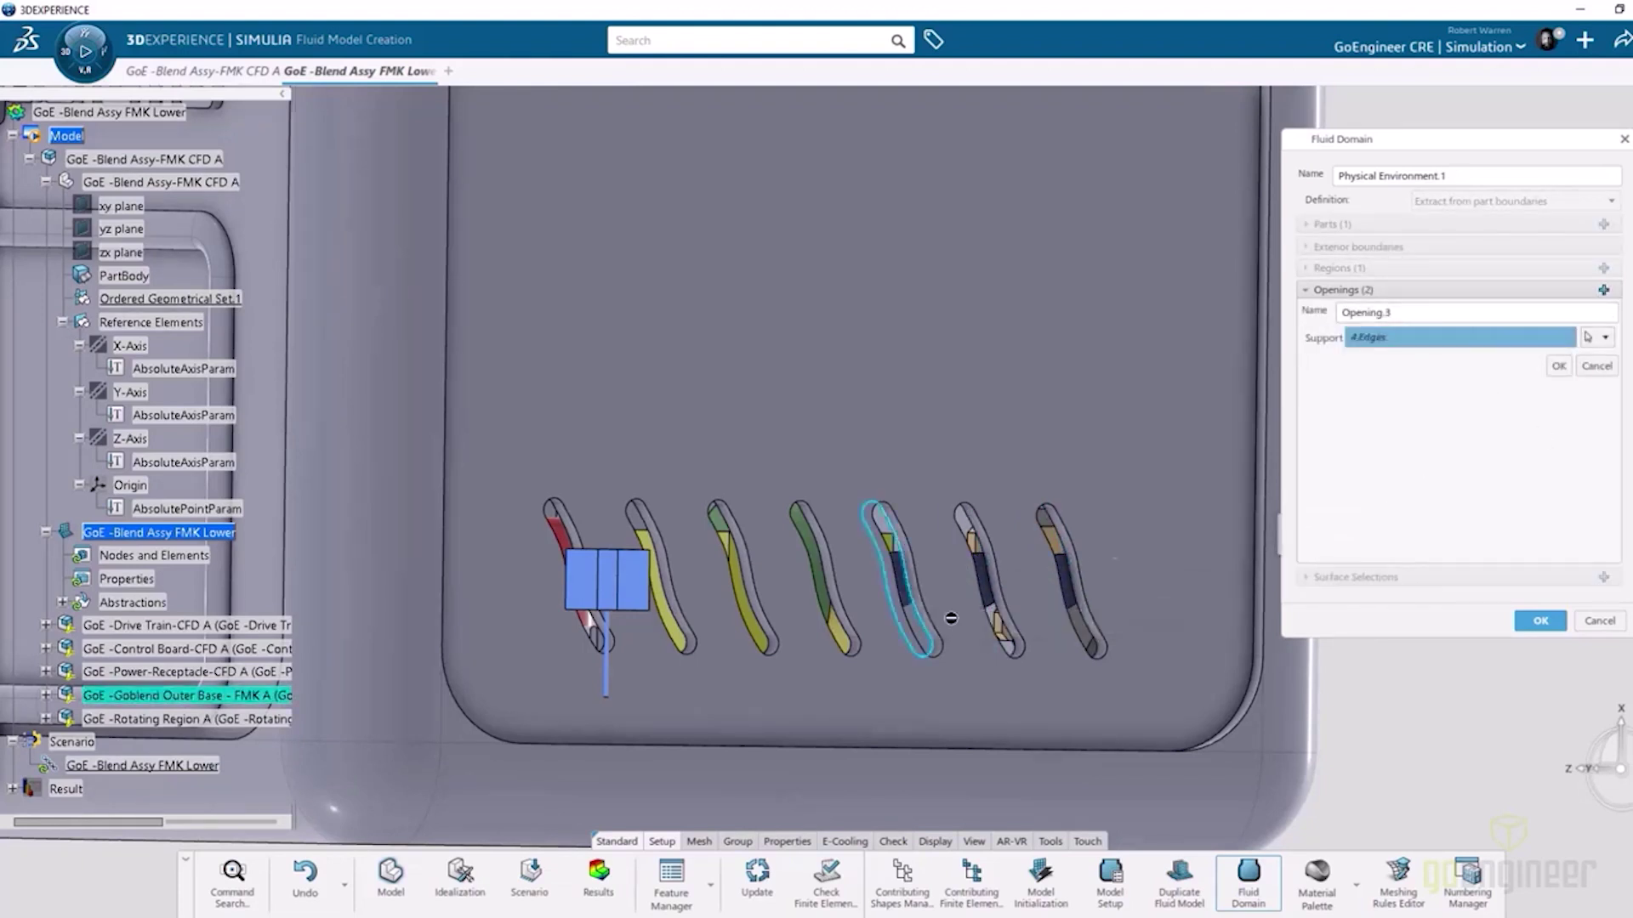
click(1558, 366)
- Add Openings 4–7 on the remaining four lower vent slots
click(1604, 291)
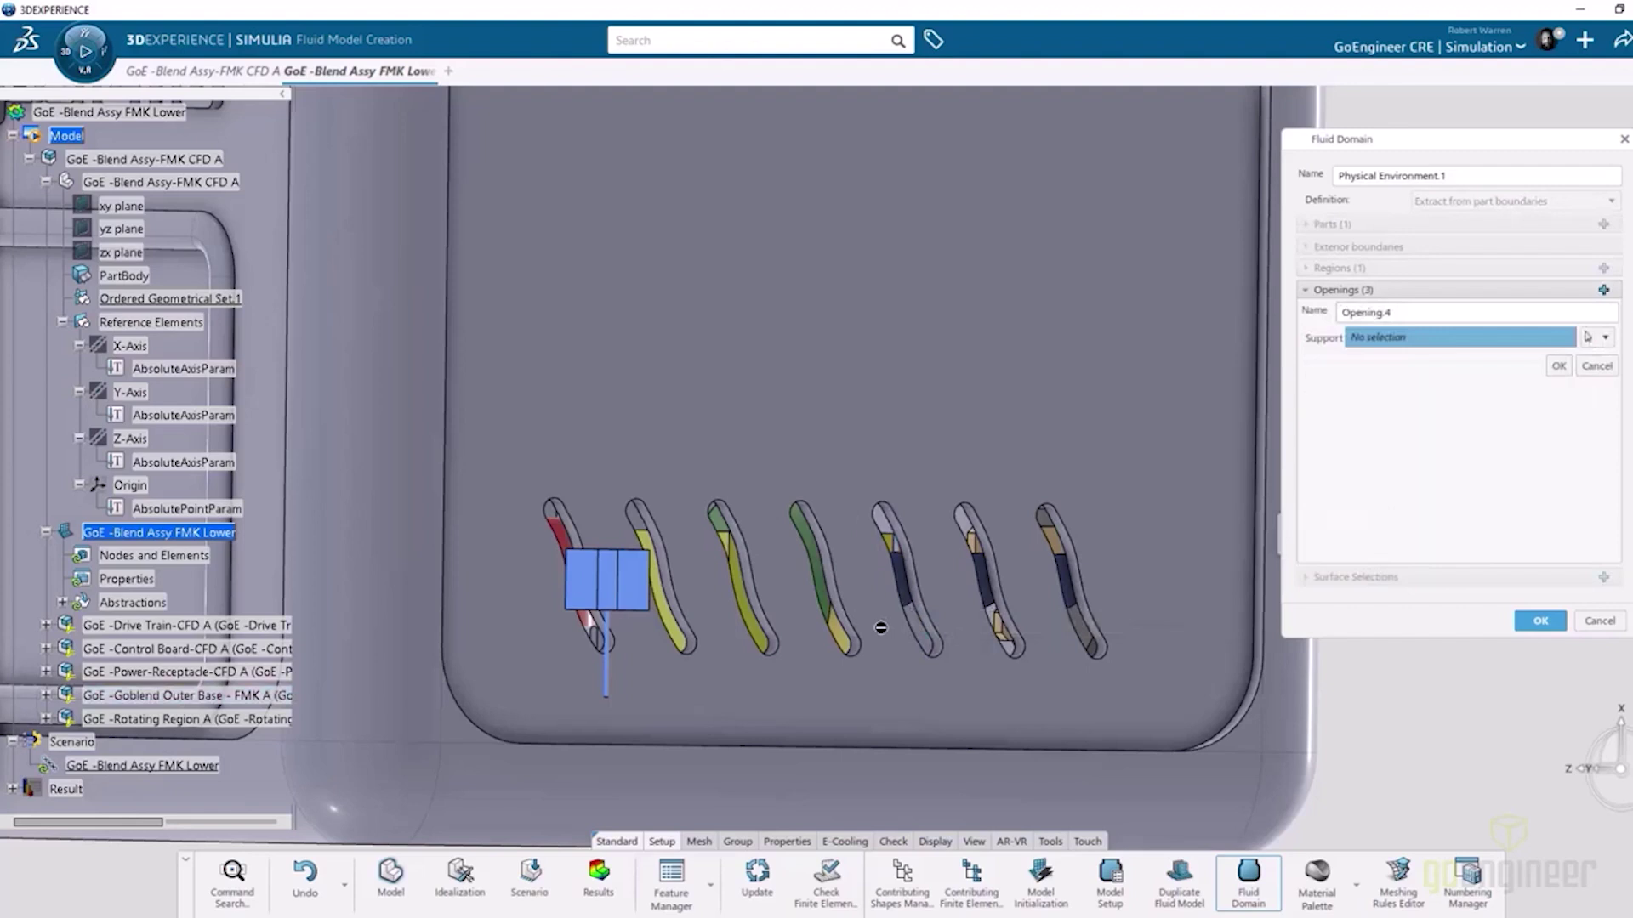
click(848, 633)
click(1559, 366)
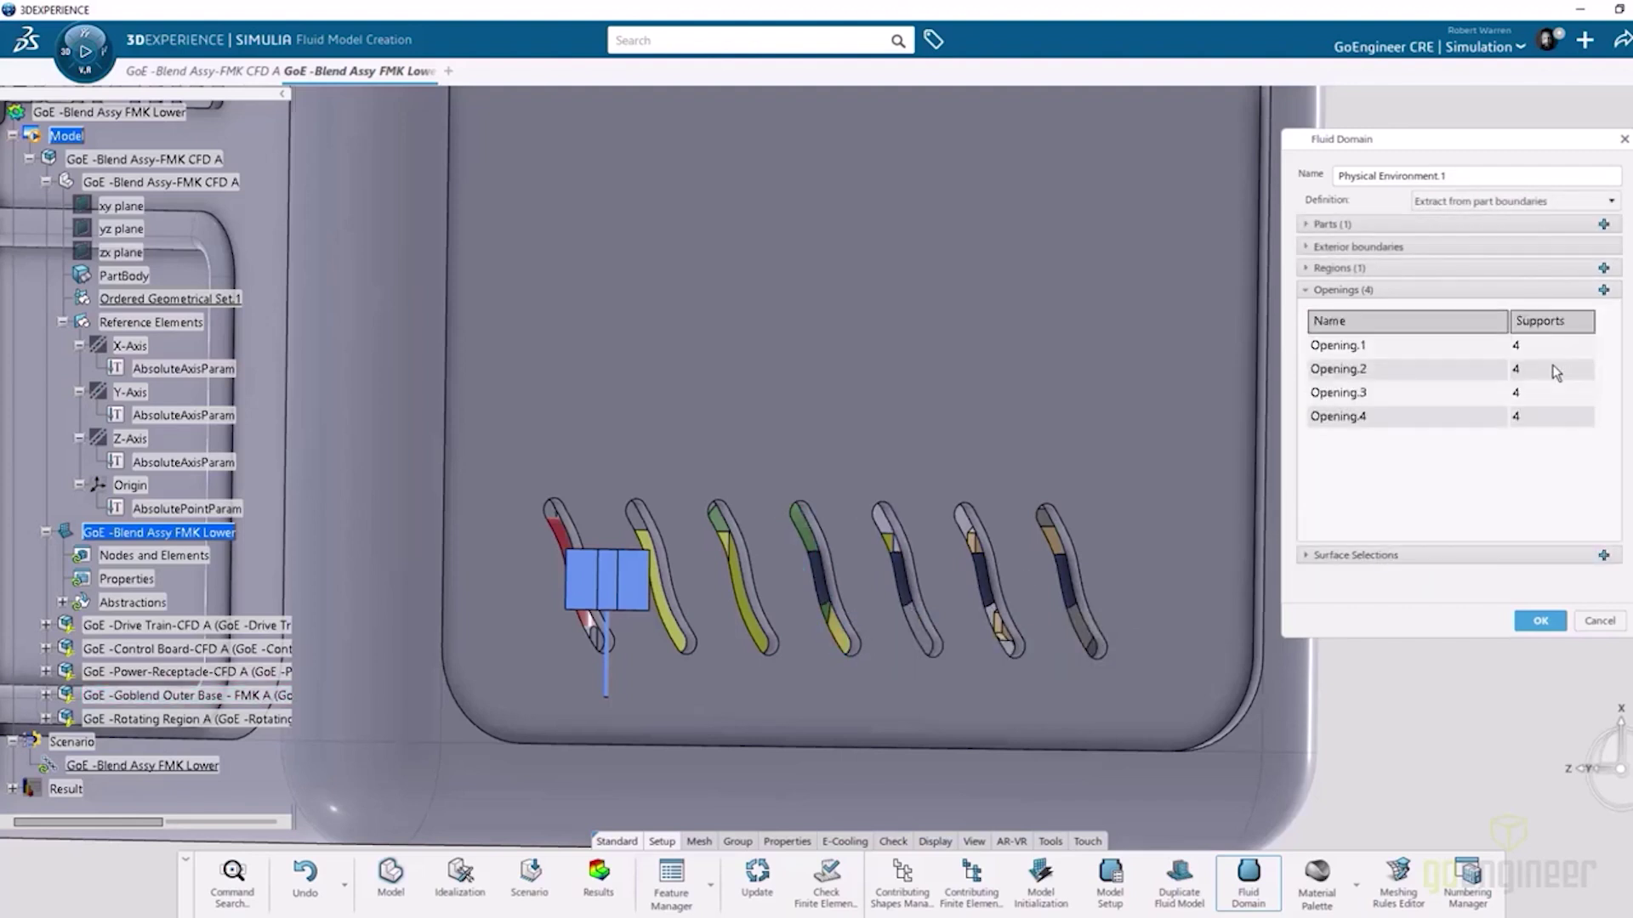
click(1603, 291)
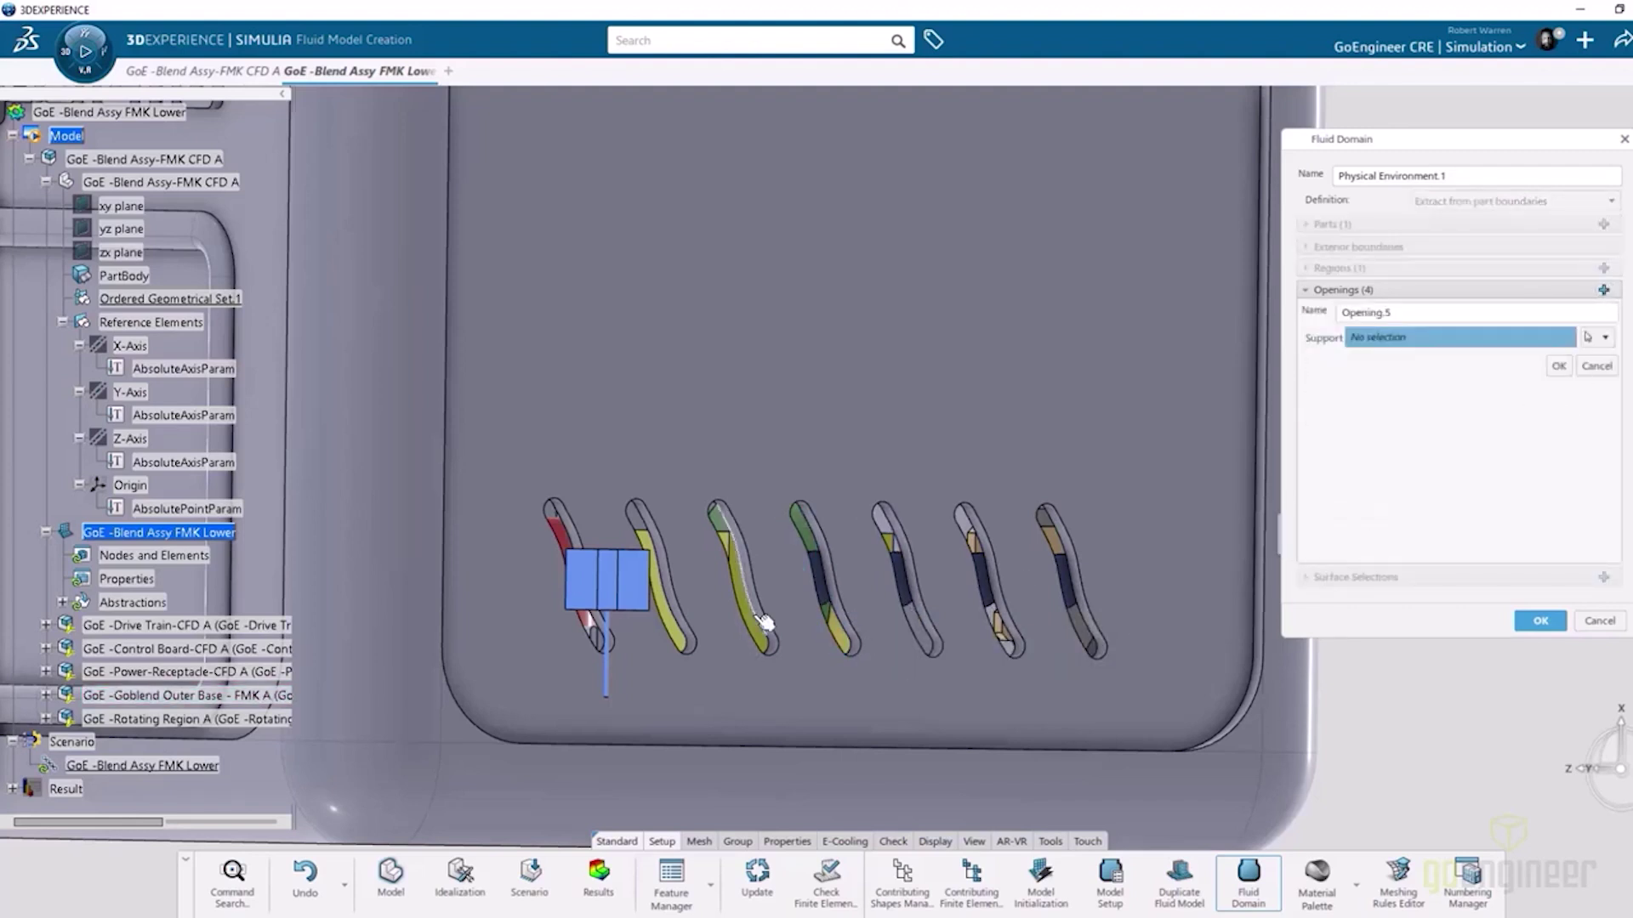
click(766, 625)
click(1559, 365)
click(1604, 291)
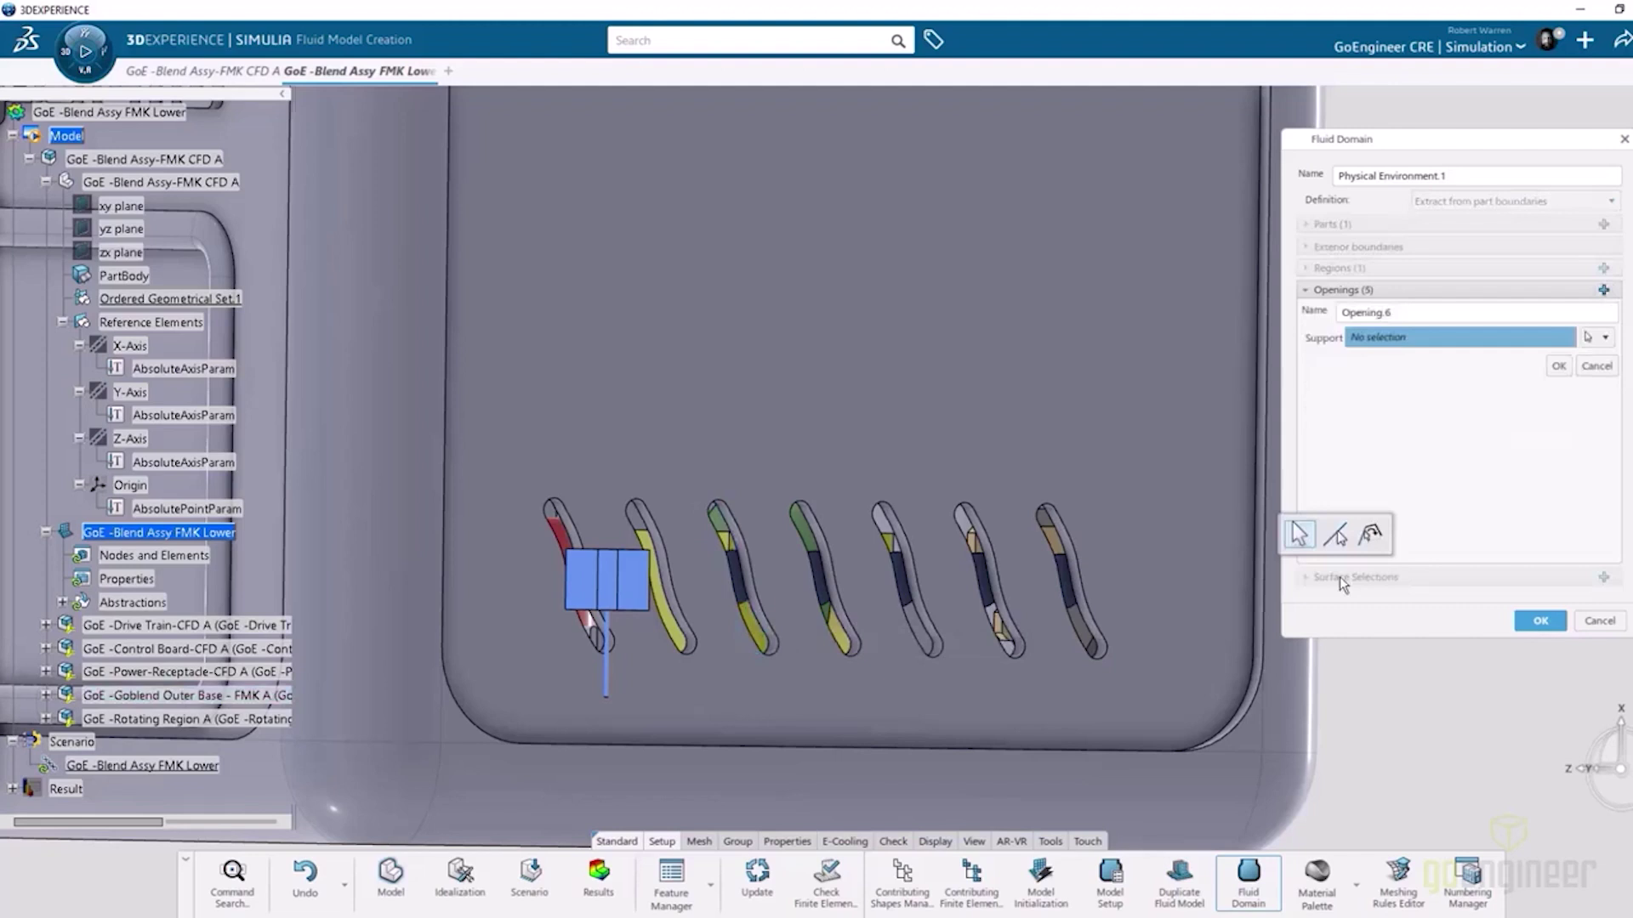
click(680, 618)
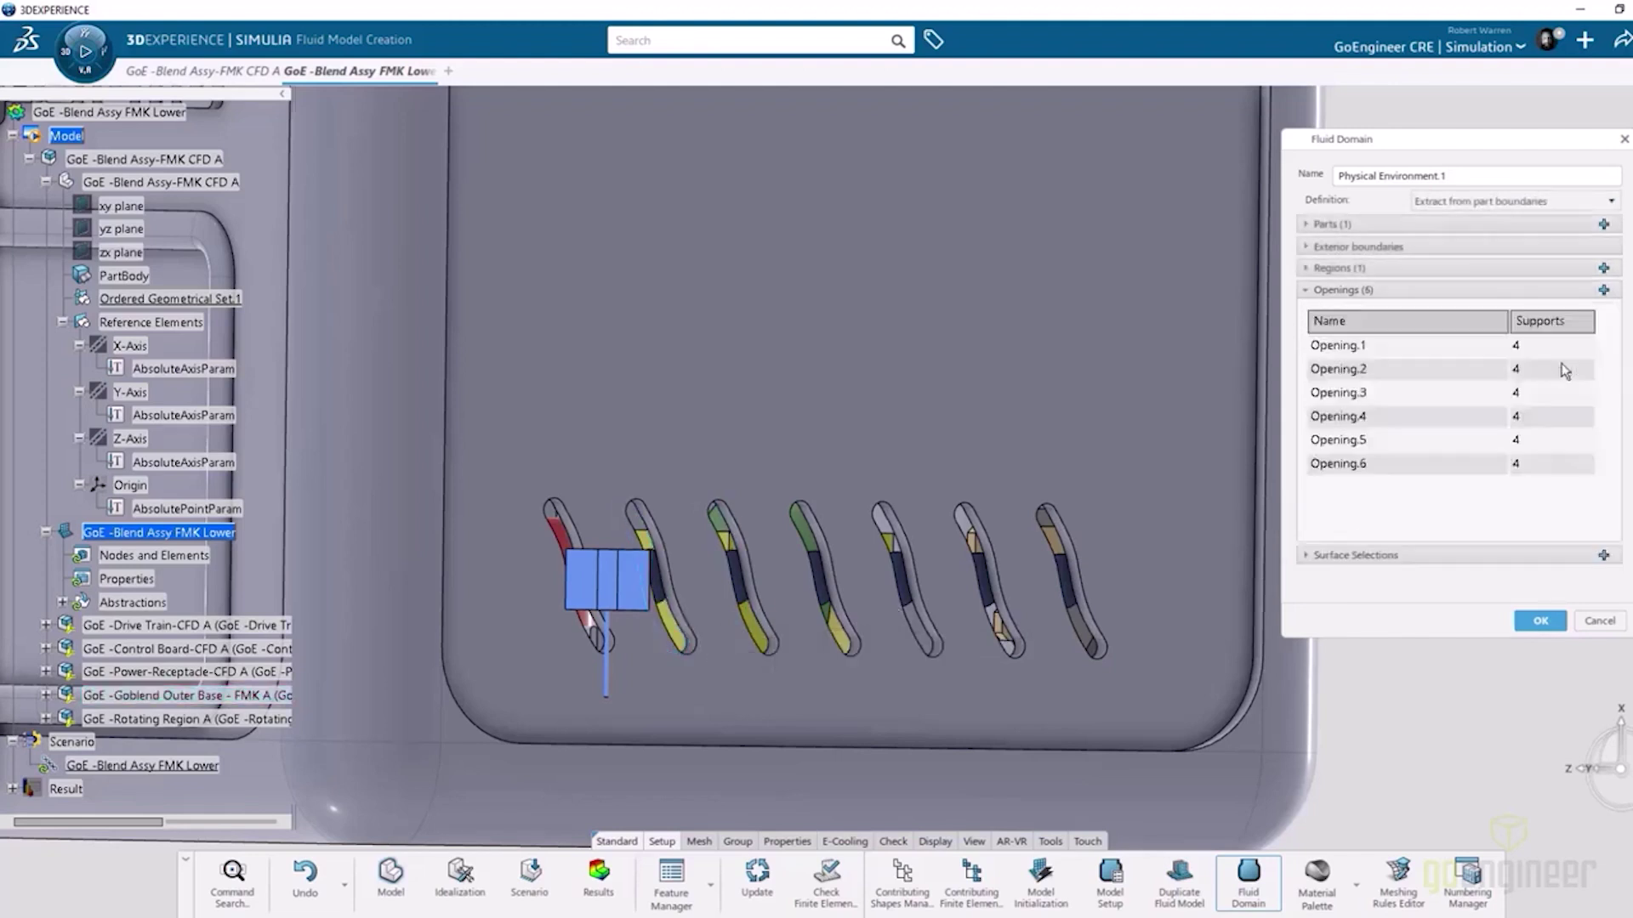
click(1603, 291)
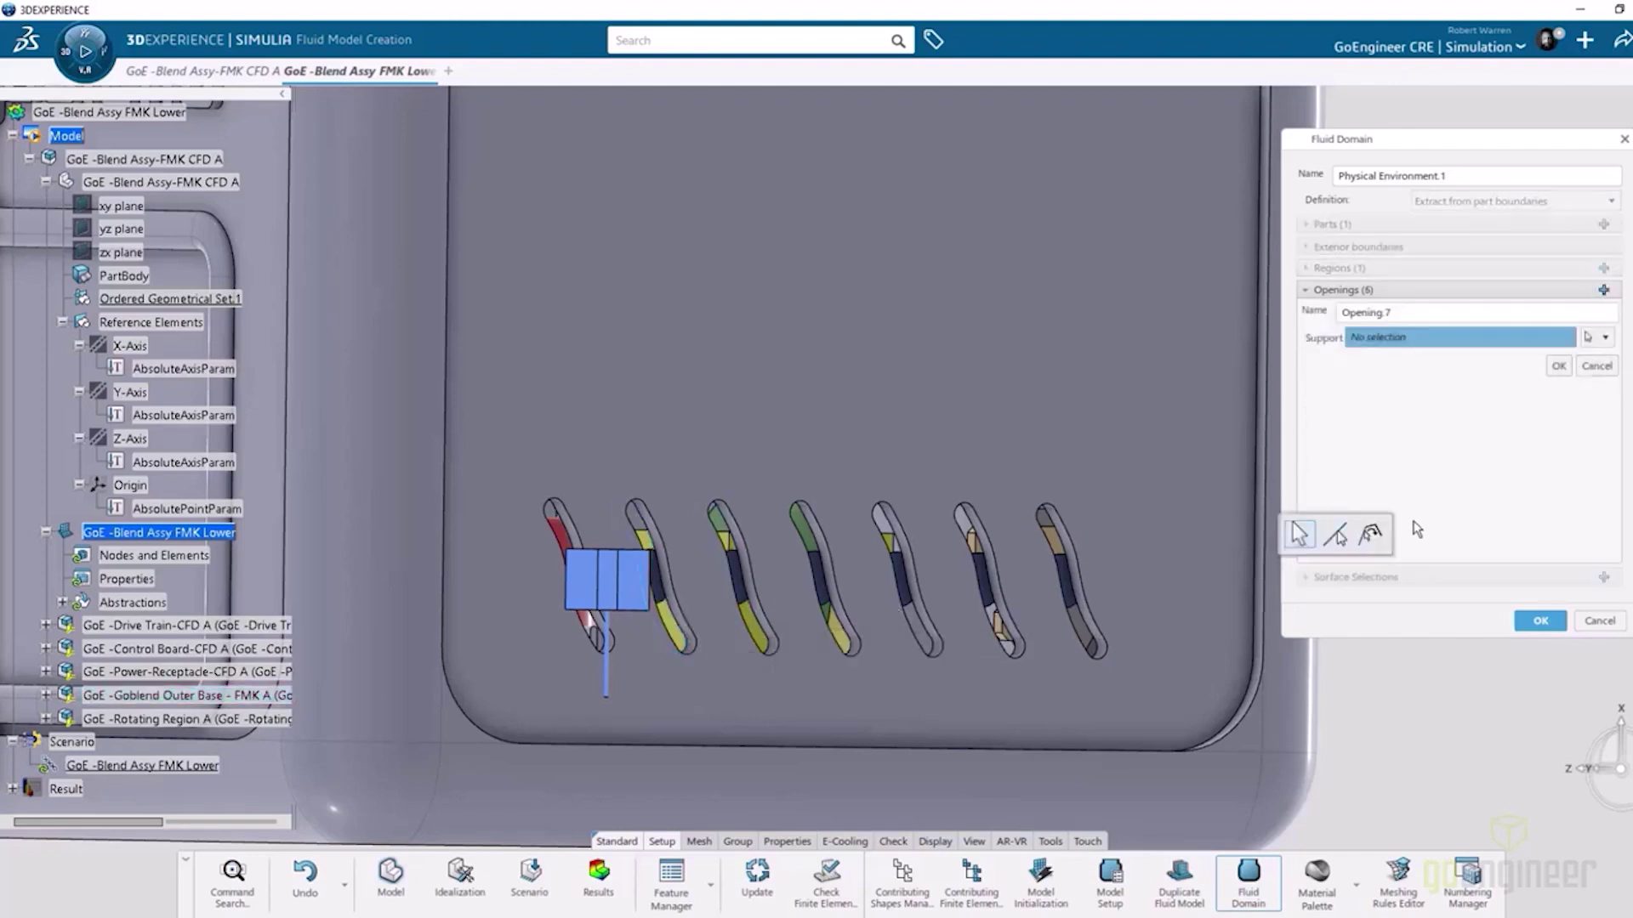
click(559, 516)
click(1558, 365)
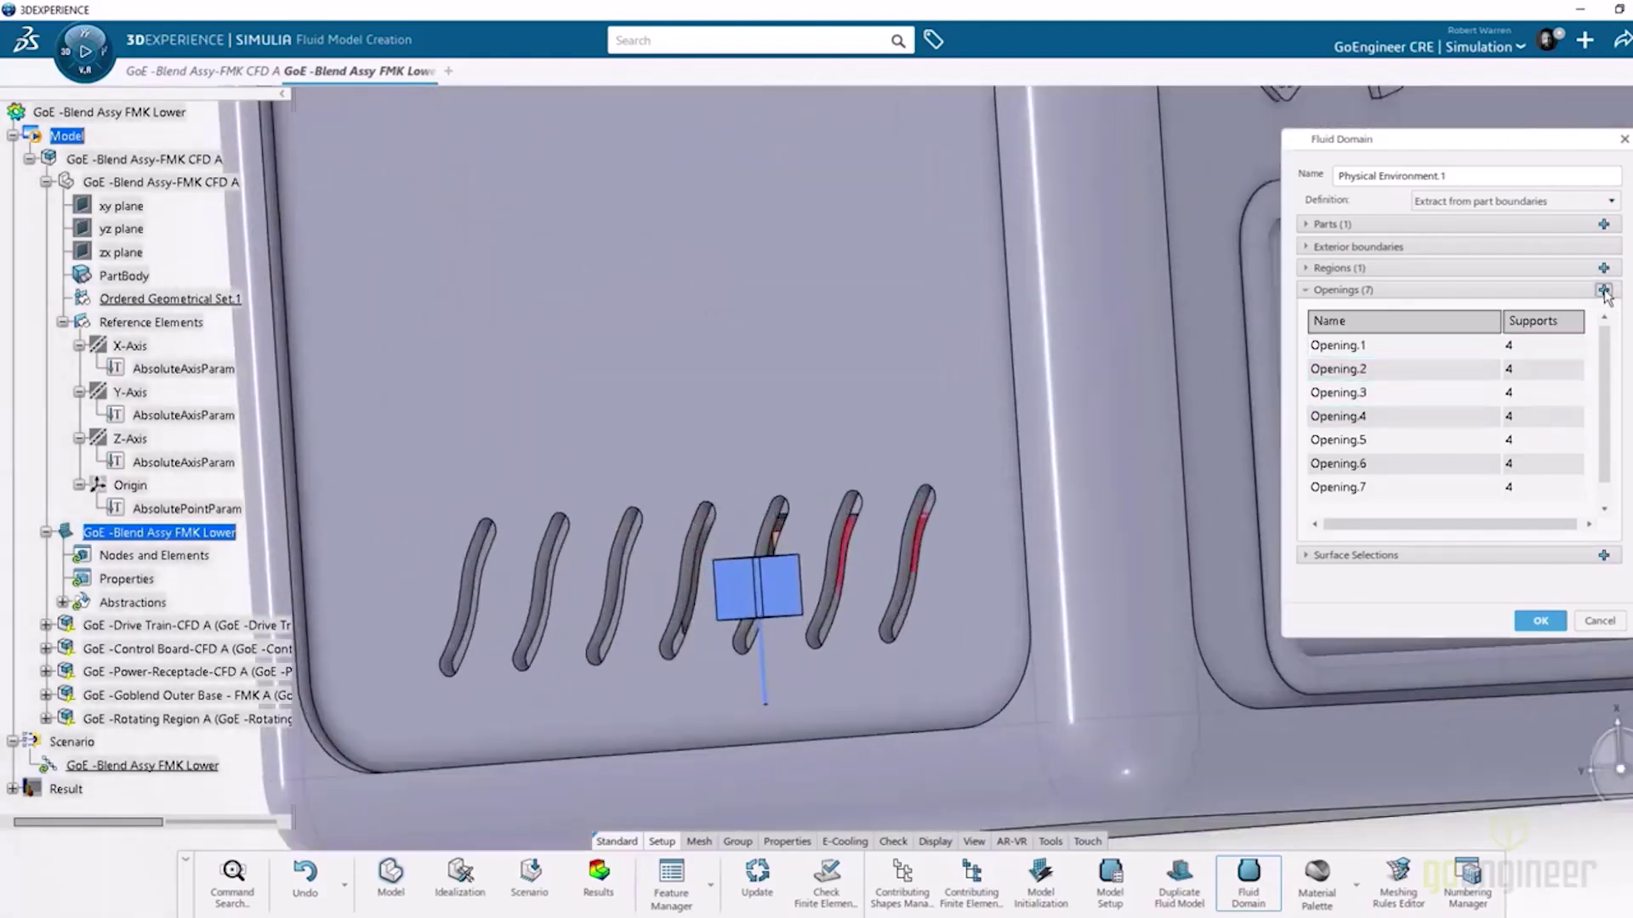
- Add openings on the seventh, sixth, fifth and fourth side-vent slots
click(1604, 291)
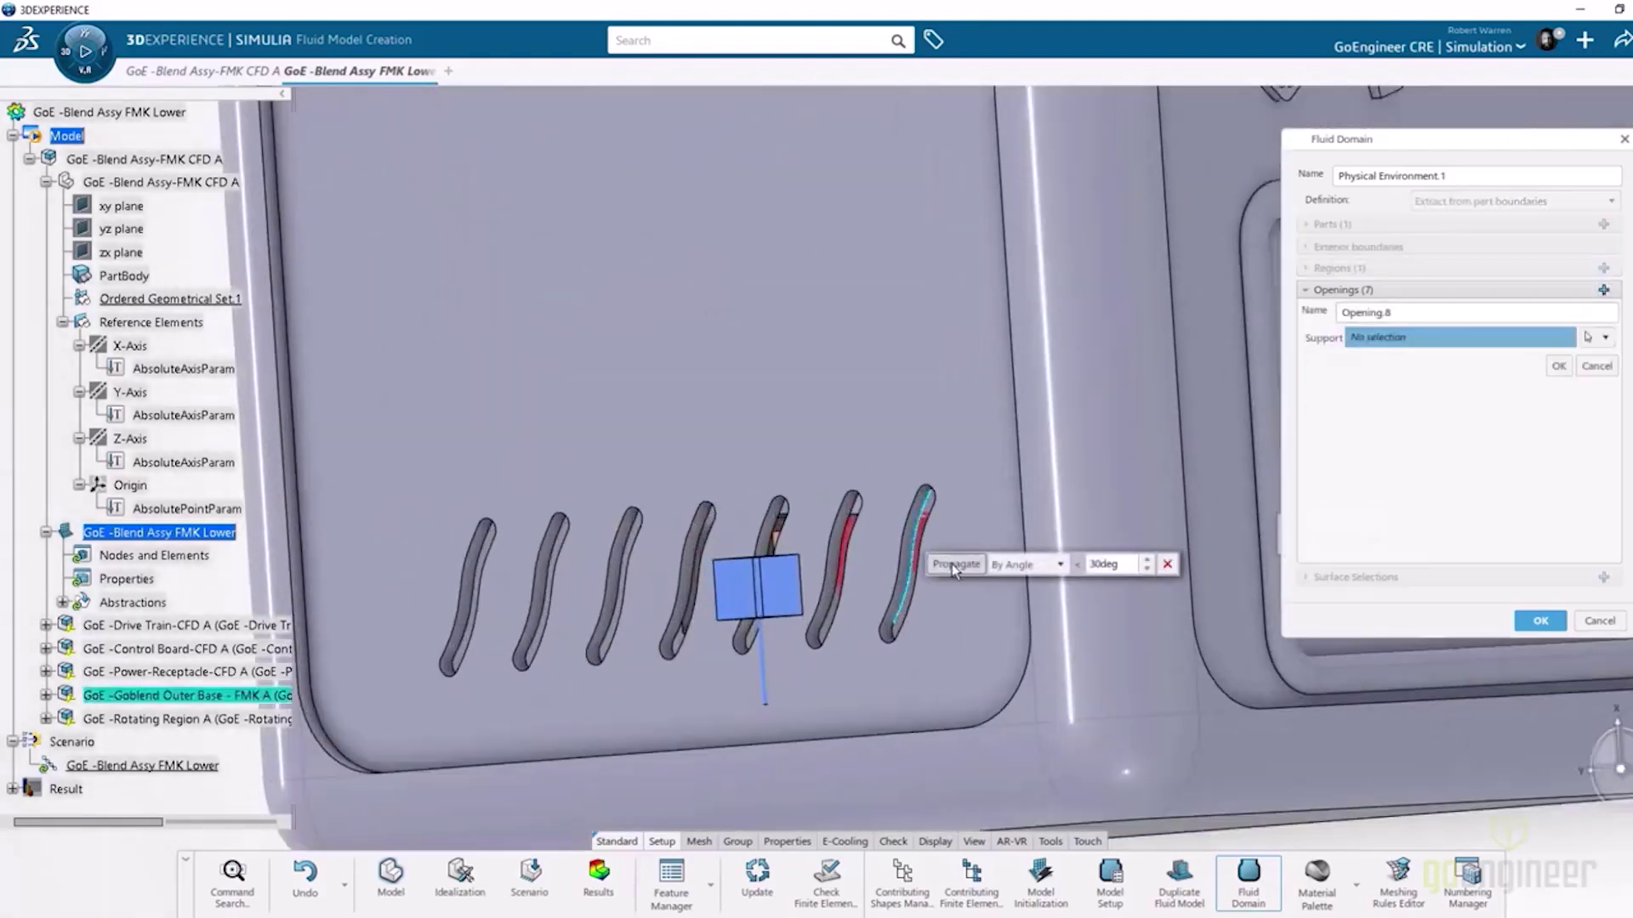
click(915, 541)
click(1558, 366)
click(1604, 291)
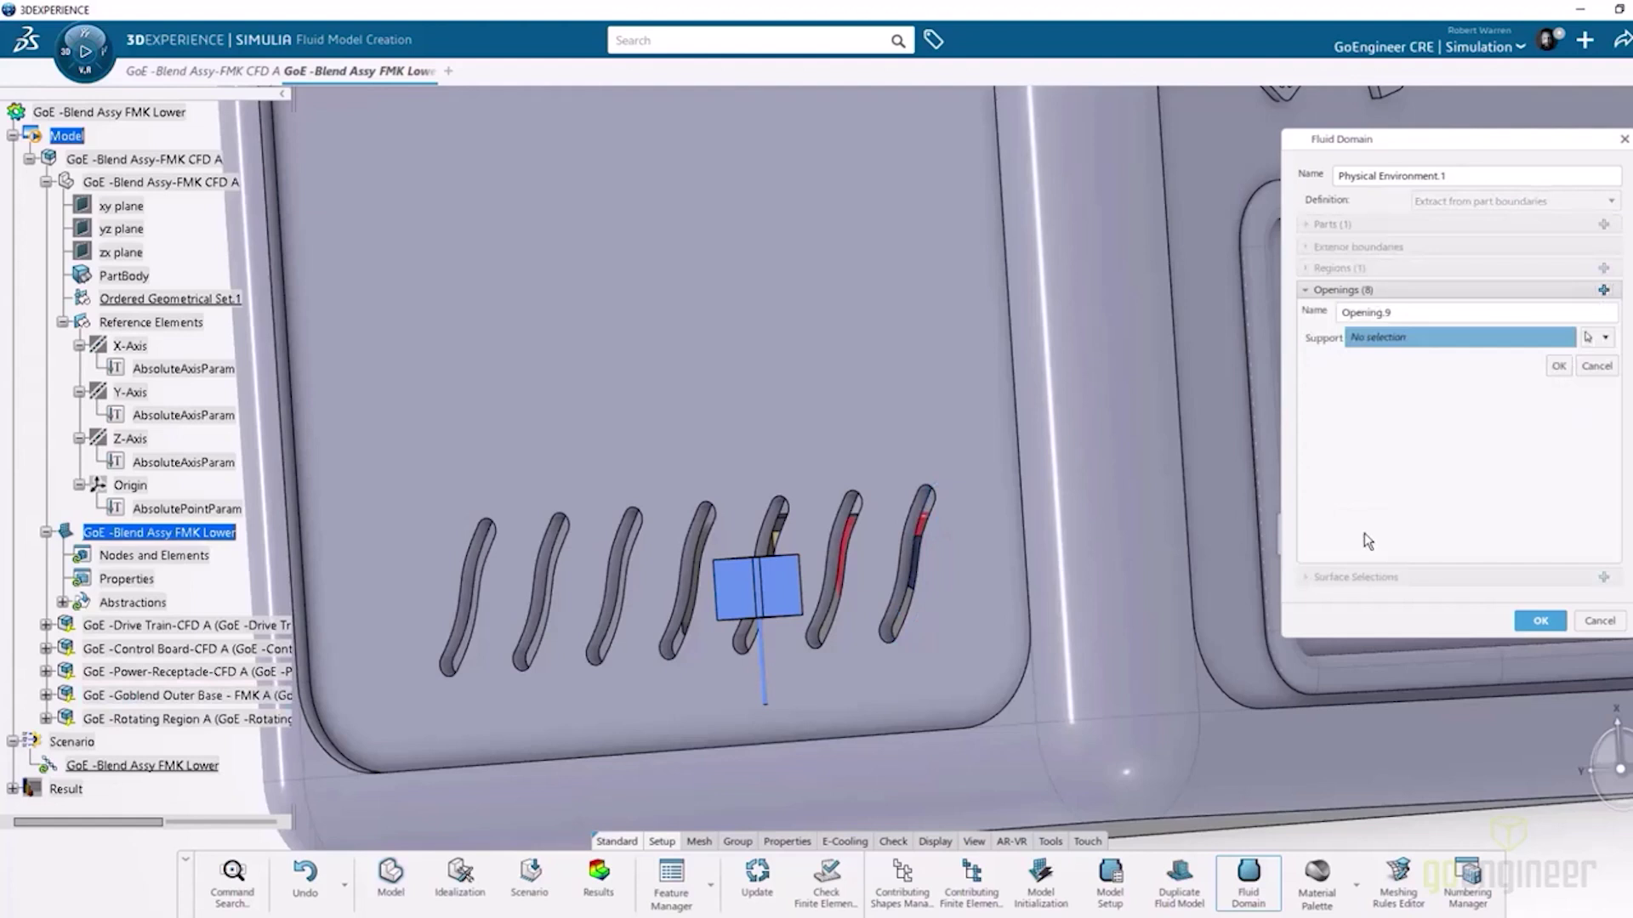
click(844, 523)
click(1559, 366)
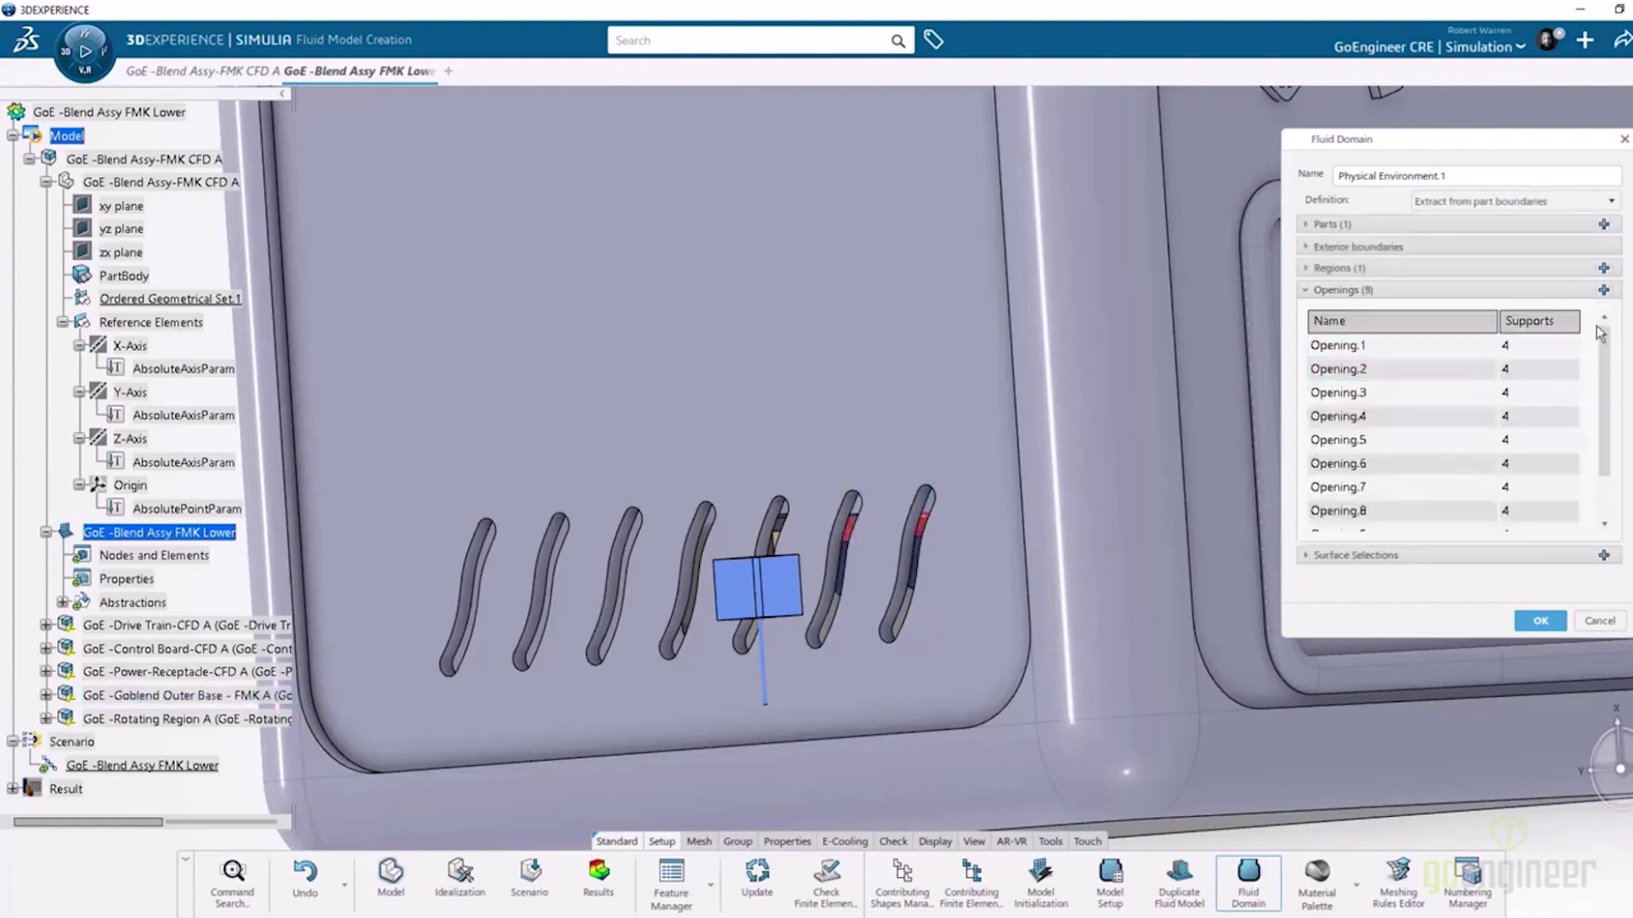
click(1604, 291)
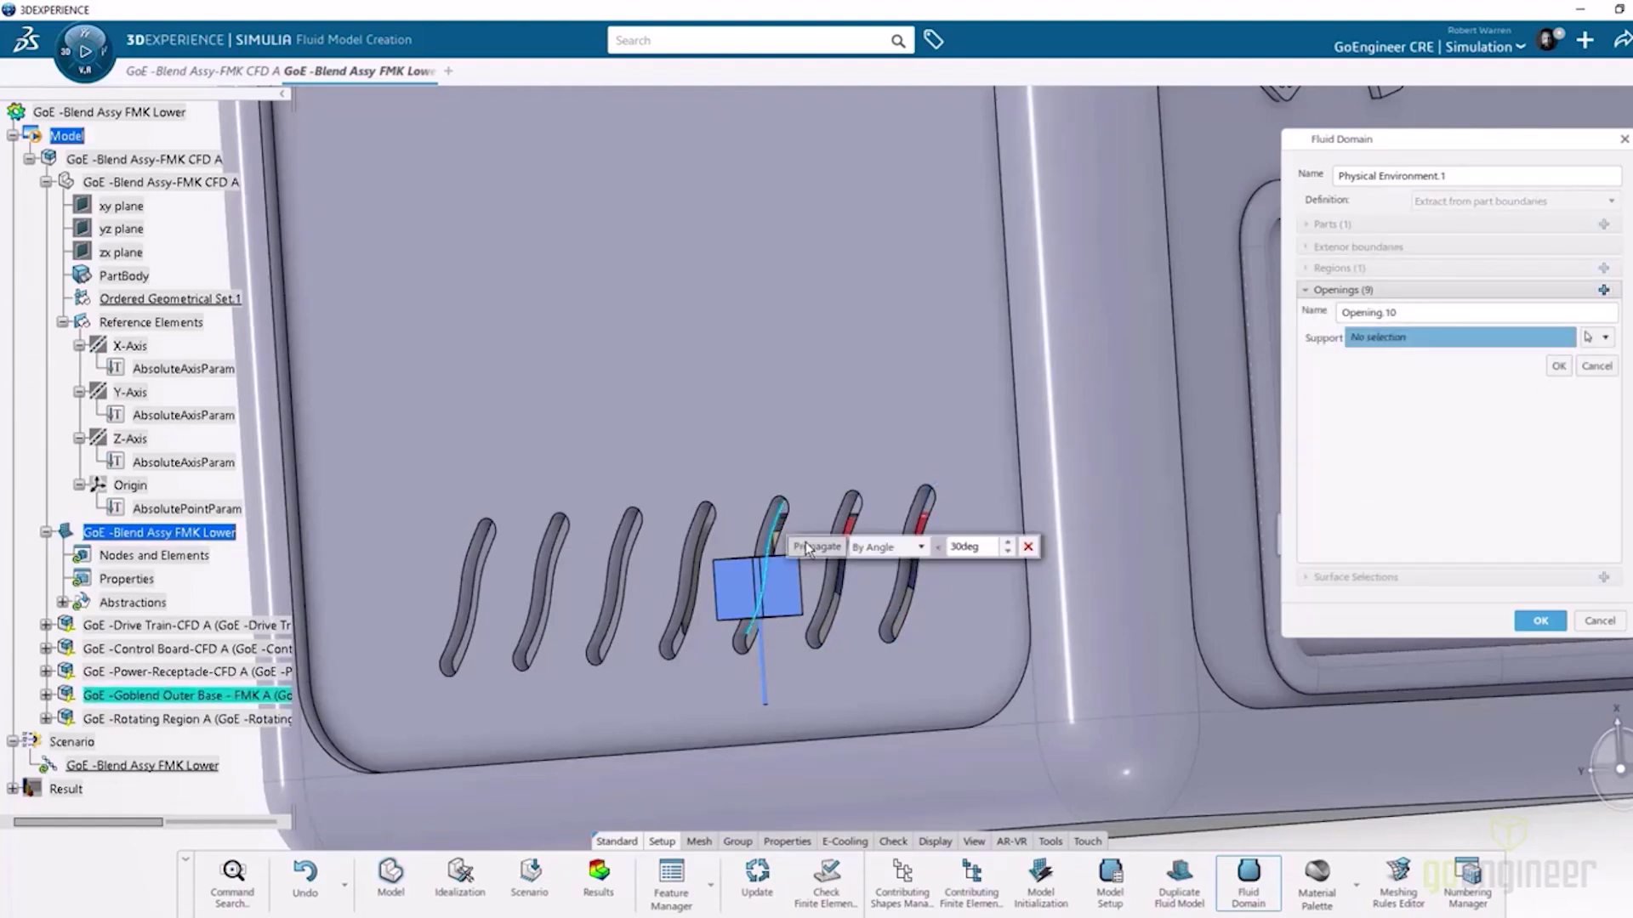
click(778, 523)
click(1558, 366)
click(1604, 291)
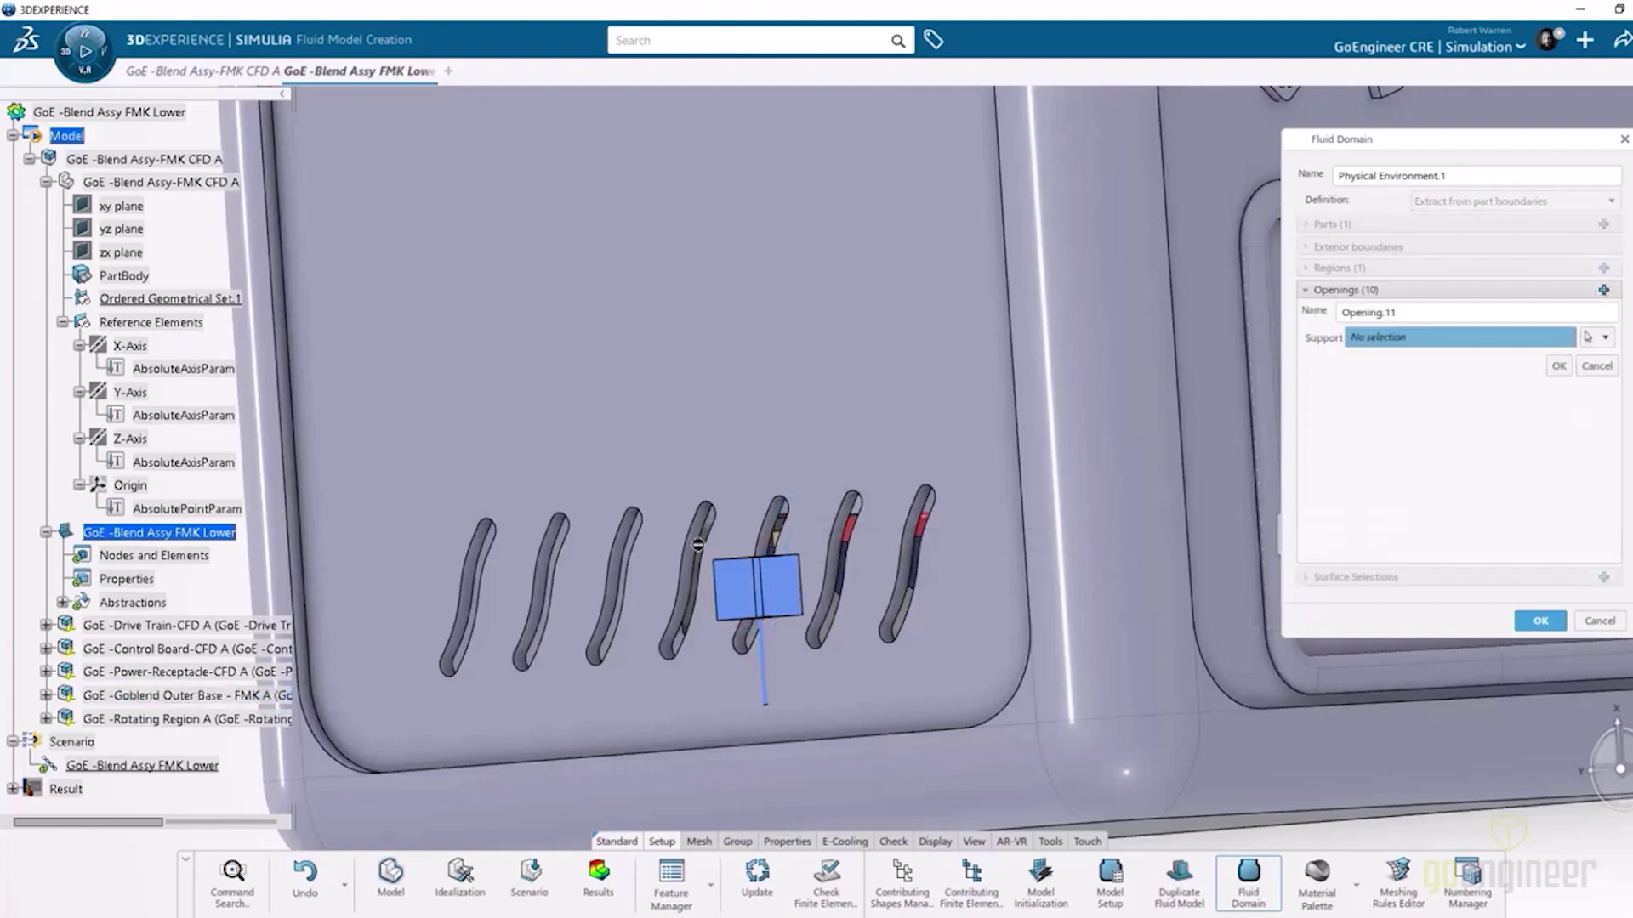
click(697, 544)
click(1559, 365)
- Add openings on the third, second and first side-vent slots and finish the 14-opening fluid domain
click(1604, 291)
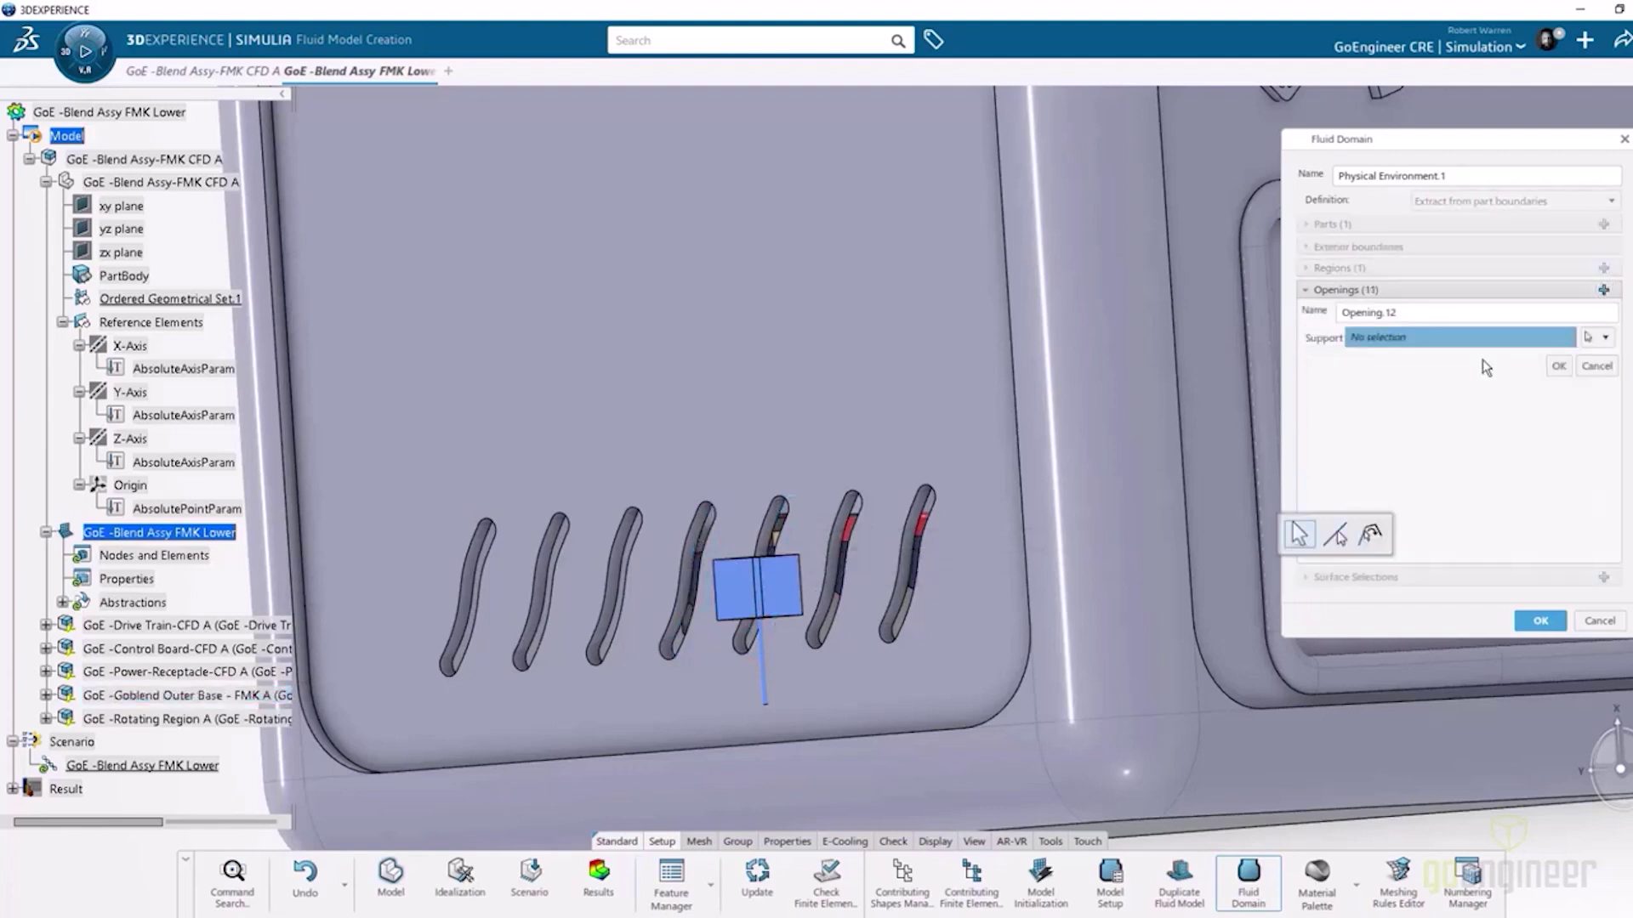
click(625, 544)
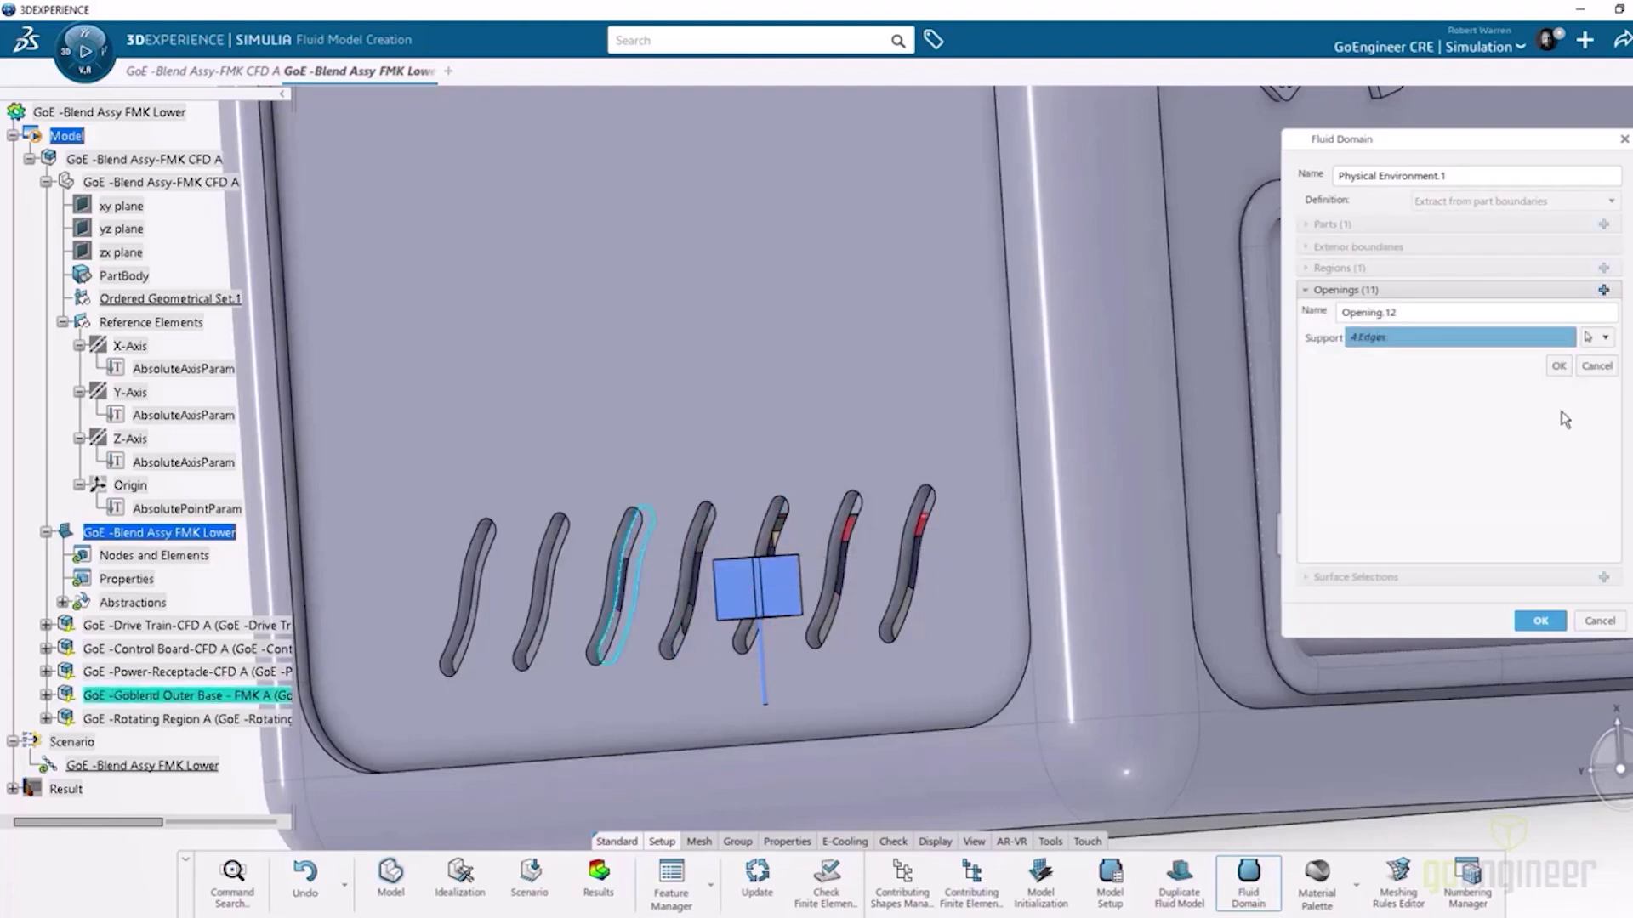
click(1558, 366)
click(1603, 290)
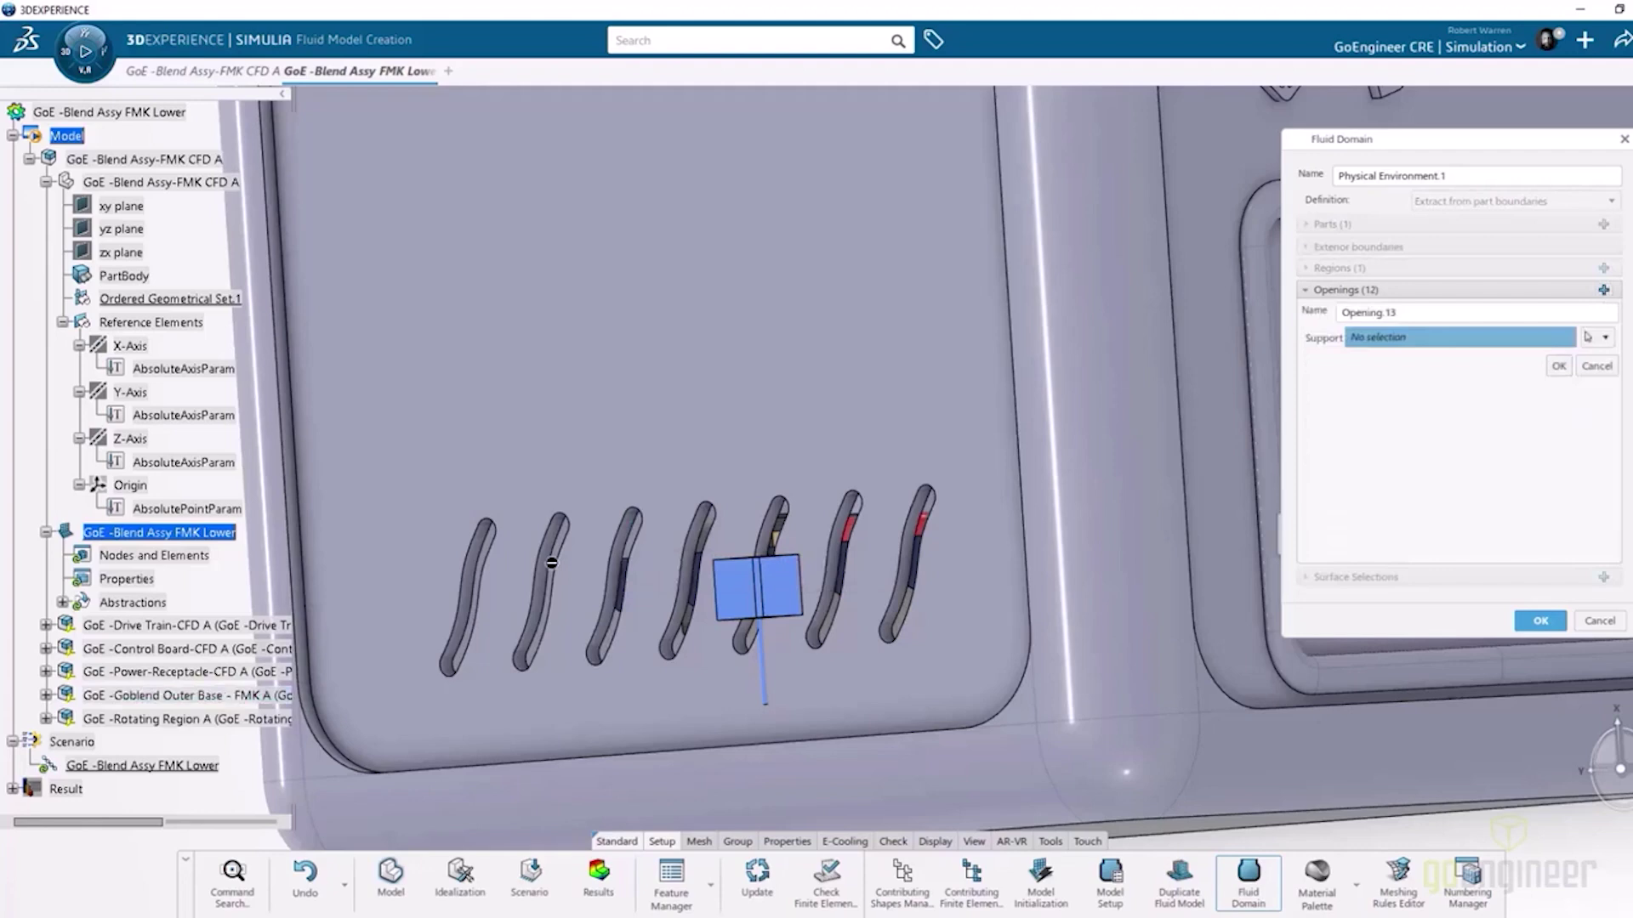
click(552, 566)
click(1558, 365)
click(1604, 291)
click(474, 570)
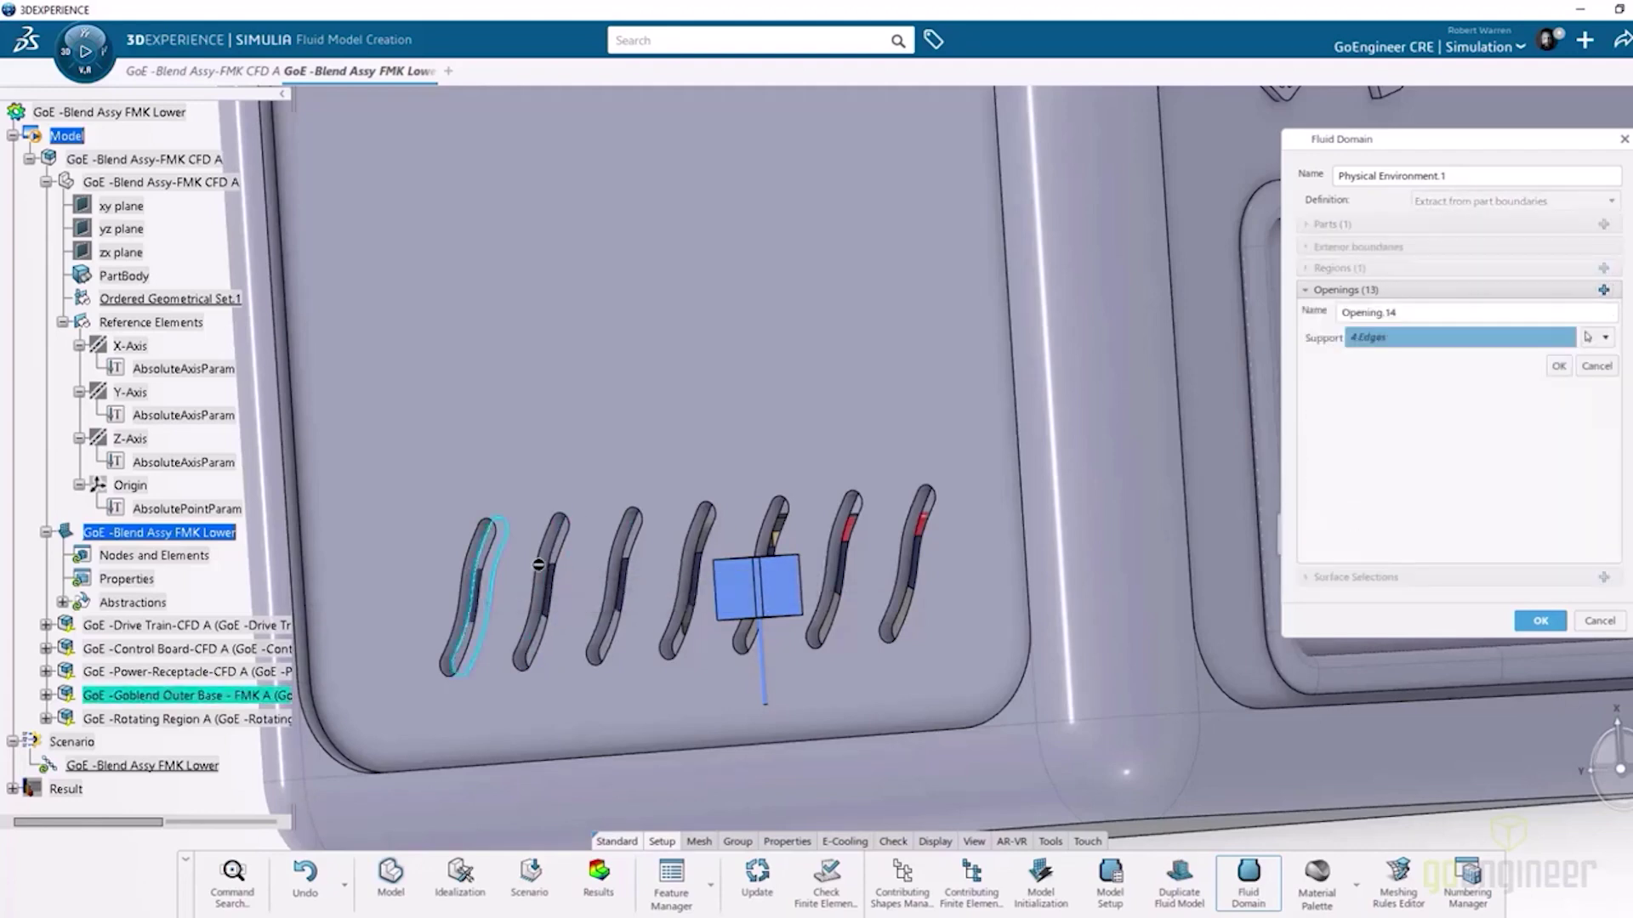
click(1558, 366)
click(1540, 622)
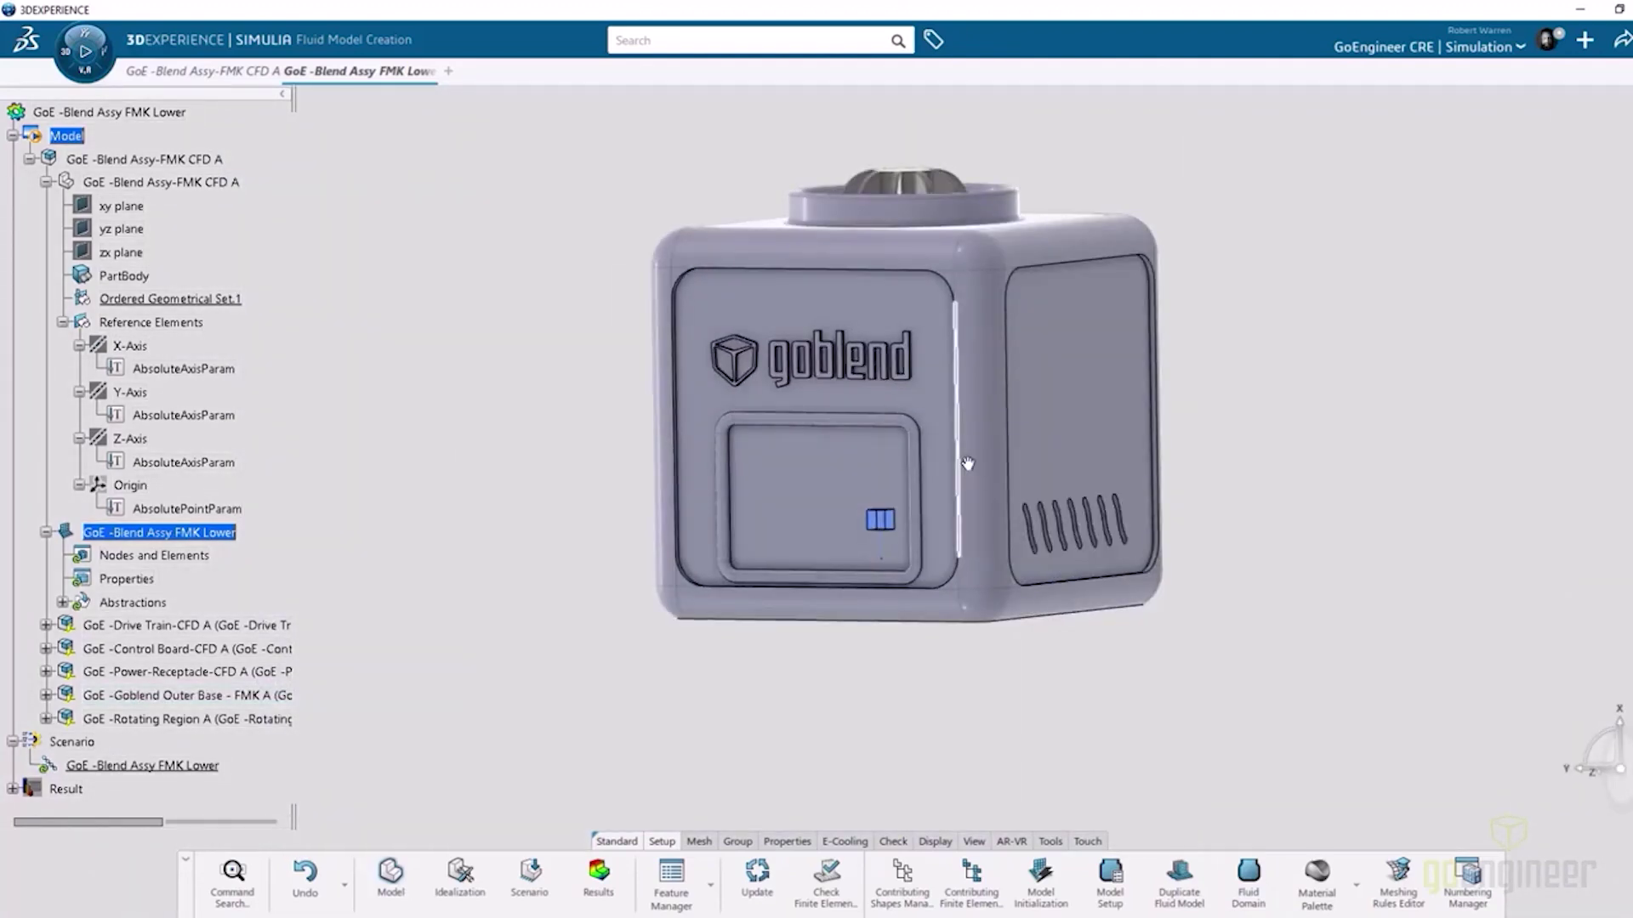
- Create the first fluid section on the fluid region with Air as its material
click(787, 841)
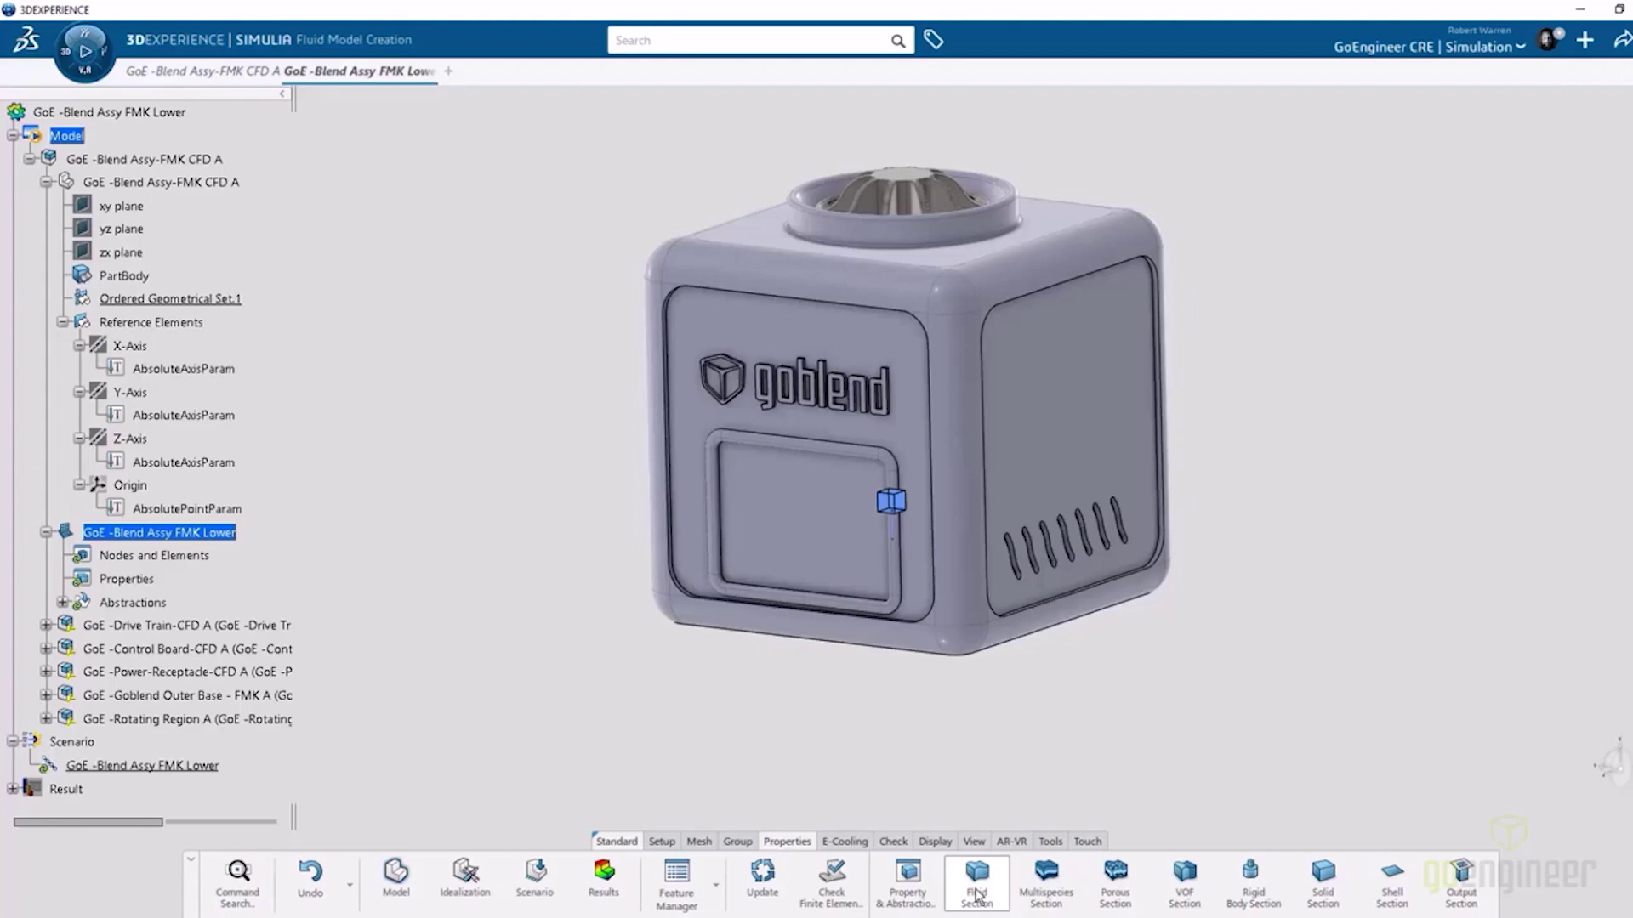
click(977, 884)
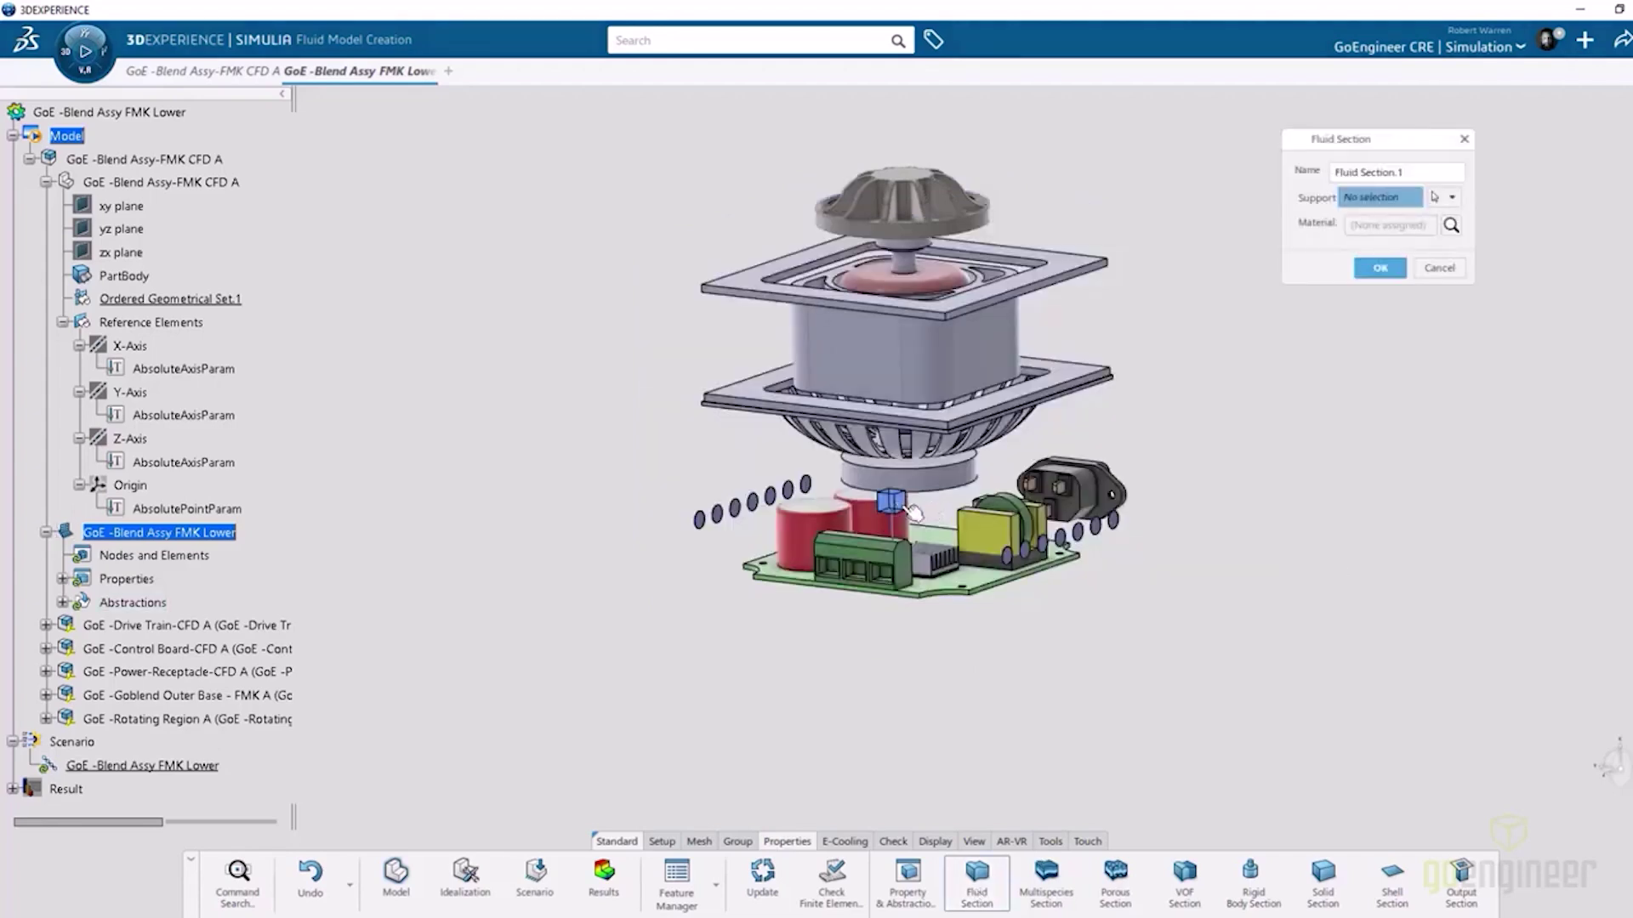
scroll(1012, 544, up, 5)
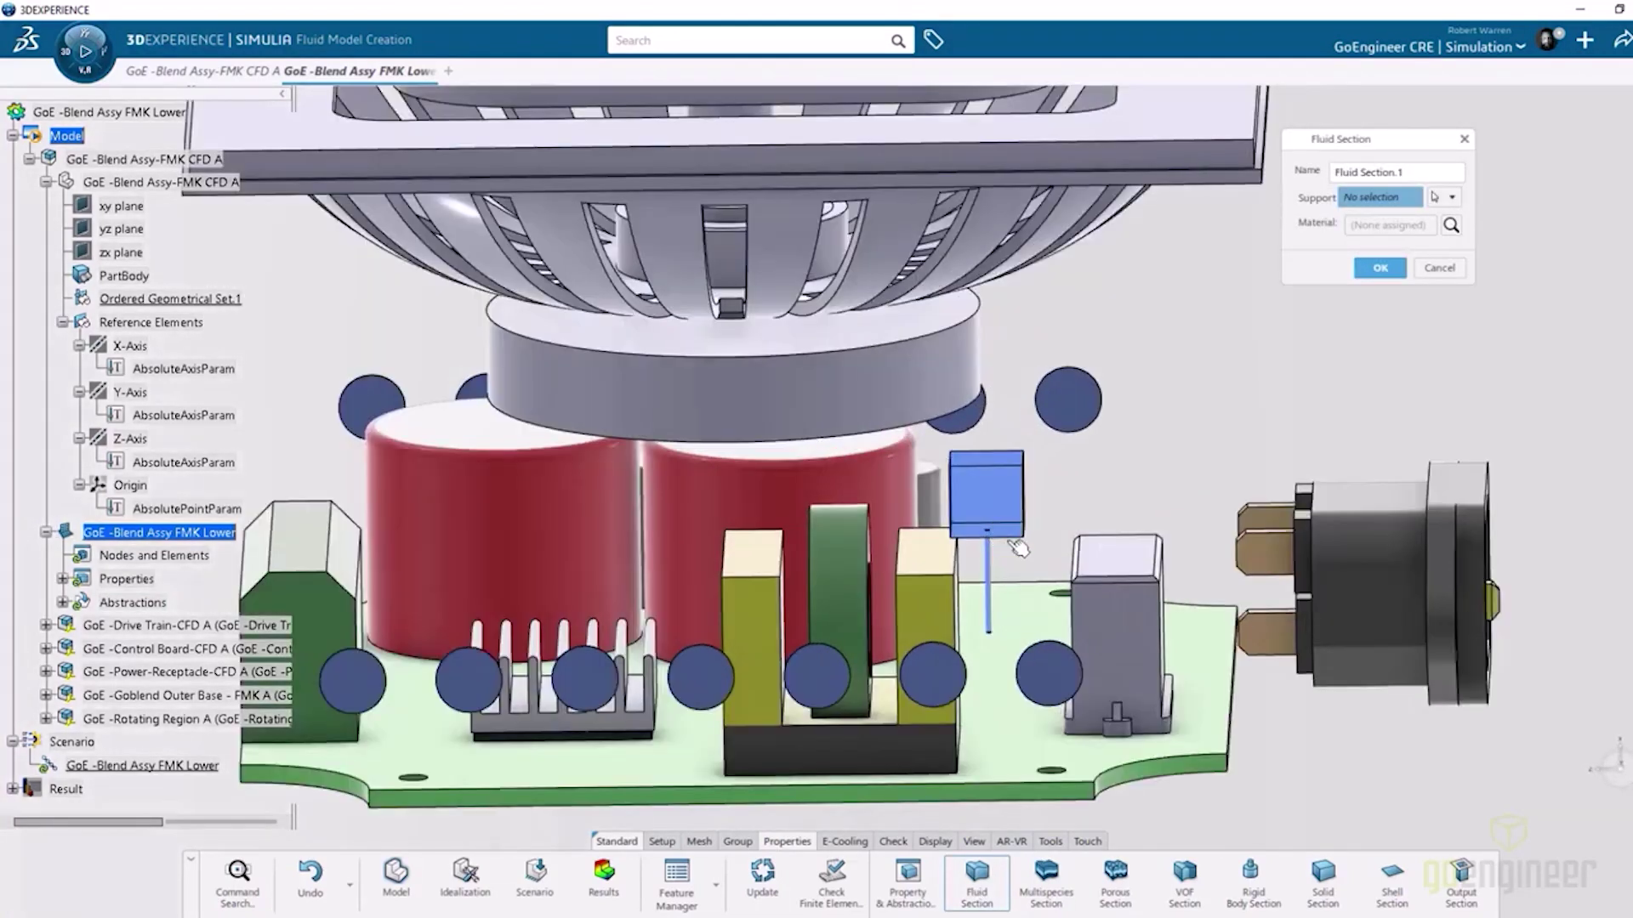
click(970, 472)
click(1450, 224)
text(Transformer)
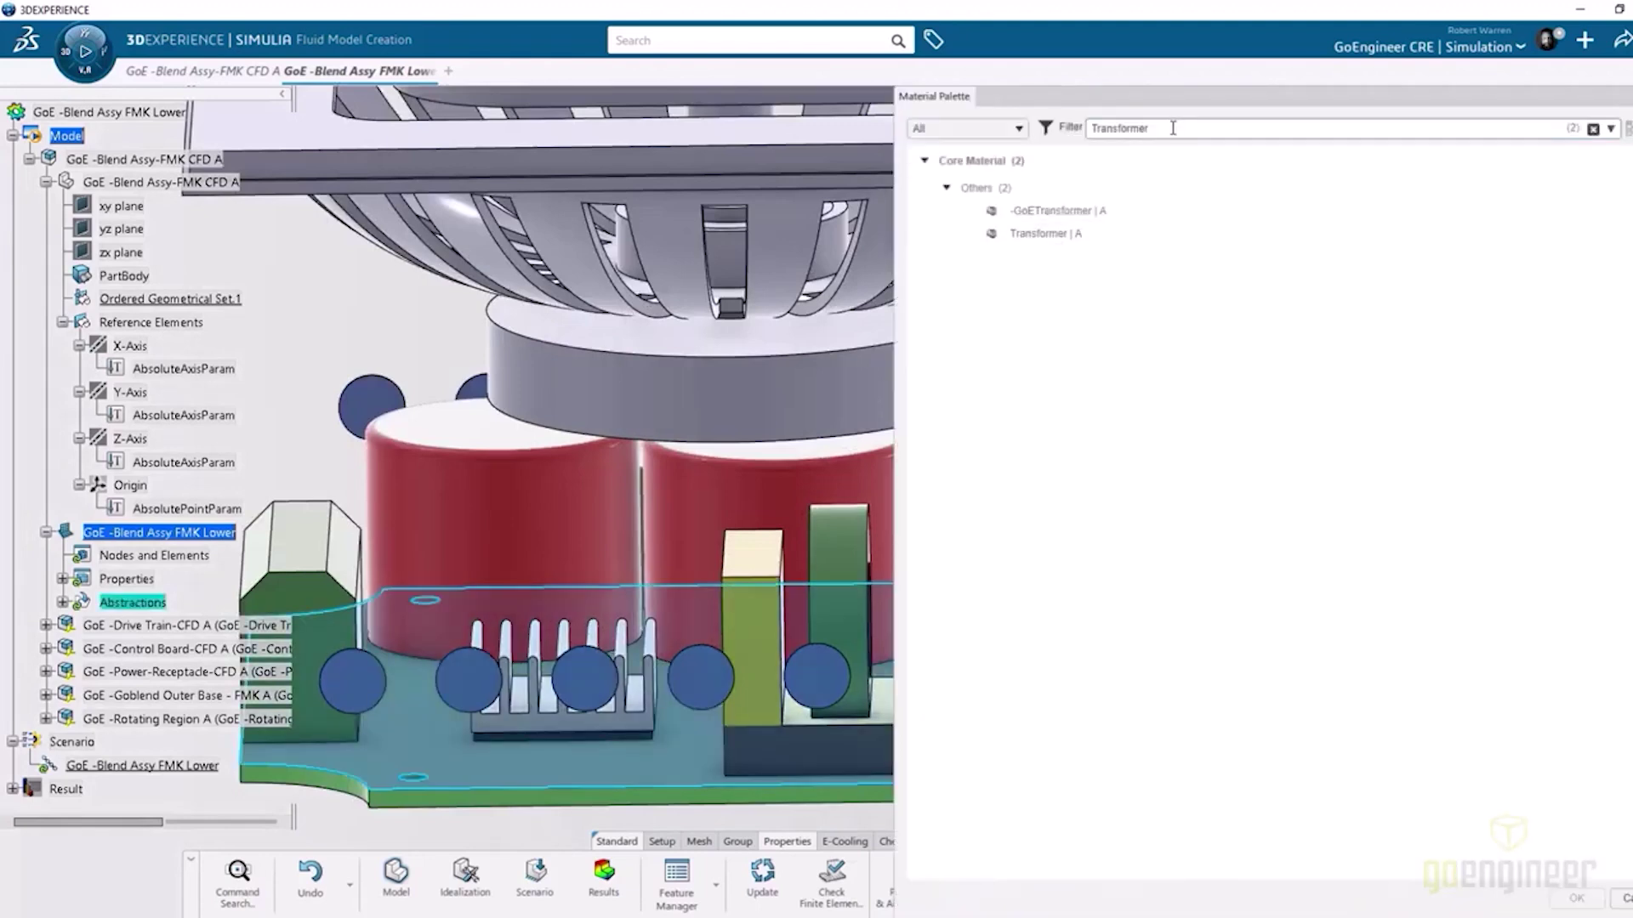
double_click(1173, 127)
text(Air)
click(1041, 327)
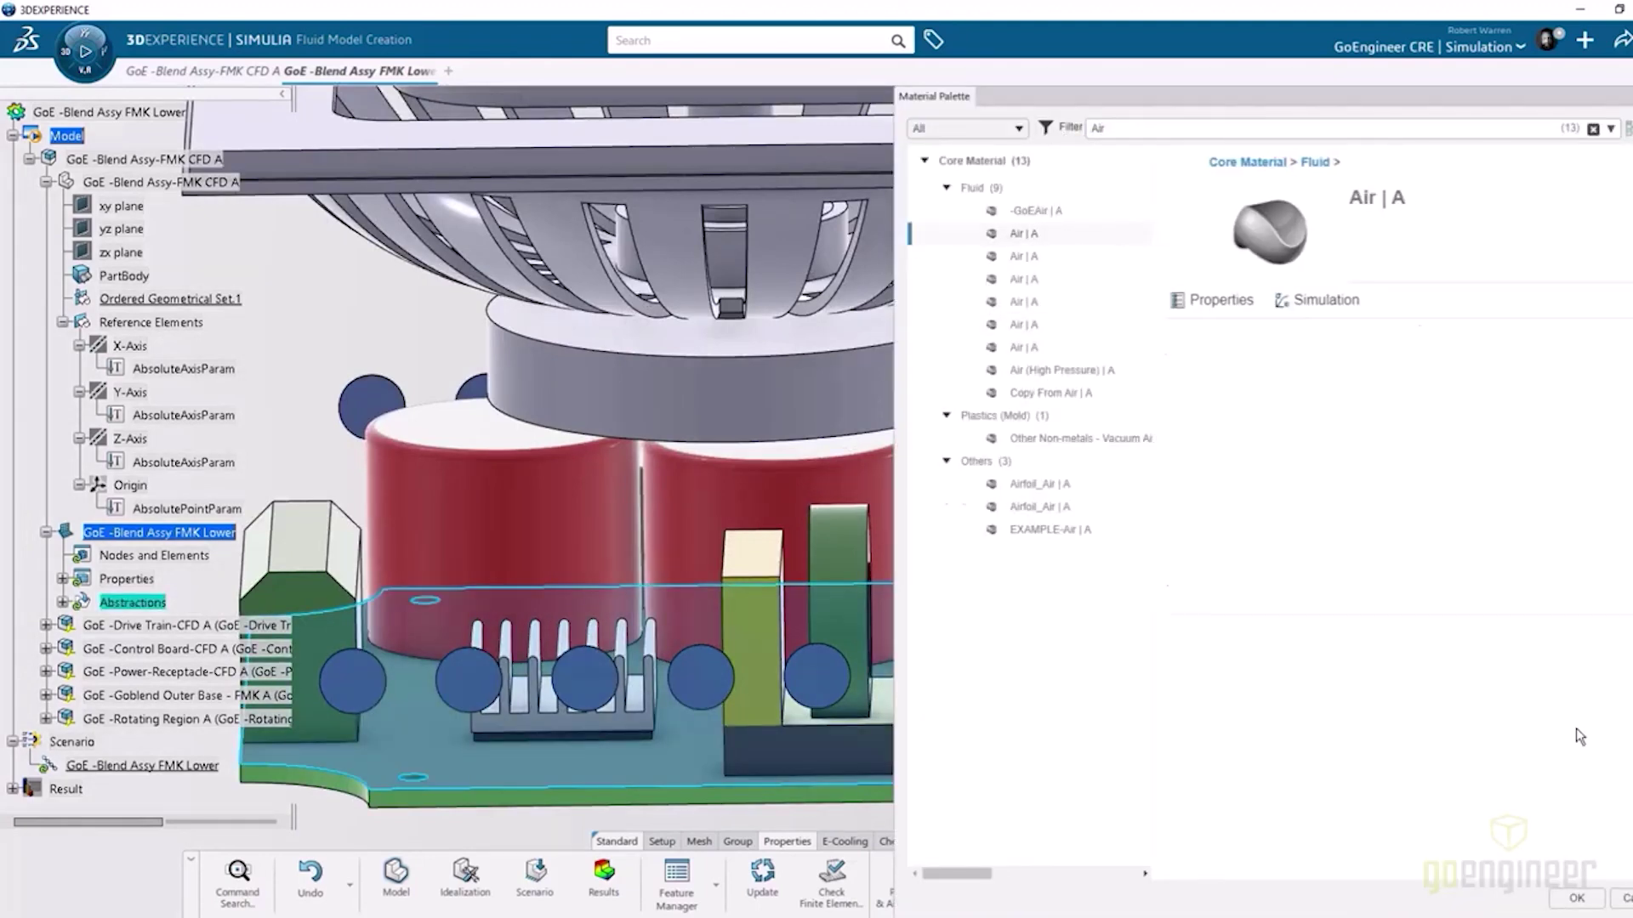
click(1576, 898)
click(1377, 292)
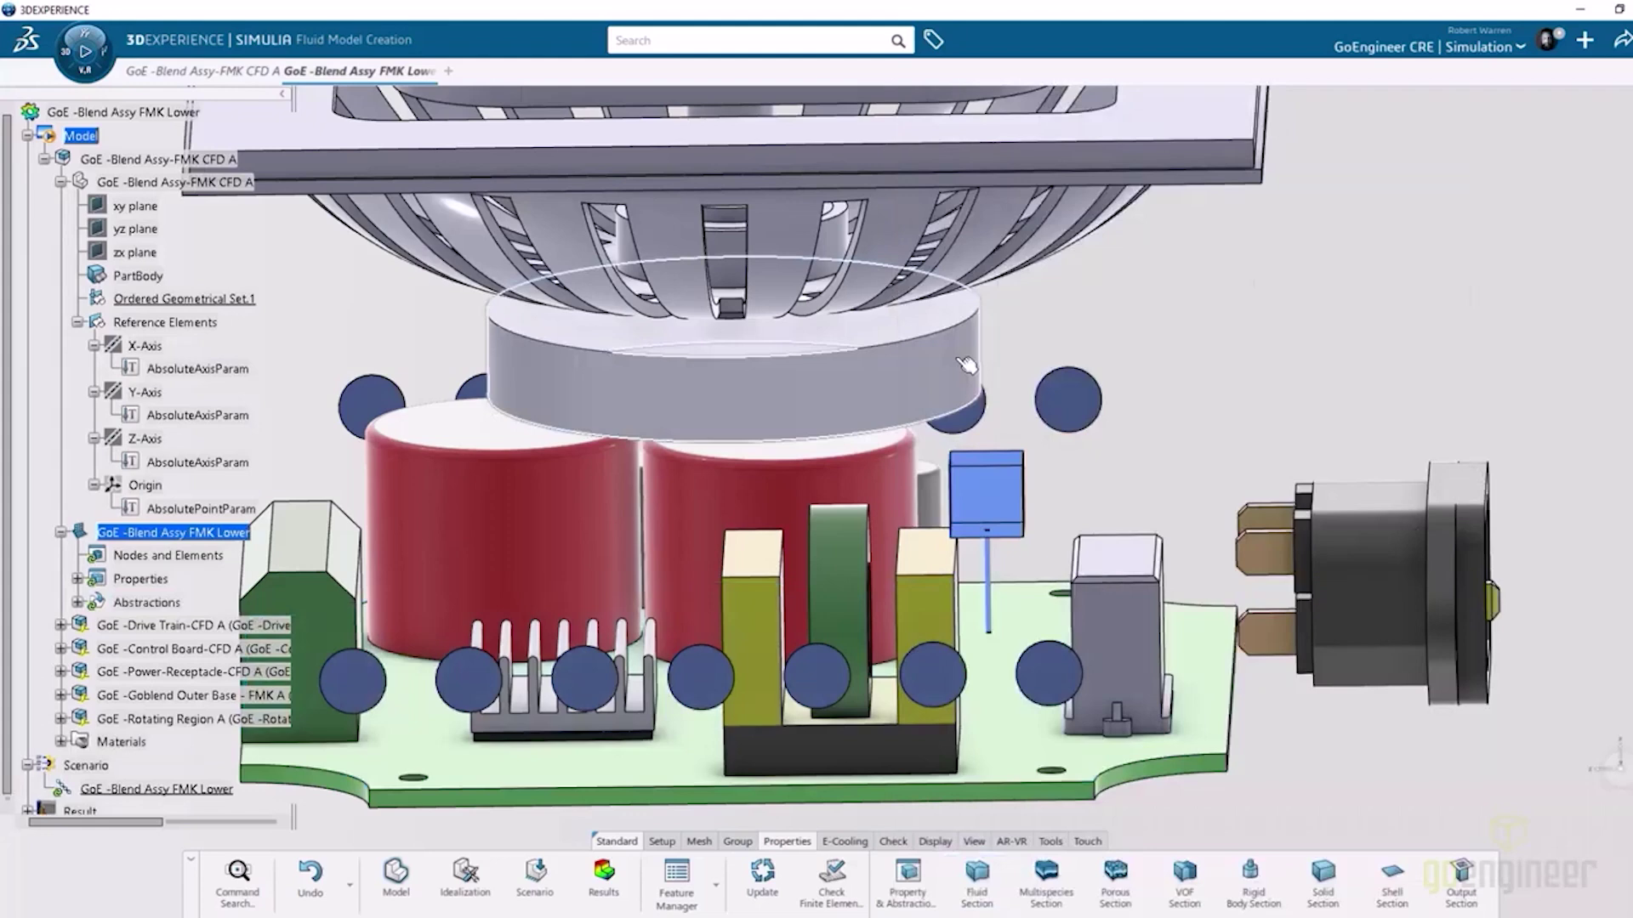
- Create Fluid Section.2 on the rotating disk beneath the fan, also using Air
click(990, 295)
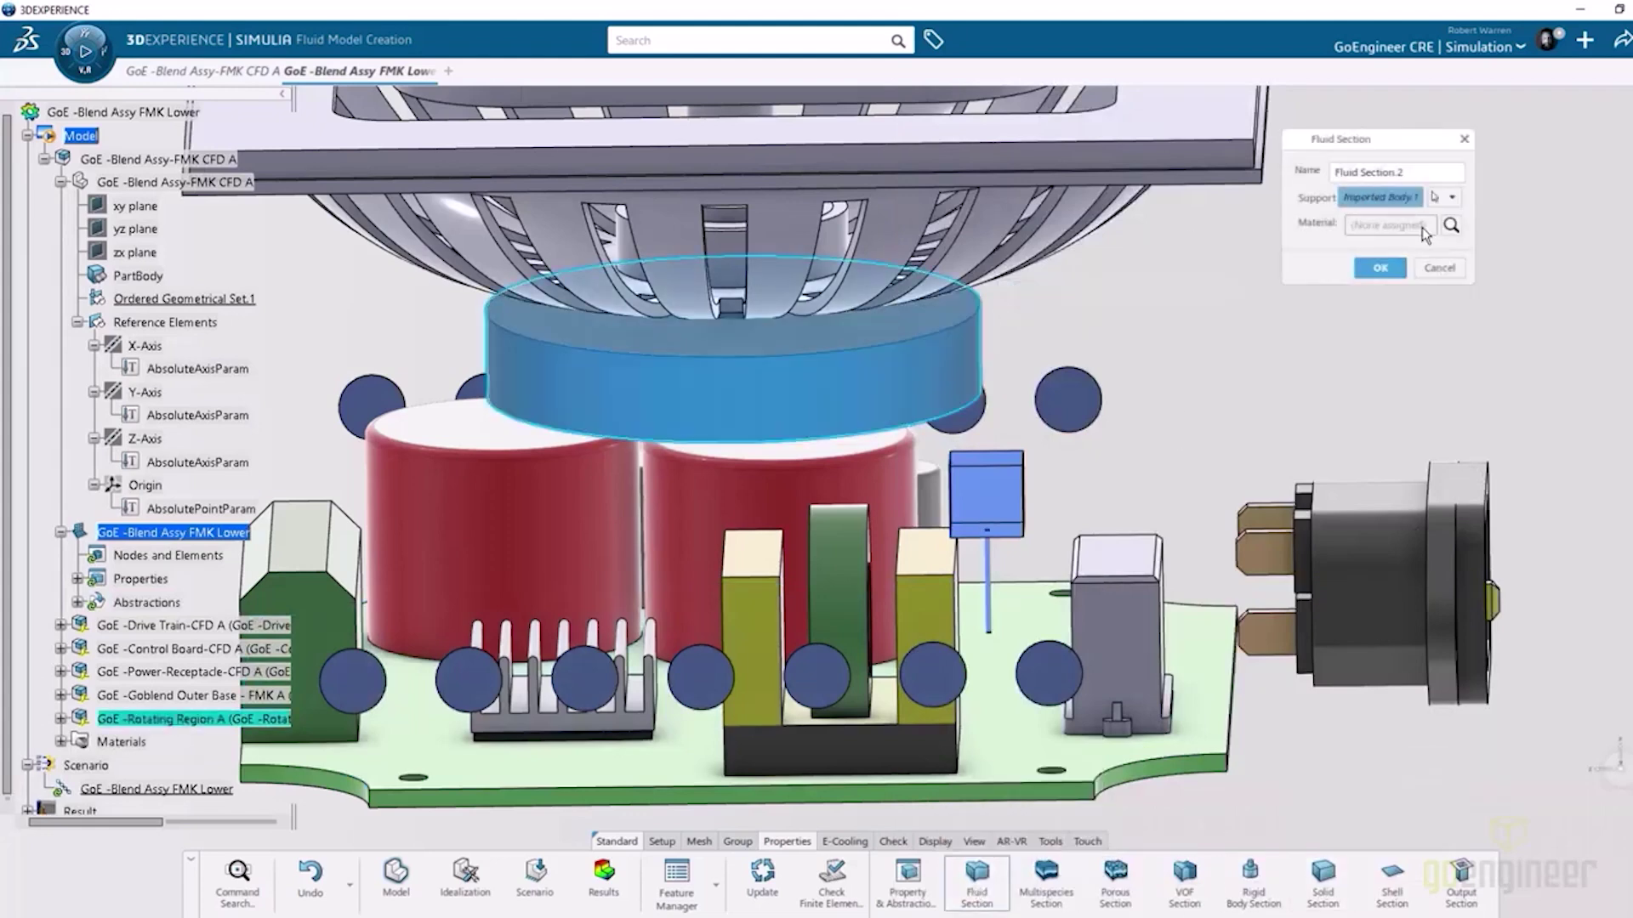
click(1449, 226)
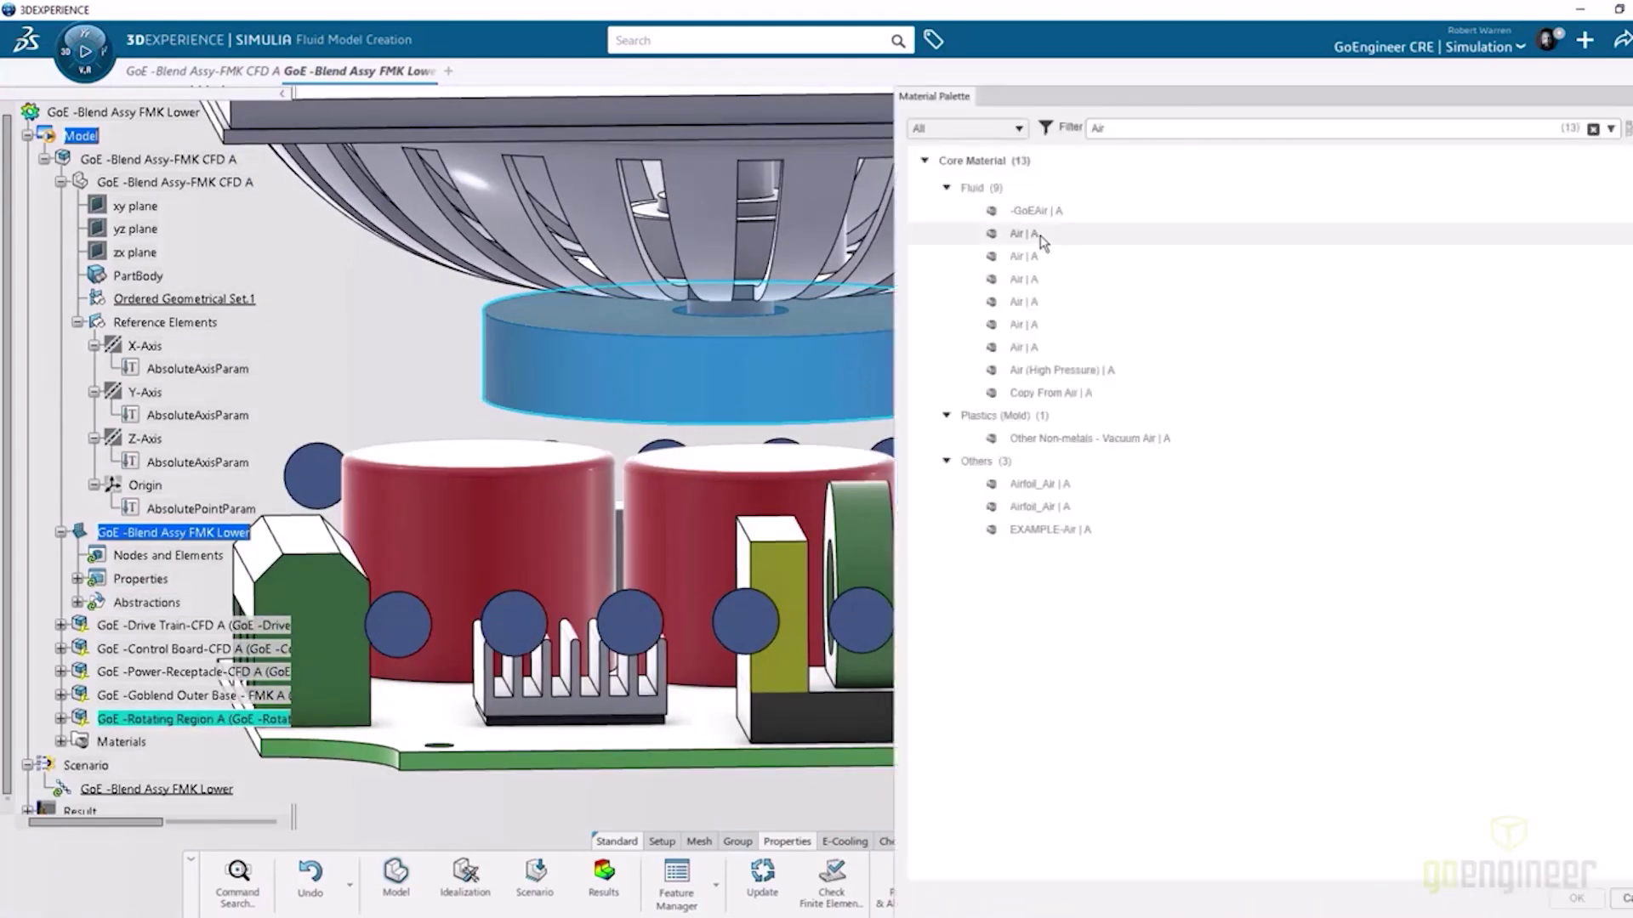
click(1042, 327)
click(1577, 898)
click(1377, 293)
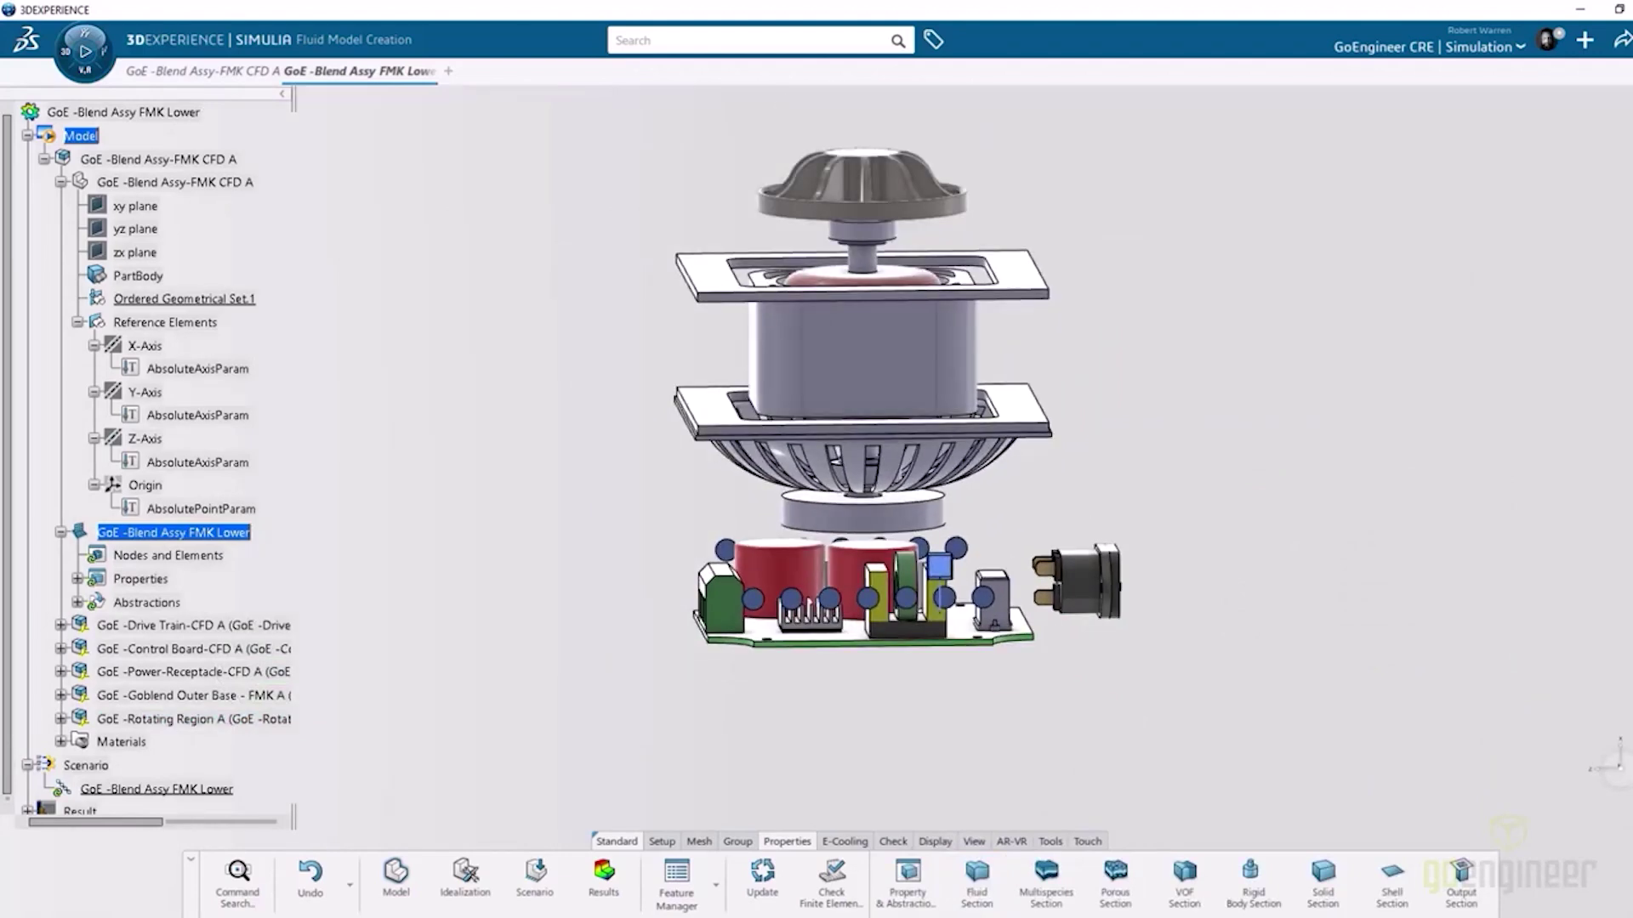
scroll(814, 618, up, 5)
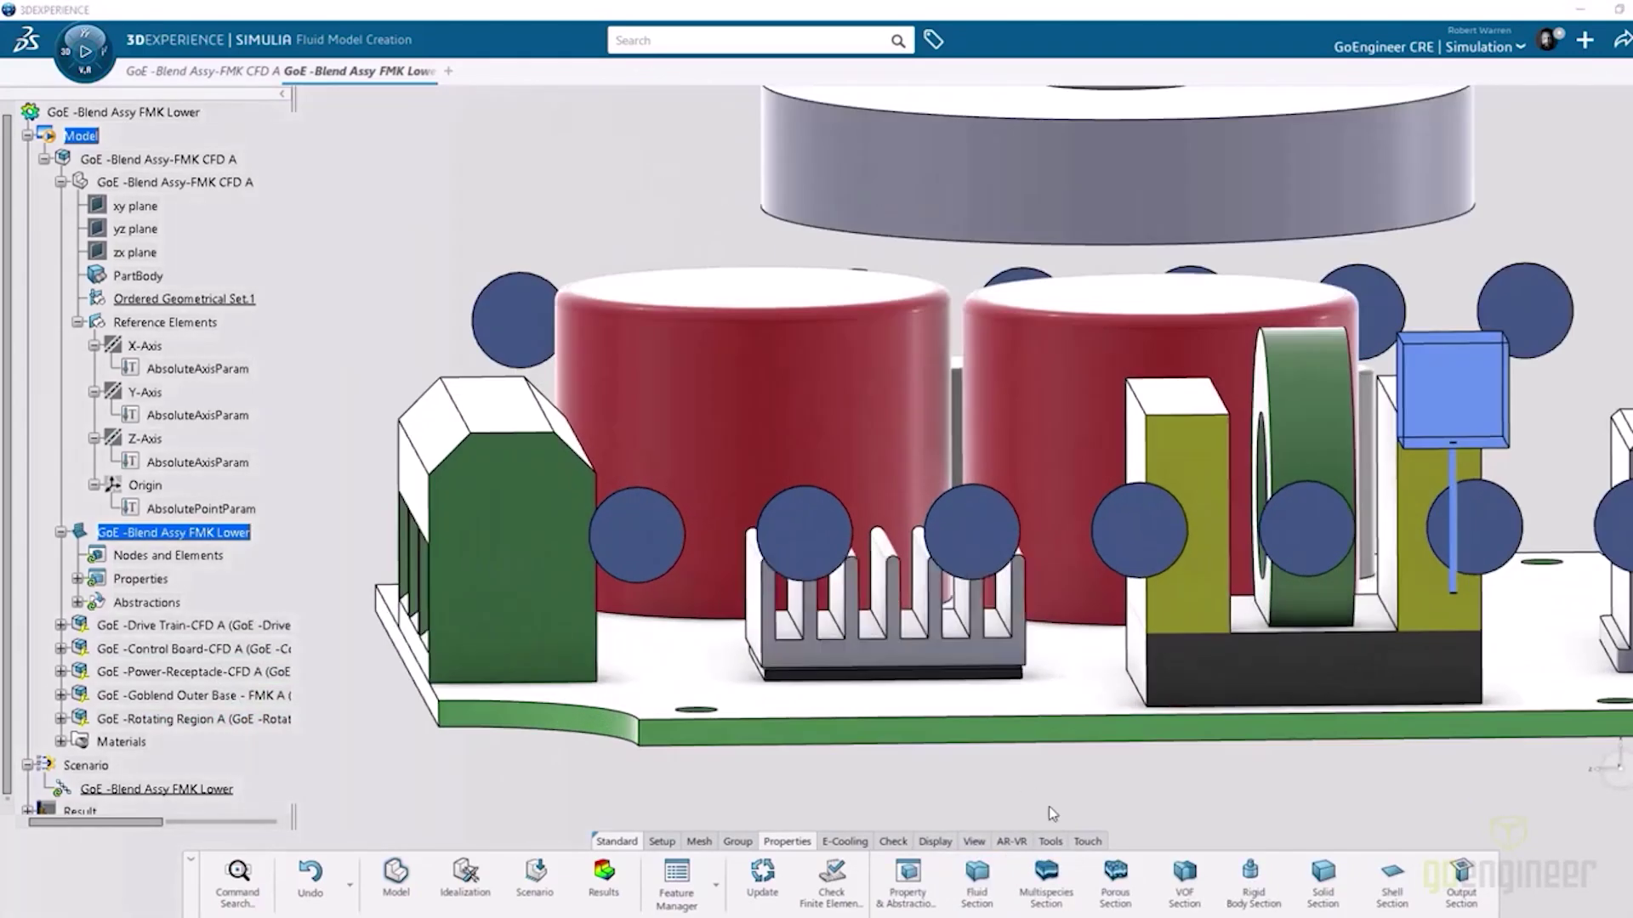
- Give the chip a solid section with Silicon as its material
click(1322, 876)
click(942, 678)
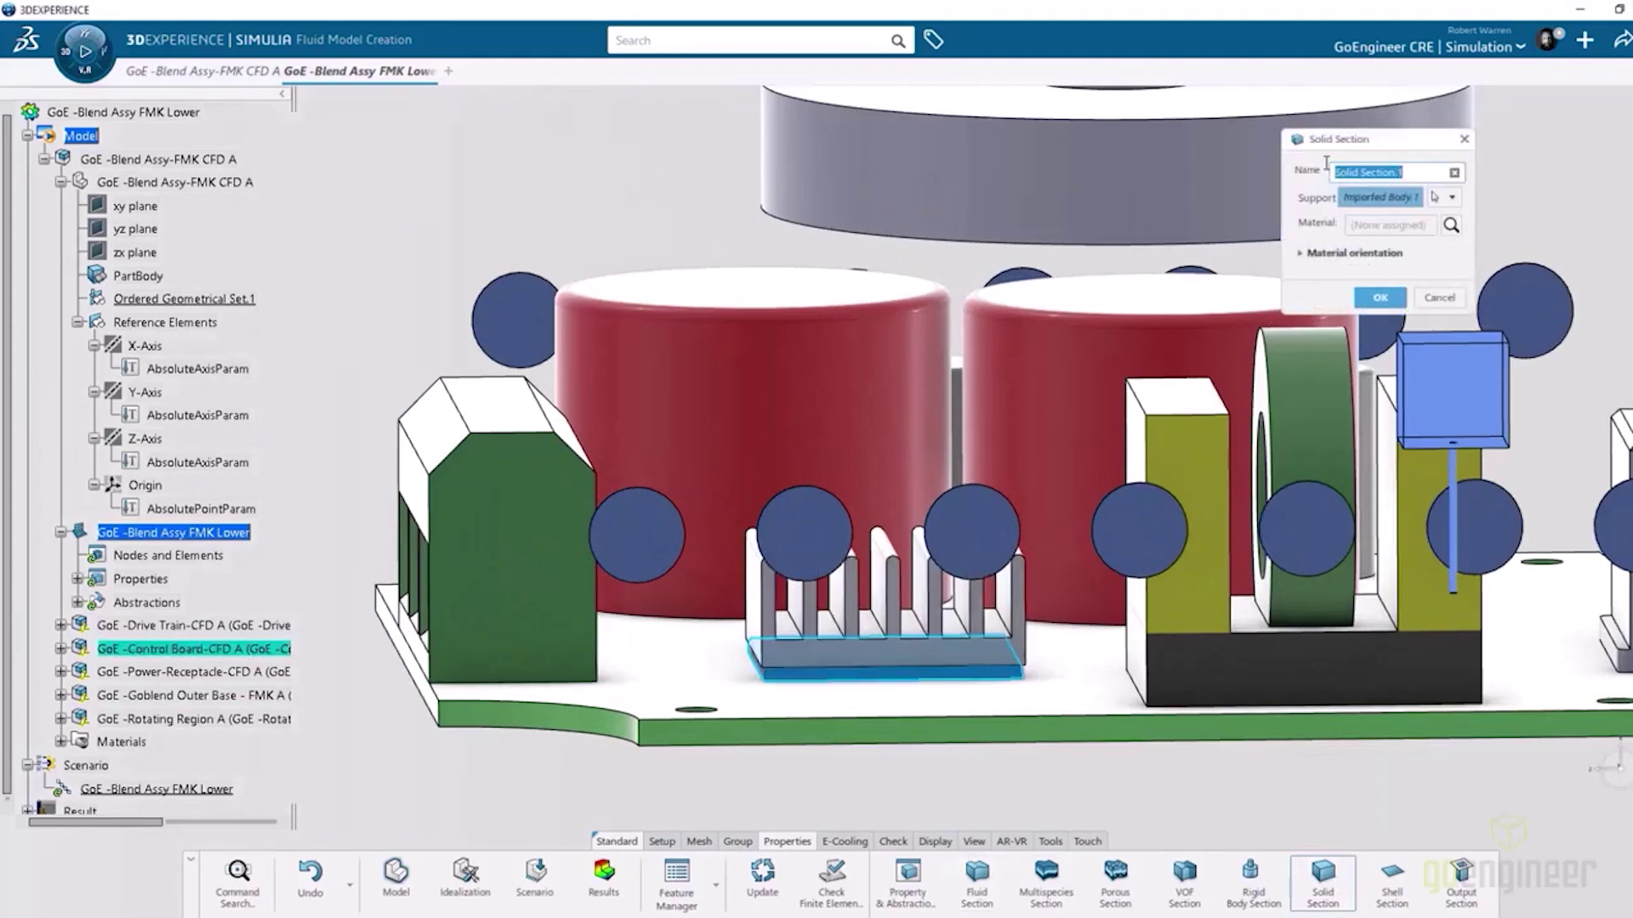
click(1450, 225)
click(1098, 127)
text(Air)
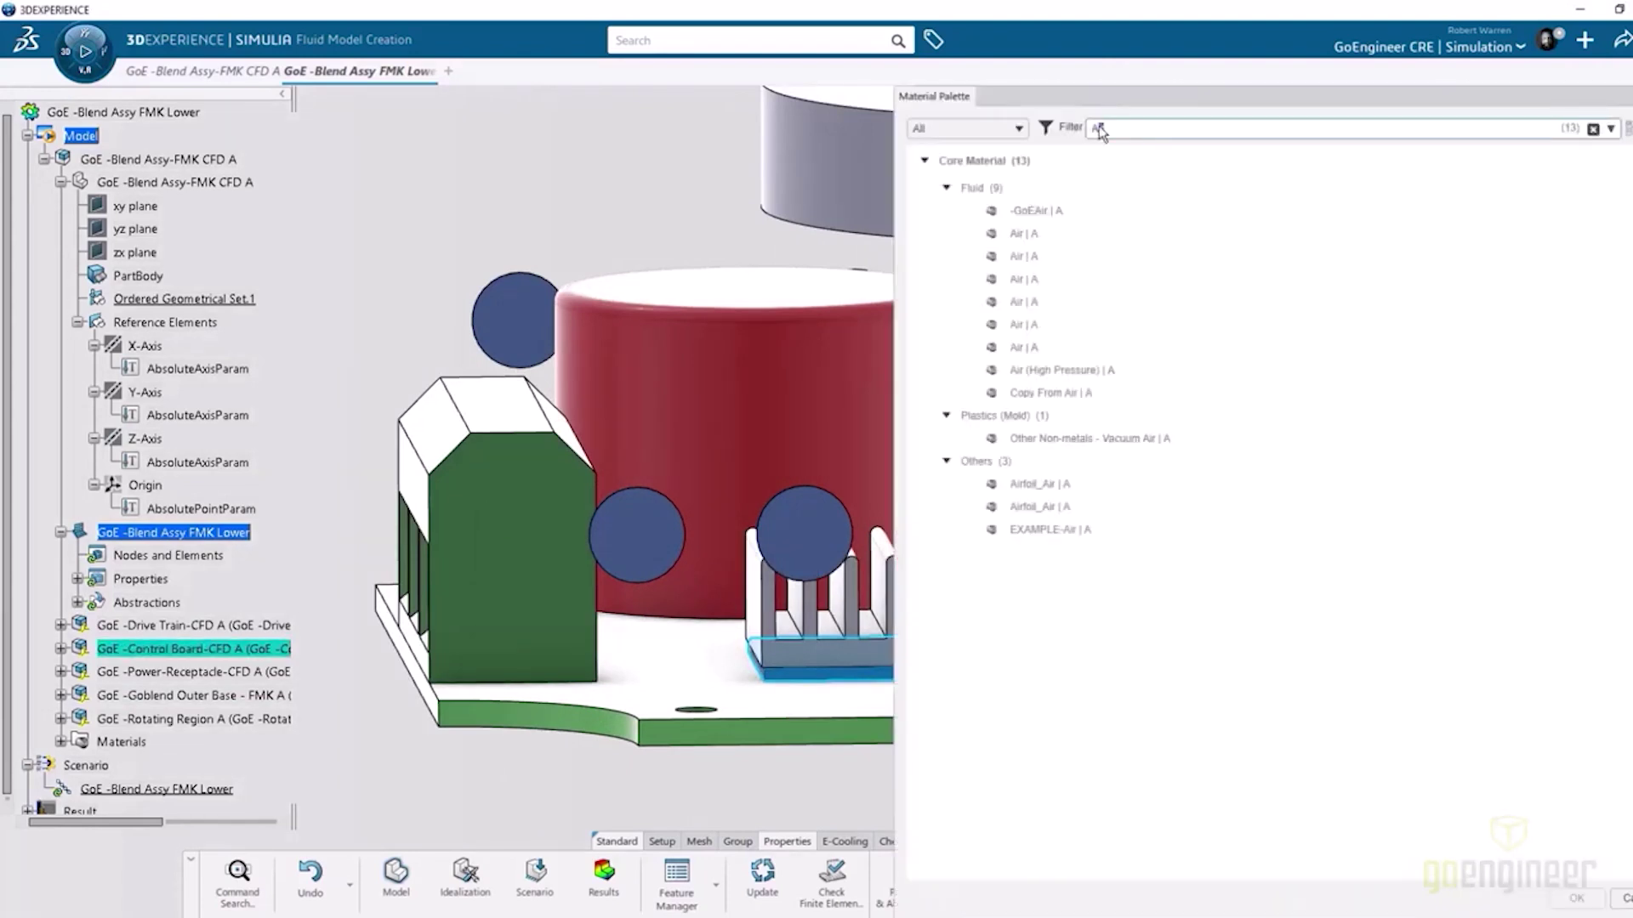
click(1031, 279)
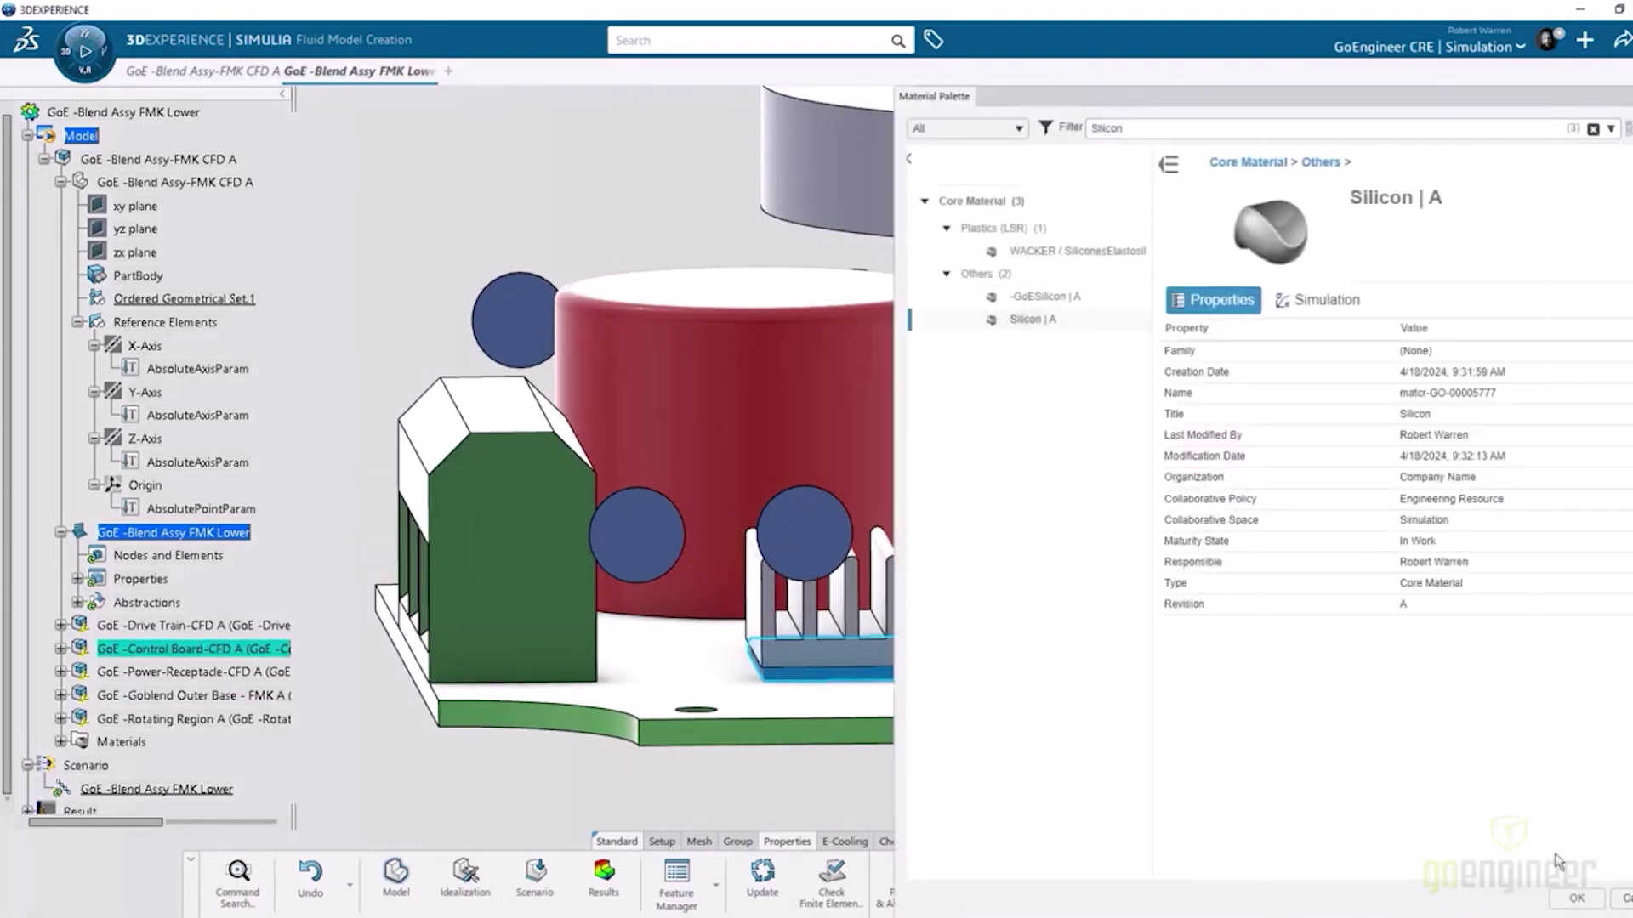
key(Return)
click(1380, 298)
- Create a 'Heat Sink' solid section on the heat sink using Heat Sink material
click(1322, 880)
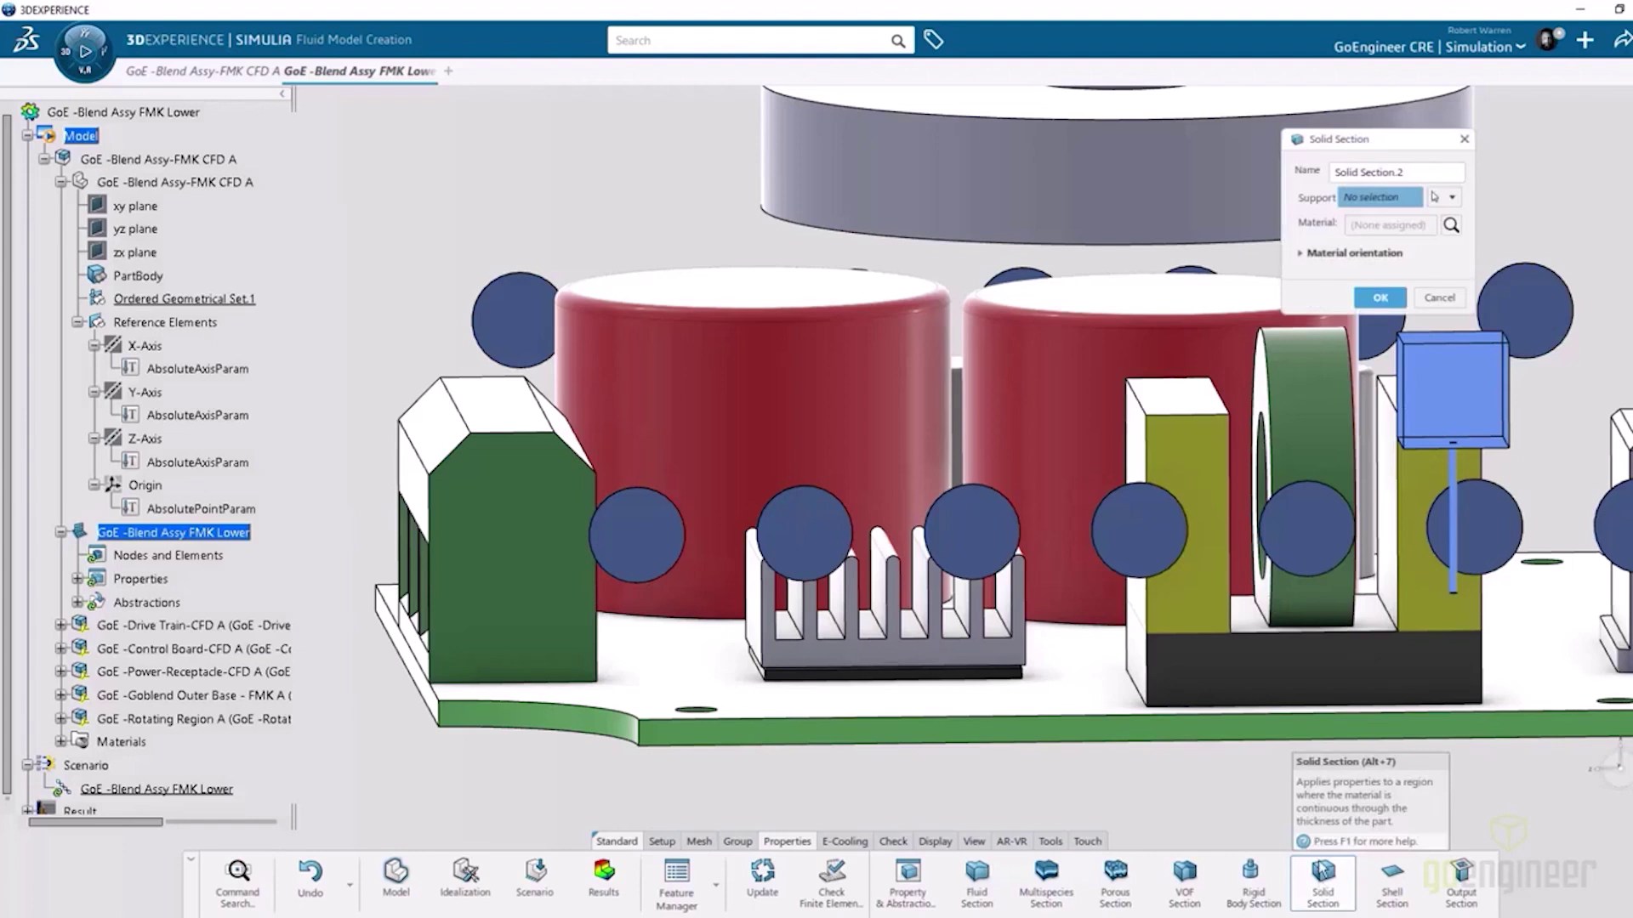
click(1026, 651)
drag(1403, 172, 1329, 168)
text(Heat Sink)
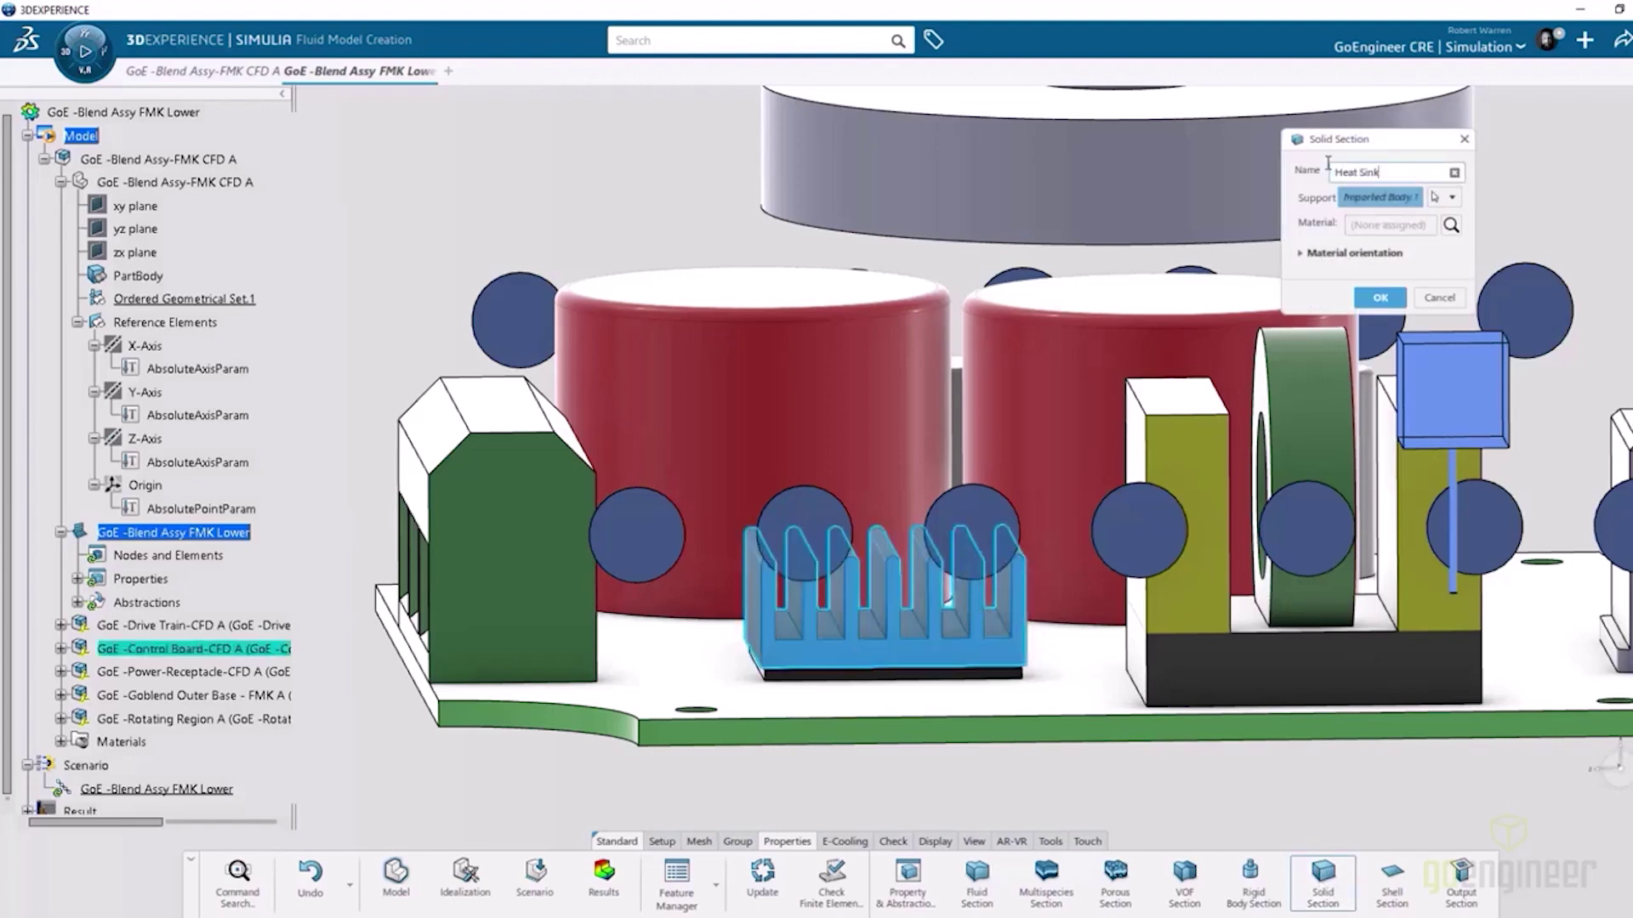
click(1450, 224)
click(1084, 128)
text(Heat Sink)
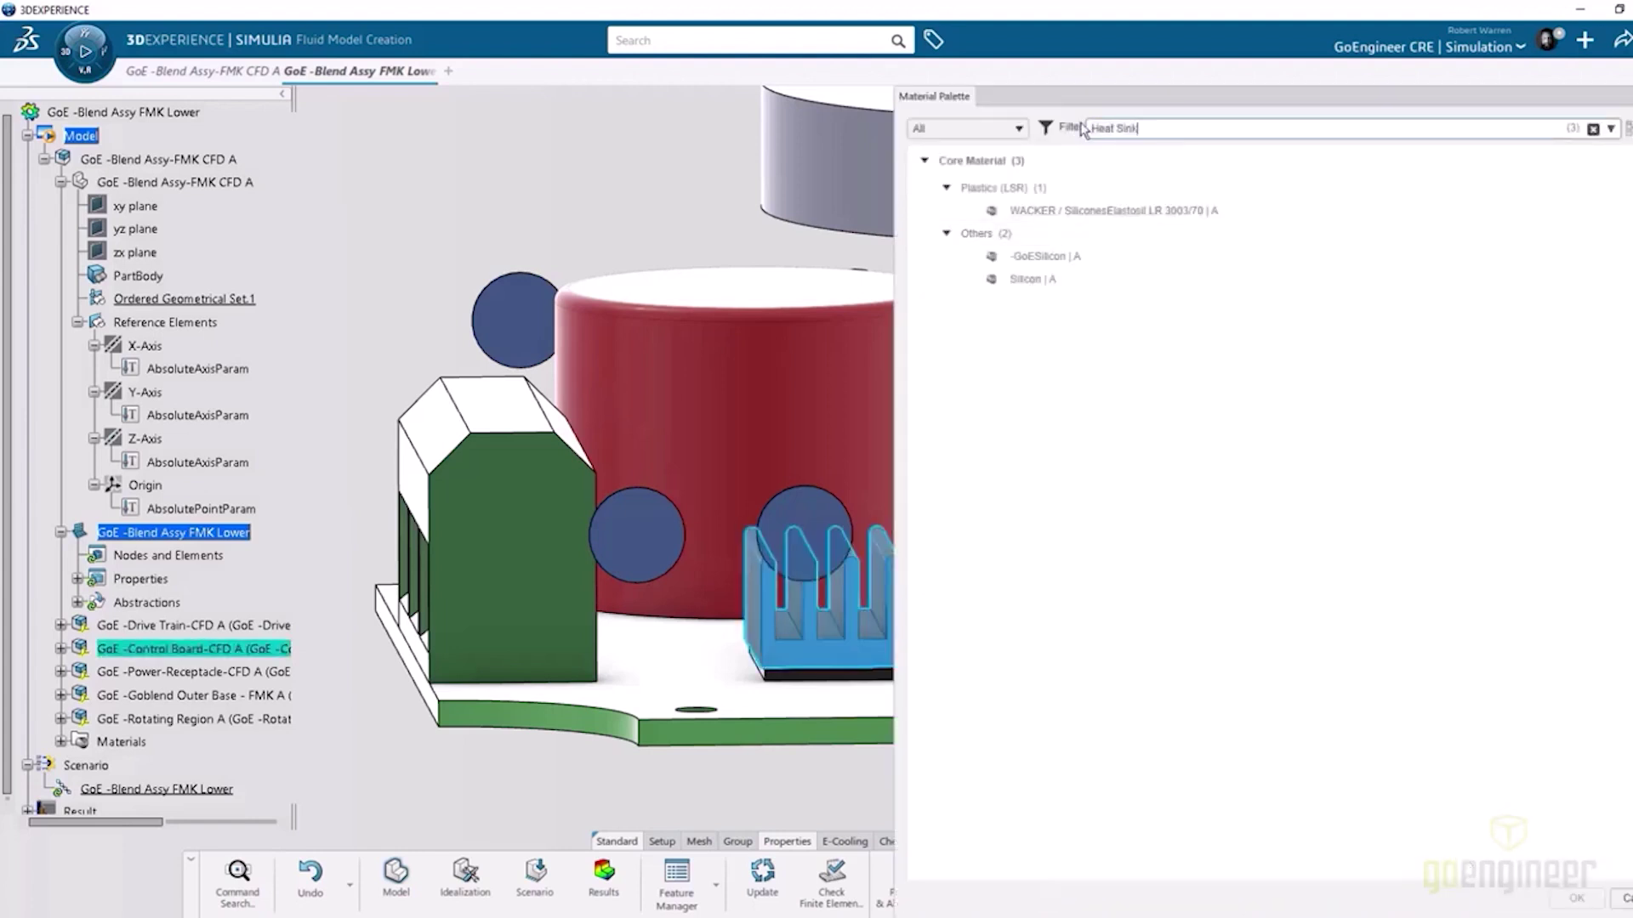
click(1039, 233)
click(1568, 900)
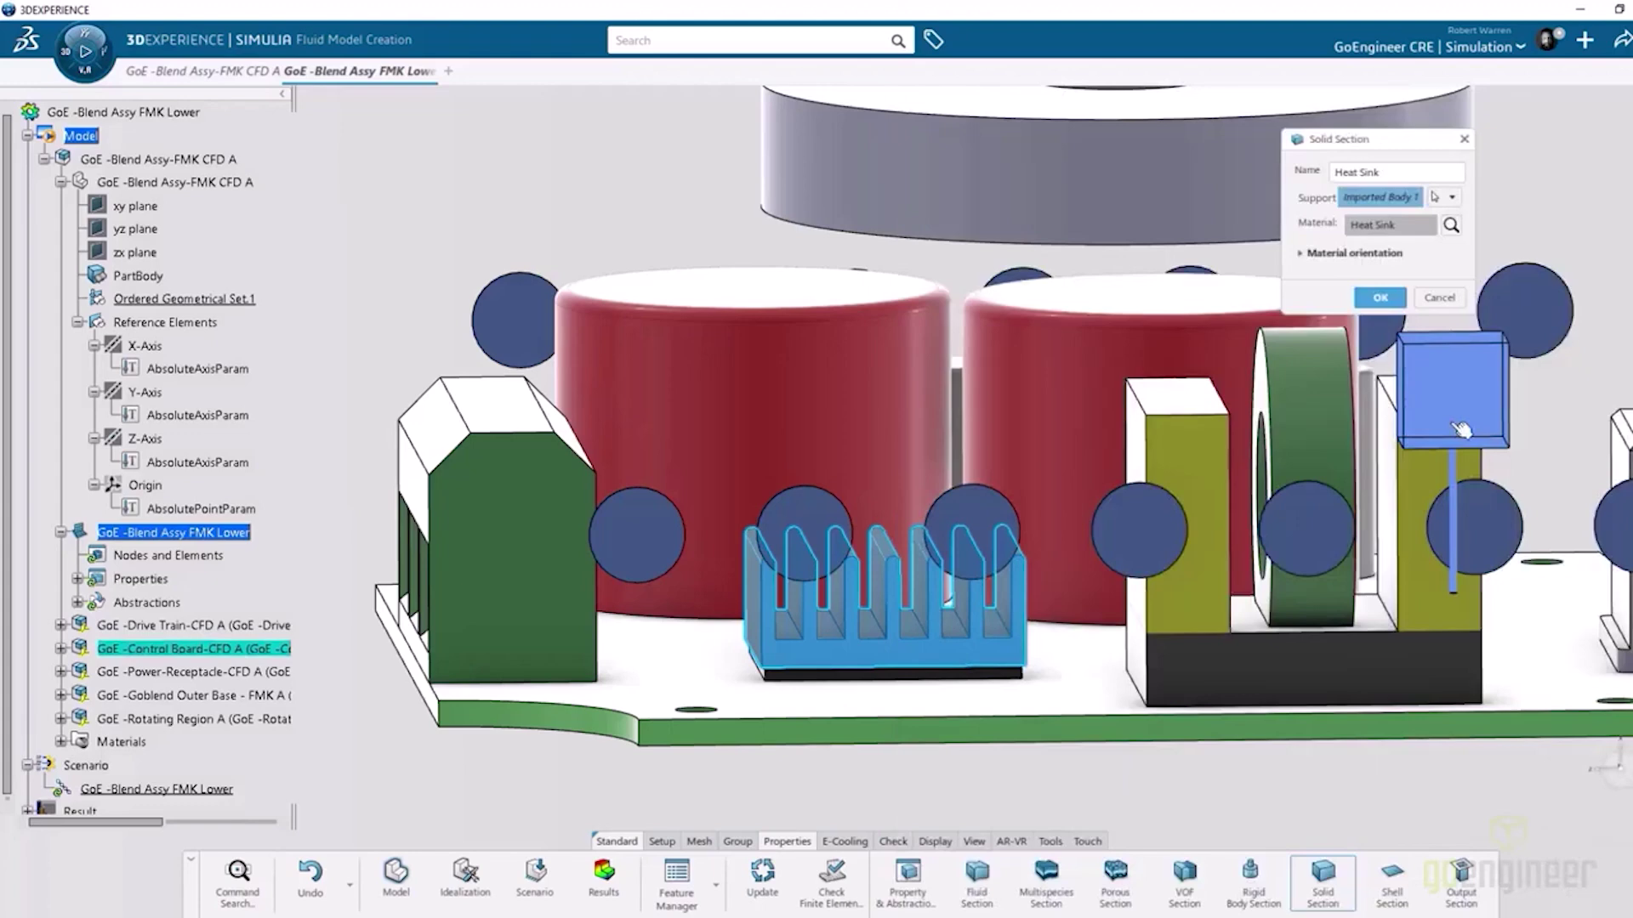
click(1379, 297)
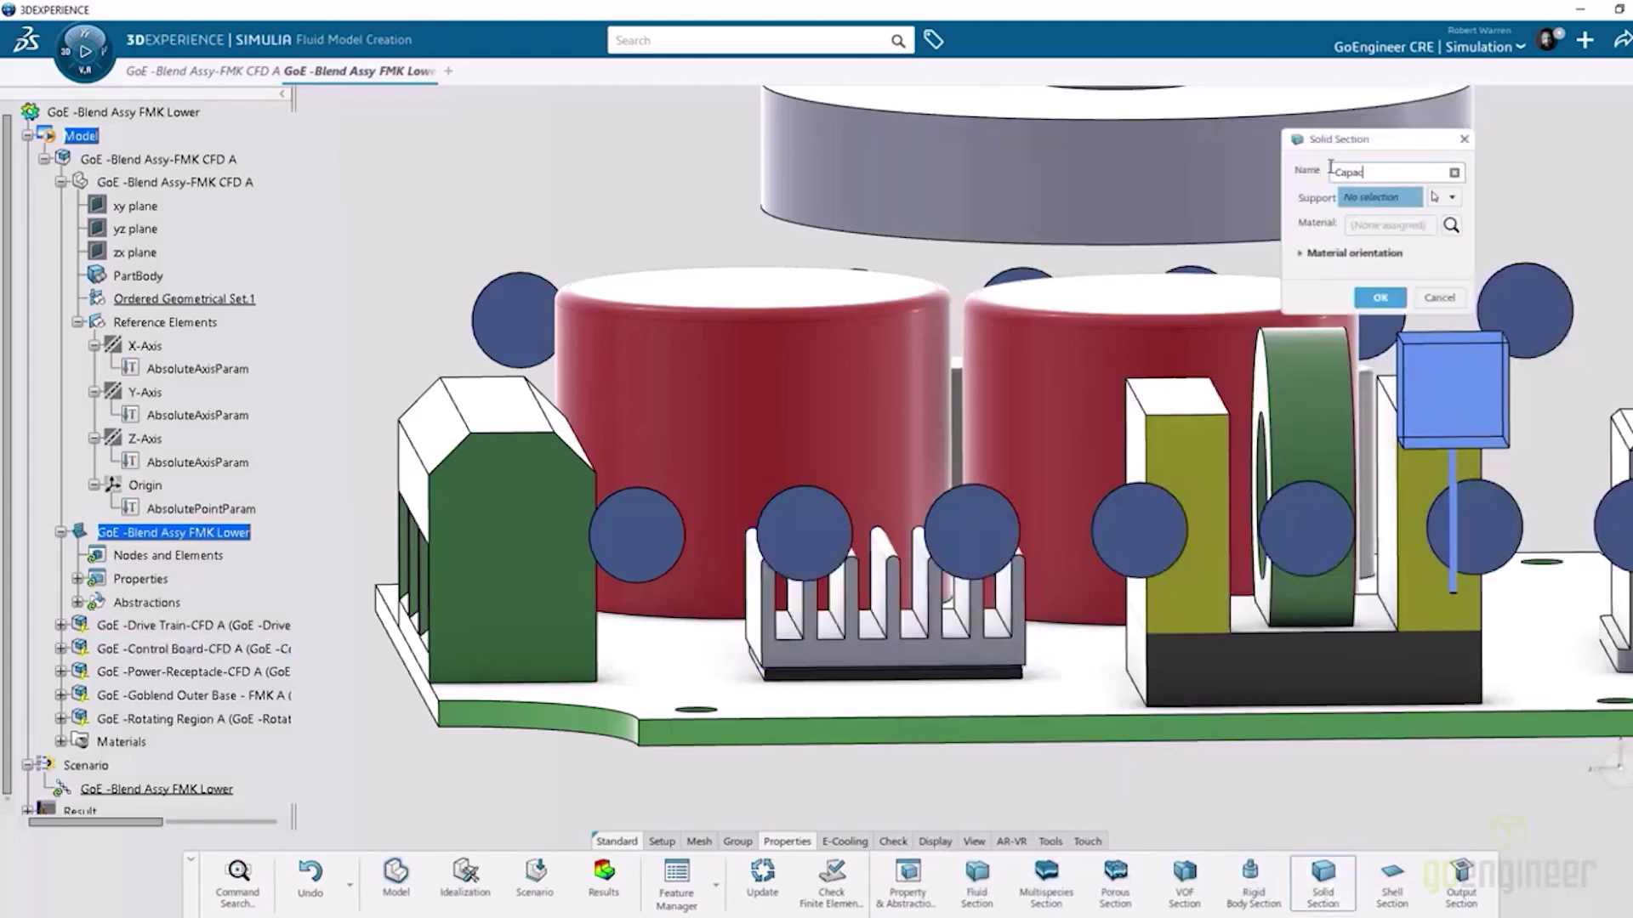
- Create a Capacitors solid section on the four capacitors using Capacitor material
click(1156, 443)
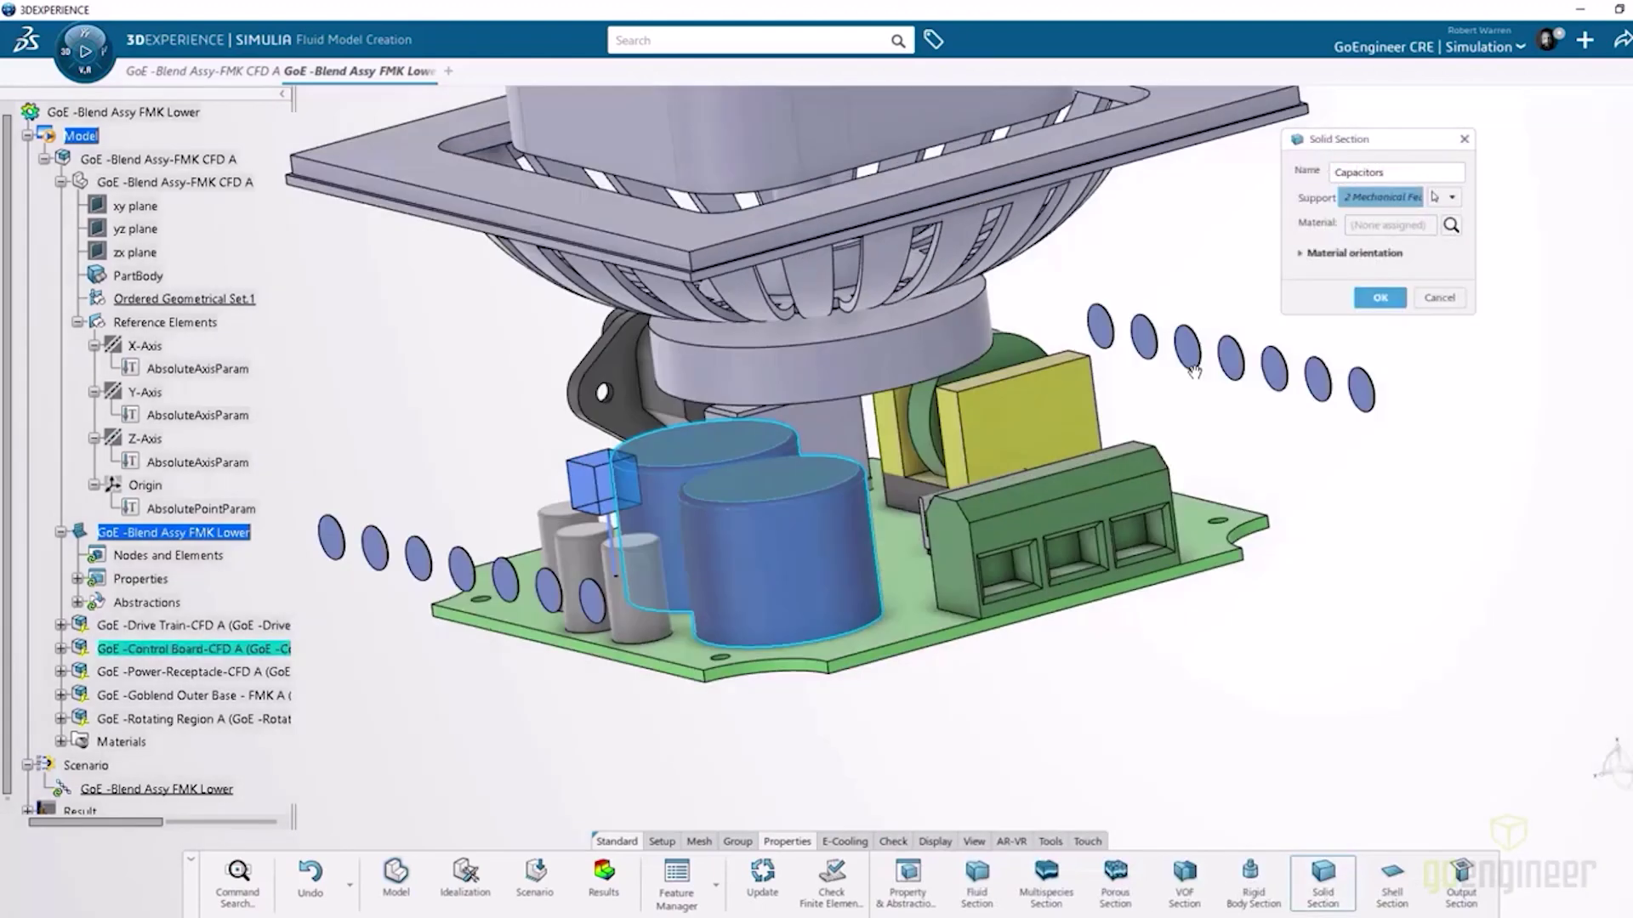
click(693, 595)
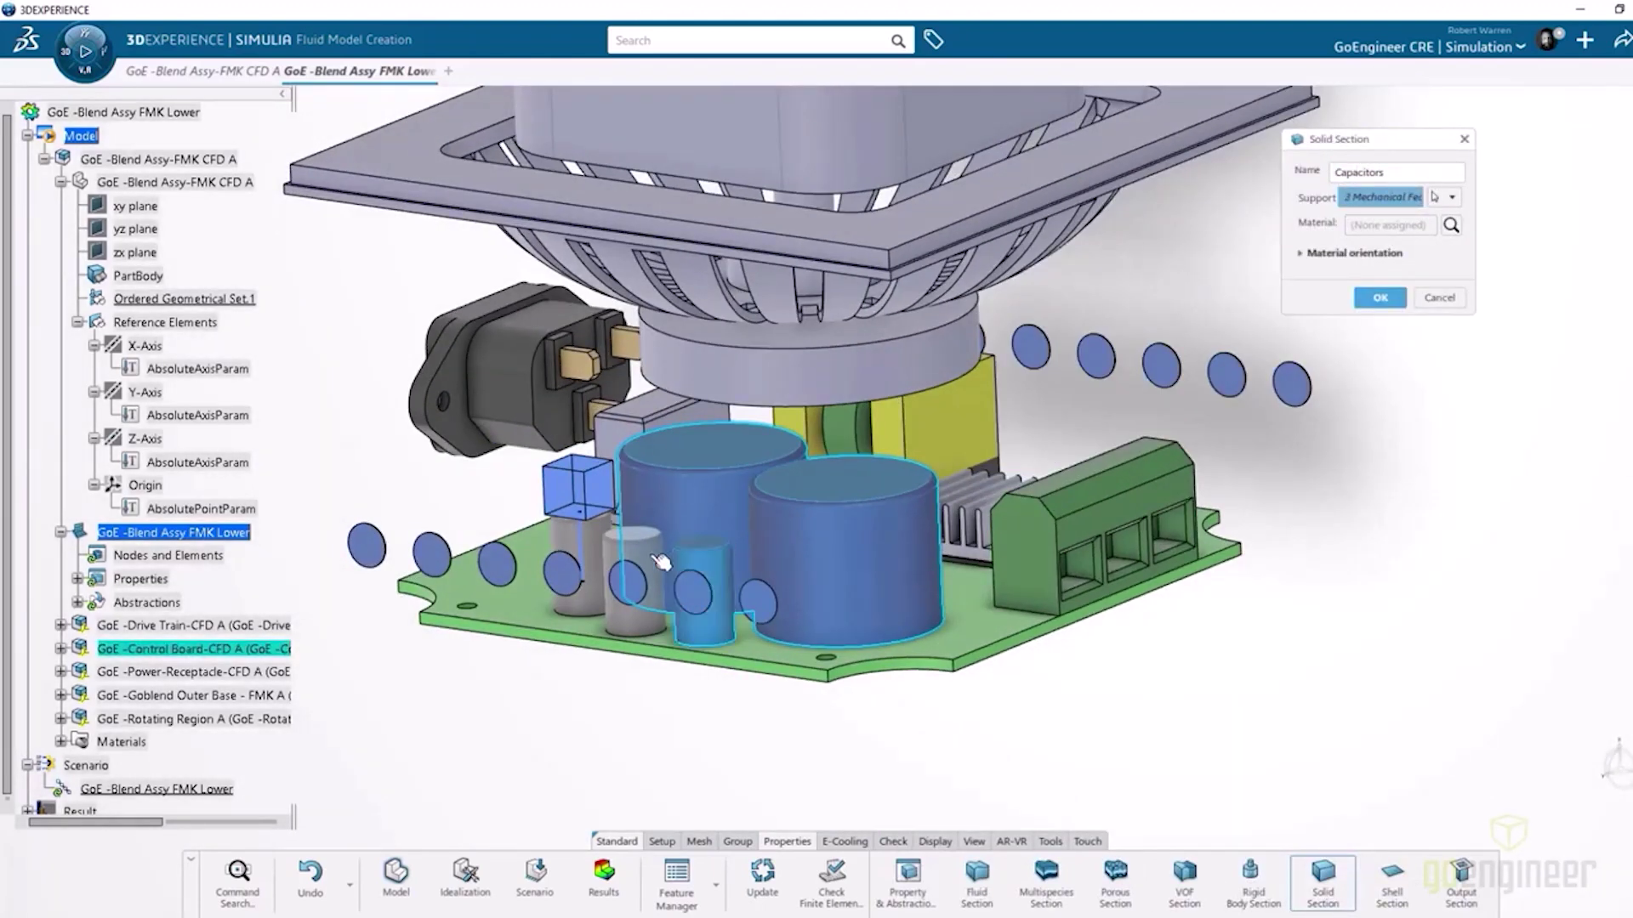
click(633, 582)
click(583, 565)
click(1451, 225)
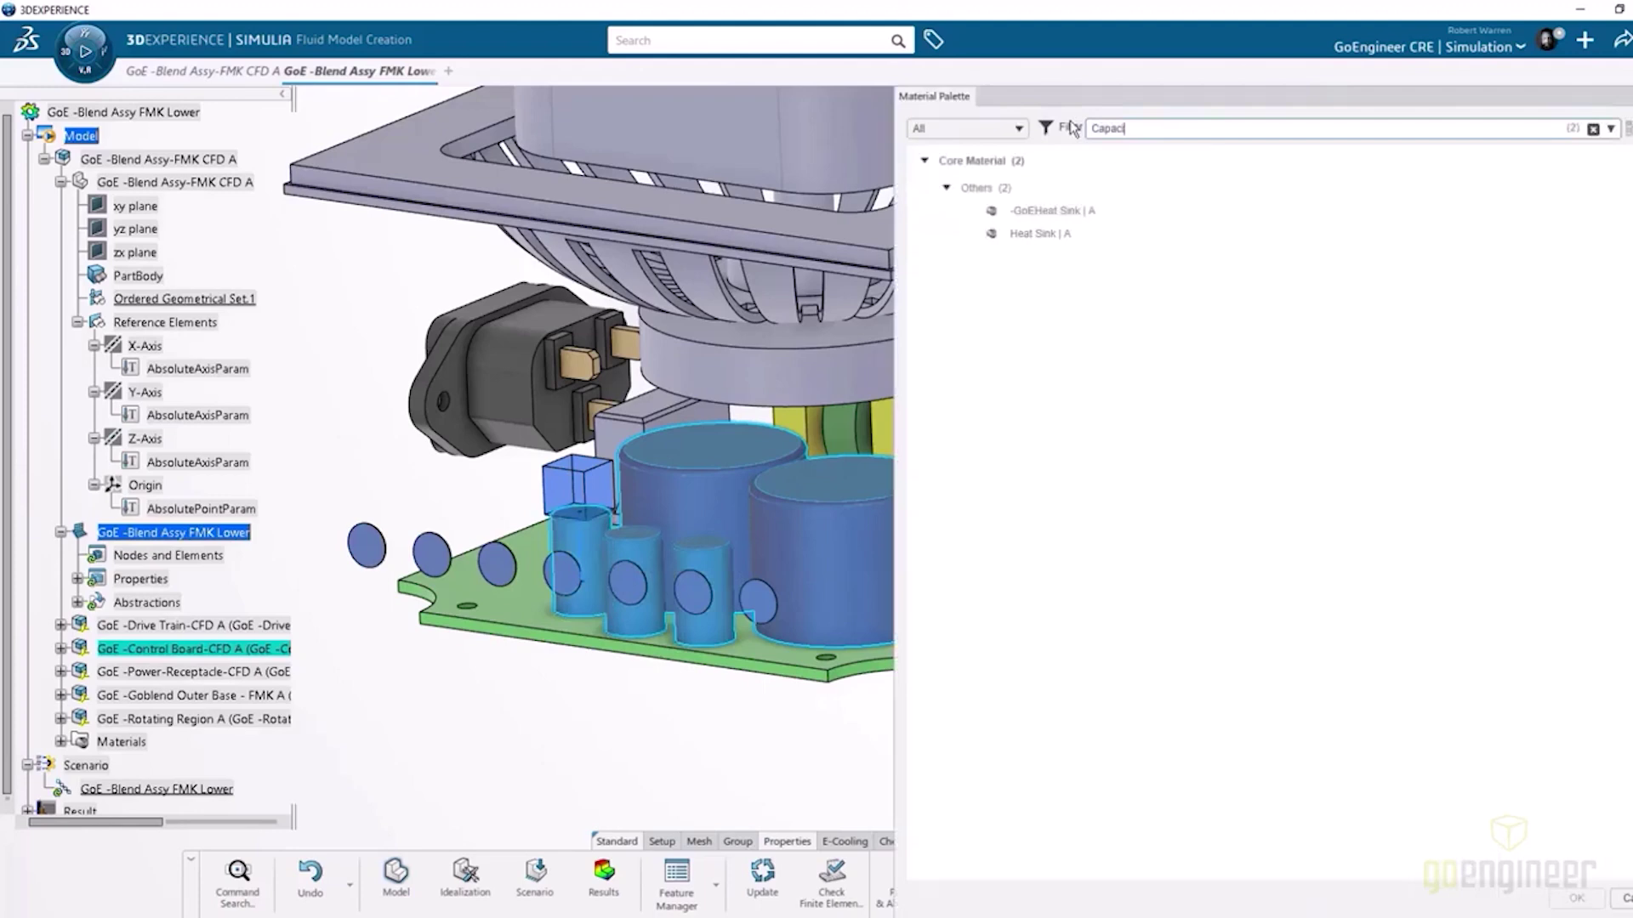
click(1039, 234)
click(1575, 900)
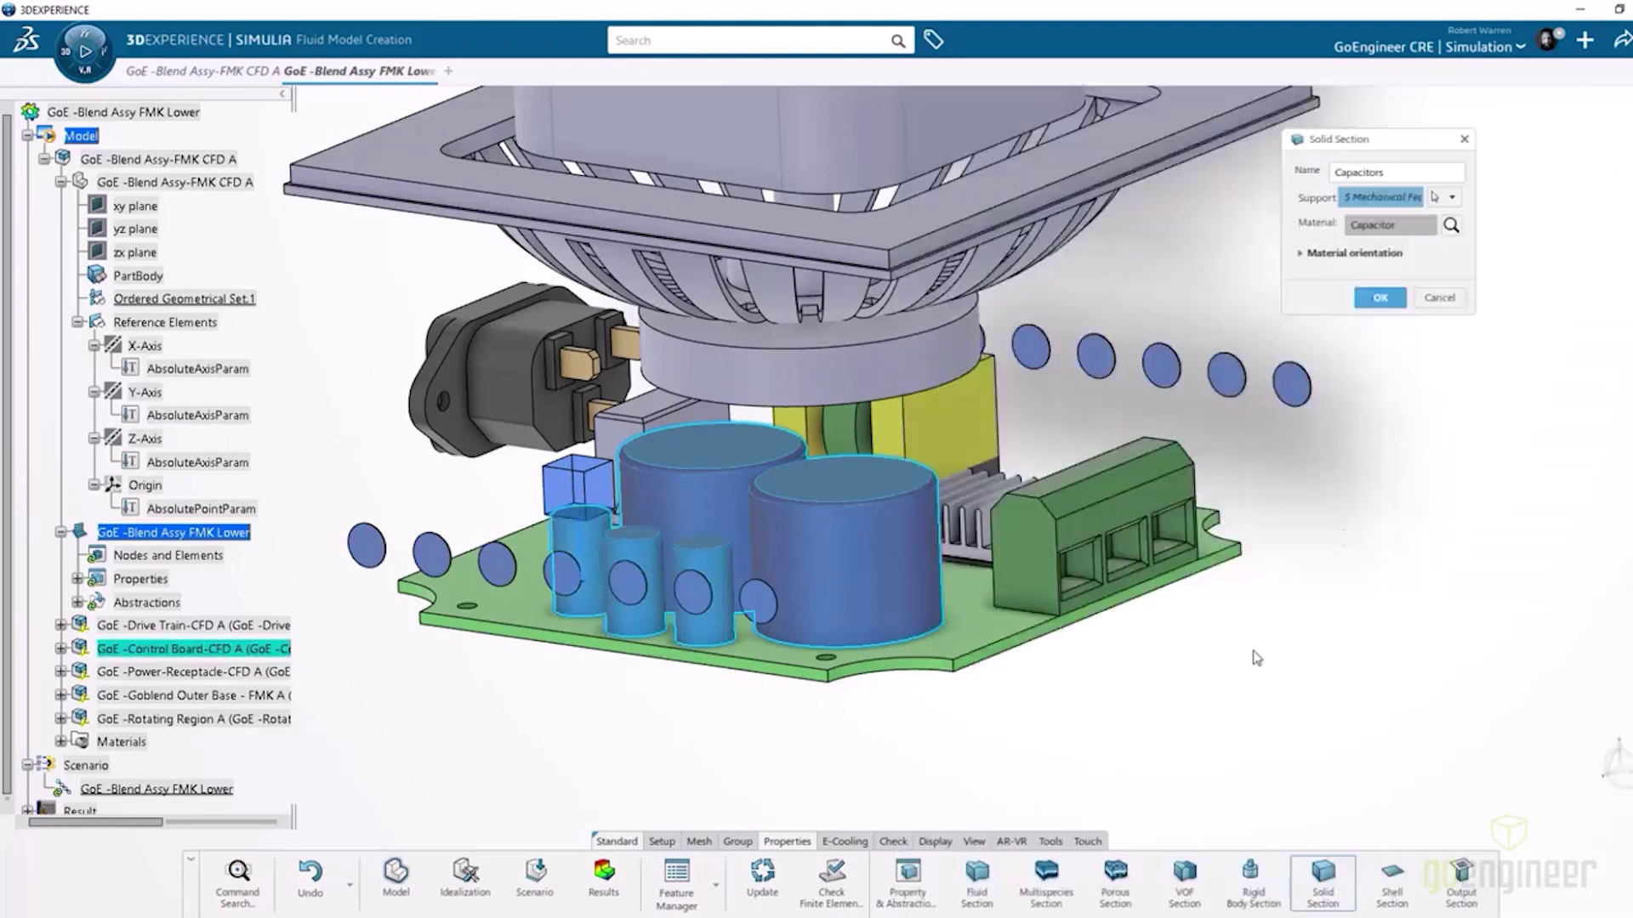
click(1379, 301)
click(1322, 876)
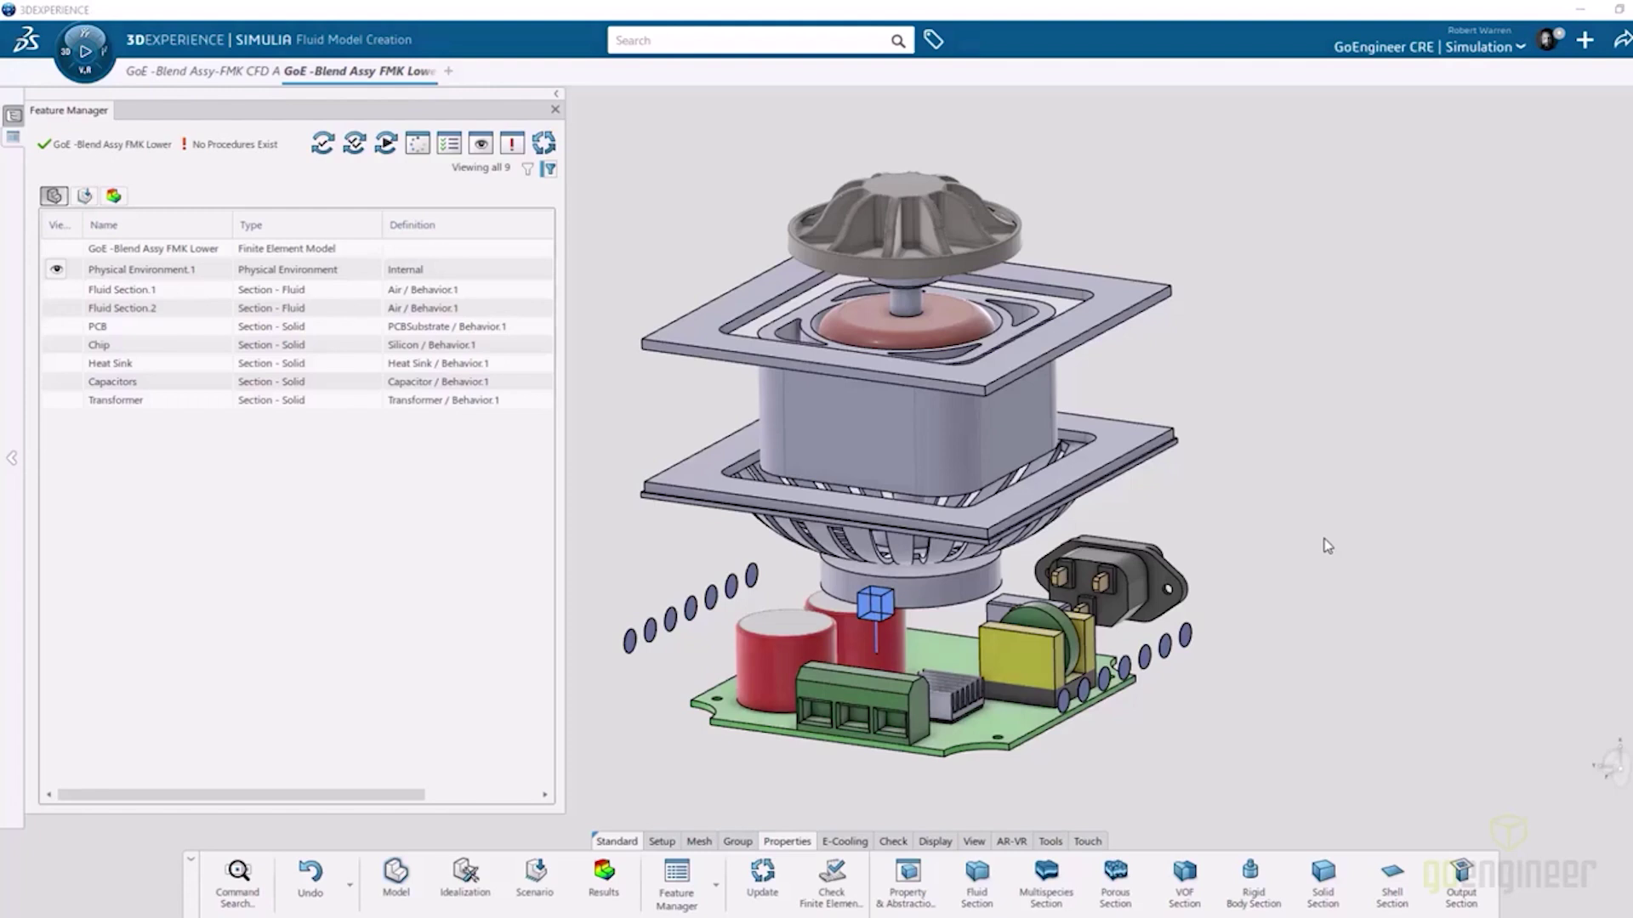
- Start a hex-dominant mesh and add a 0.4mm local mesh size on the heat sink faces
click(699, 841)
click(1201, 879)
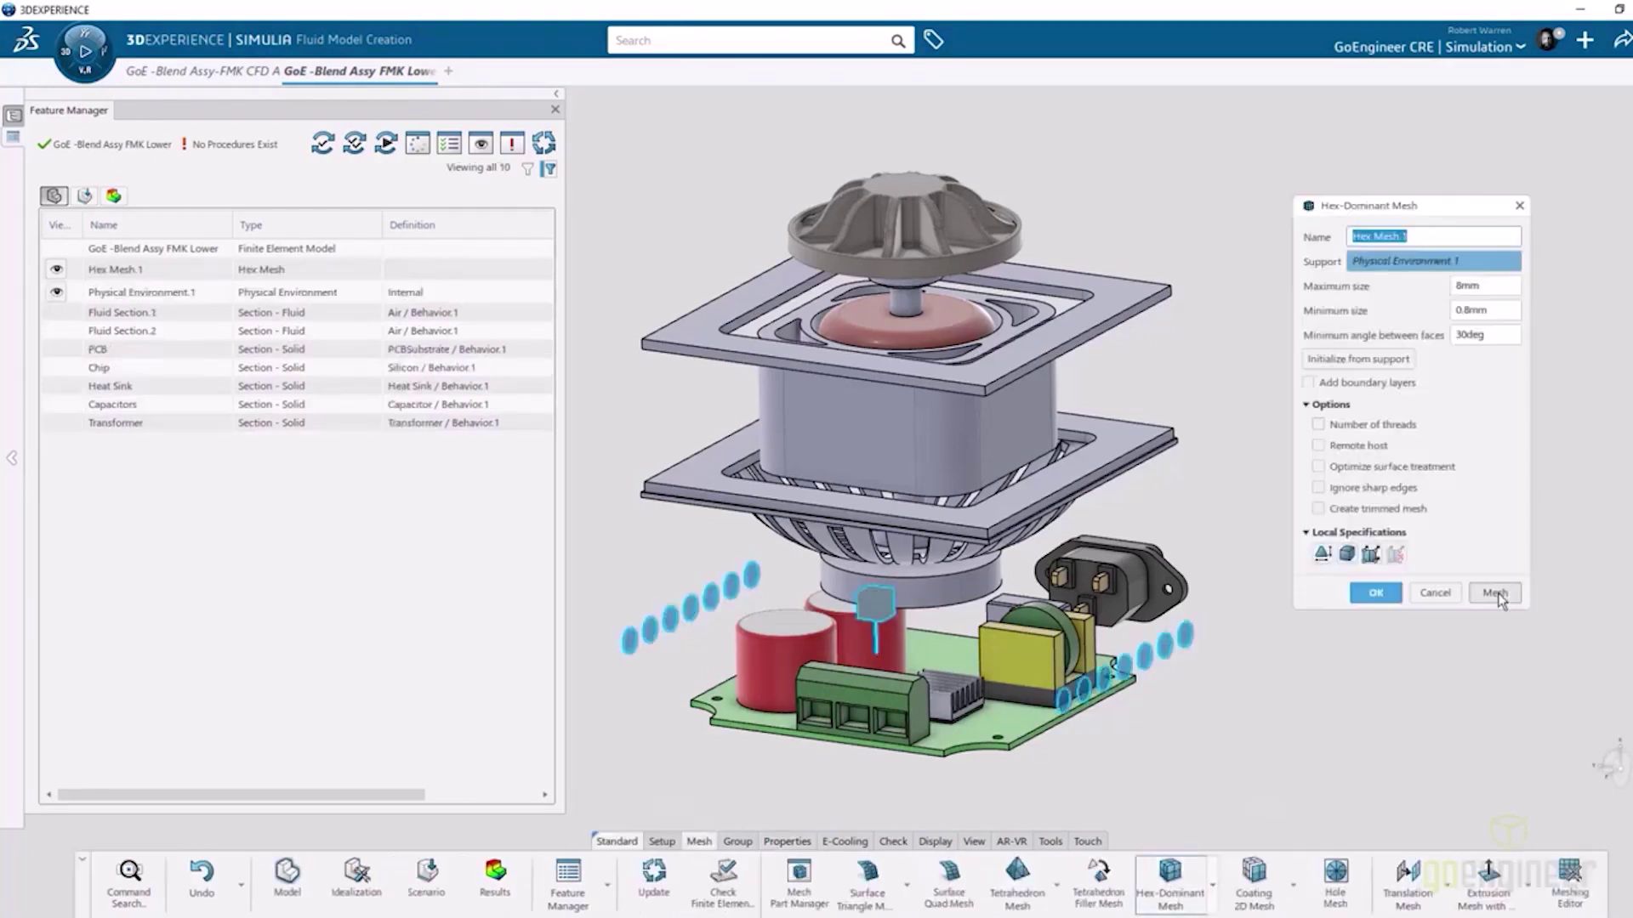
click(1323, 555)
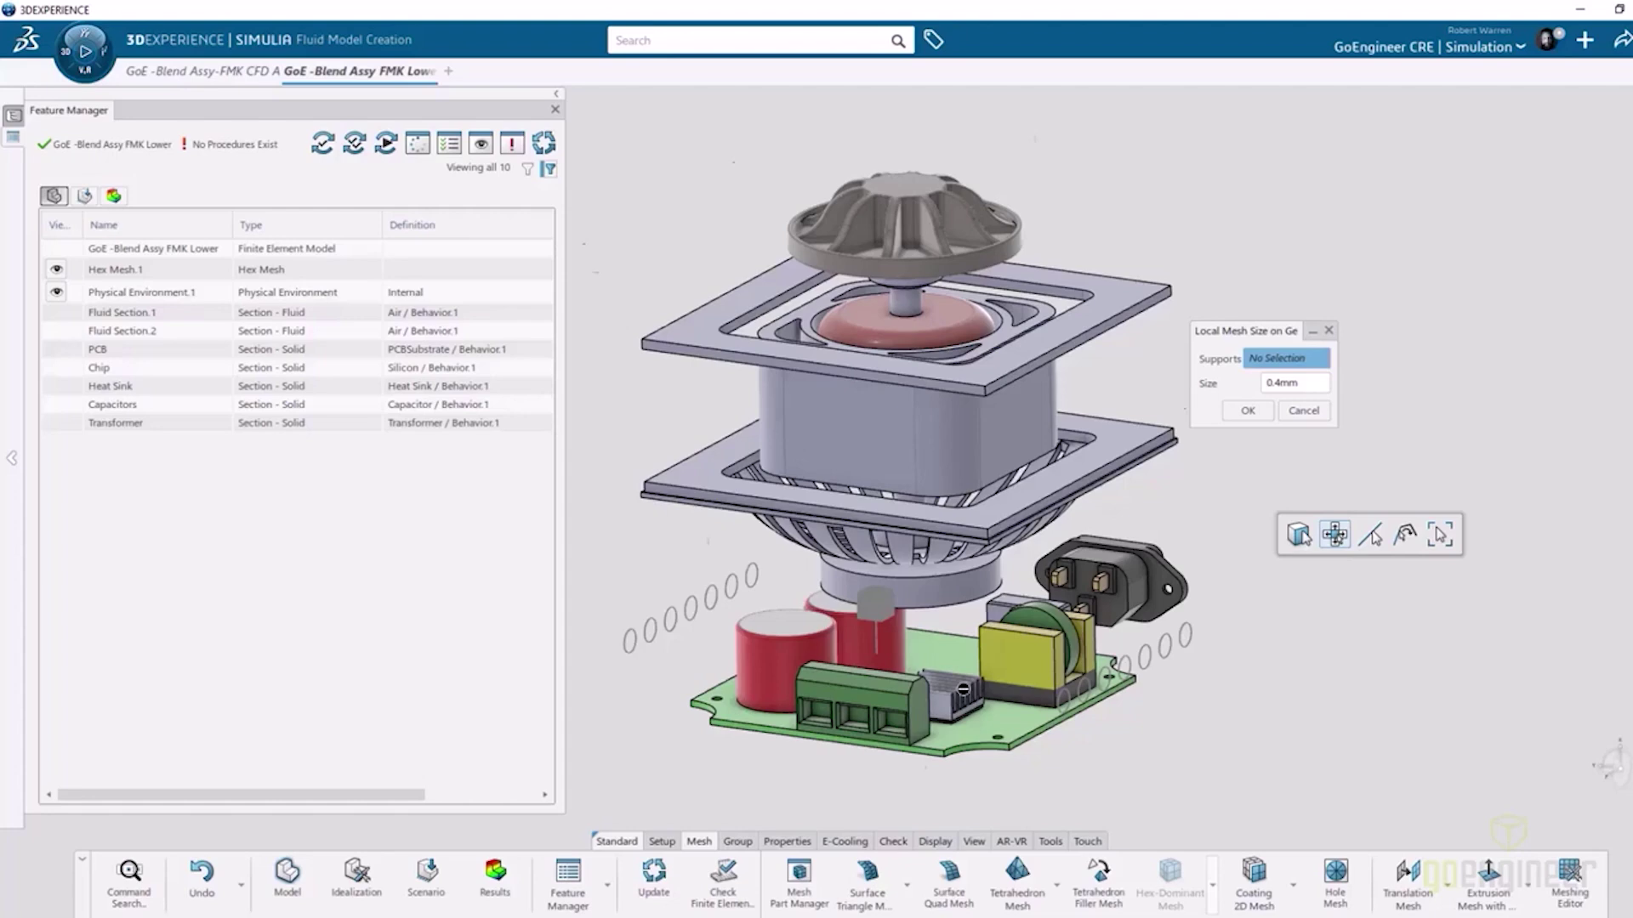
scroll(960, 689, up, 5)
click(910, 766)
click(948, 784)
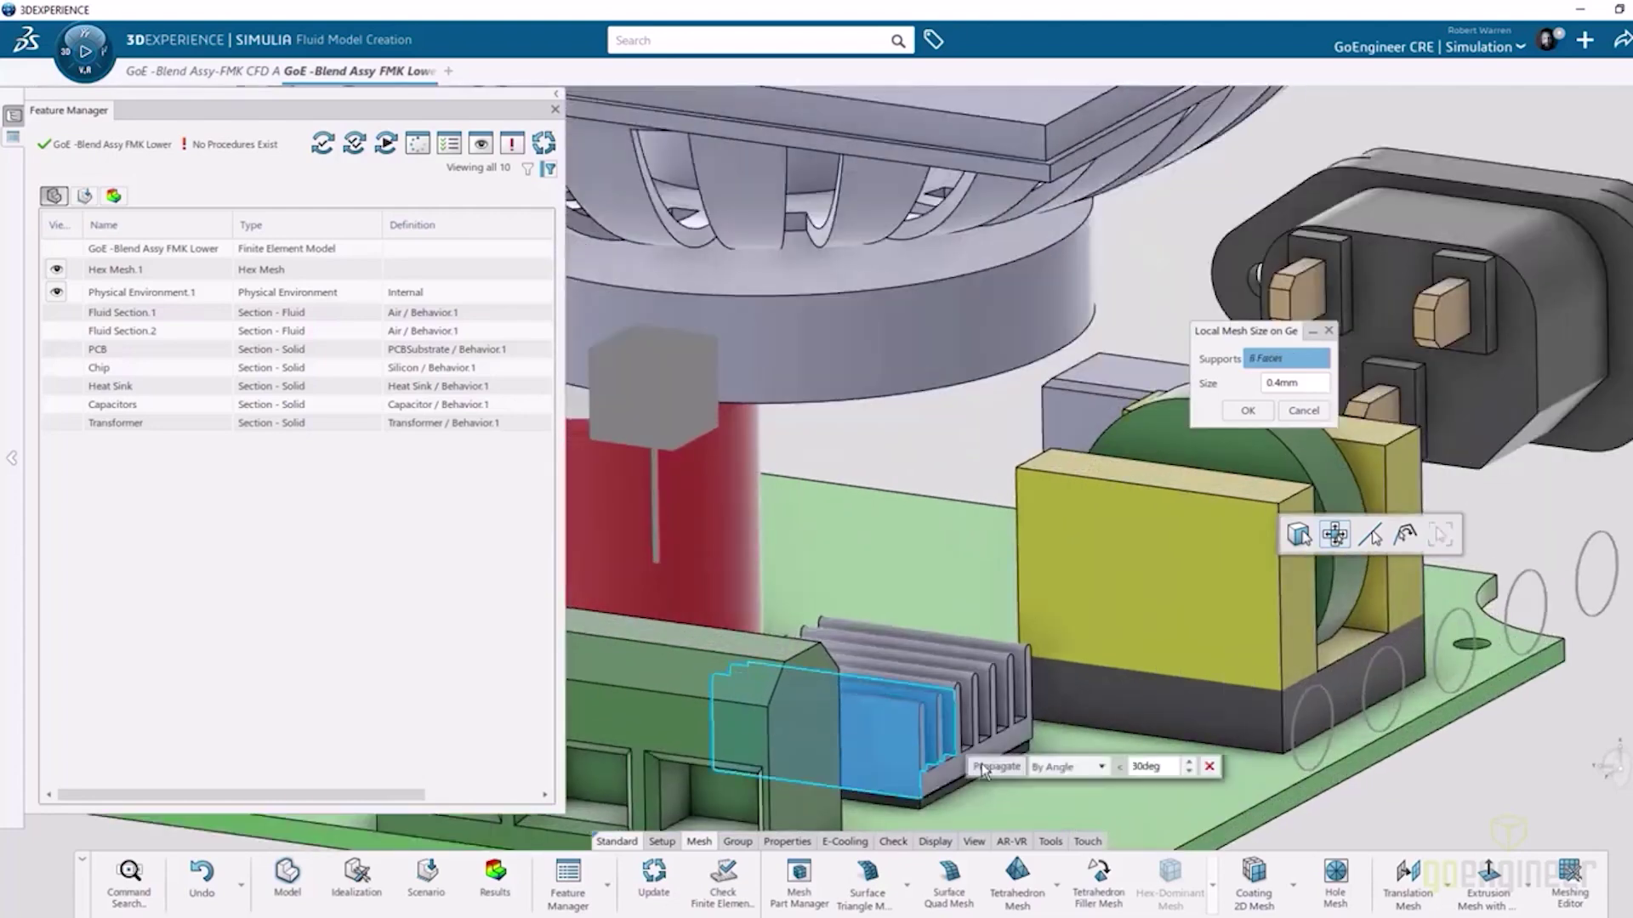
click(1029, 747)
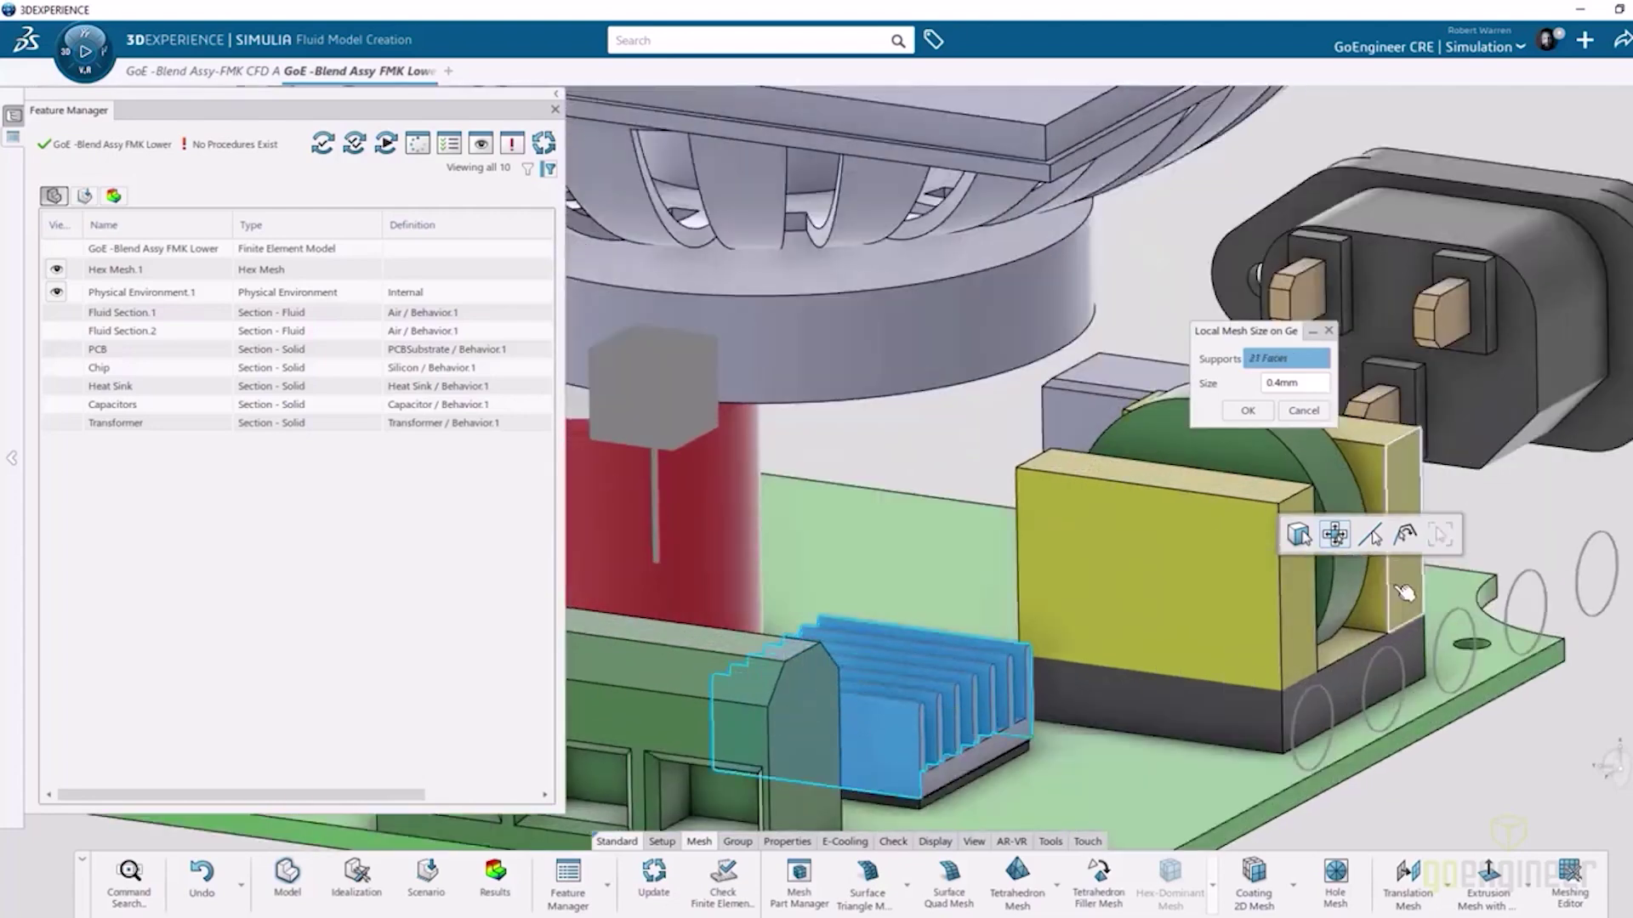
middle_drag(1063, 646, 917, 807)
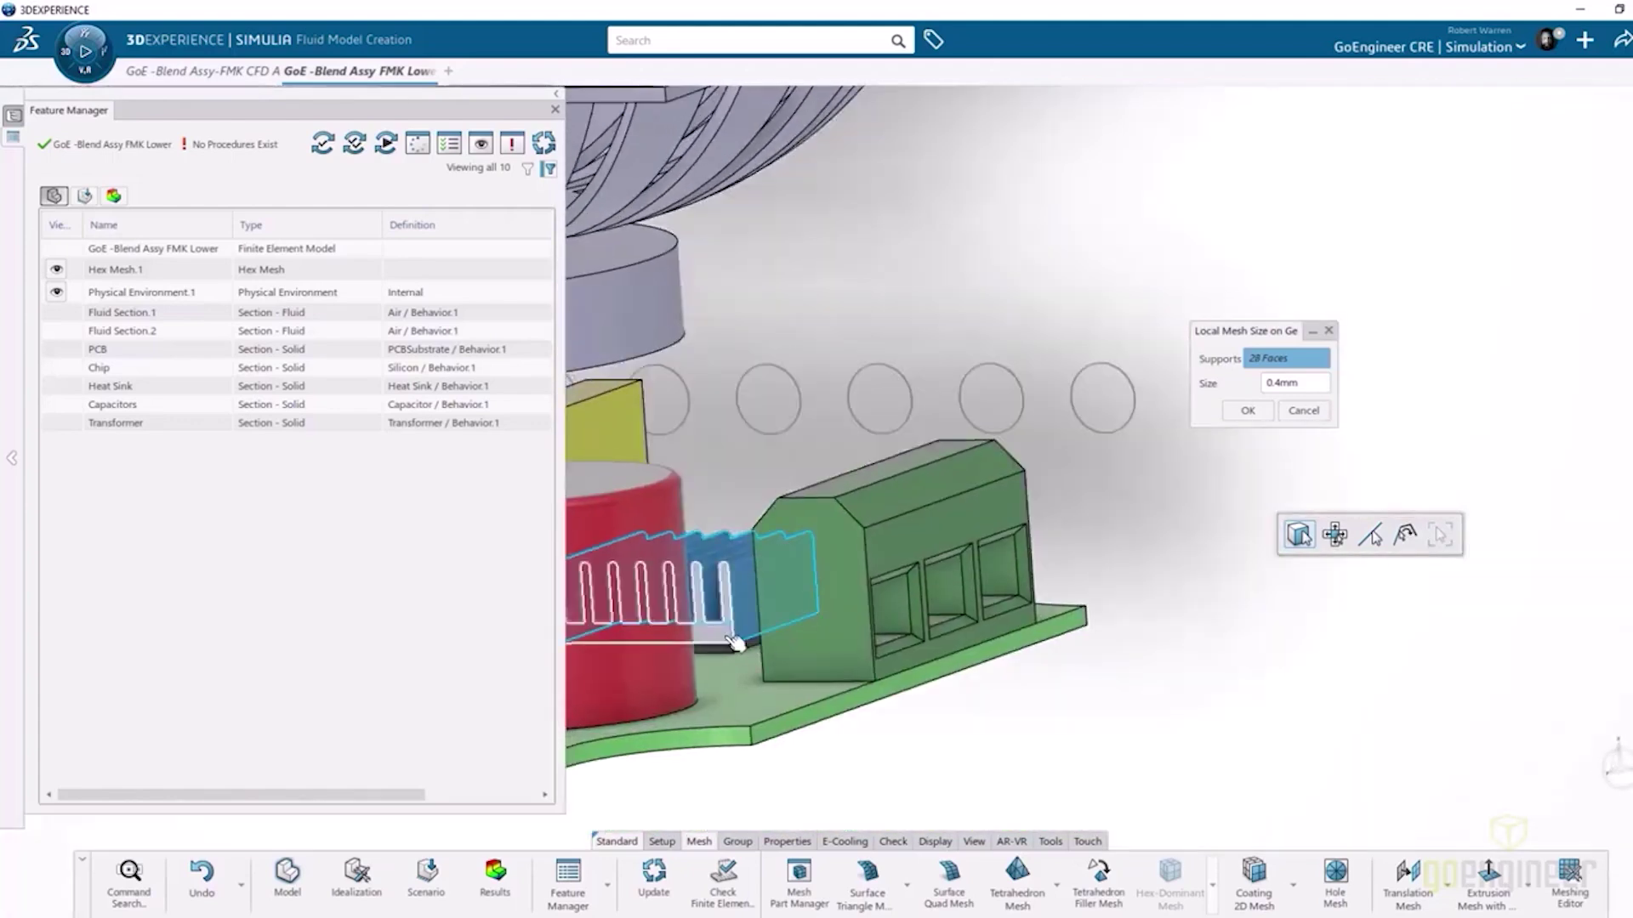
click(1248, 411)
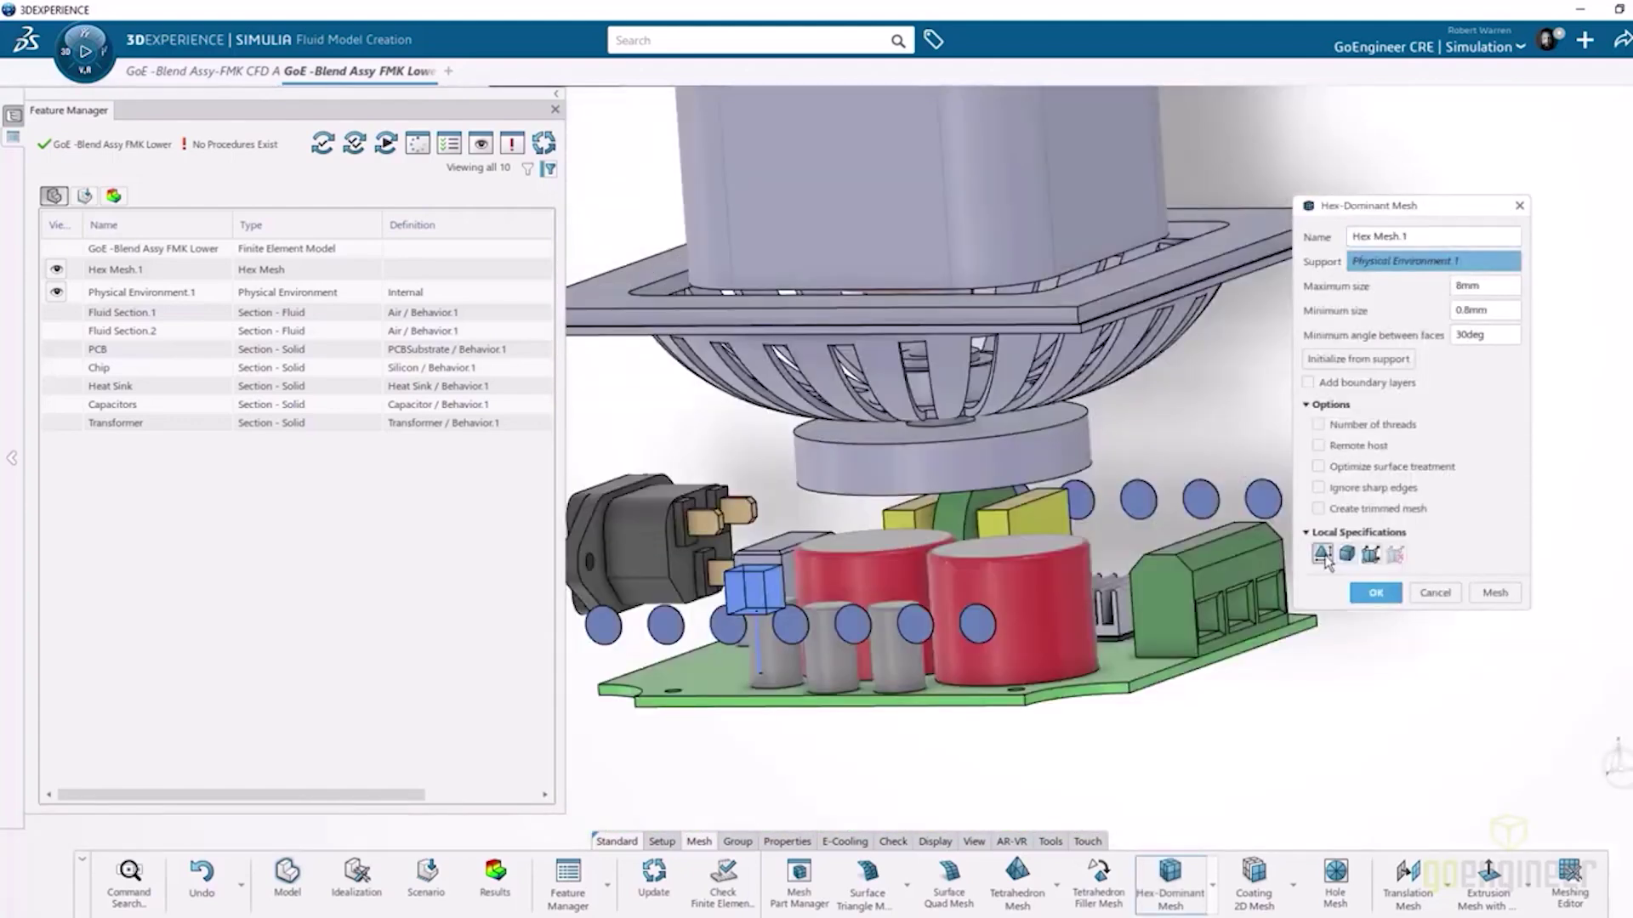
- Add 0.8mm local mesh sizes on the large capacitors and on the small capacitor and cube
click(1322, 554)
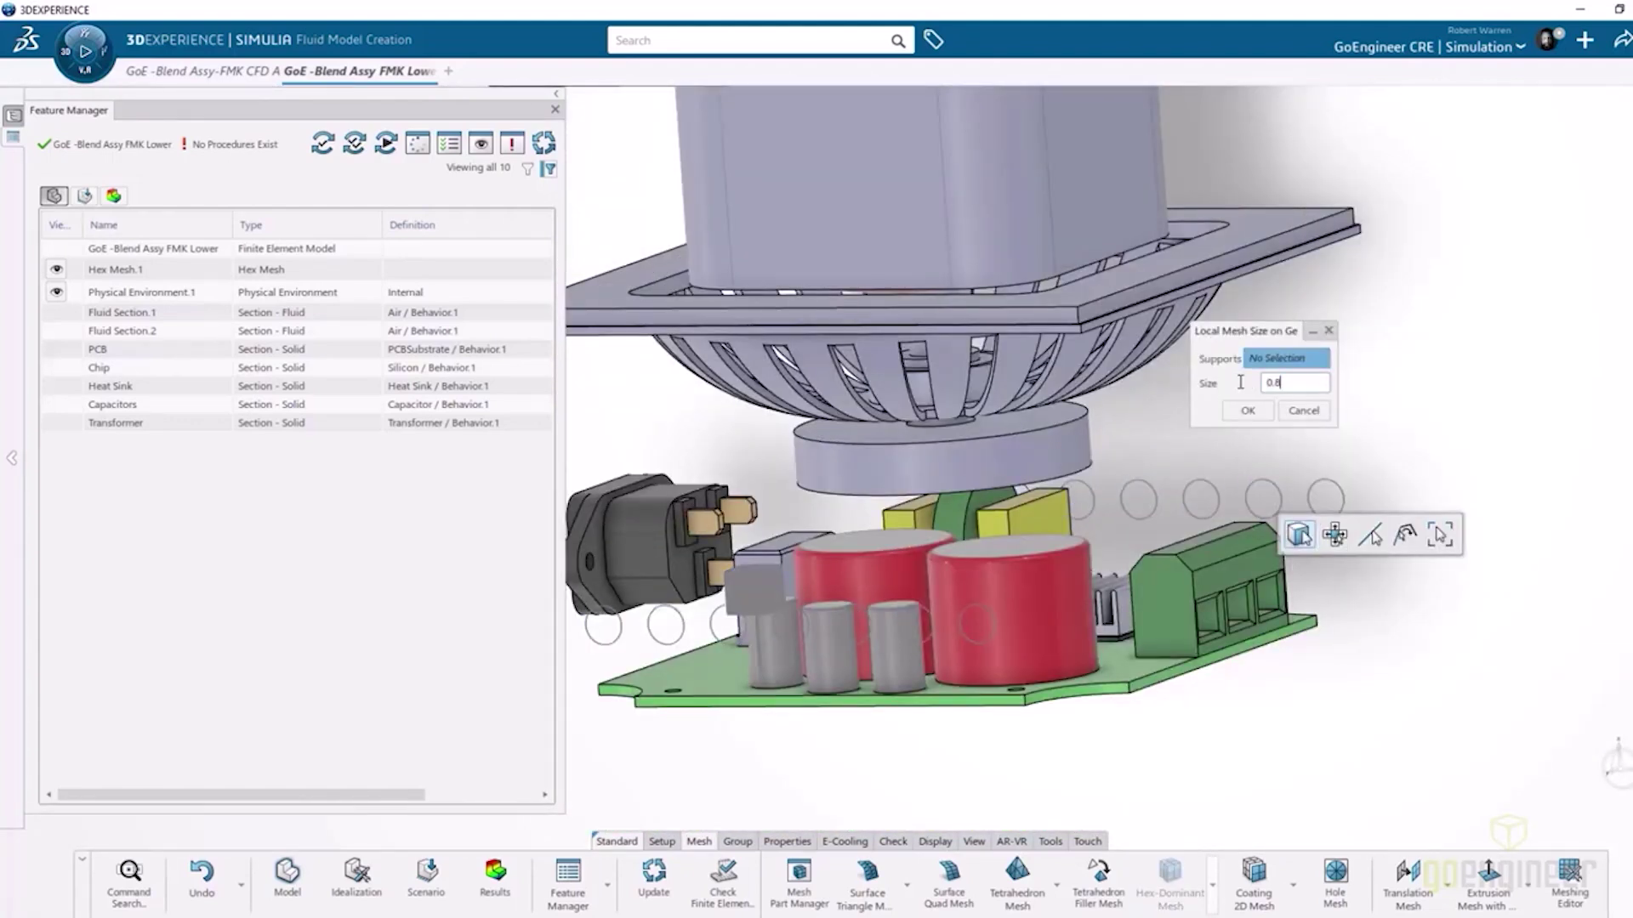
click(1334, 534)
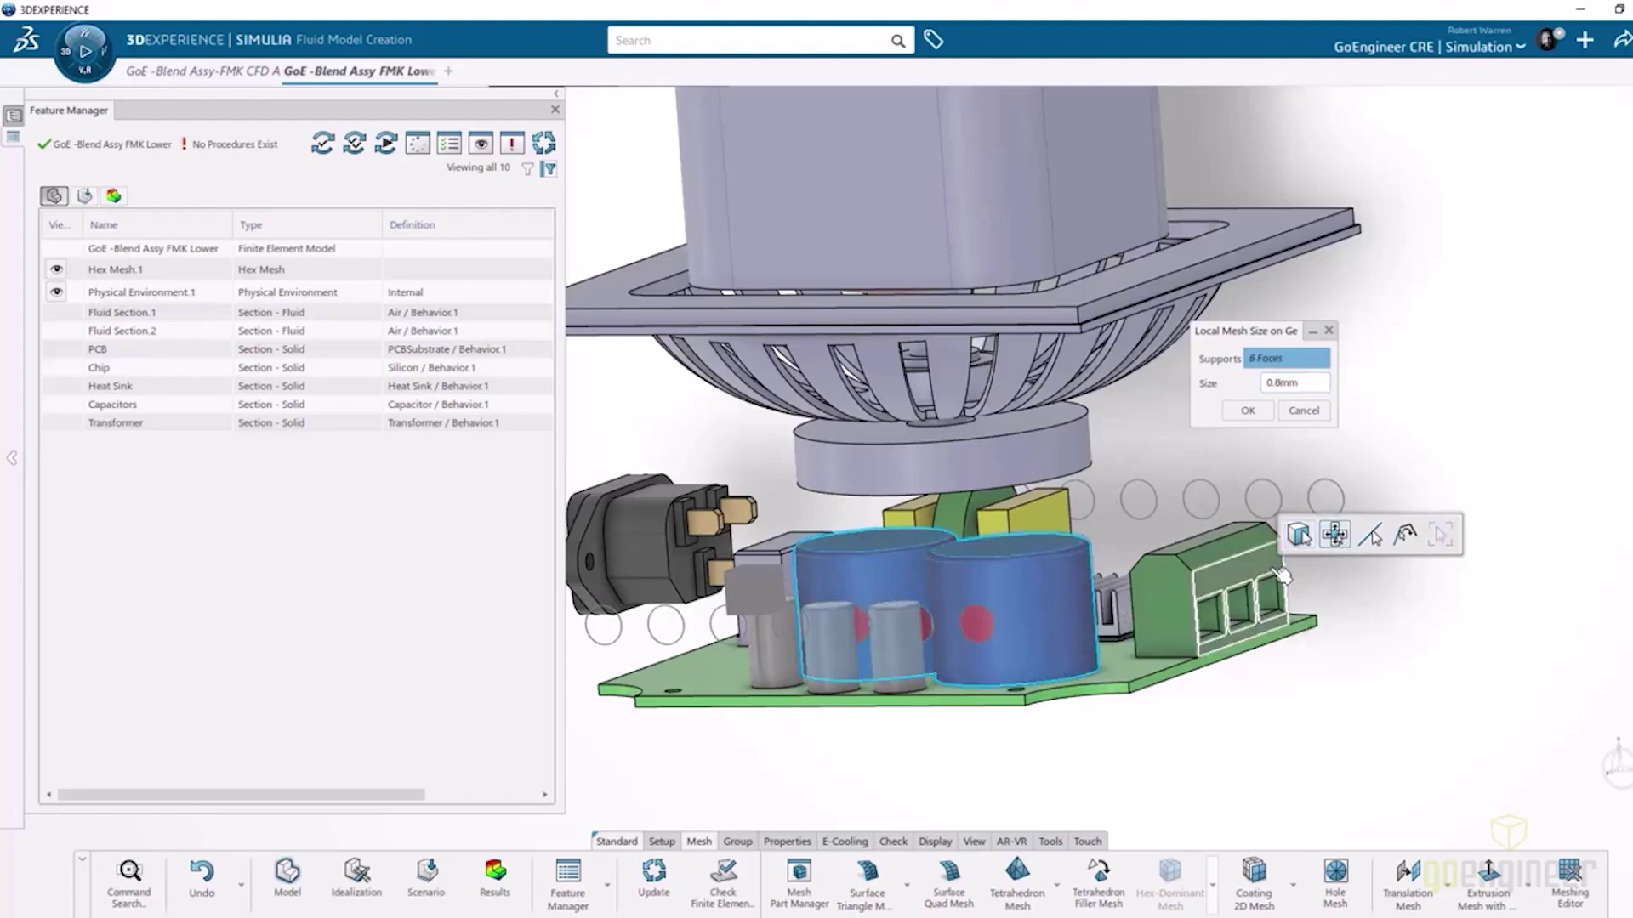
click(1247, 411)
click(1322, 554)
click(895, 646)
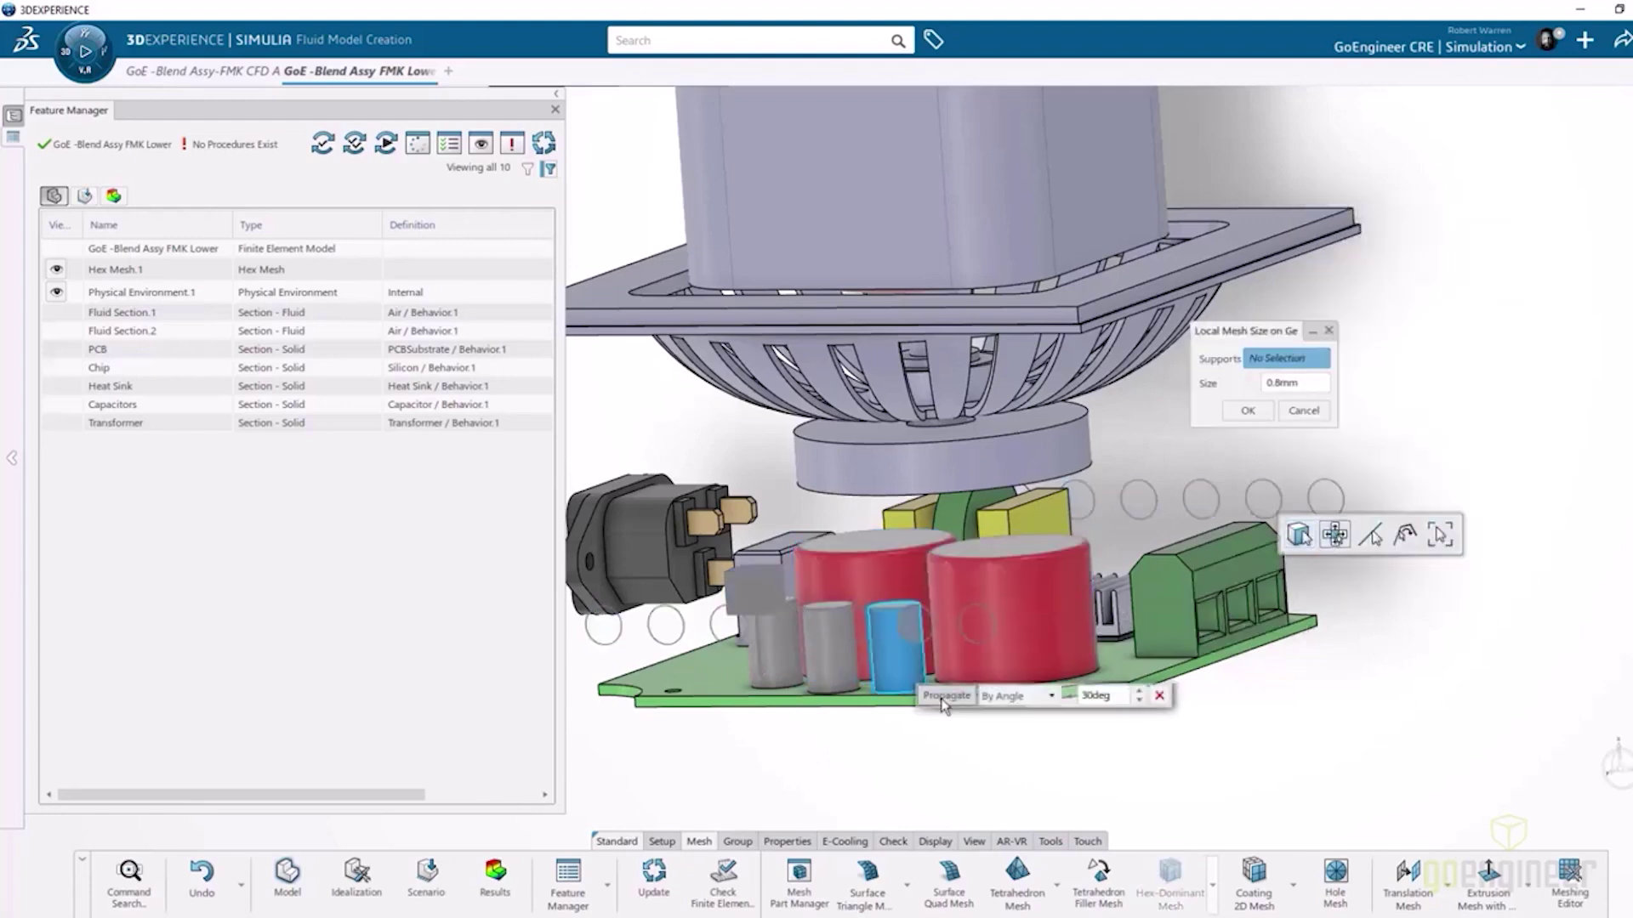
click(753, 587)
click(1248, 411)
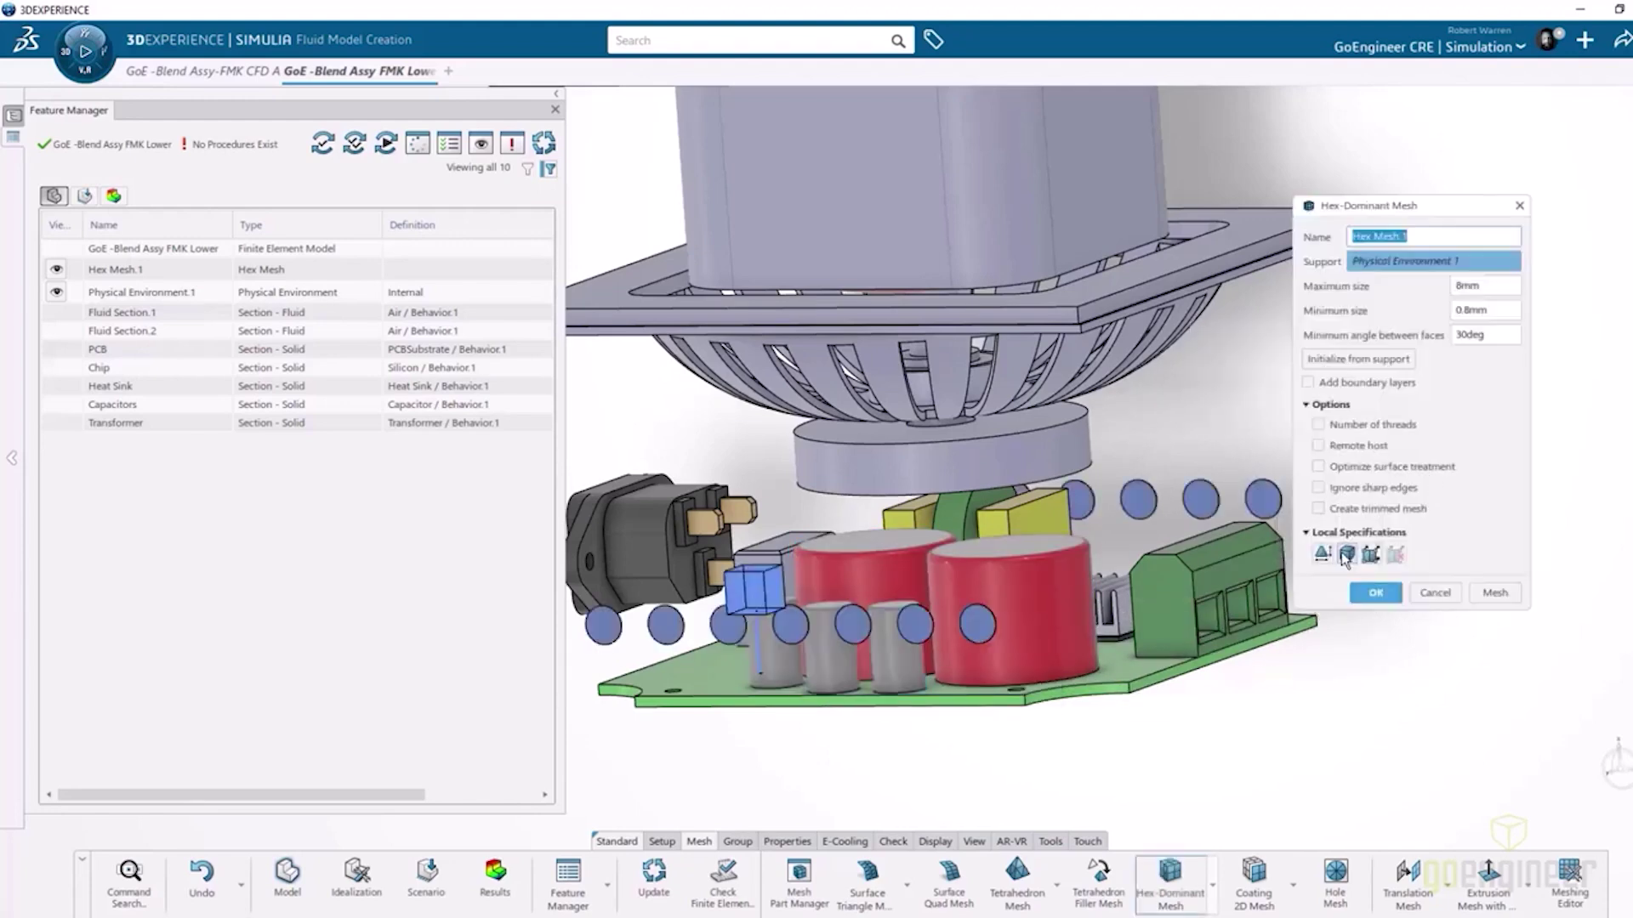
- Add a 0.8mm local mesh size covering all the transformer faces
click(1347, 554)
click(1044, 518)
scroll(1032, 583, up, 5)
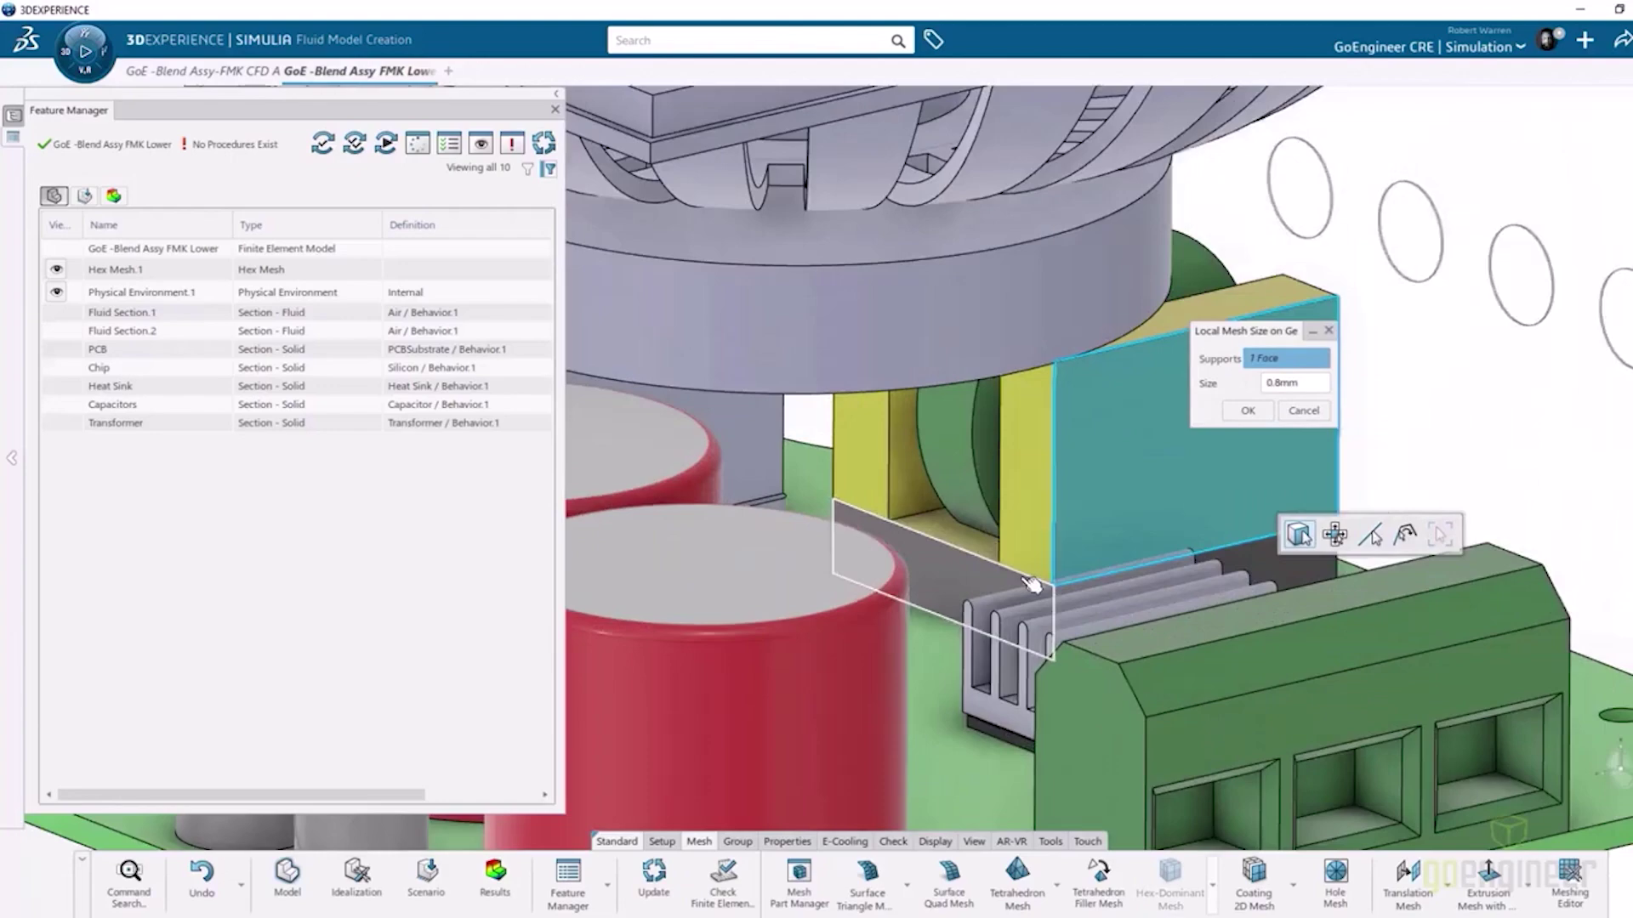
click(859, 442)
click(936, 408)
middle_drag(1020, 425, 1063, 408)
click(1235, 286)
click(977, 476)
click(1058, 408)
click(952, 459)
scroll(1037, 448, up, 3)
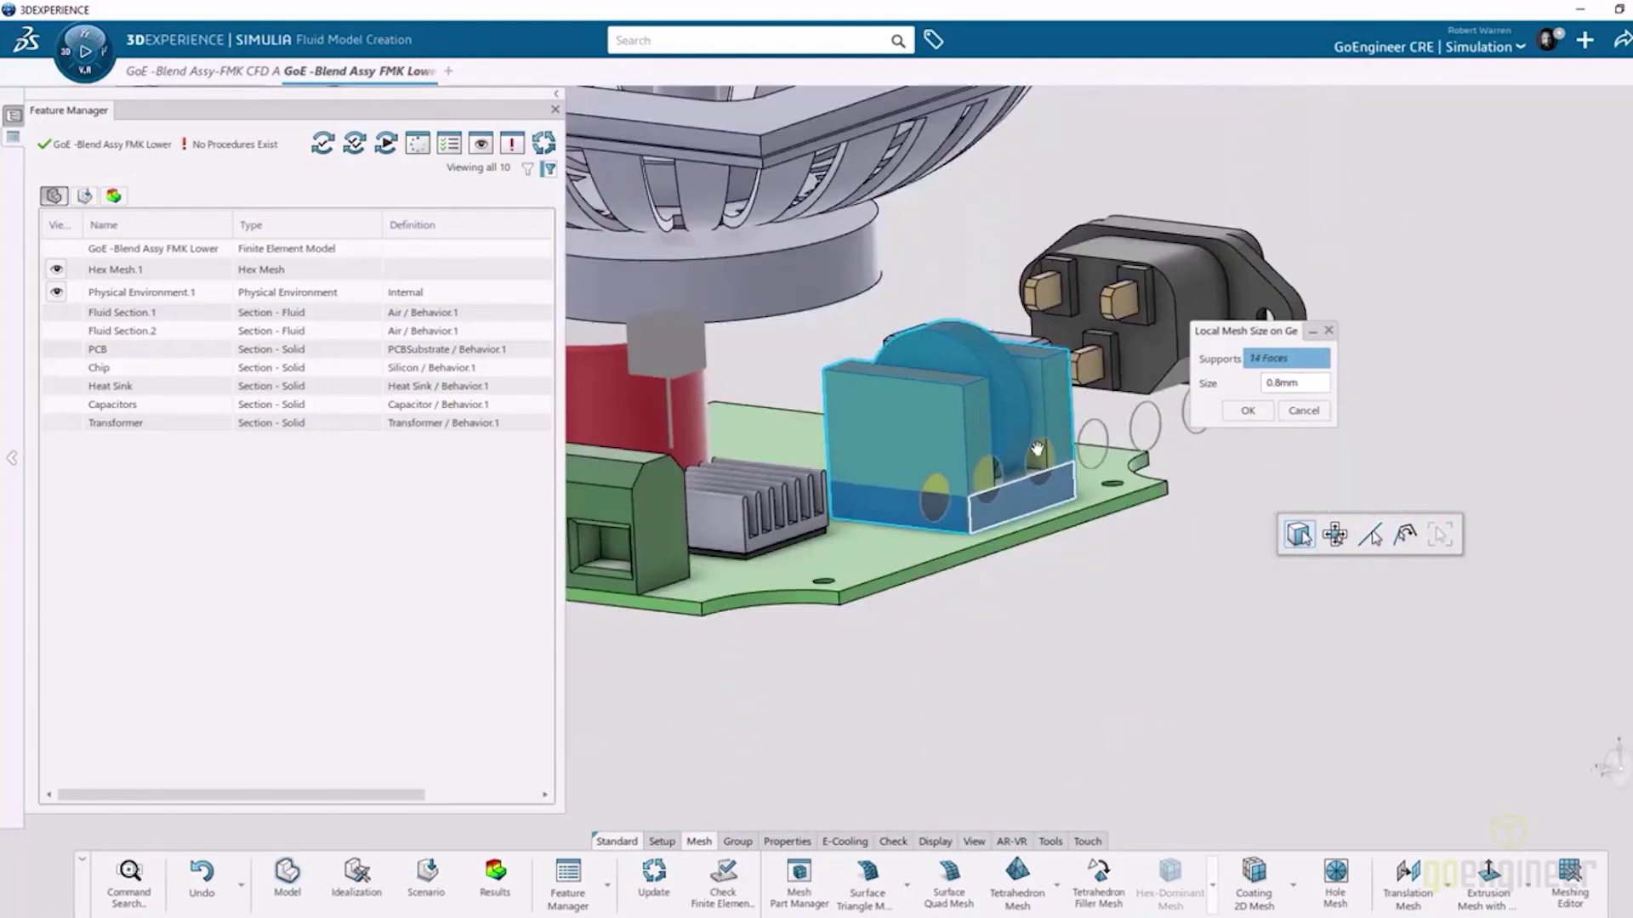
scroll(1038, 449, down, 3)
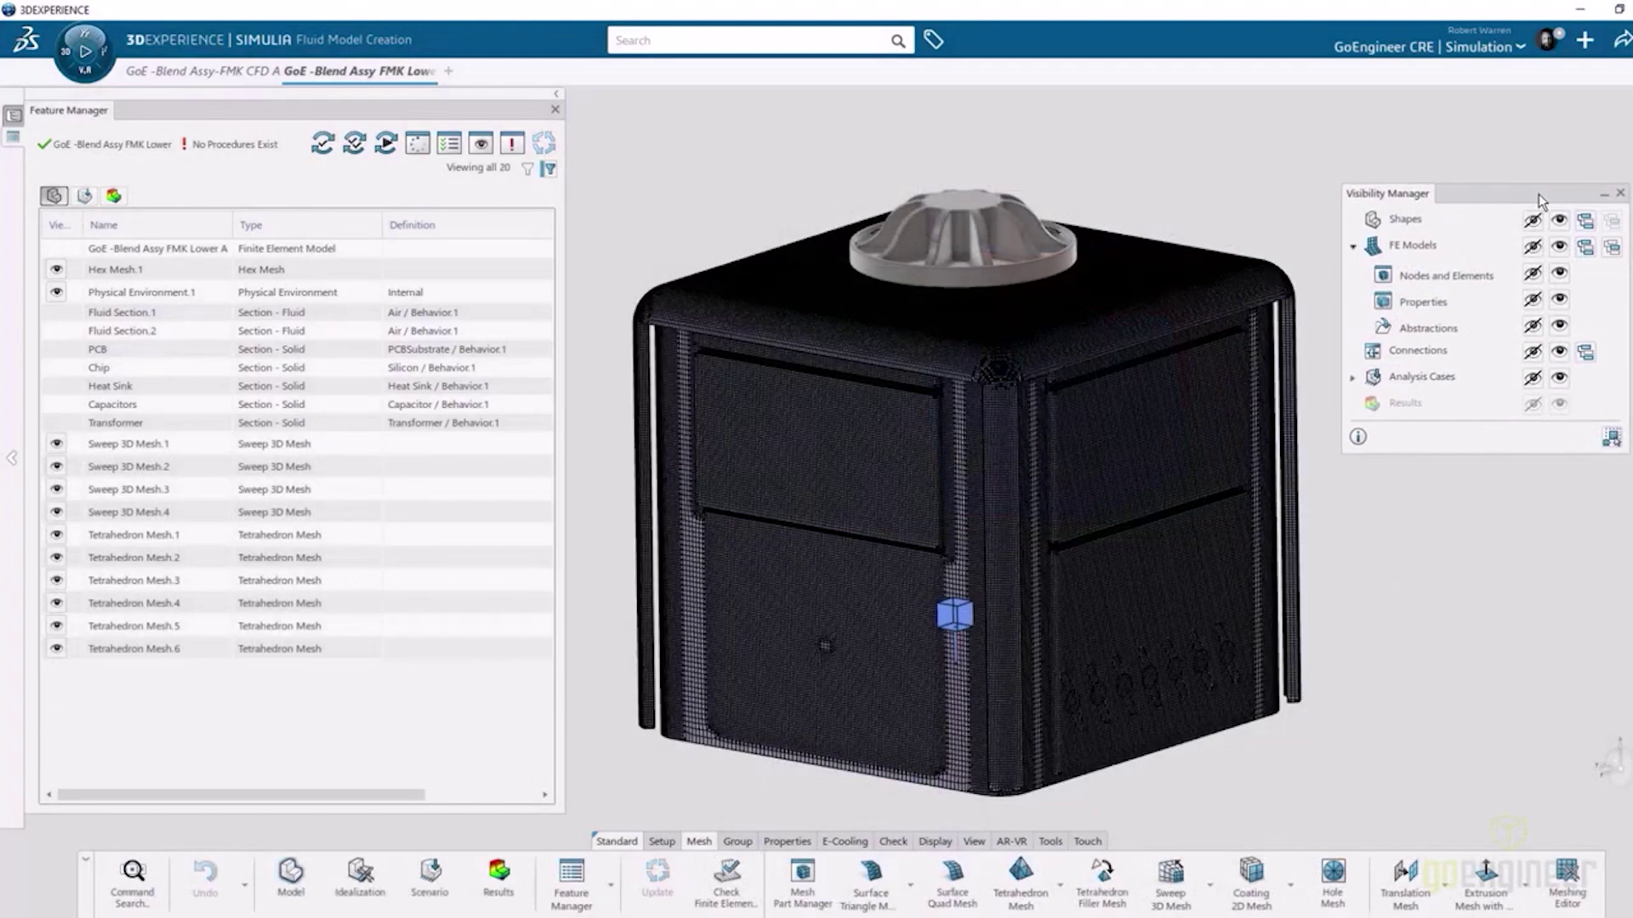
- Section the mesh along the Y axis with whole components and hide the shapes to inspect it
drag(1540, 201, 1543, 201)
click(934, 841)
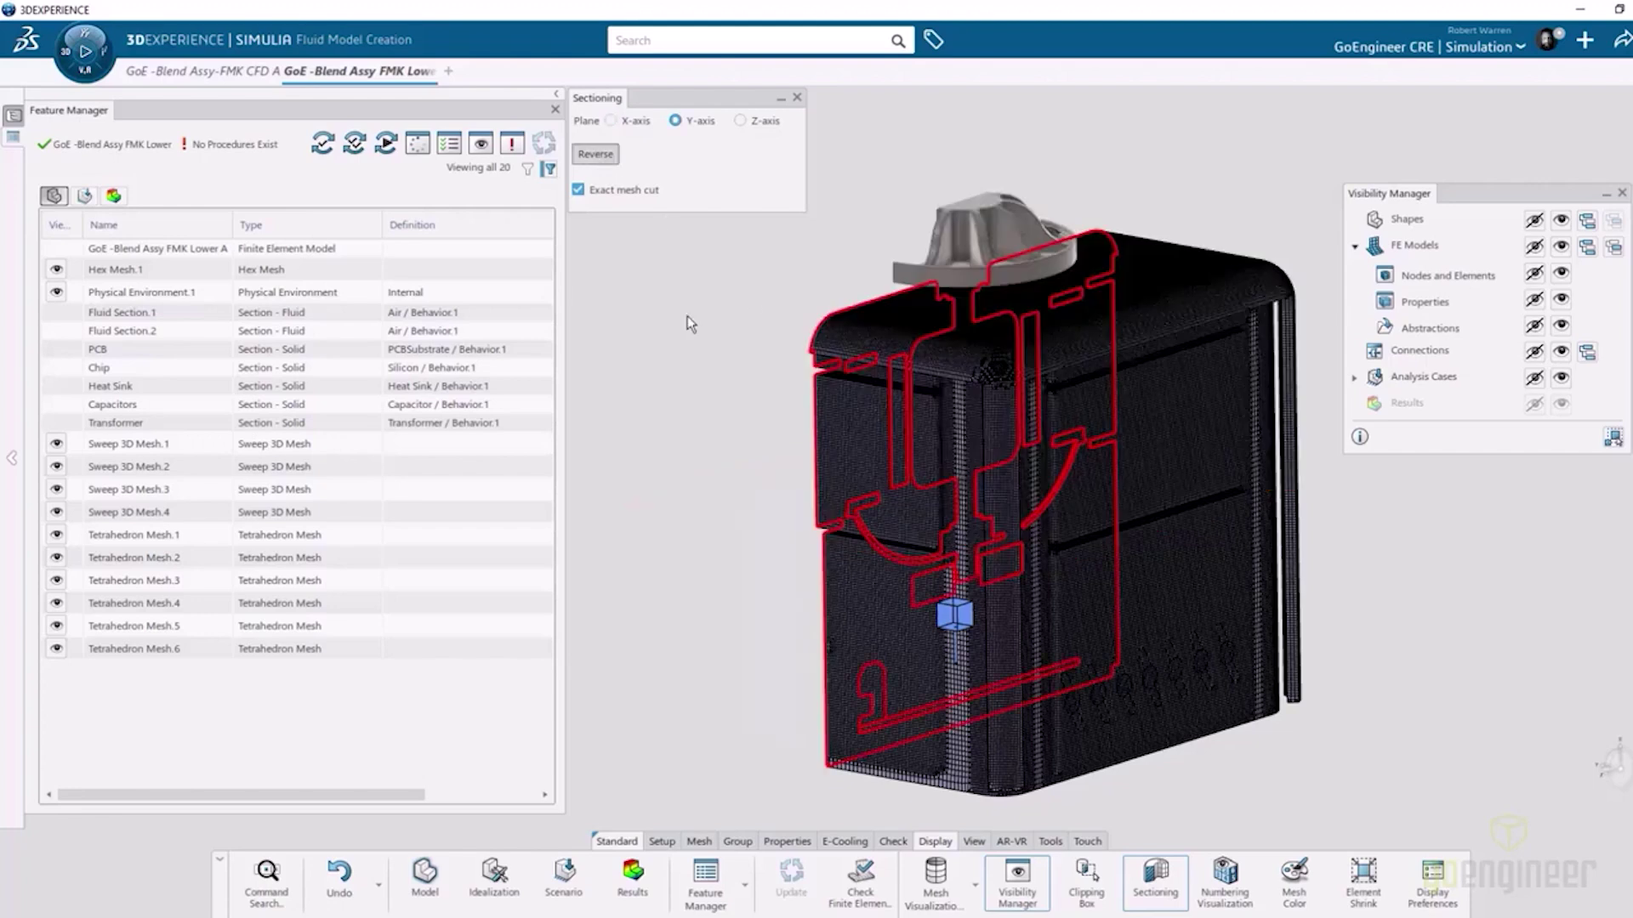
click(675, 120)
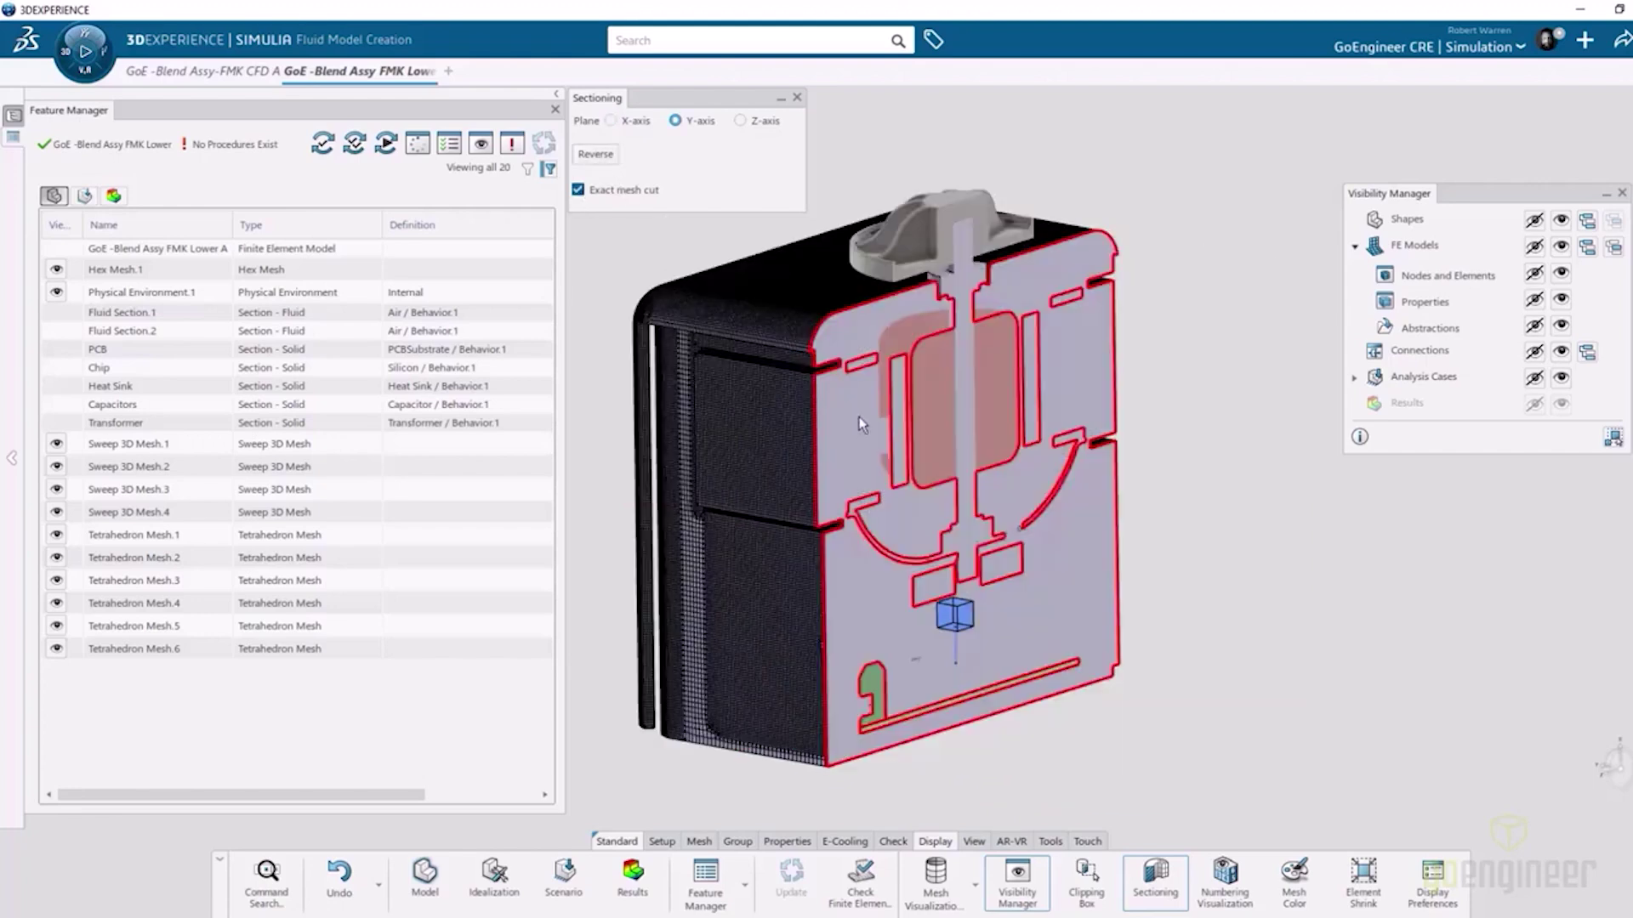
click(577, 189)
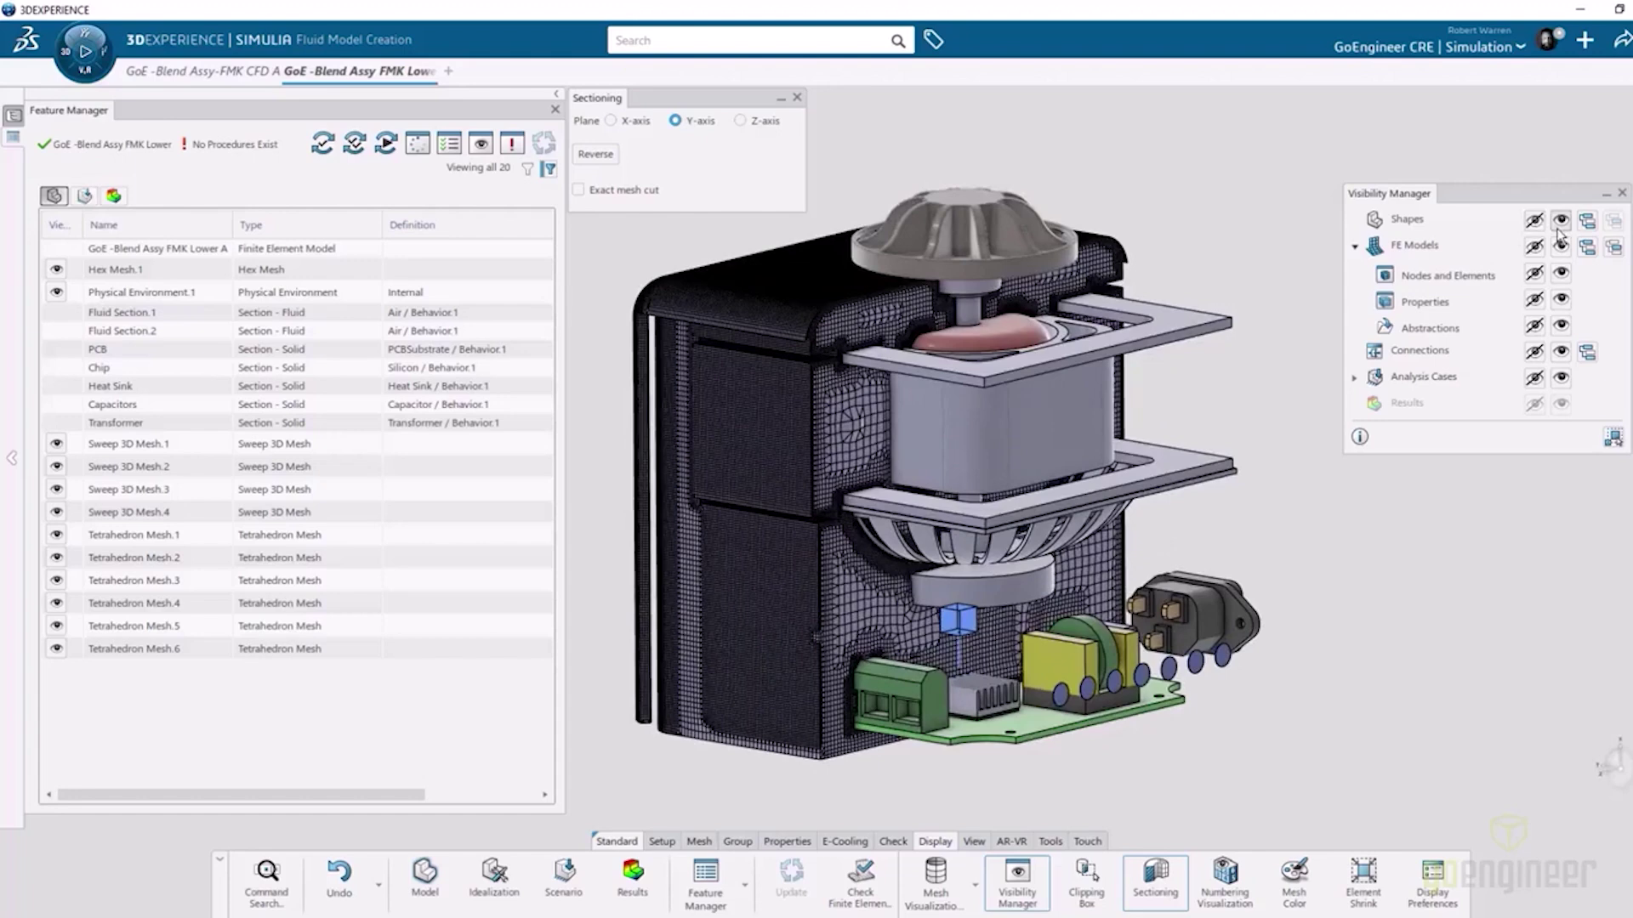
click(1560, 221)
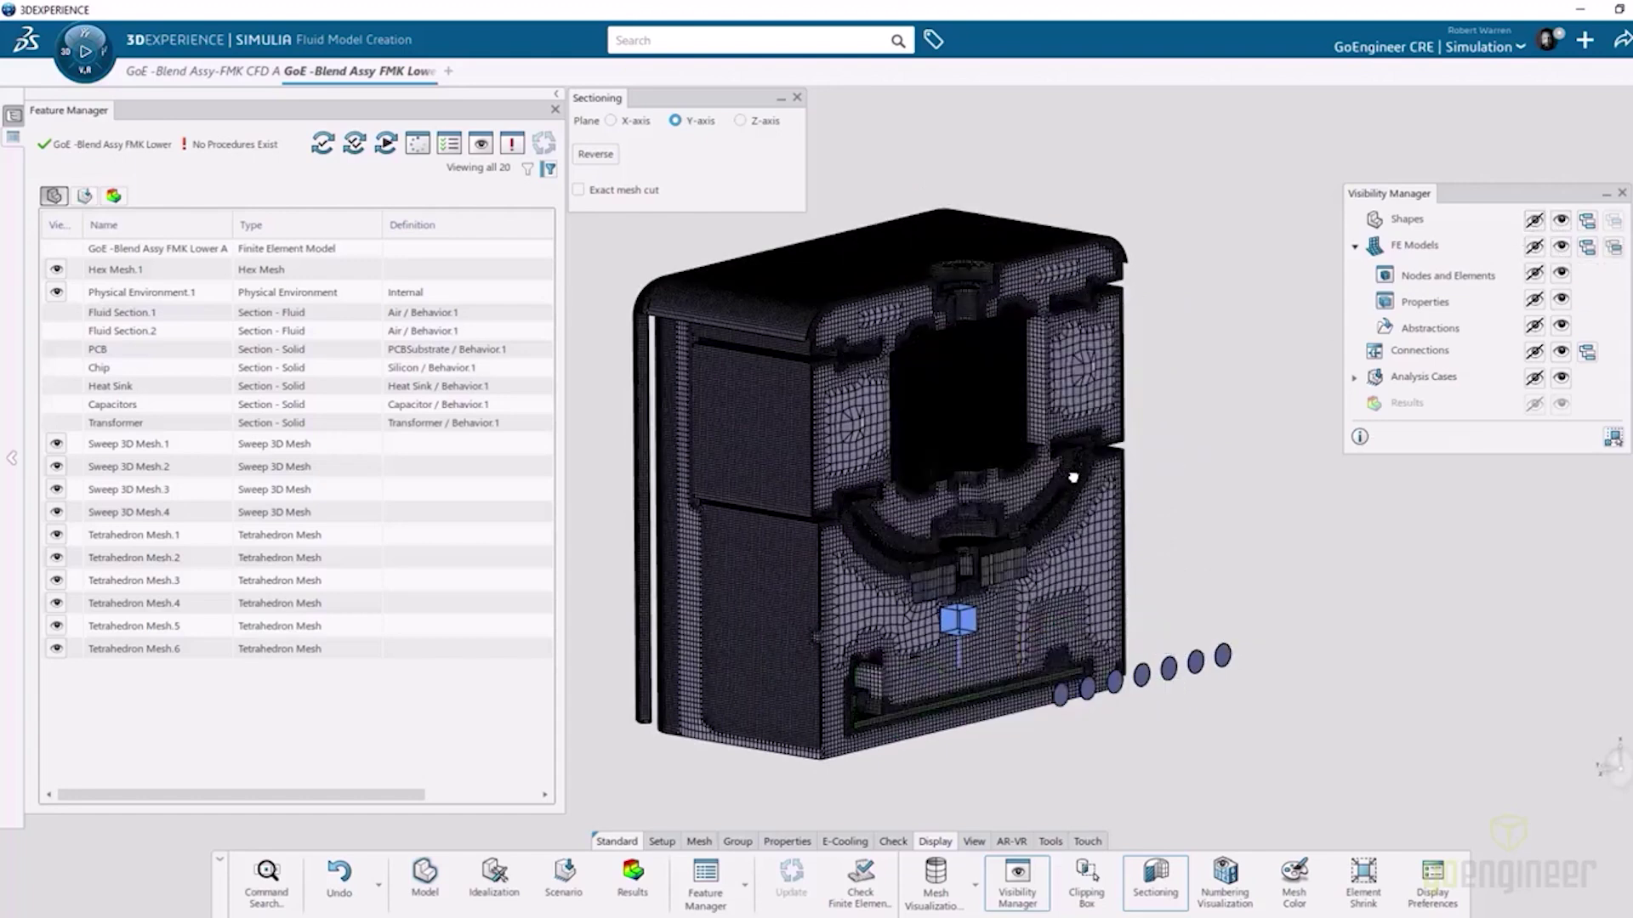
middle_drag(1073, 478, 1232, 506)
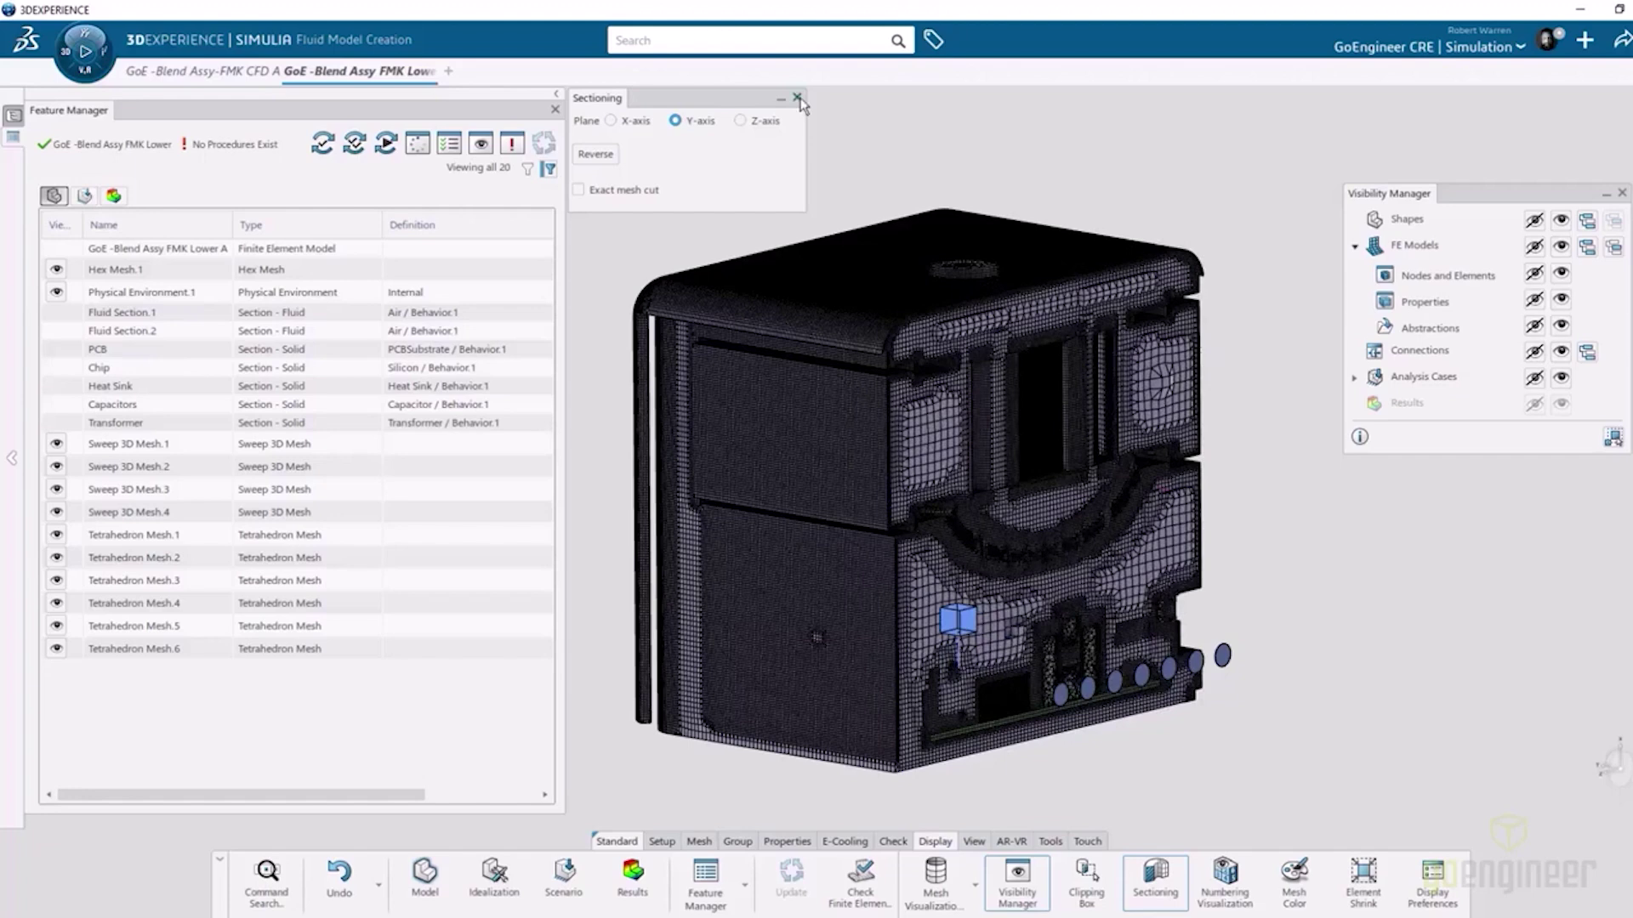
- Close the section, hide the mesh and show the geometry shapes again
key(Escape)
click(1534, 246)
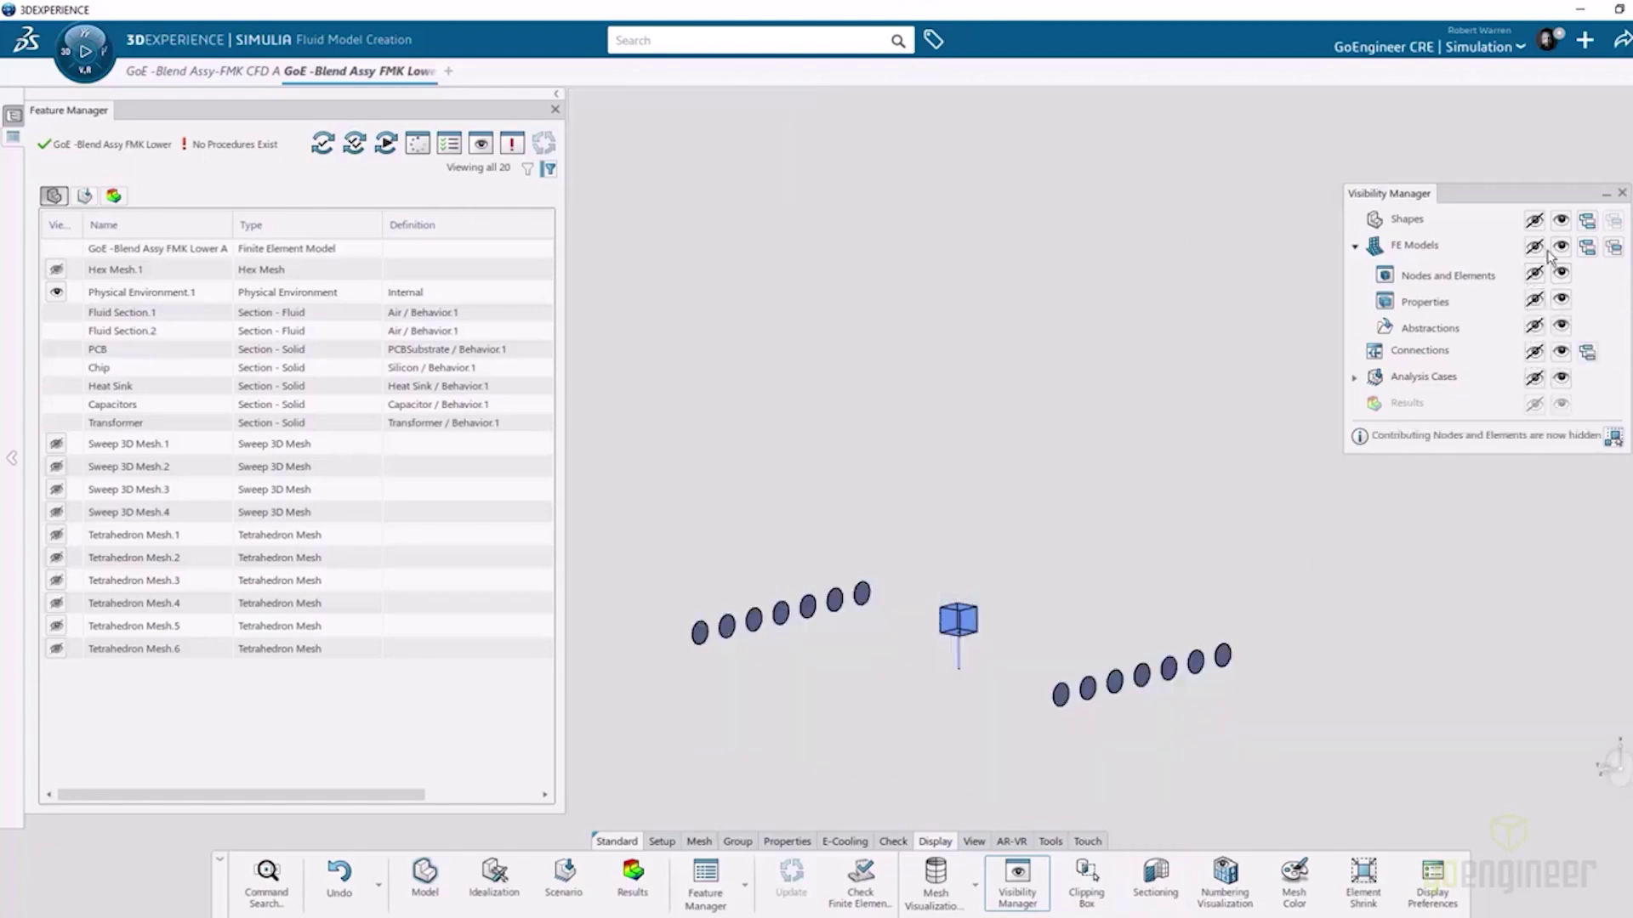
click(1561, 221)
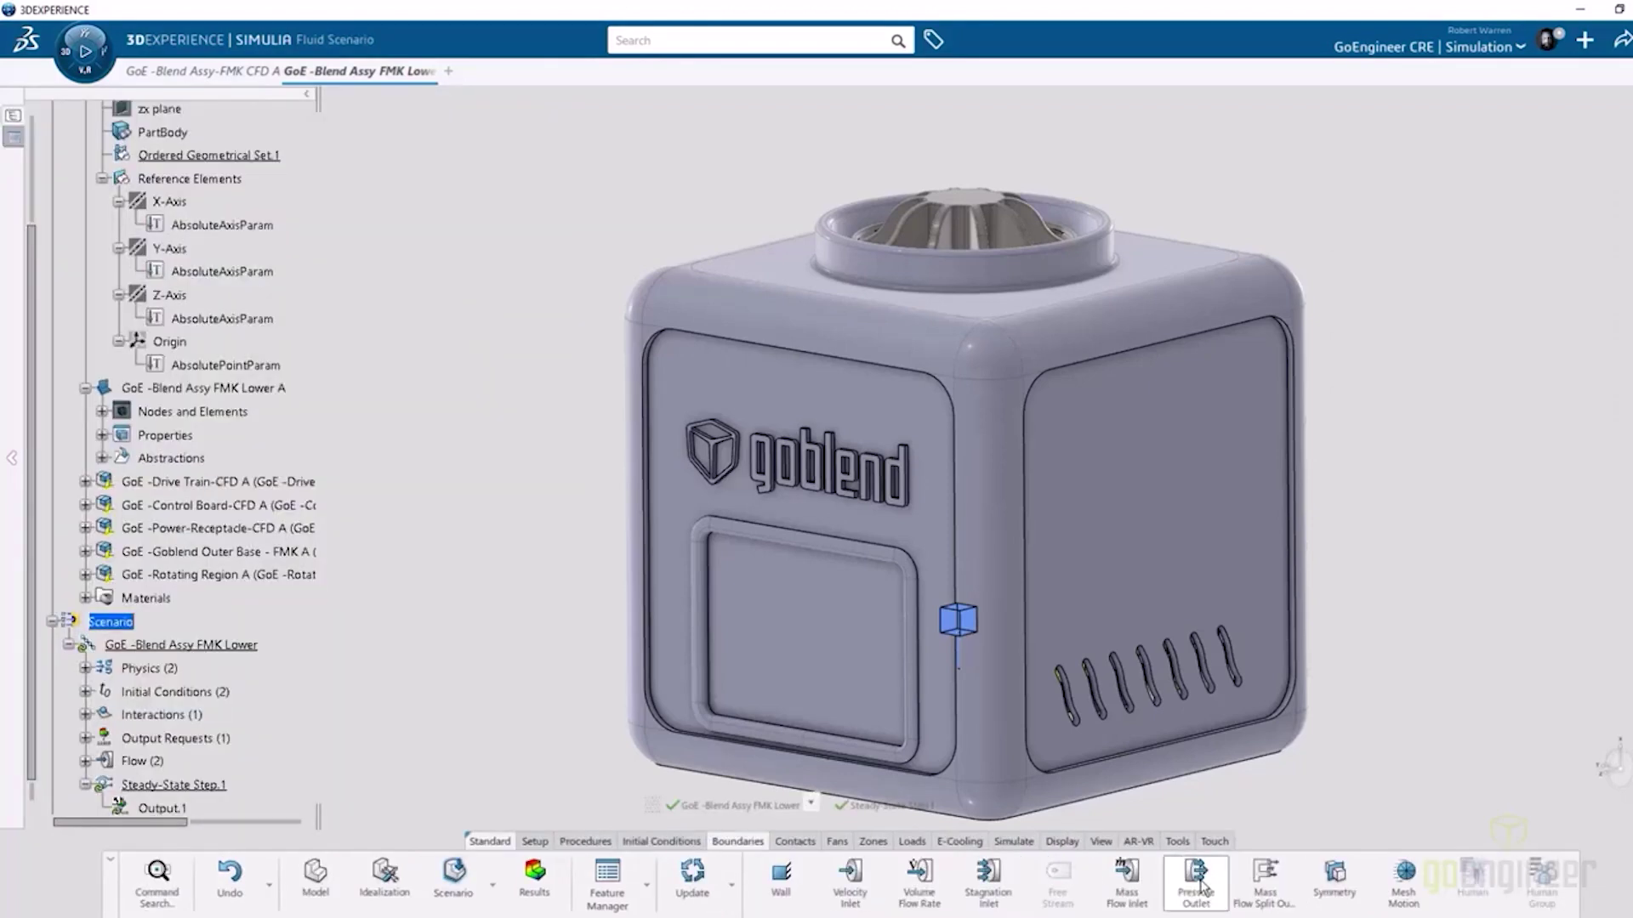
- Start a Pressure Outlet and select the row of side vent slots
click(1202, 887)
middle_drag(1089, 613, 978, 595)
scroll(978, 595, up, 5)
click(876, 595)
click(970, 595)
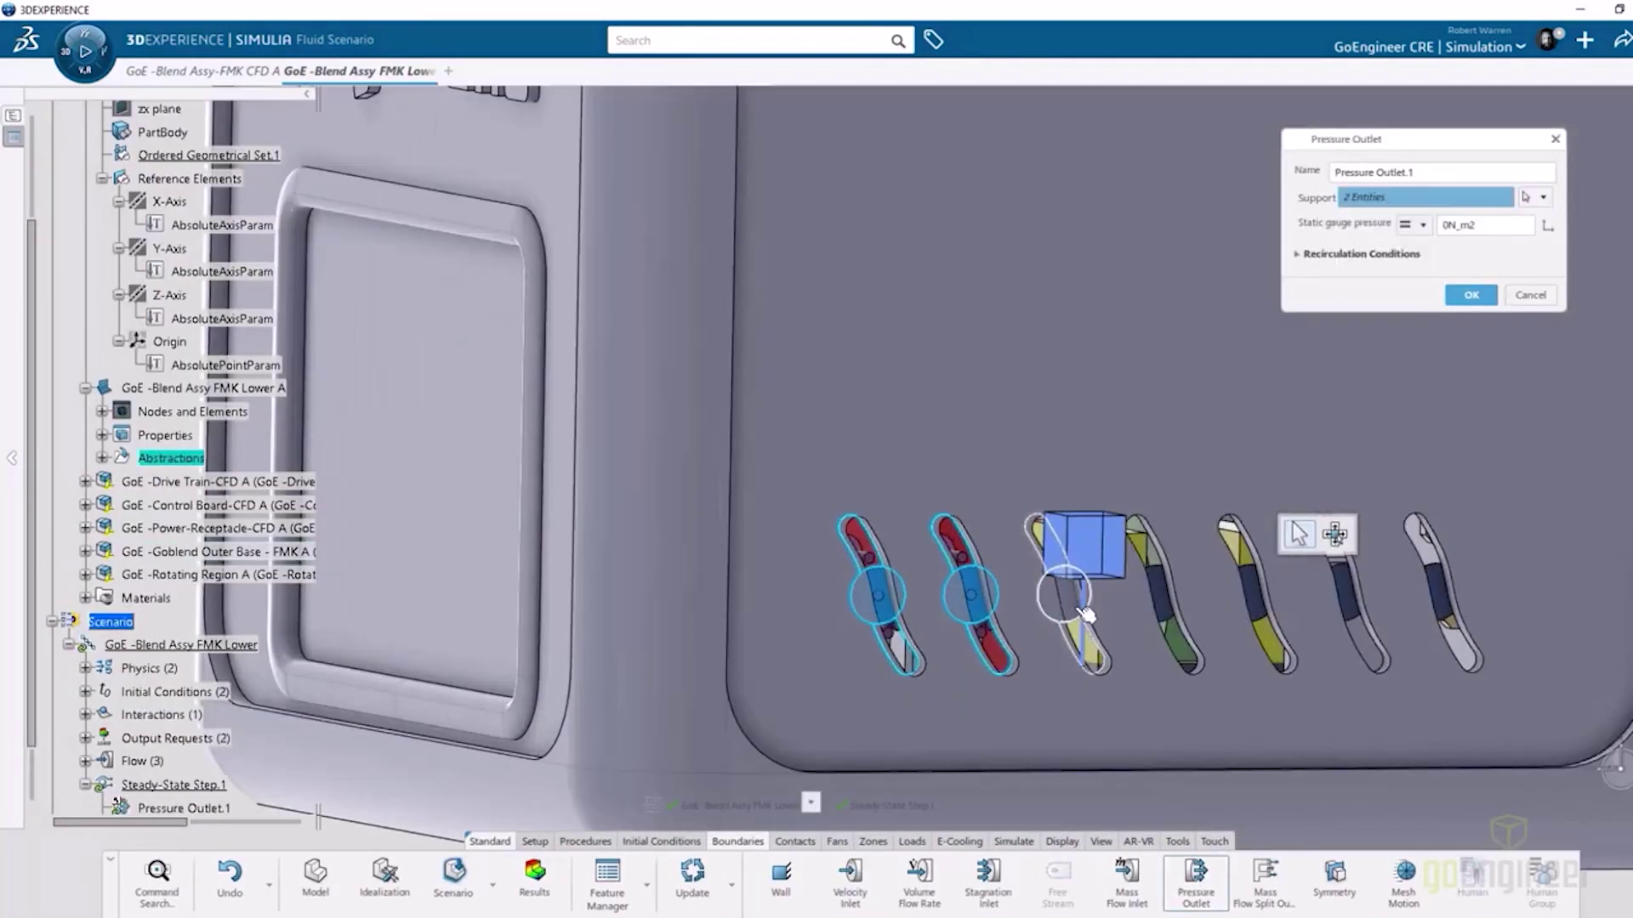
click(1071, 595)
click(1165, 595)
click(1259, 595)
click(1352, 621)
click(1442, 596)
scroll(1275, 595, down, 5)
- Add the front vent slots, expand the 26.85 °C recirculation conditions and confirm the outlet
middle_drag(1275, 595, 931, 589)
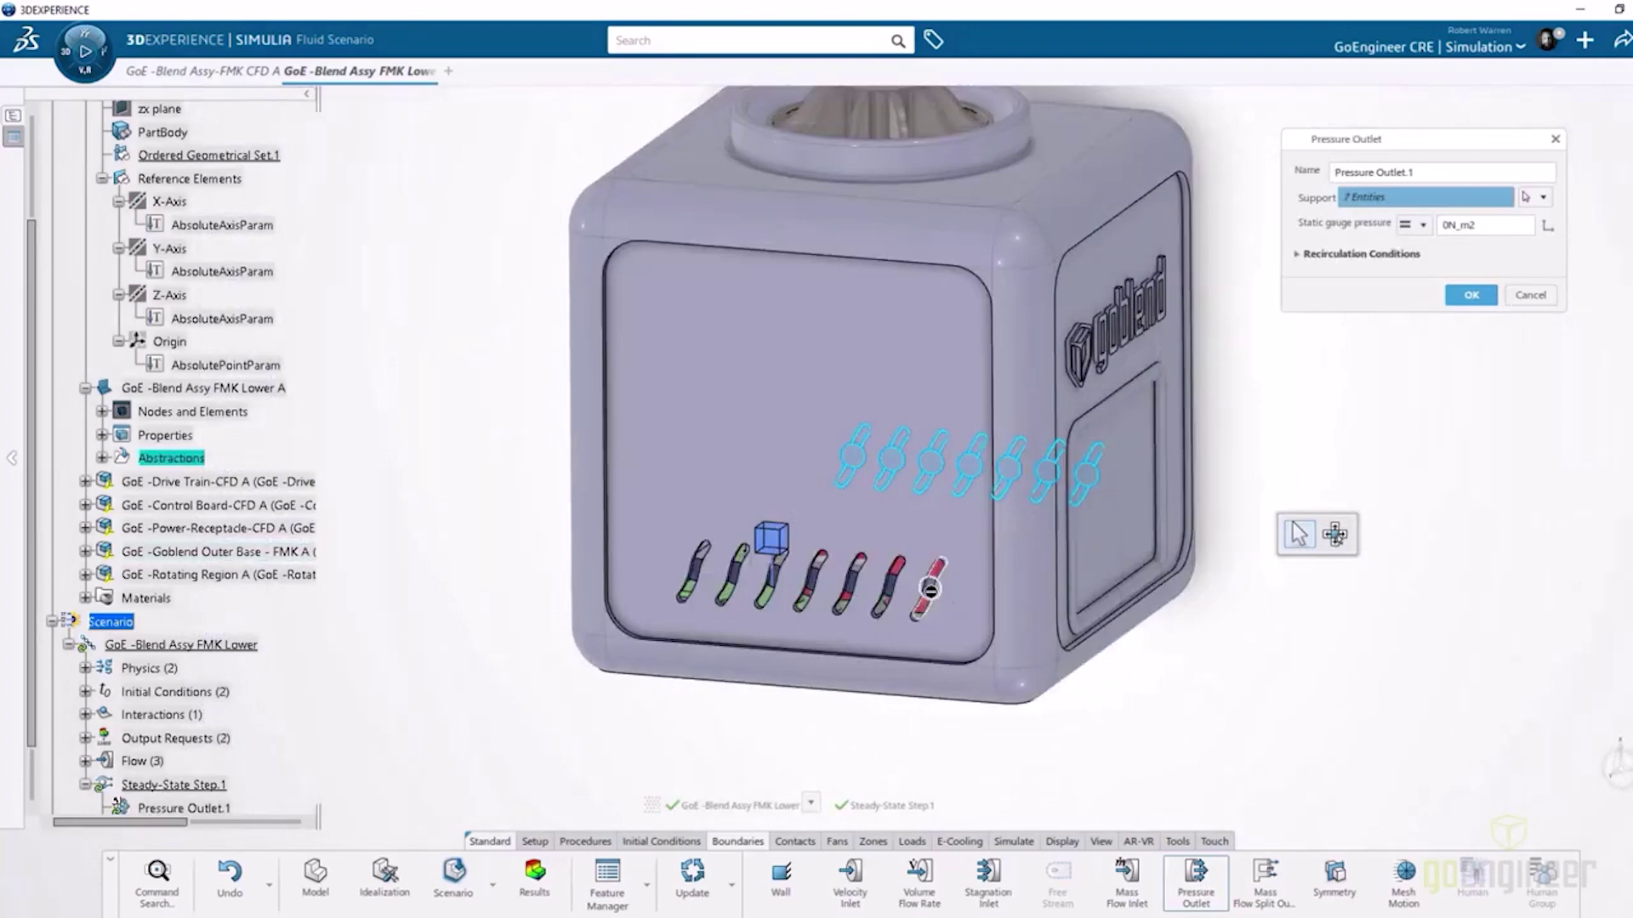
click(931, 589)
click(770, 578)
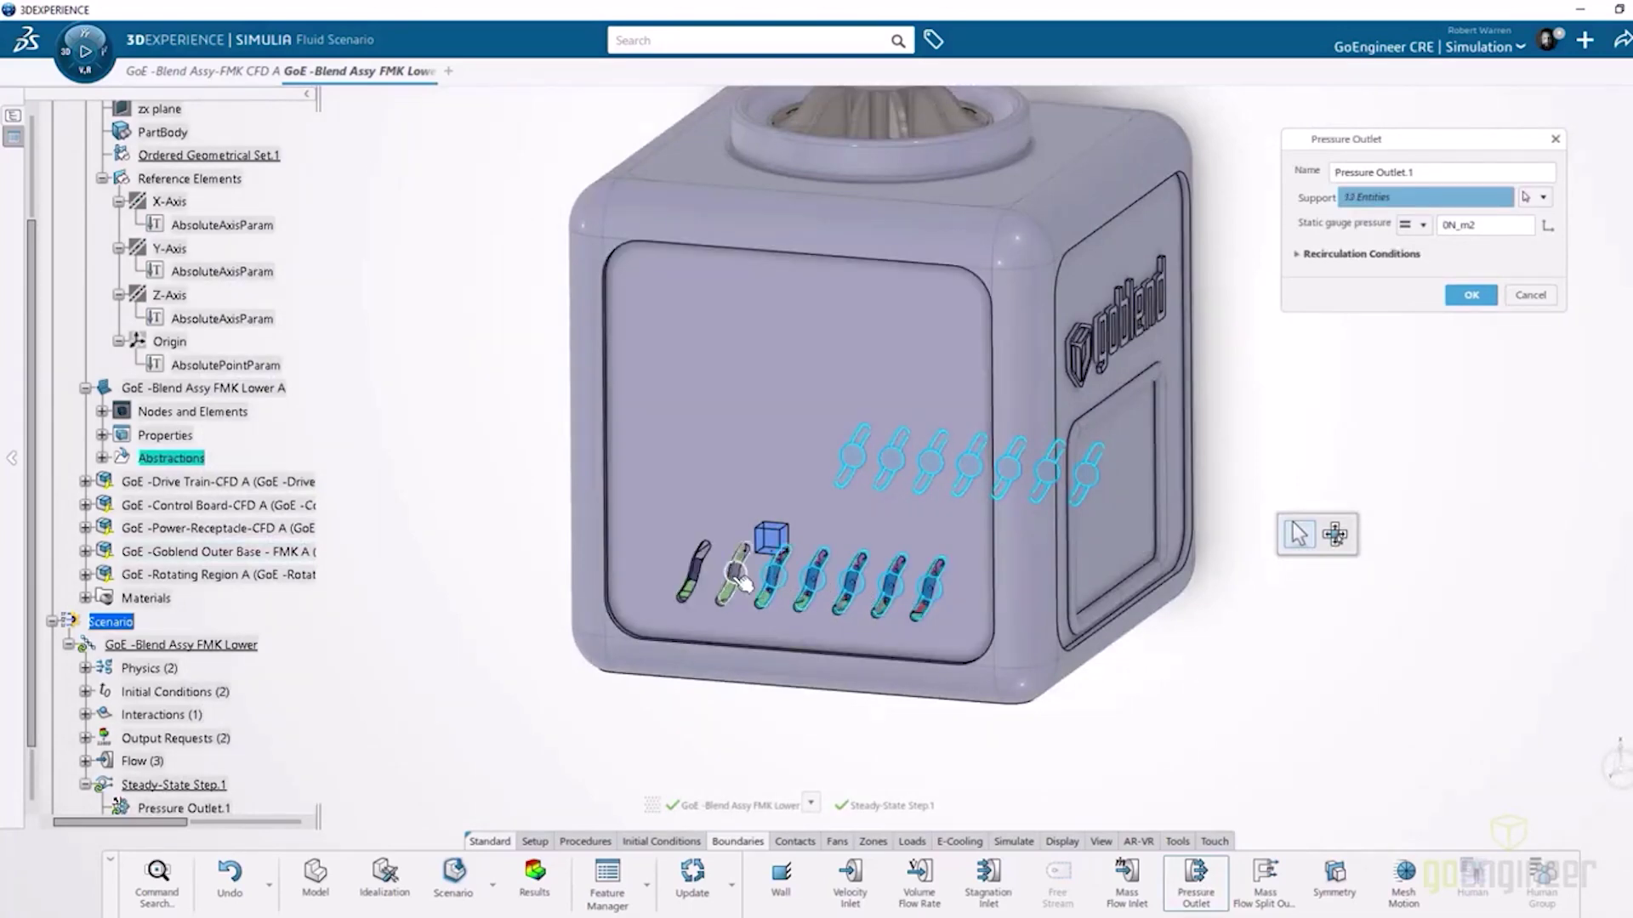
click(730, 571)
click(693, 574)
middle_drag(1296, 689, 1275, 596)
click(1296, 253)
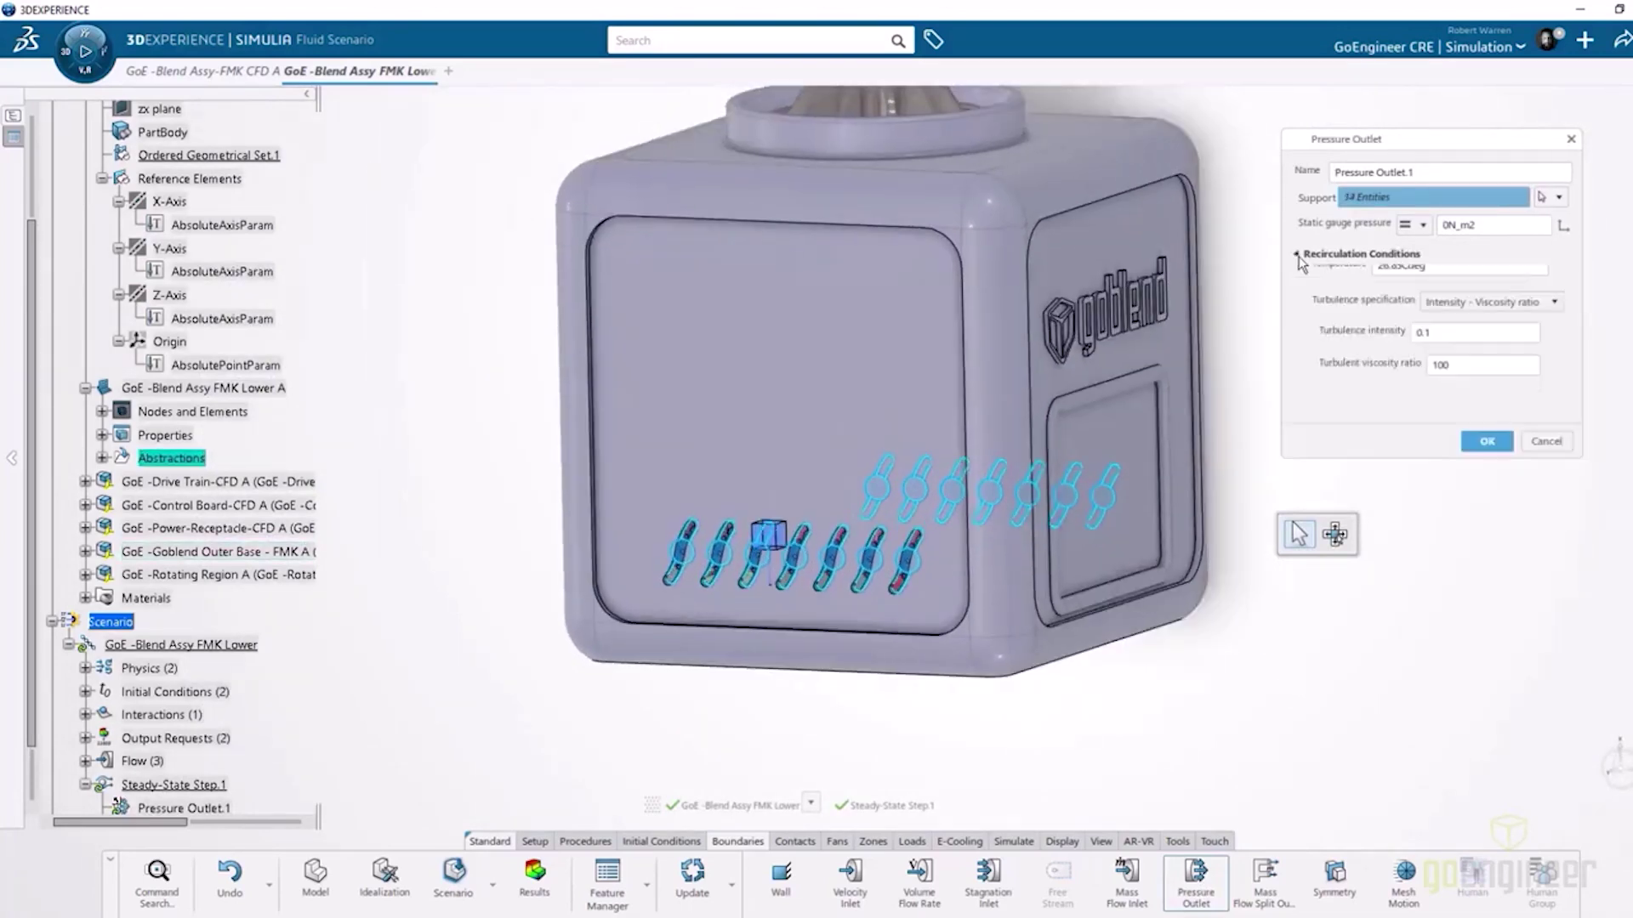
click(1486, 440)
middle_drag(1275, 442, 991, 403)
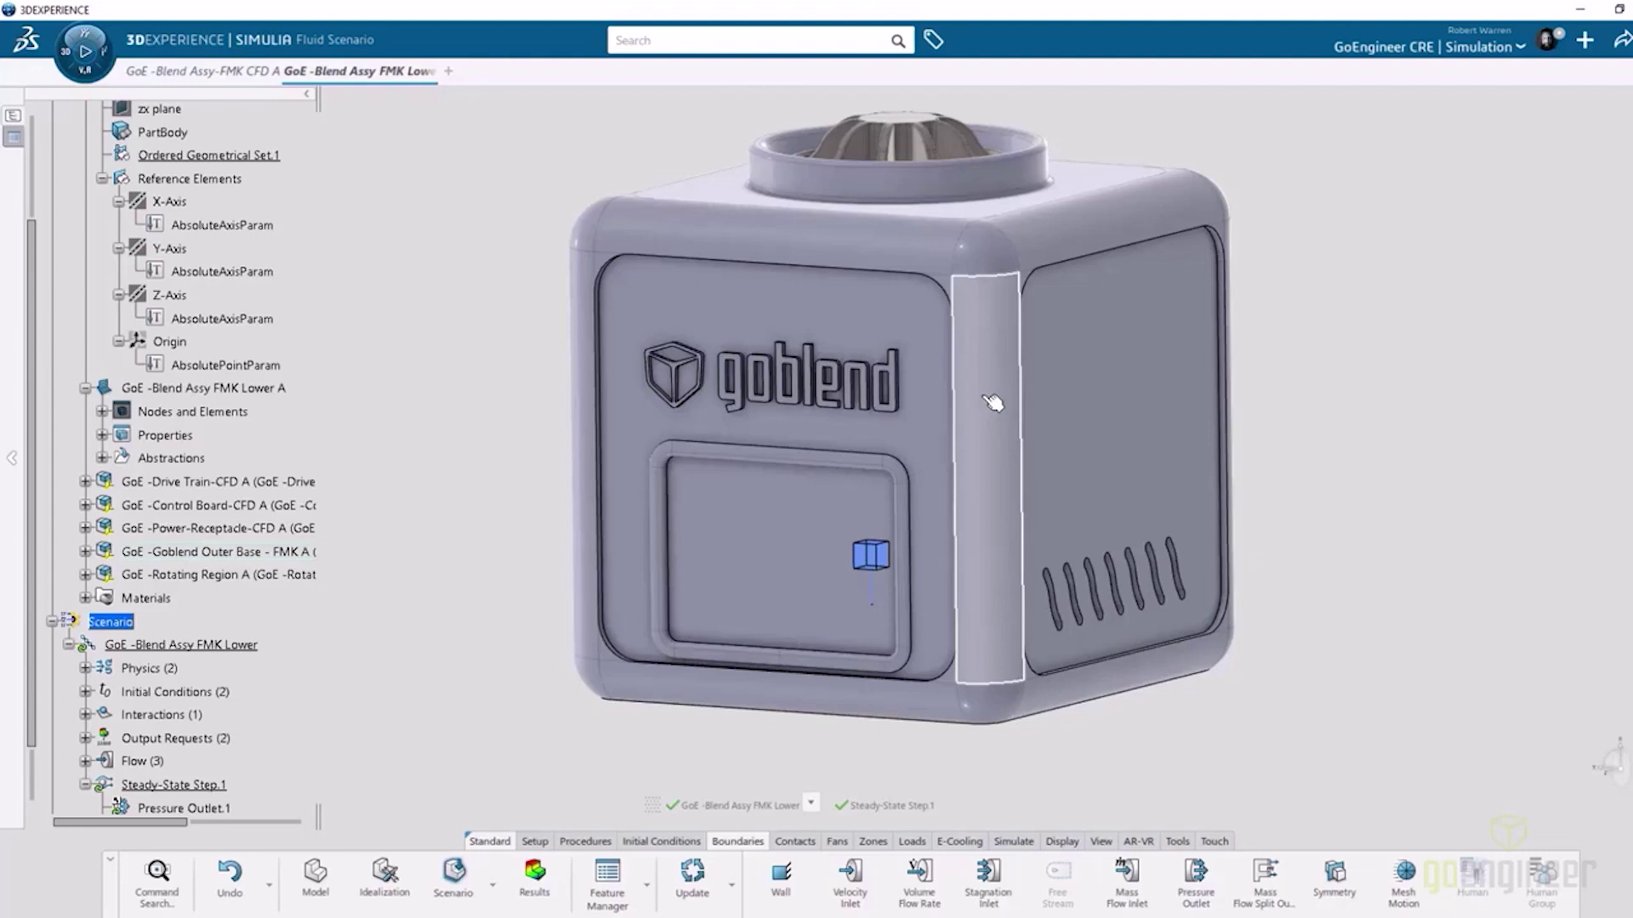
middle_drag(1304, 415, 1298, 443)
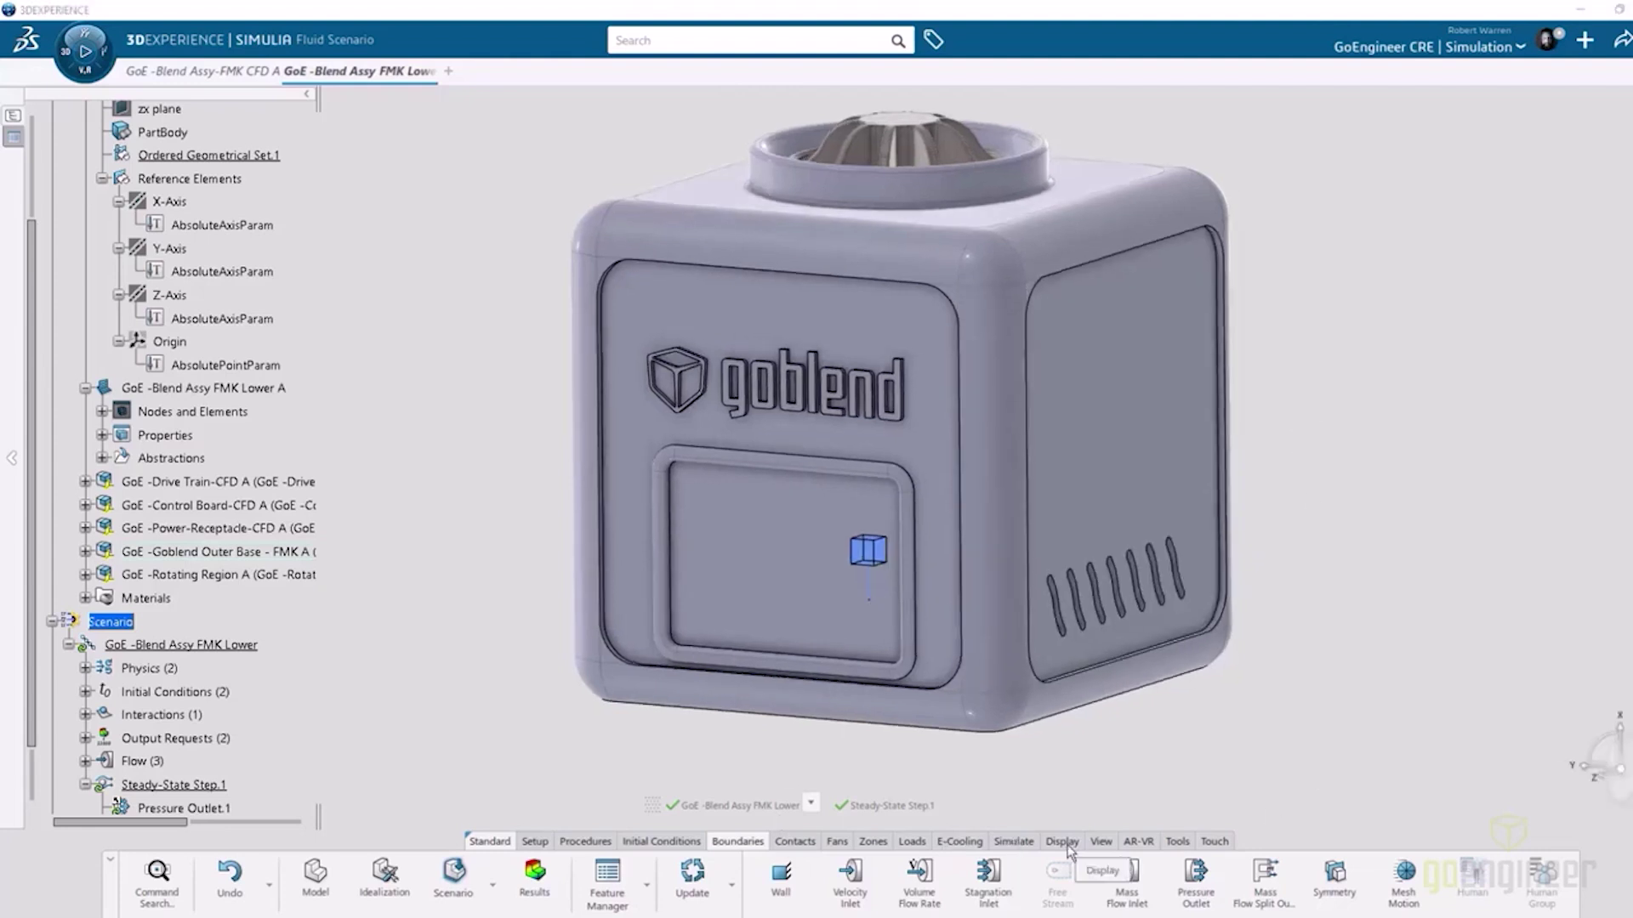
- Toggle the housing shapes' visibility off and back on in the fan tools
click(837, 841)
right_click(1333, 583)
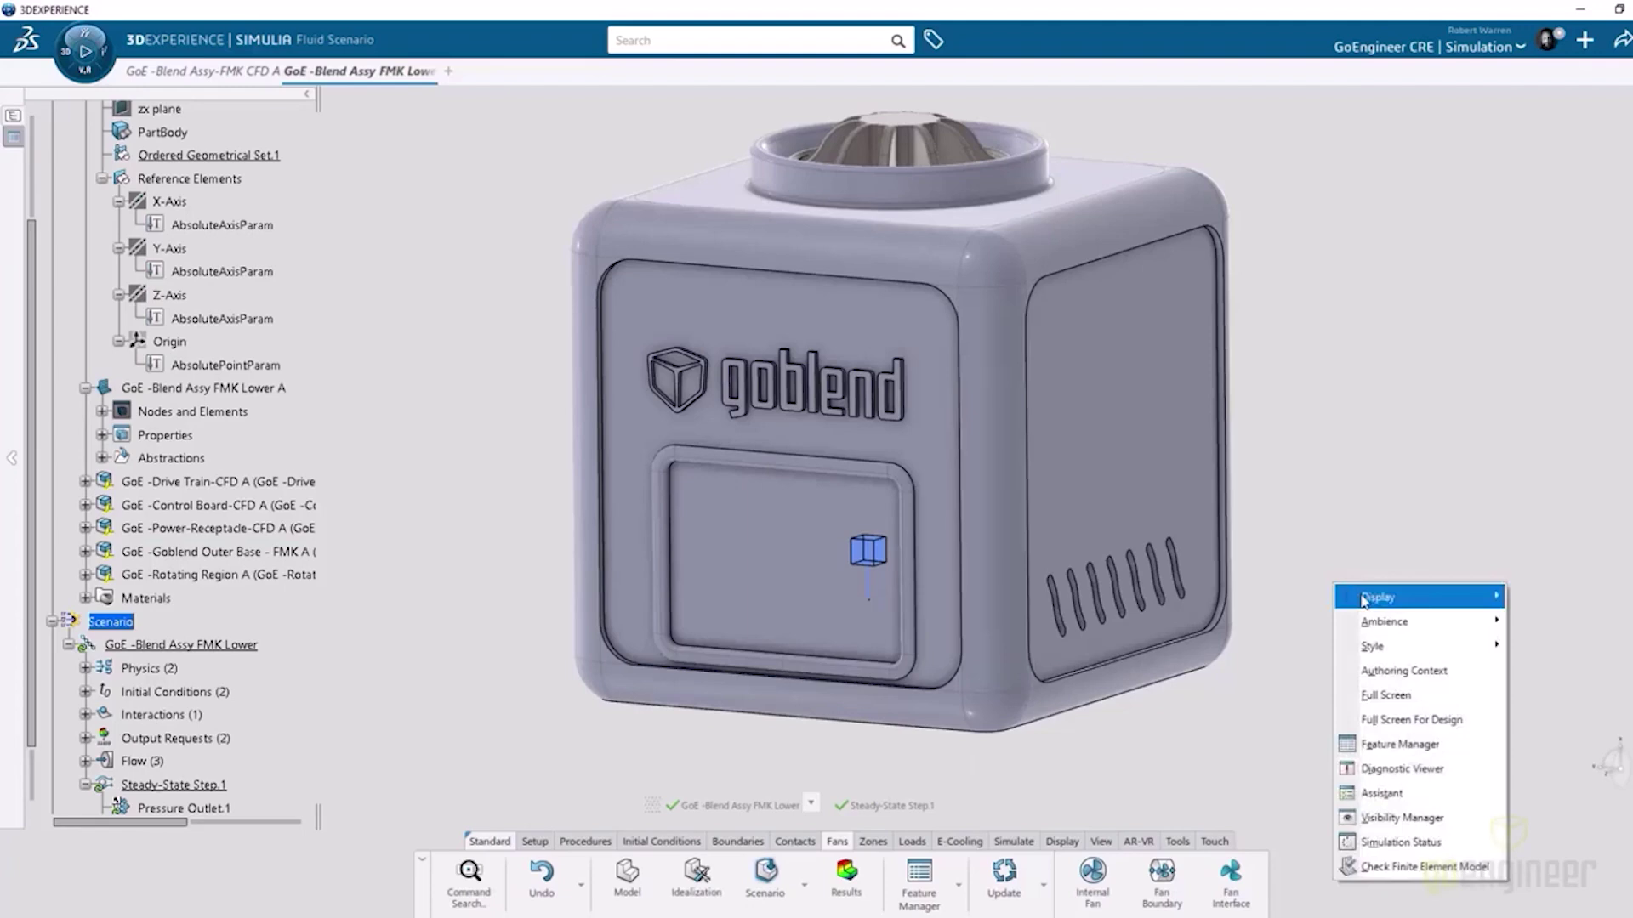
click(1394, 821)
click(1534, 220)
click(1560, 219)
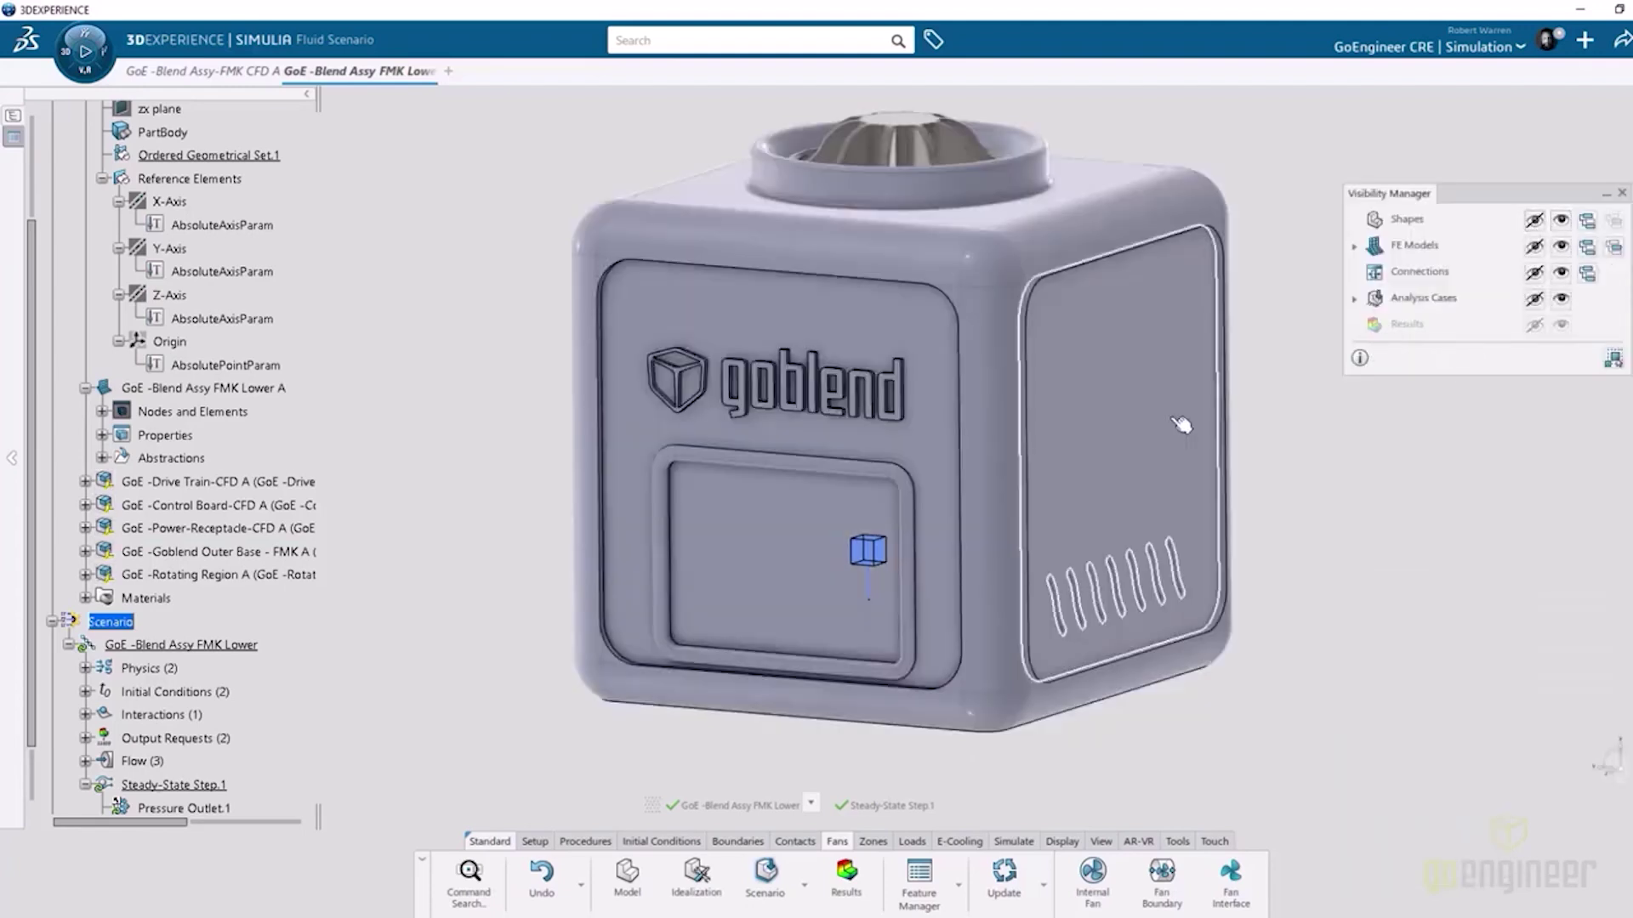
- Define an internal fan on the fan disc's top and bottom faces with a Fan curve pressure jump
click(1093, 876)
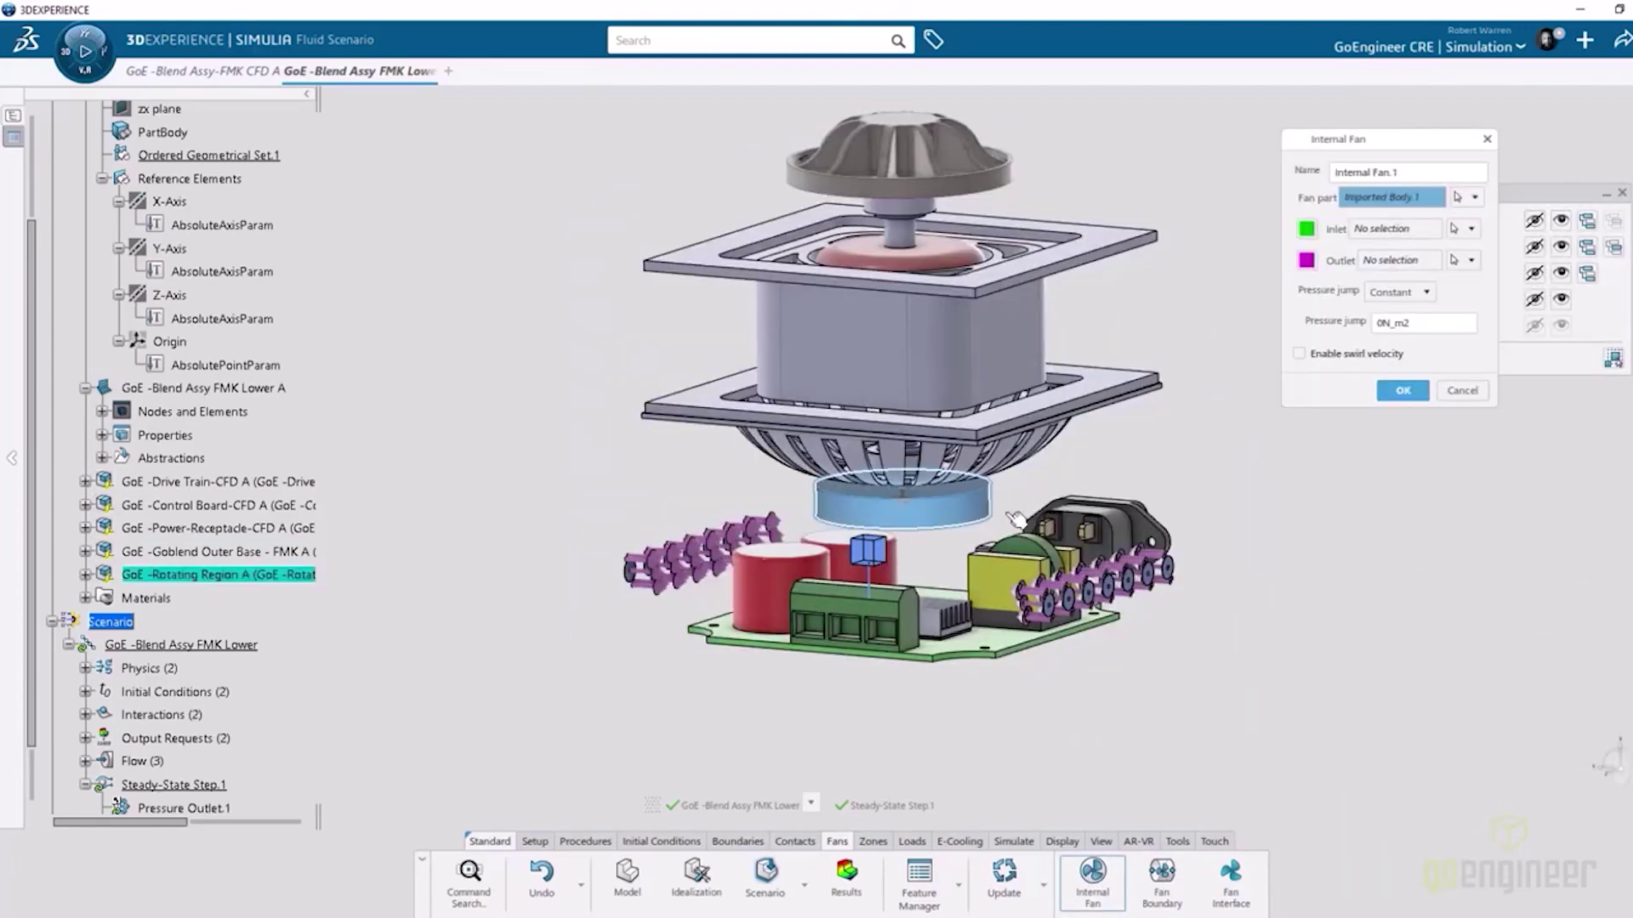
click(969, 496)
click(944, 514)
click(1399, 292)
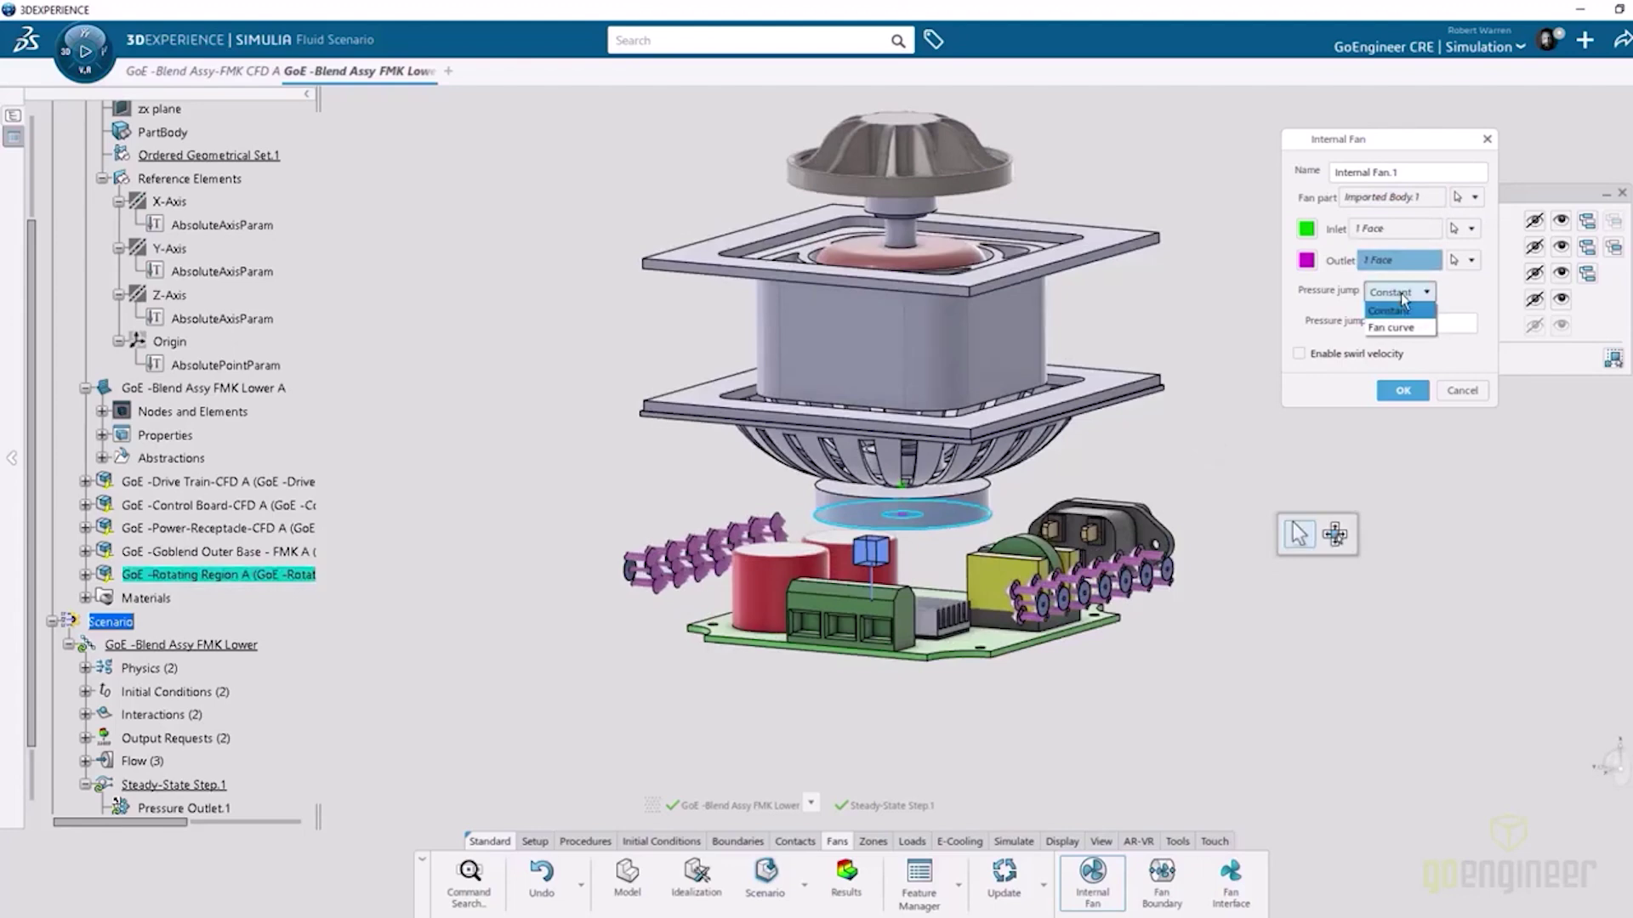
click(1395, 332)
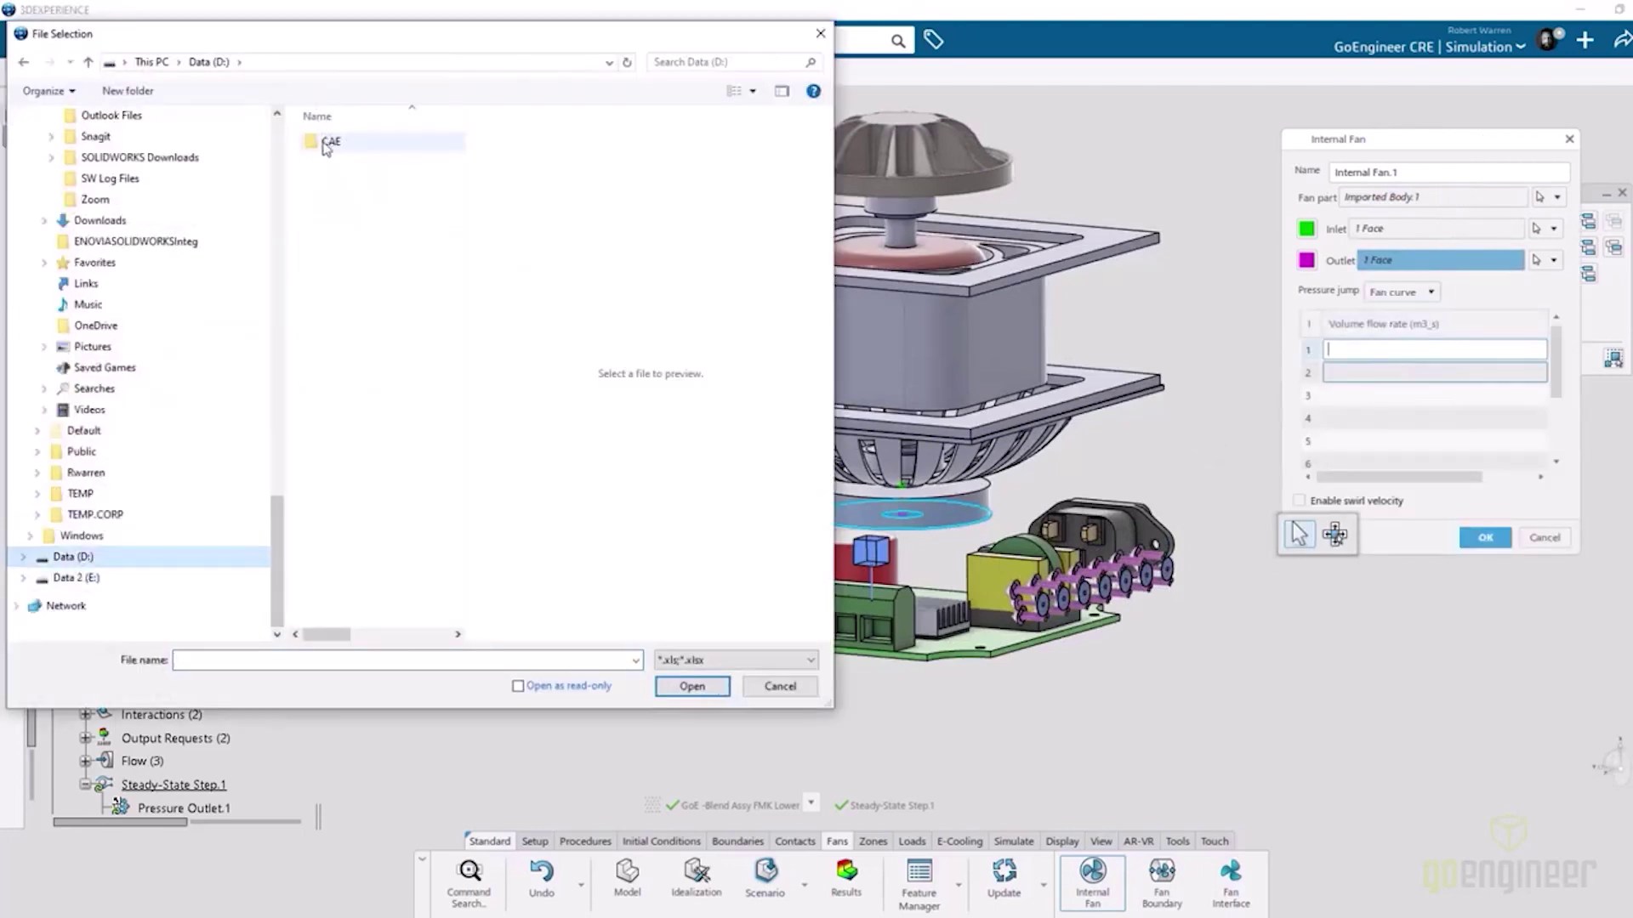
- Import the fan curve from the CAE data folder's Excel file and accept Internal Fan.1
double_click(321, 145)
double_click(346, 214)
click(357, 141)
click(691, 686)
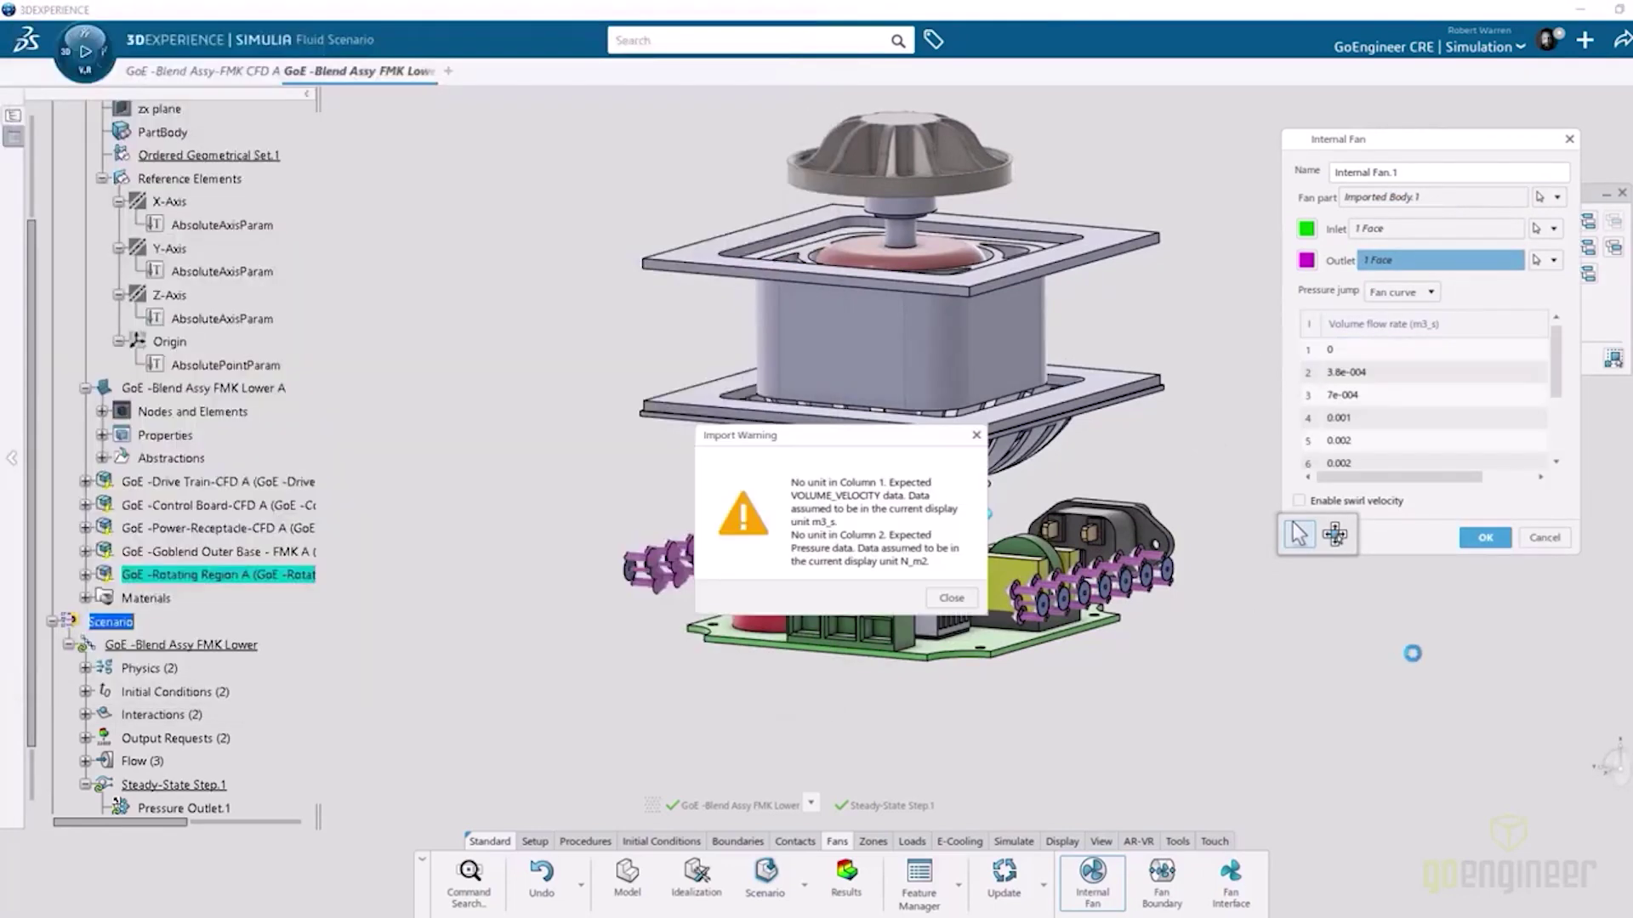
key(Return)
click(1476, 537)
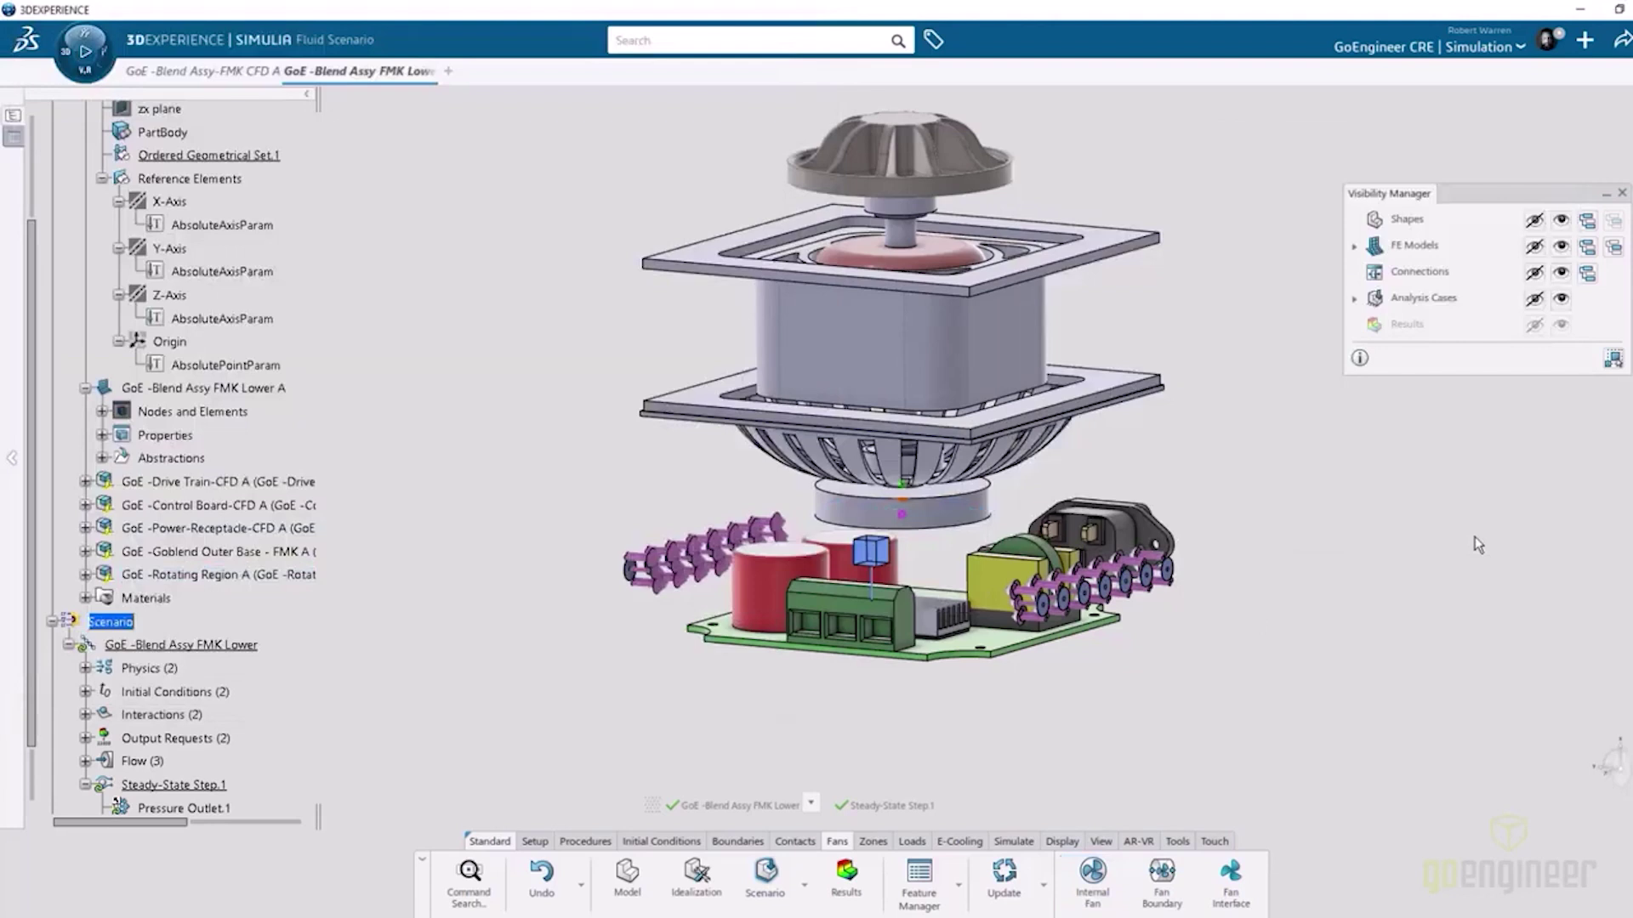
- Add a 'Large Capacitors' volumetric heat source with total heat power 1 on the large capacitors
click(912, 841)
click(1023, 883)
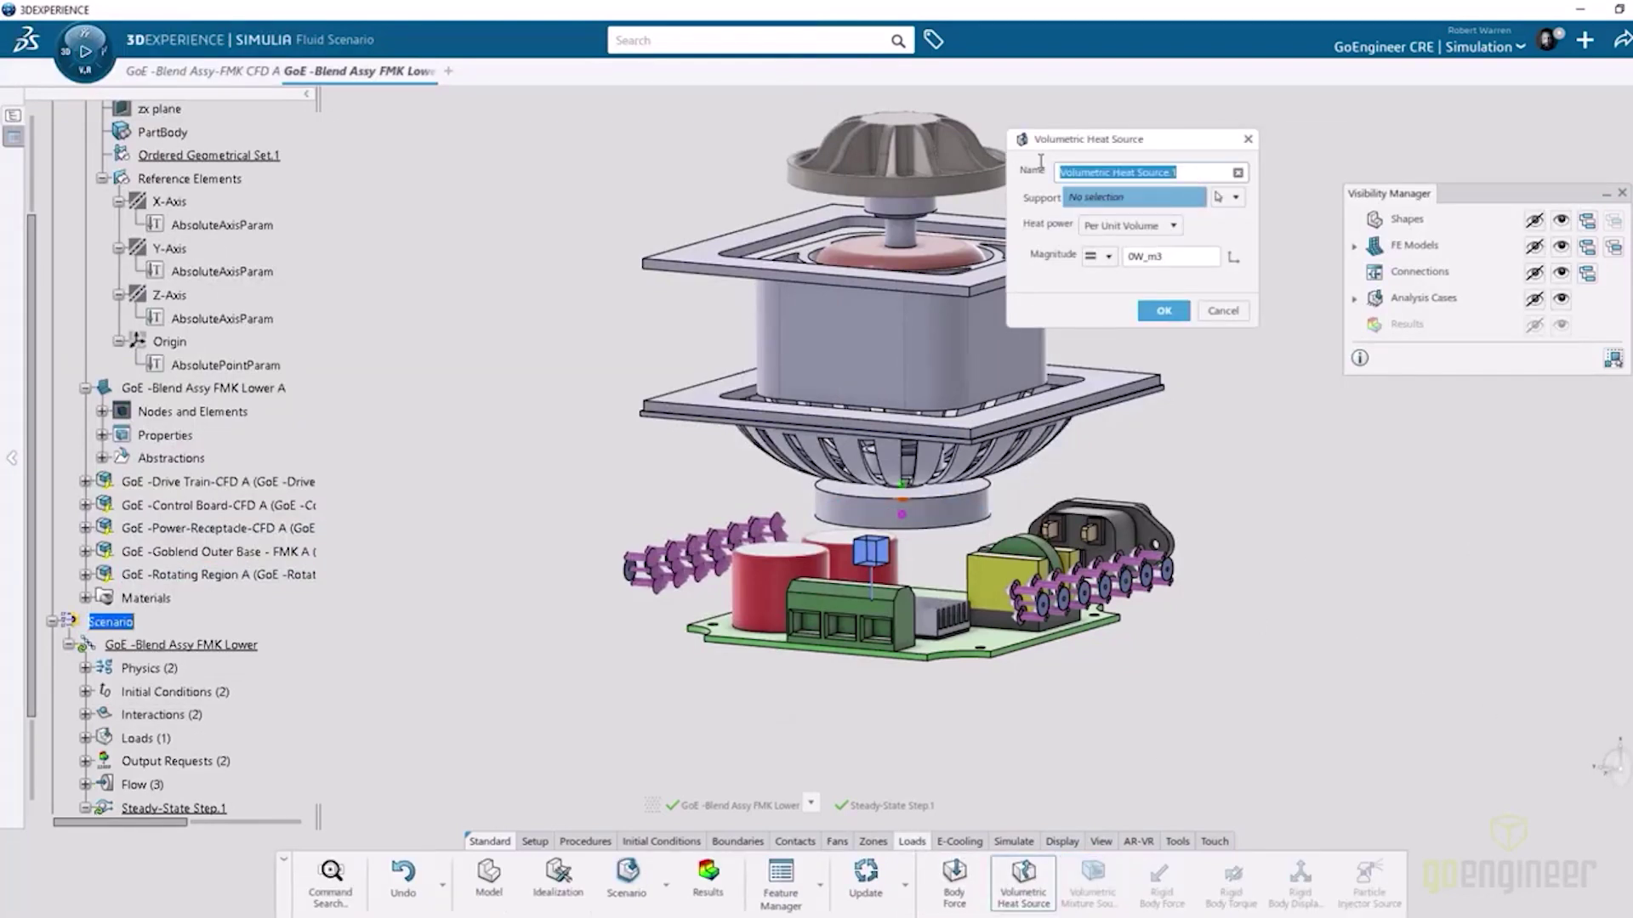
text(Large Capacitors)
click(1128, 225)
click(1114, 260)
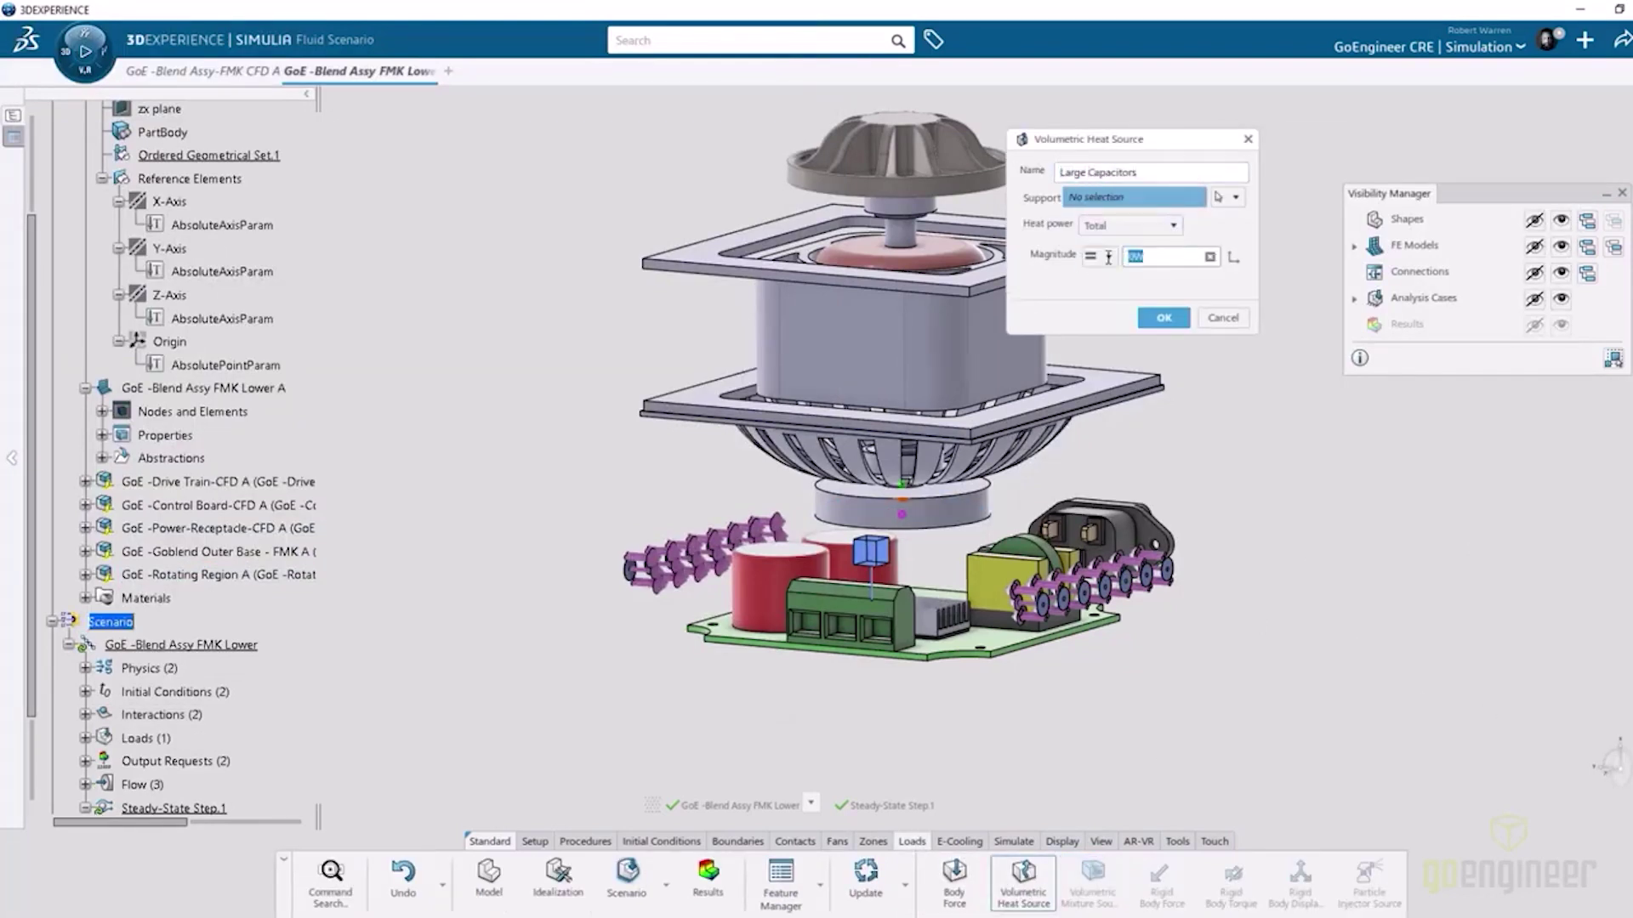
double_click(1136, 255)
text(1)
click(859, 551)
click(820, 565)
click(1164, 317)
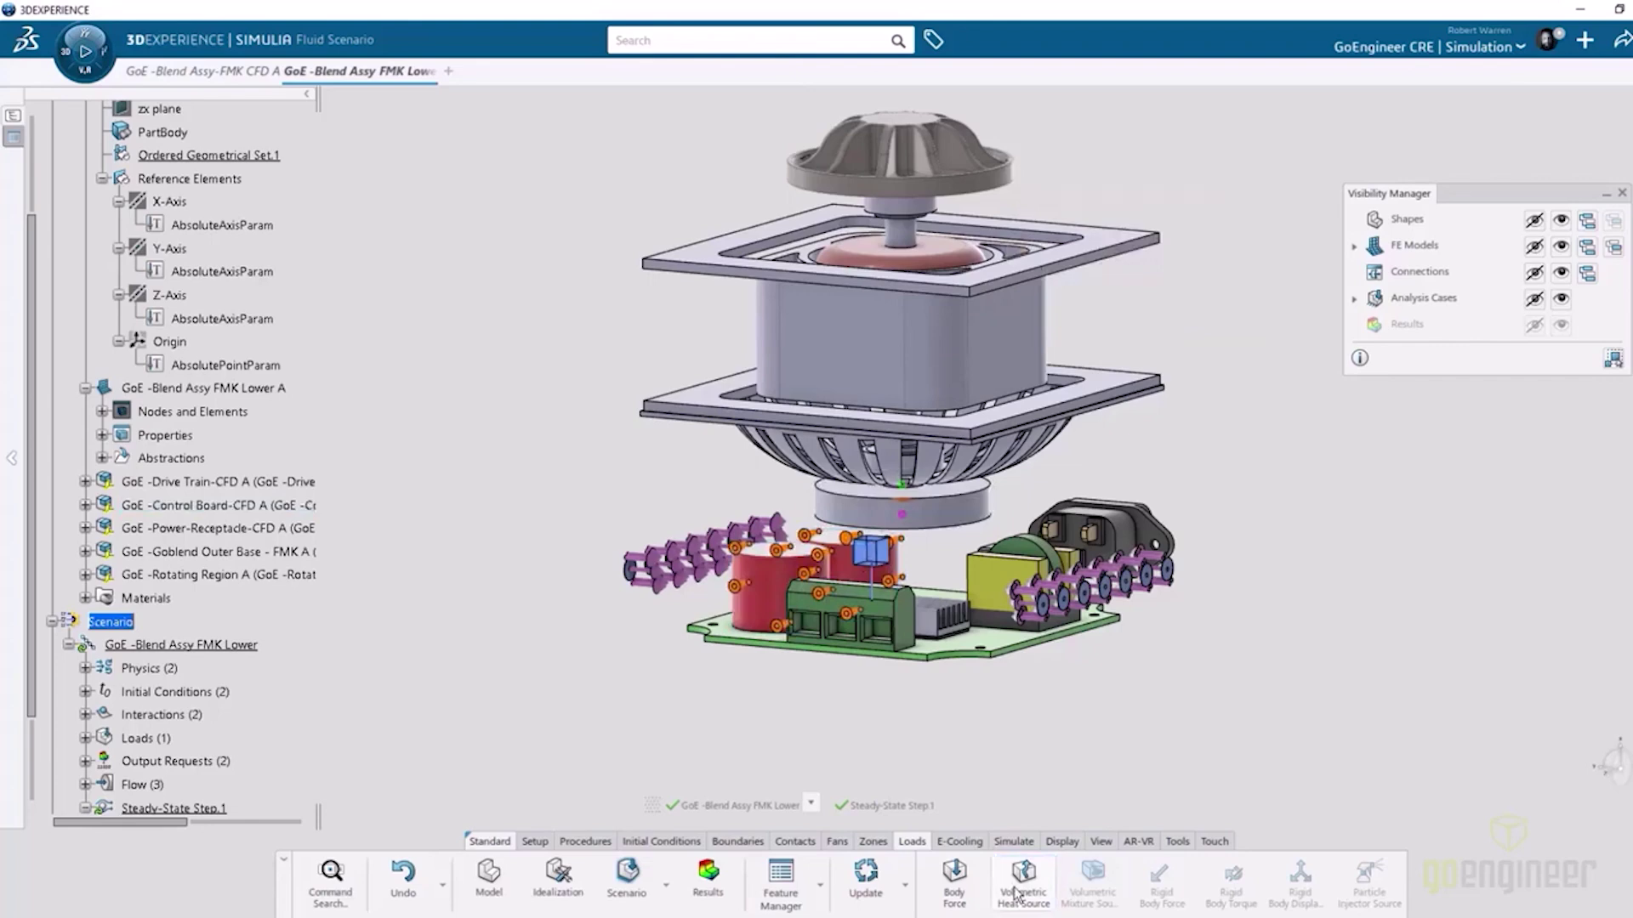
- Add a 'Small Capacitors' volumetric heat source on both small capacitors with total heat power
drag(1182, 172, 1115, 174)
text(Small Capacitors)
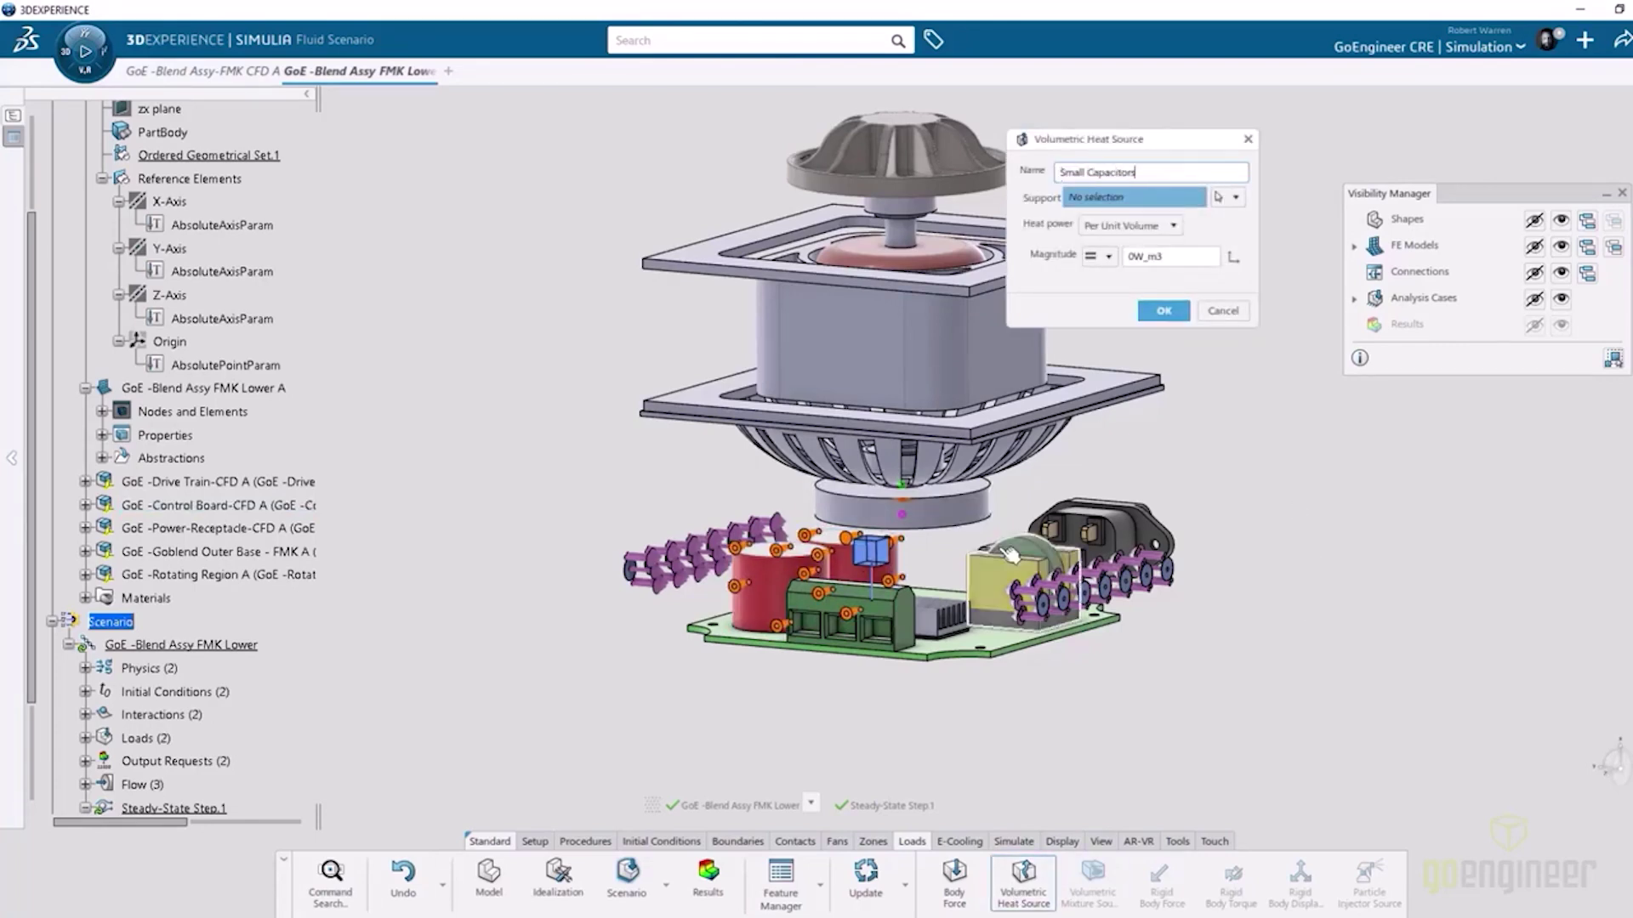
middle_drag(850, 587, 787, 605)
click(781, 609)
scroll(806, 625, up, 5)
click(850, 672)
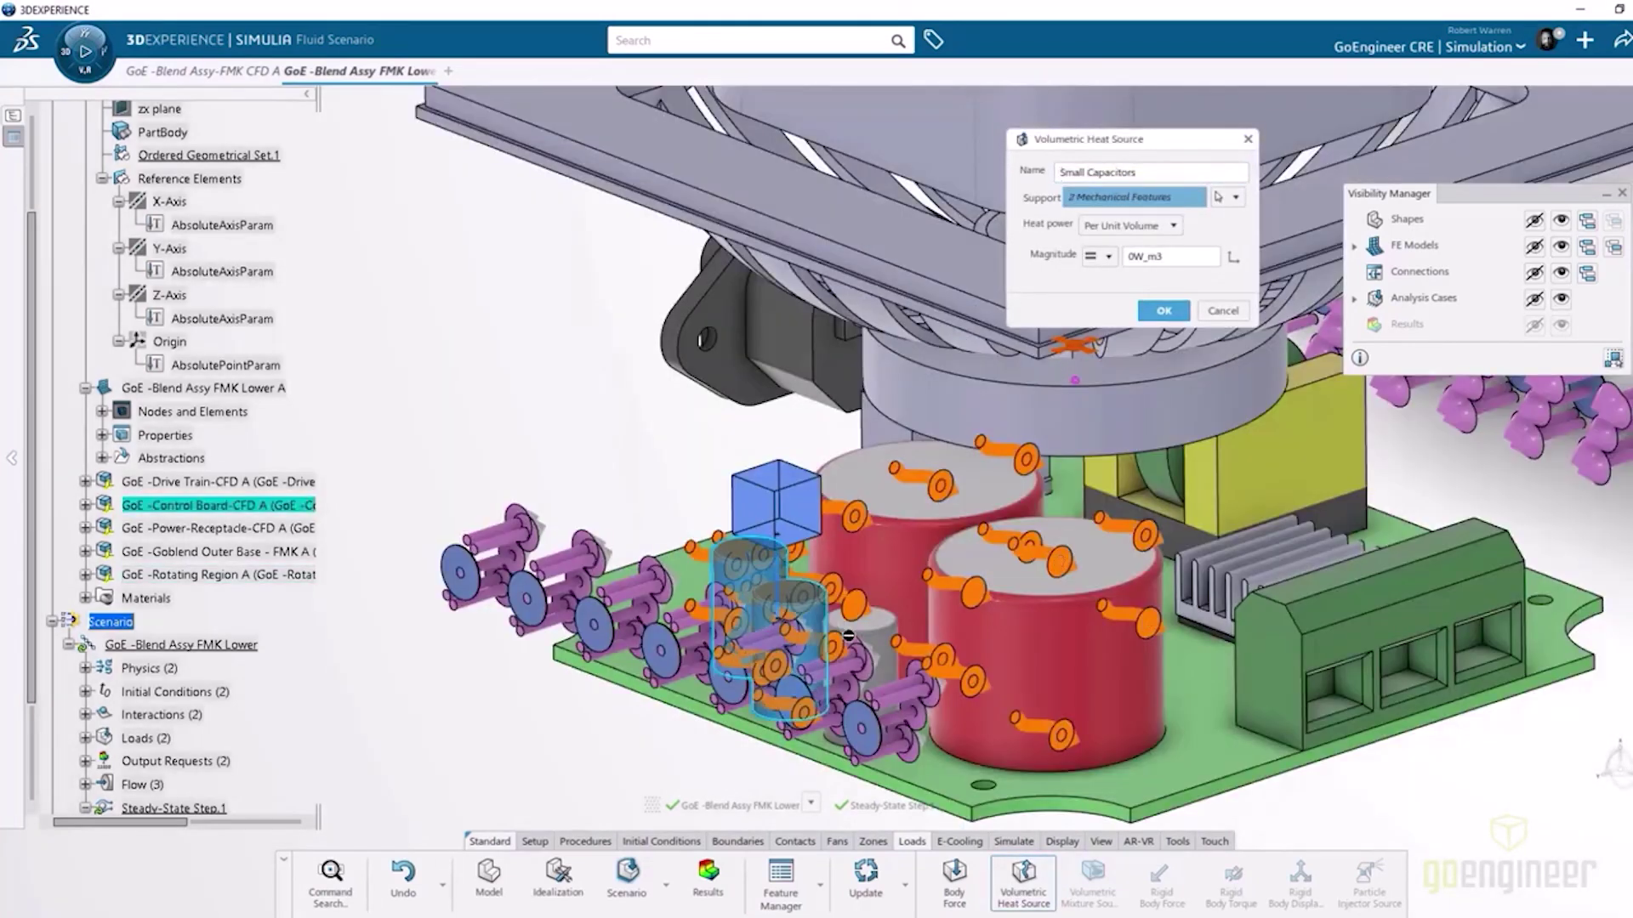
click(1128, 225)
click(1113, 255)
double_click(1122, 256)
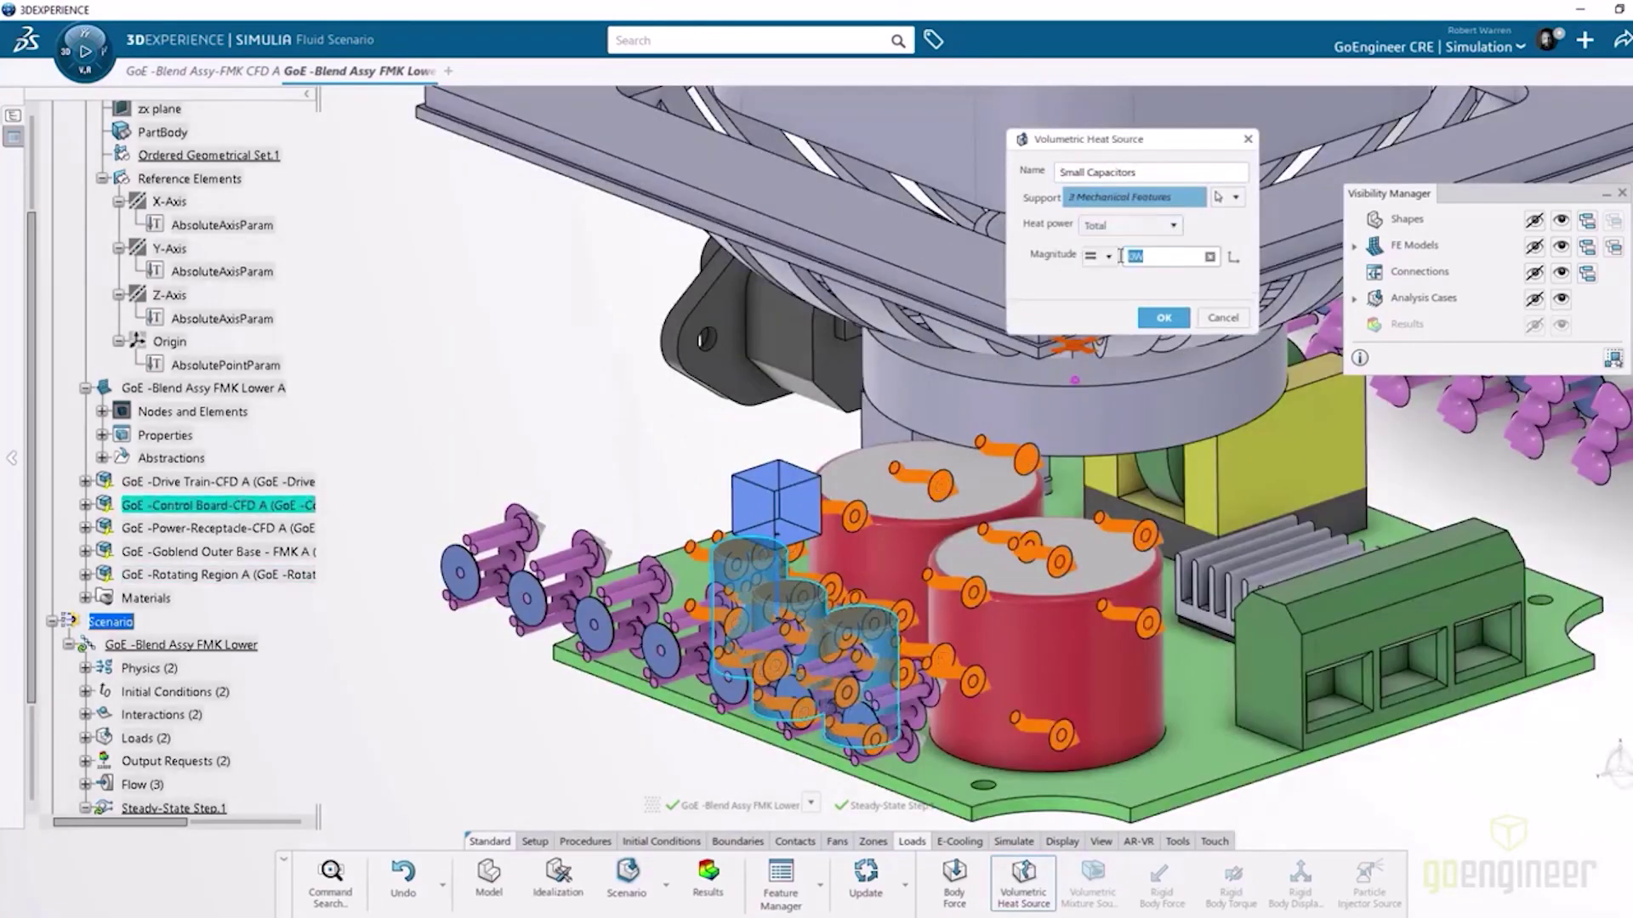
click(1163, 318)
- Add a Transformer volumetric heat source on the transformer body with total heat power
click(1023, 880)
drag(1178, 172, 1069, 175)
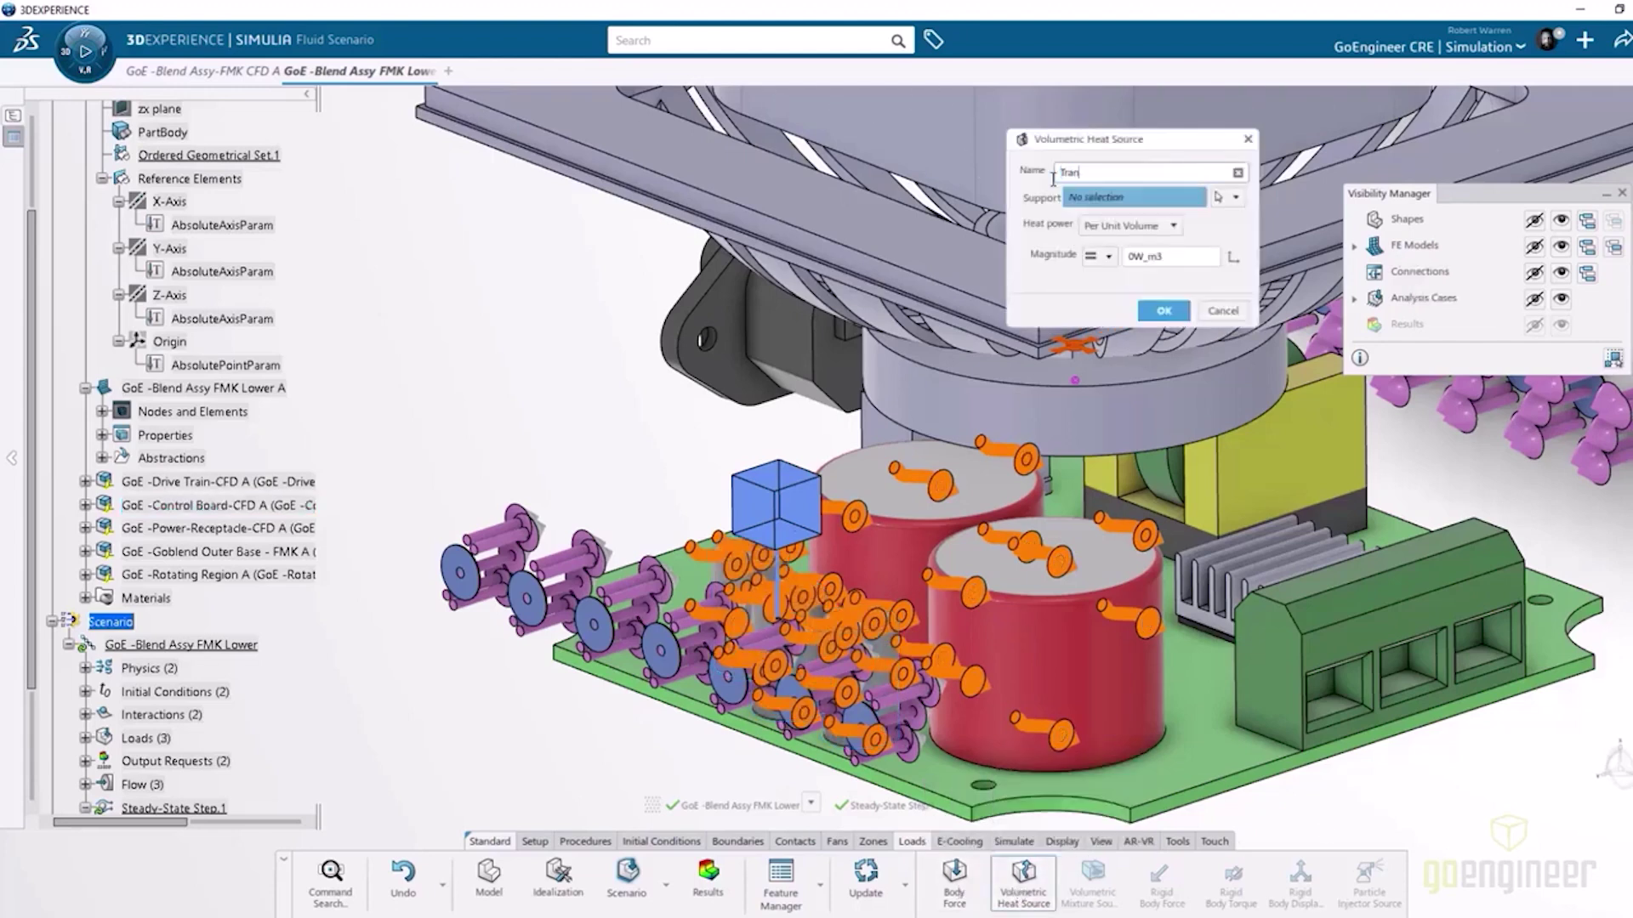
click(1224, 442)
click(1129, 226)
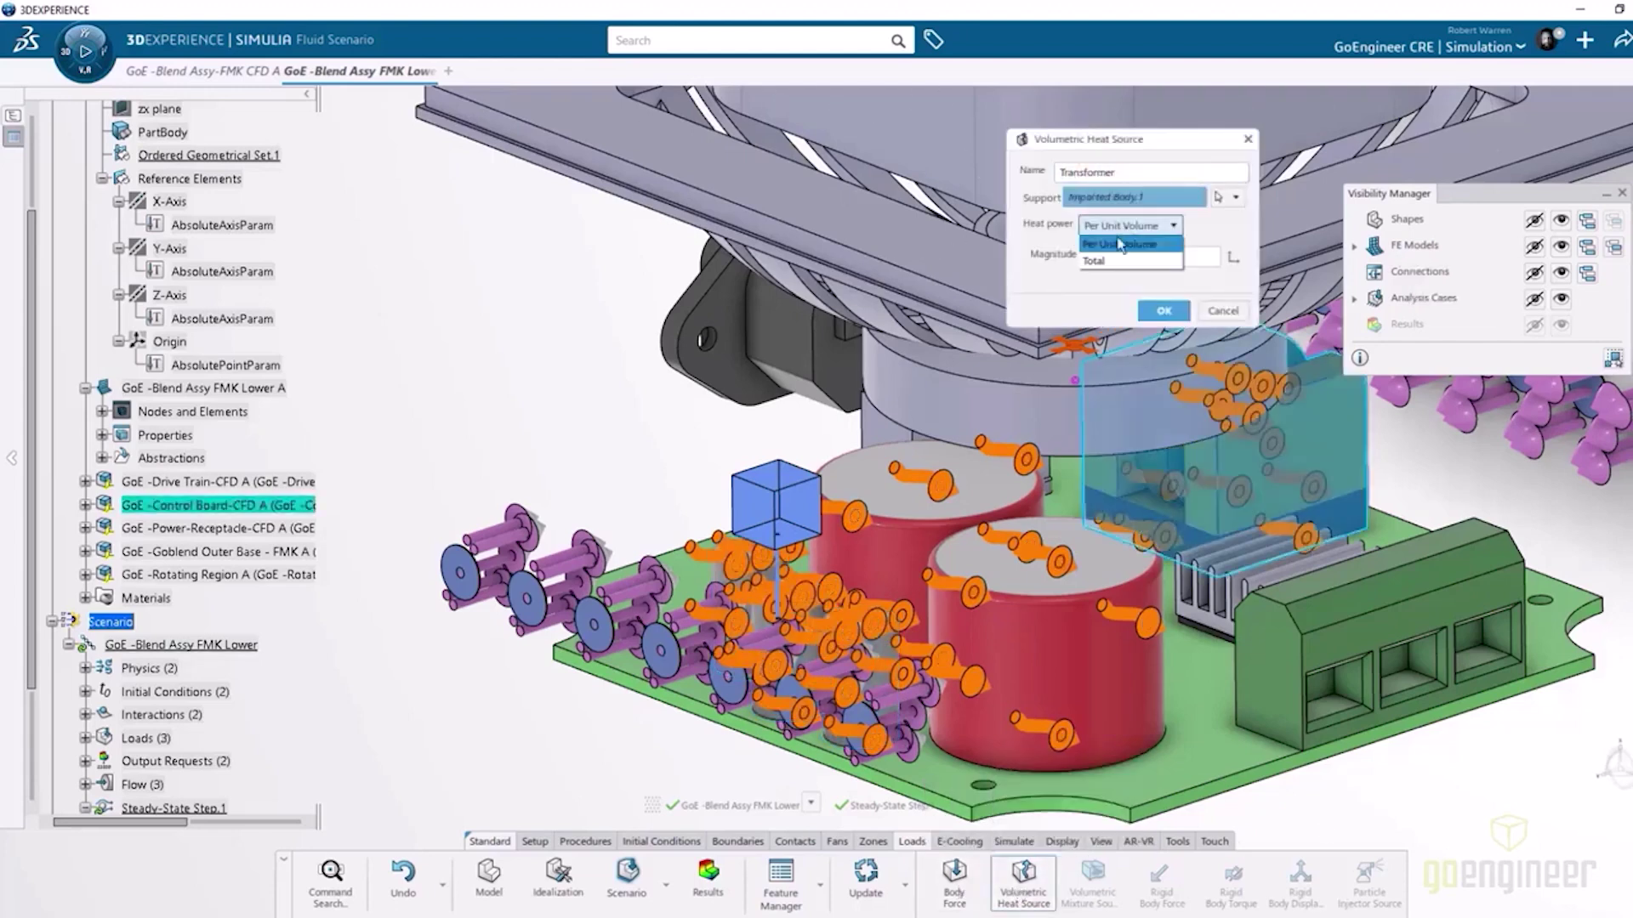
click(1114, 254)
double_click(1123, 256)
click(1163, 318)
- Add a fourth volumetric heat source named 'CH'
click(1023, 880)
drag(1178, 173, 1058, 173)
text(CH)
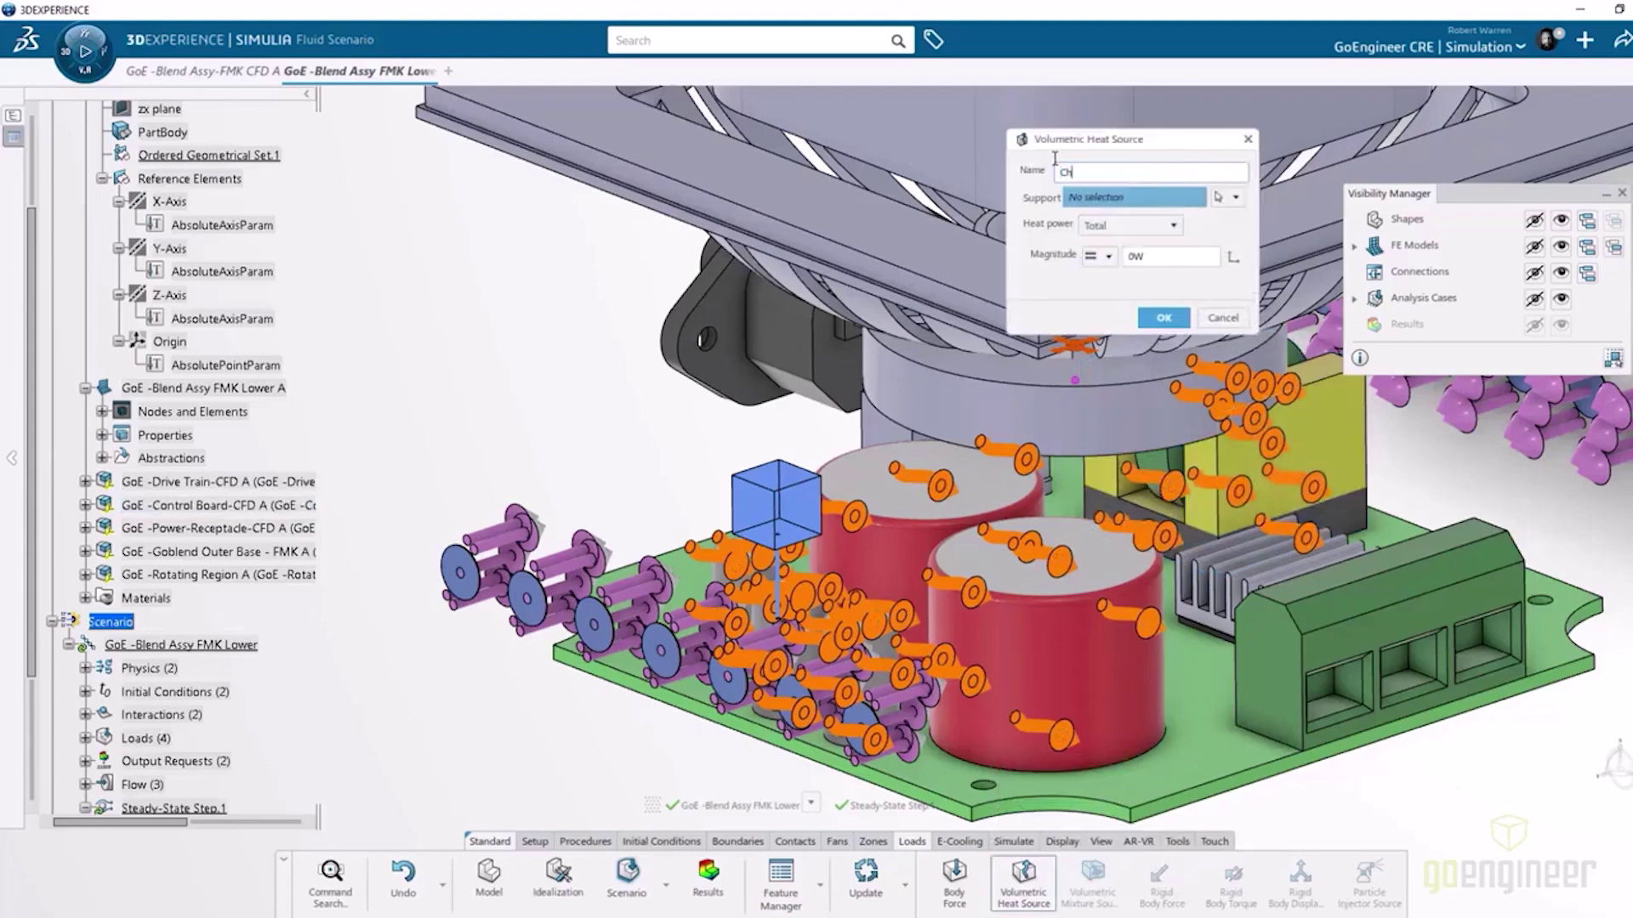
click(1163, 318)
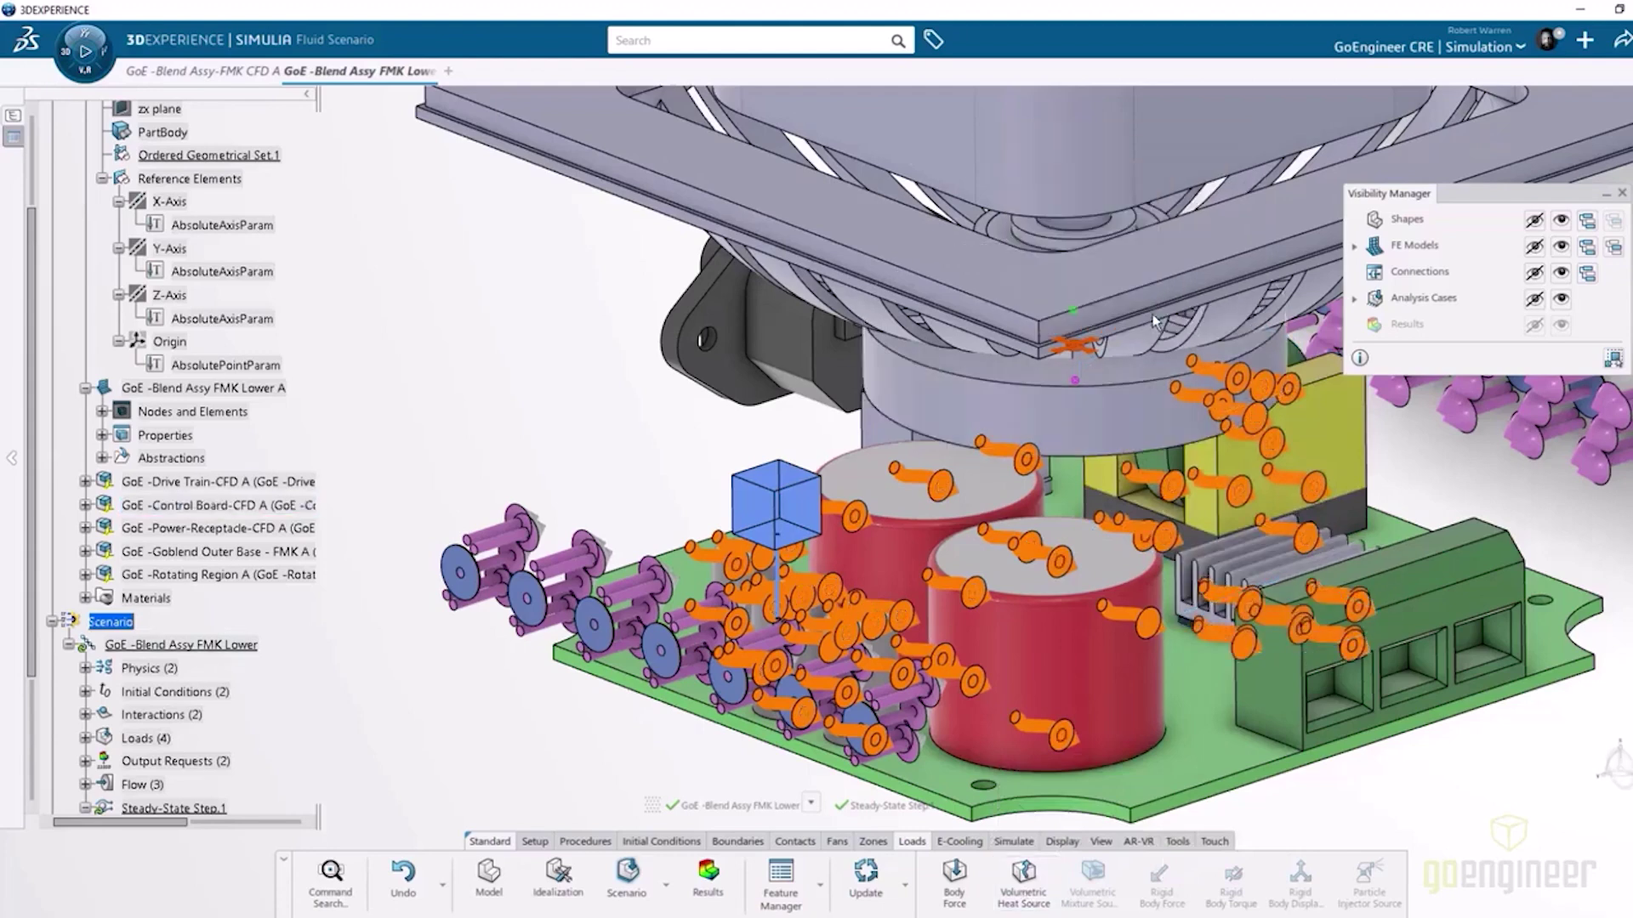
scroll(1143, 466, down, 5)
middle_drag(1143, 466, 1258, 468)
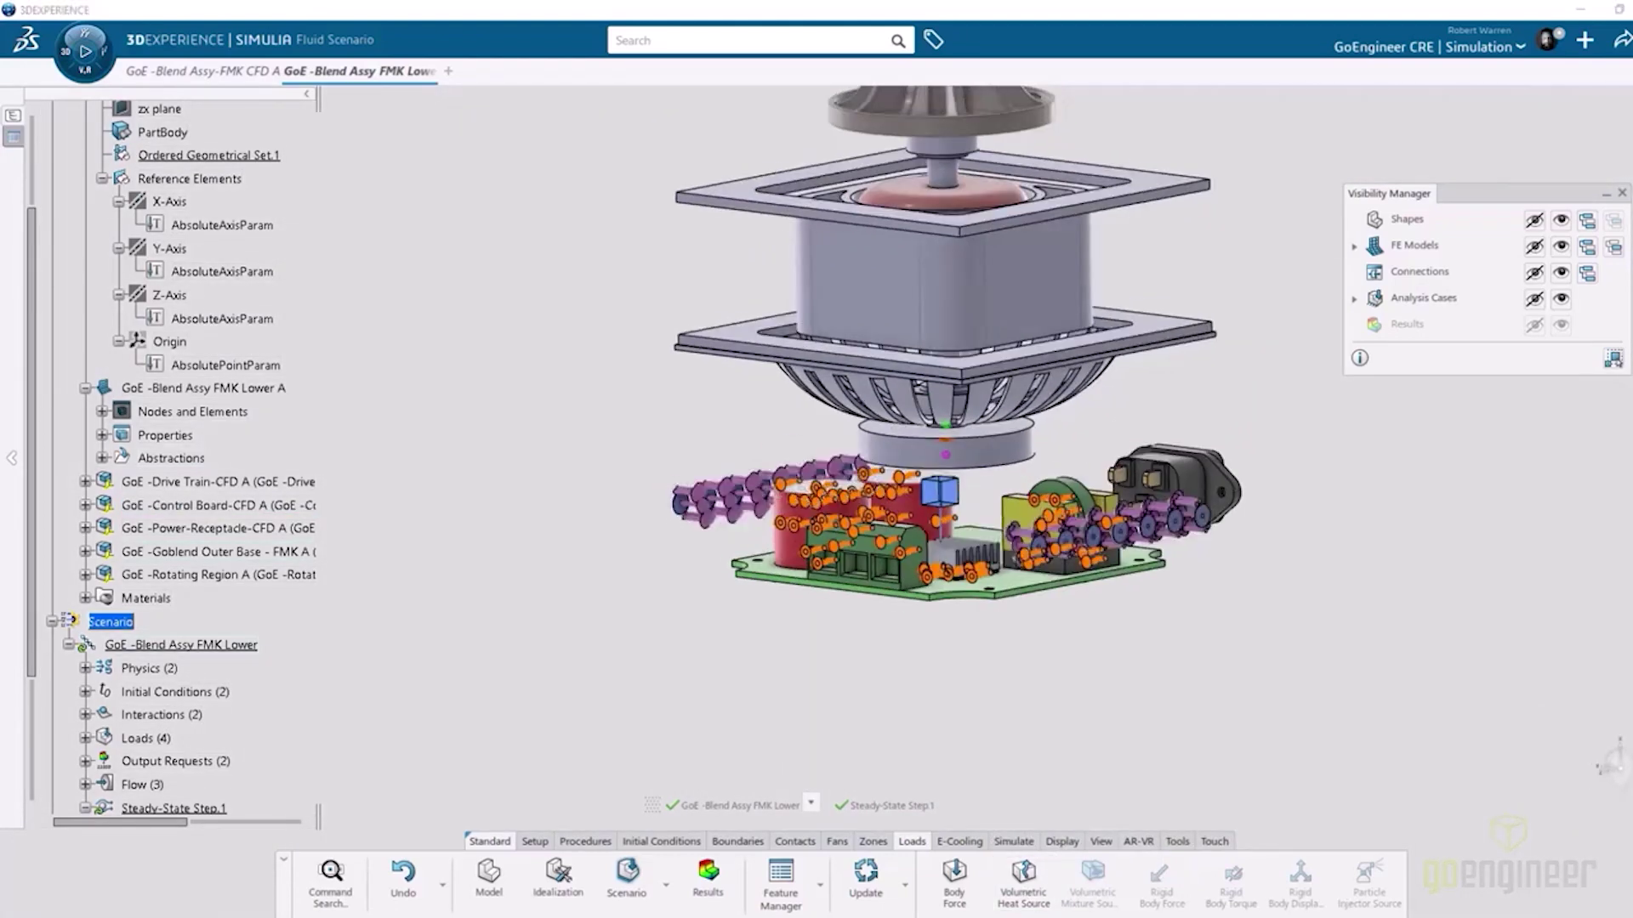
scroll(1381, 484, up, 3)
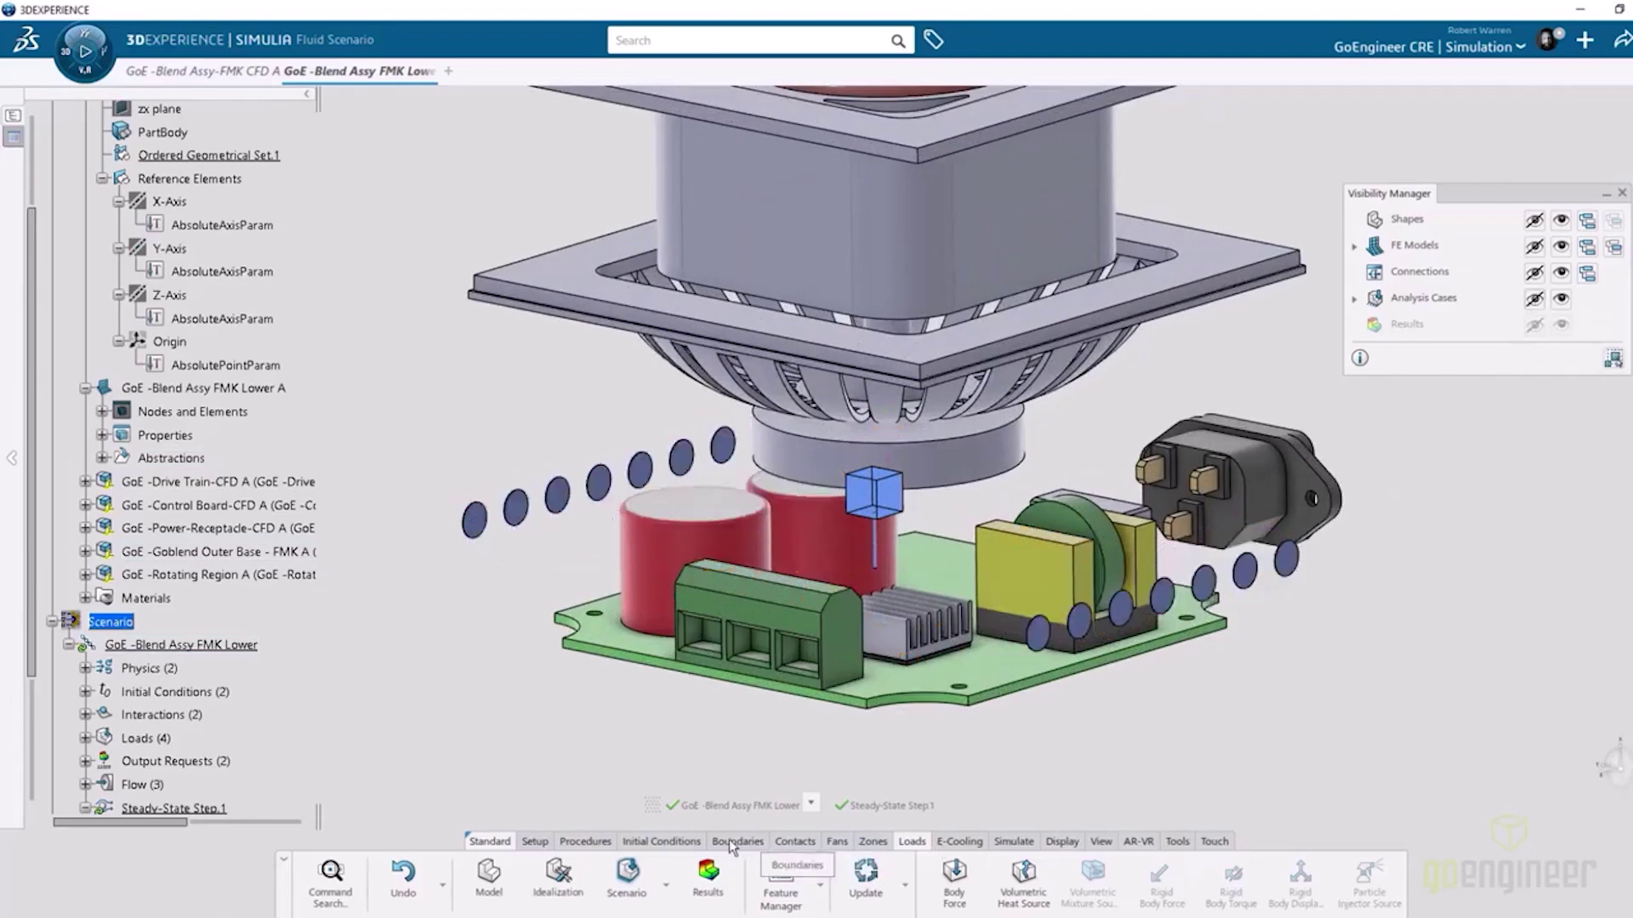
- Create a solid interface between the board face and the component bottom faces with thermal resistance 0.005
click(794, 840)
click(980, 876)
click(1050, 672)
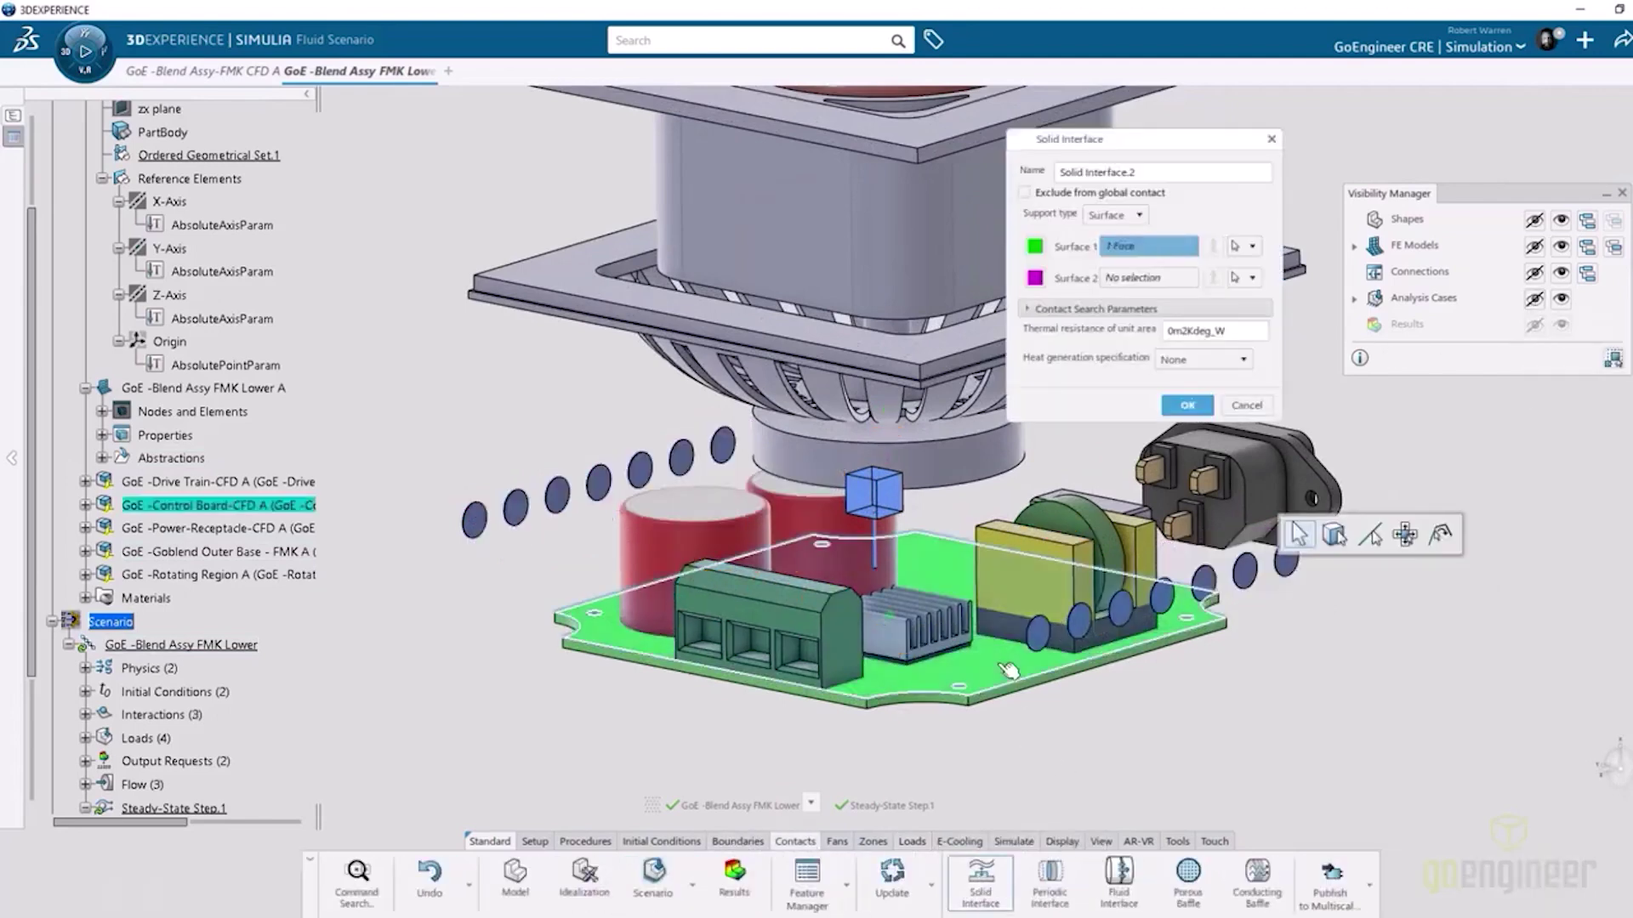
click(1132, 278)
click(1084, 523)
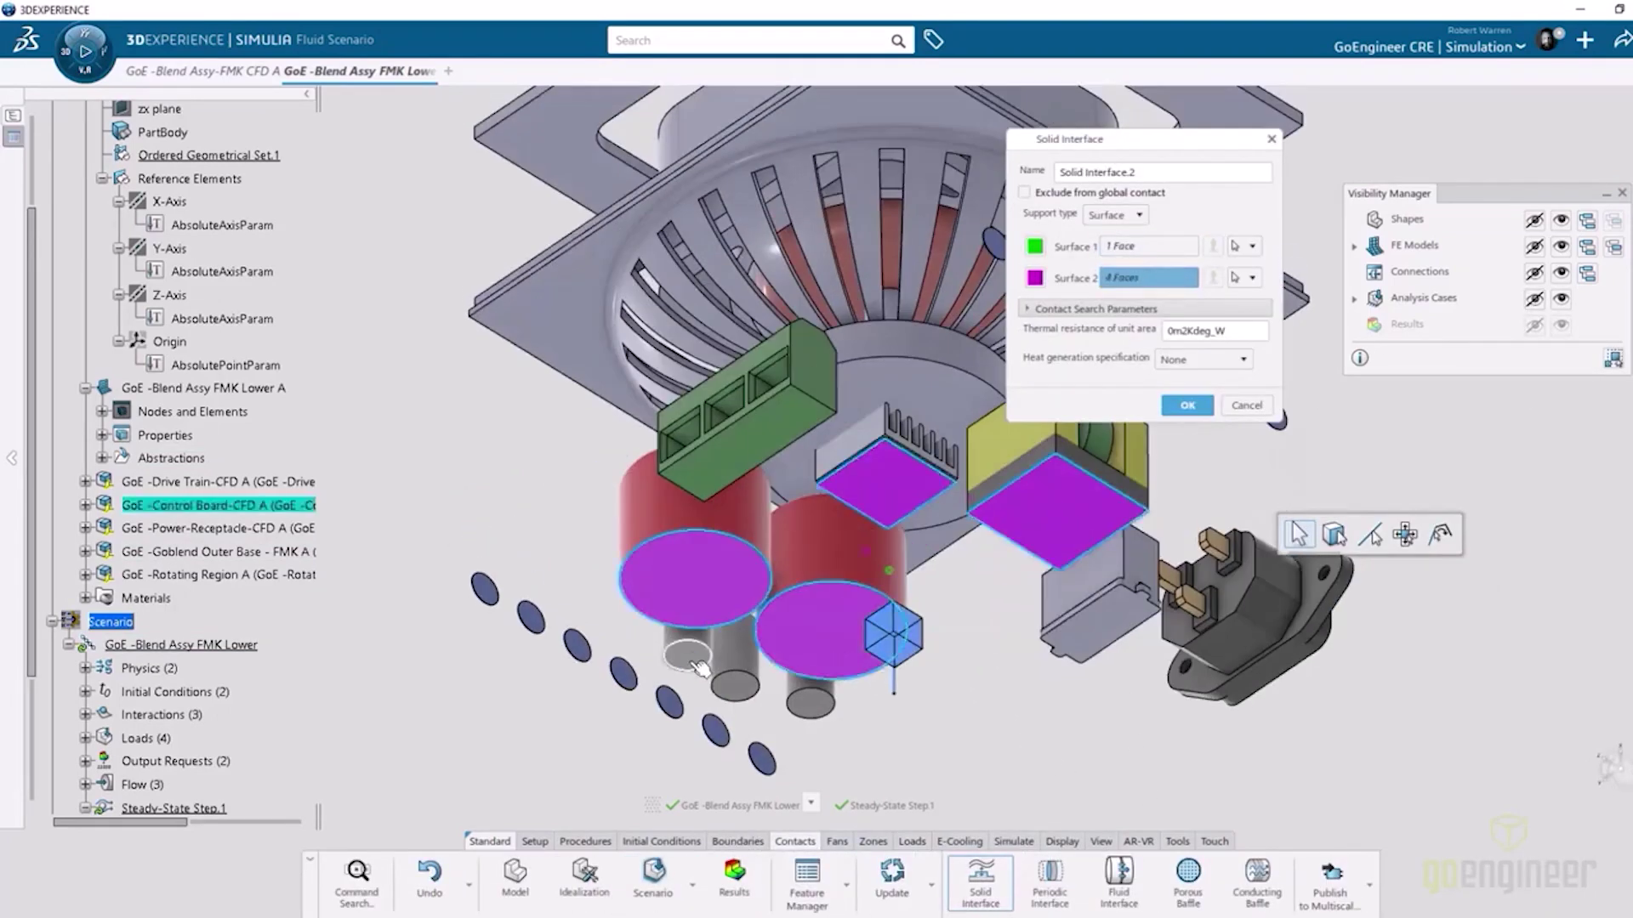
click(1227, 332)
text(0.005)
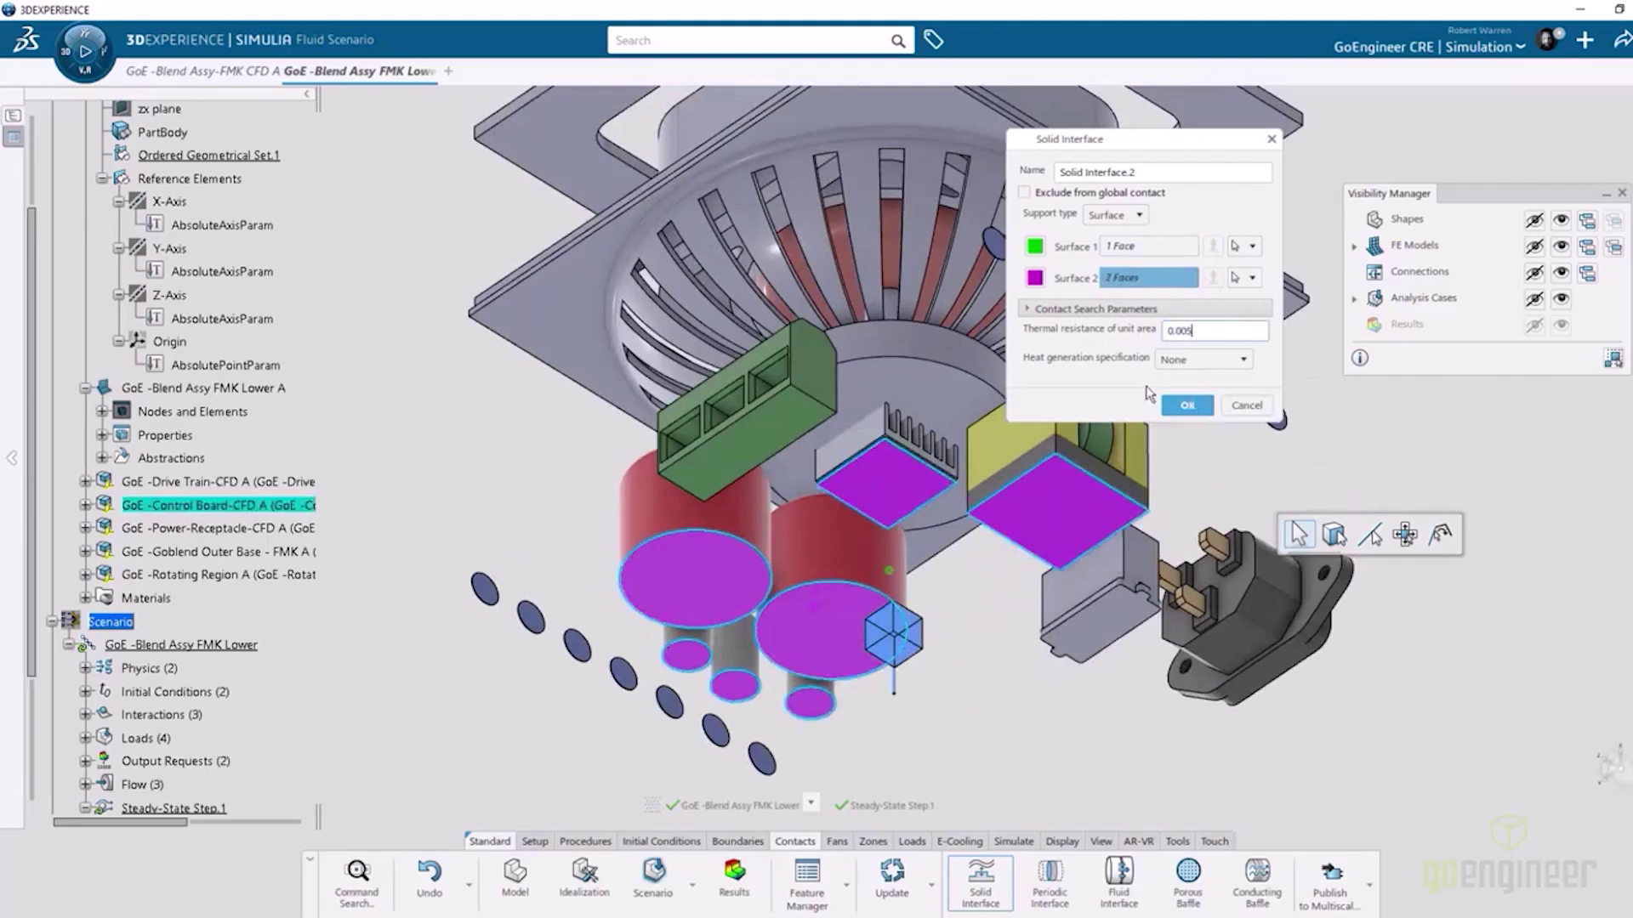
click(1187, 405)
middle_drag(1187, 405, 1111, 506)
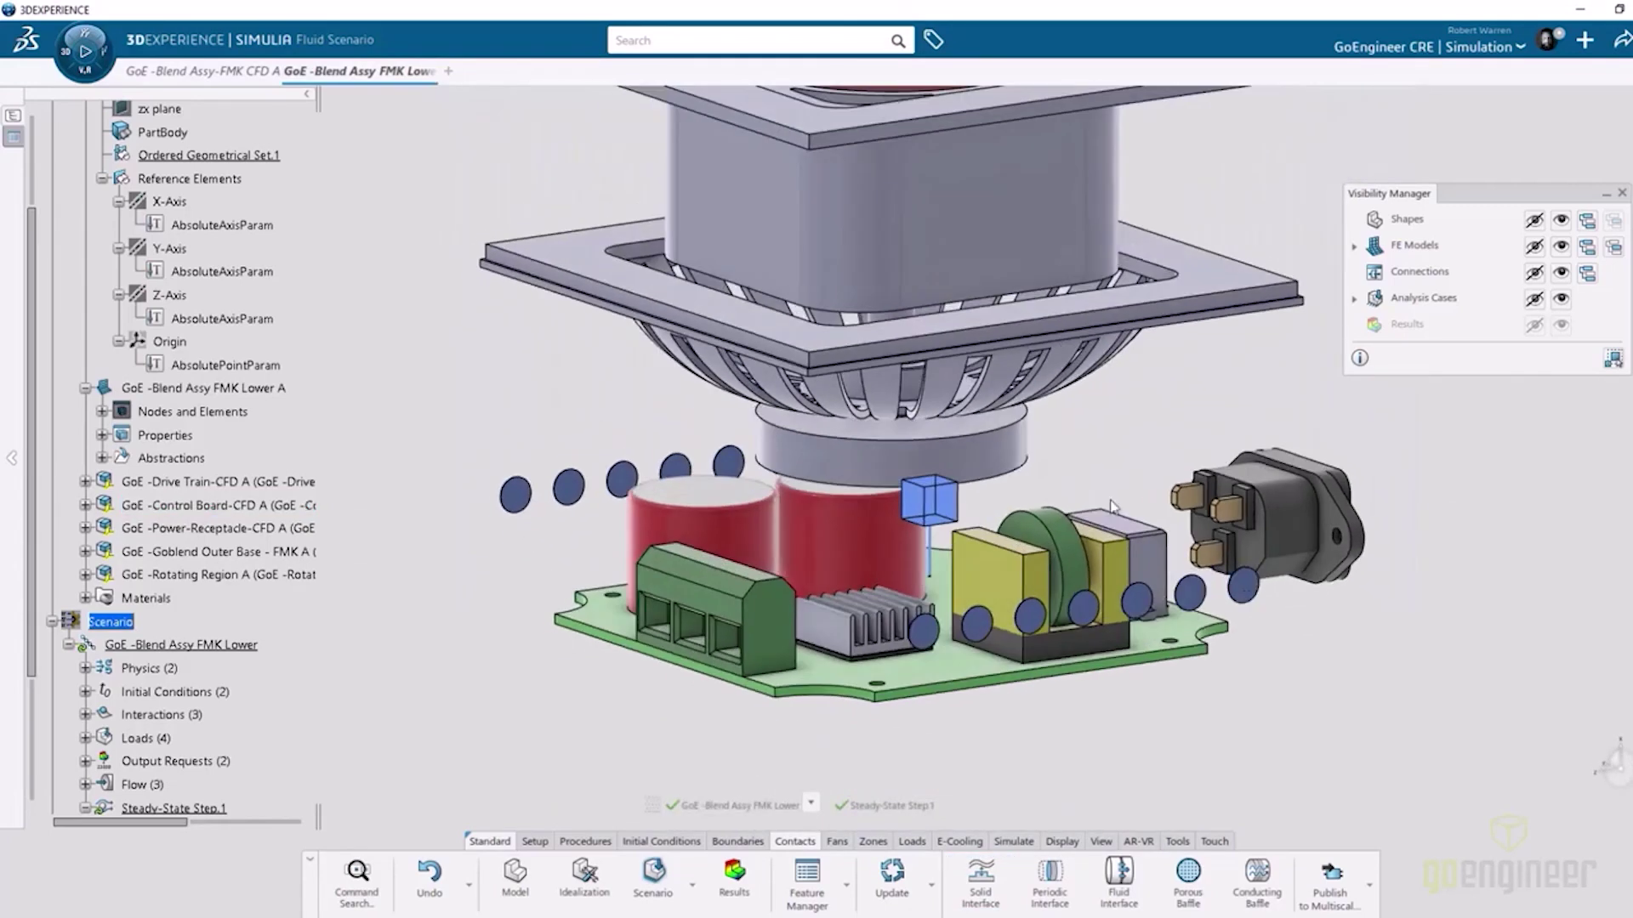
scroll(1110, 506, down, 5)
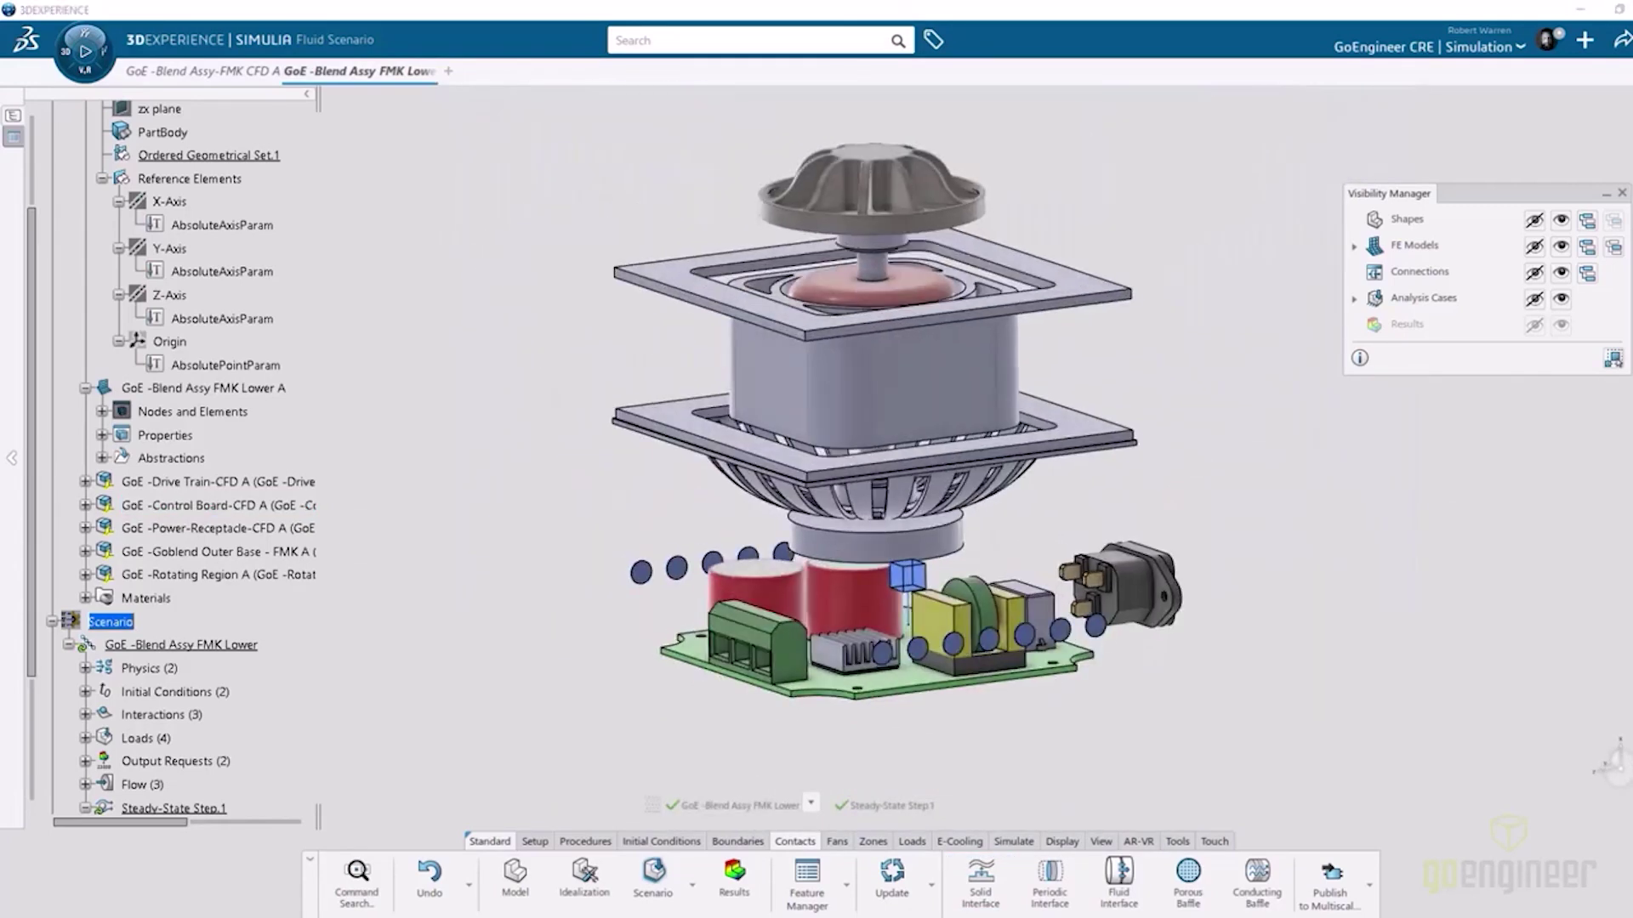
- Review the Fluid Physics.1 Defaults settings and close them unchanged
double_click(255, 461)
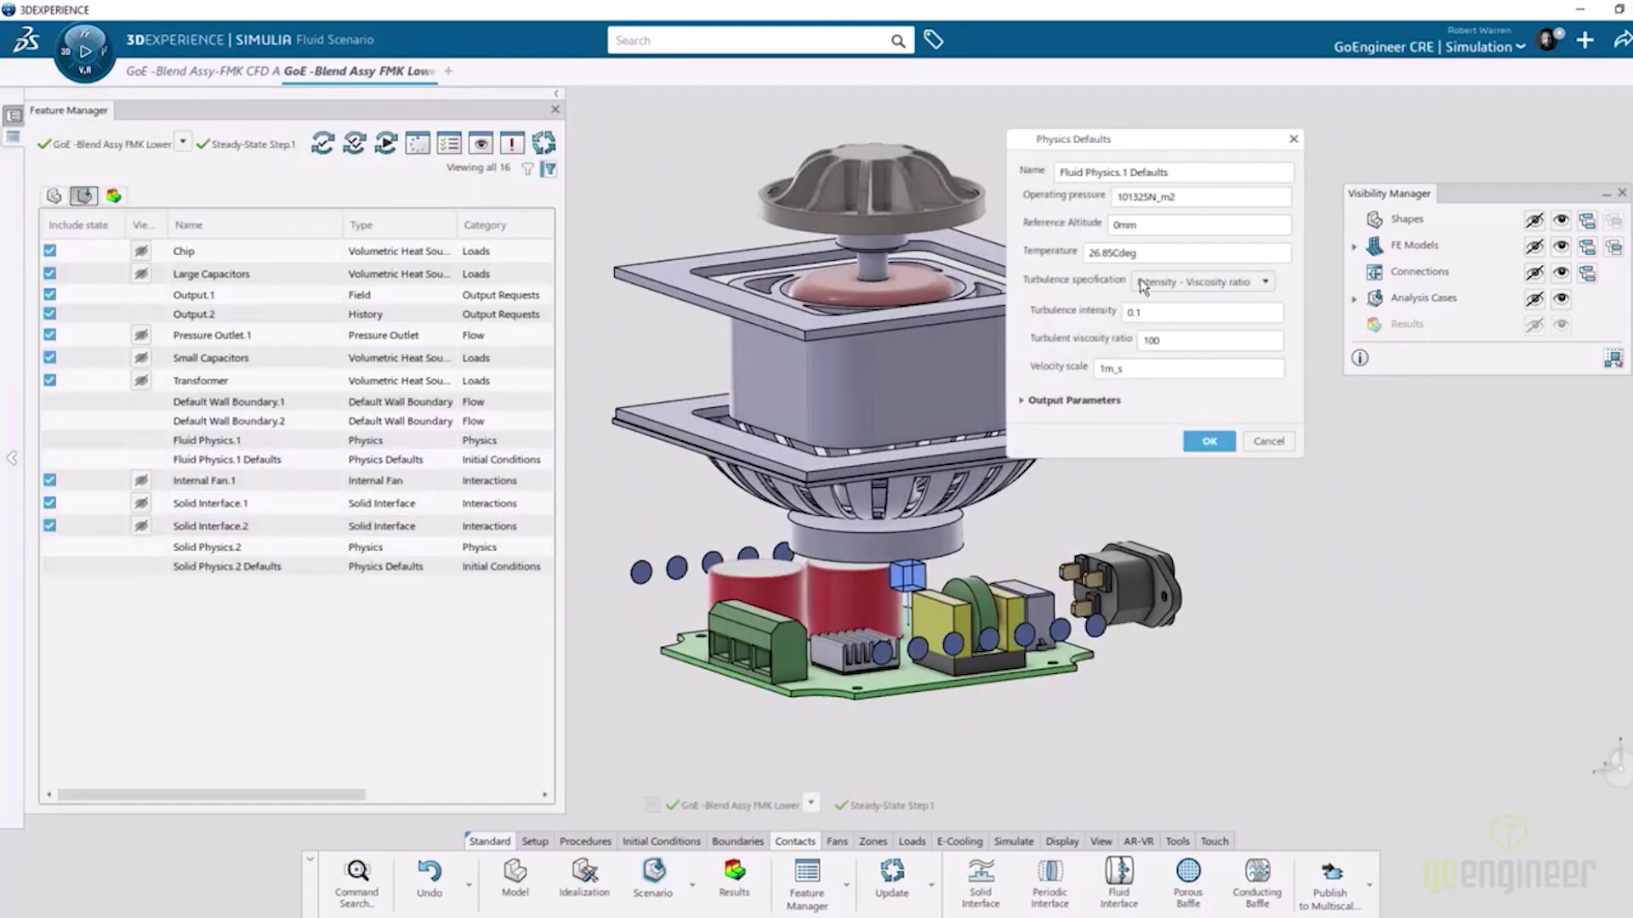
click(1208, 438)
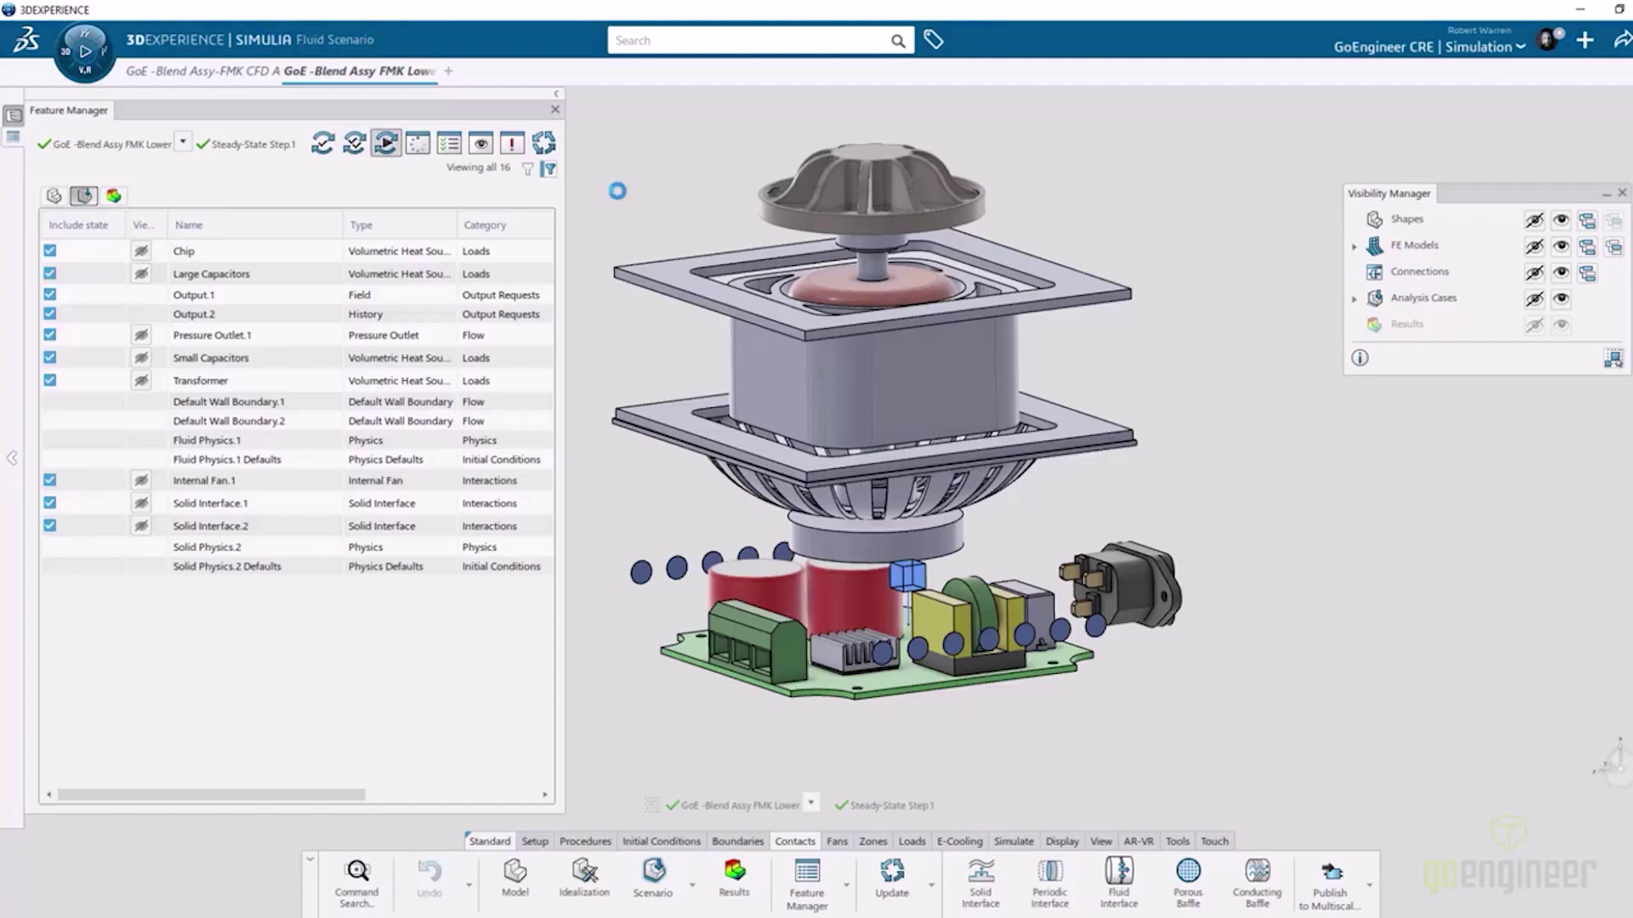
- Run the simulation with Location set to Cloud and the Default configuration
click(511, 219)
click(459, 265)
click(670, 307)
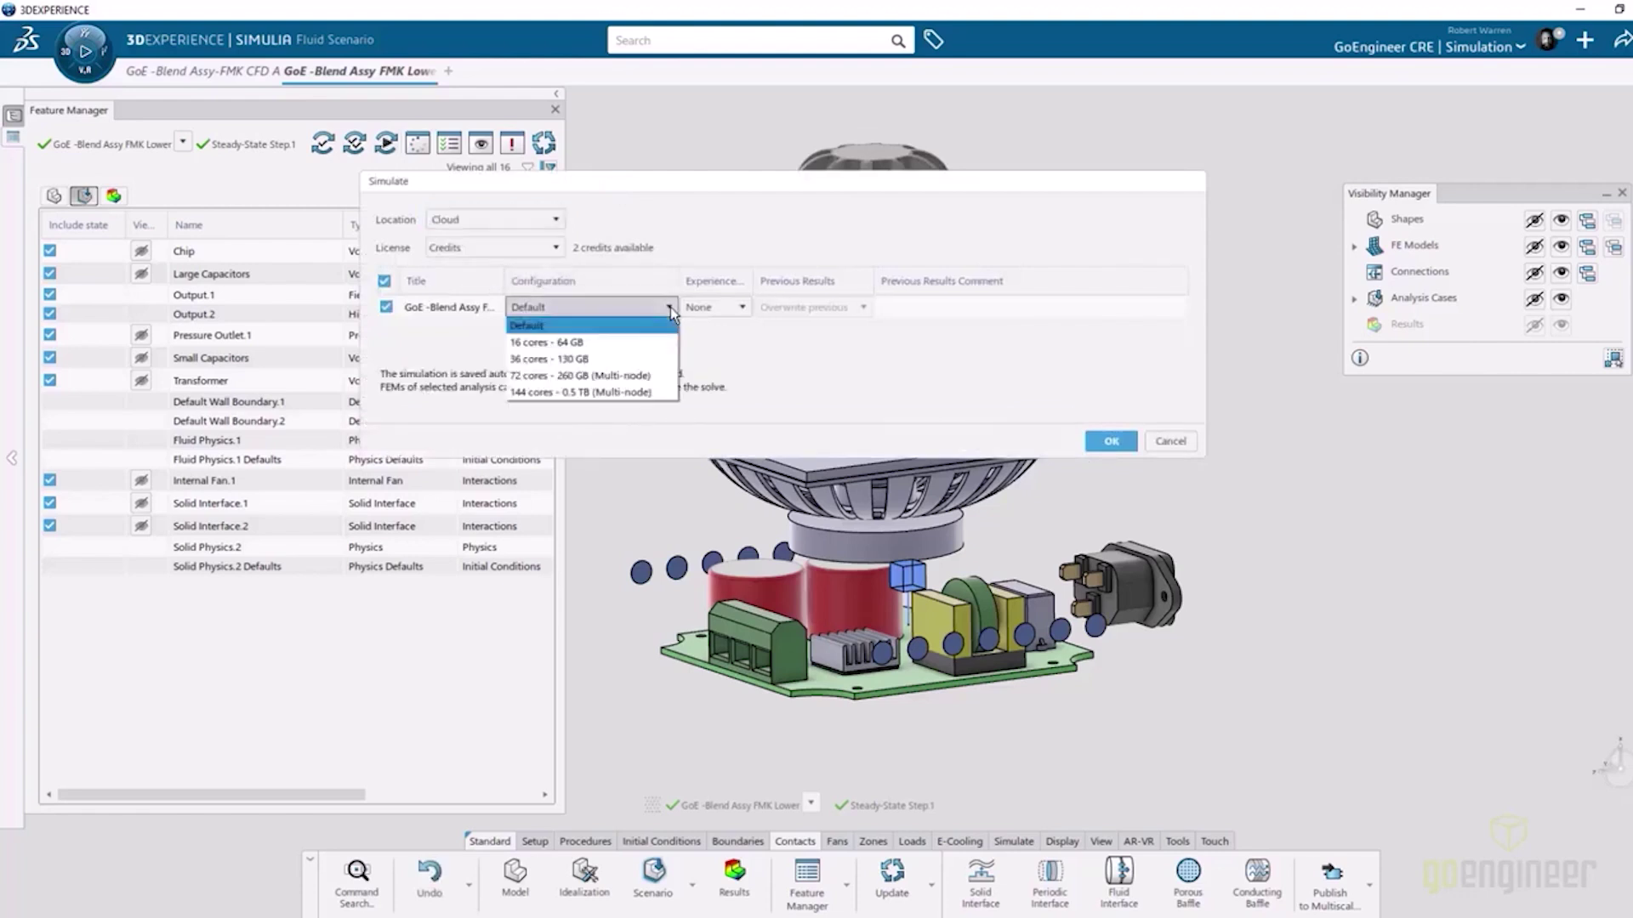
click(663, 326)
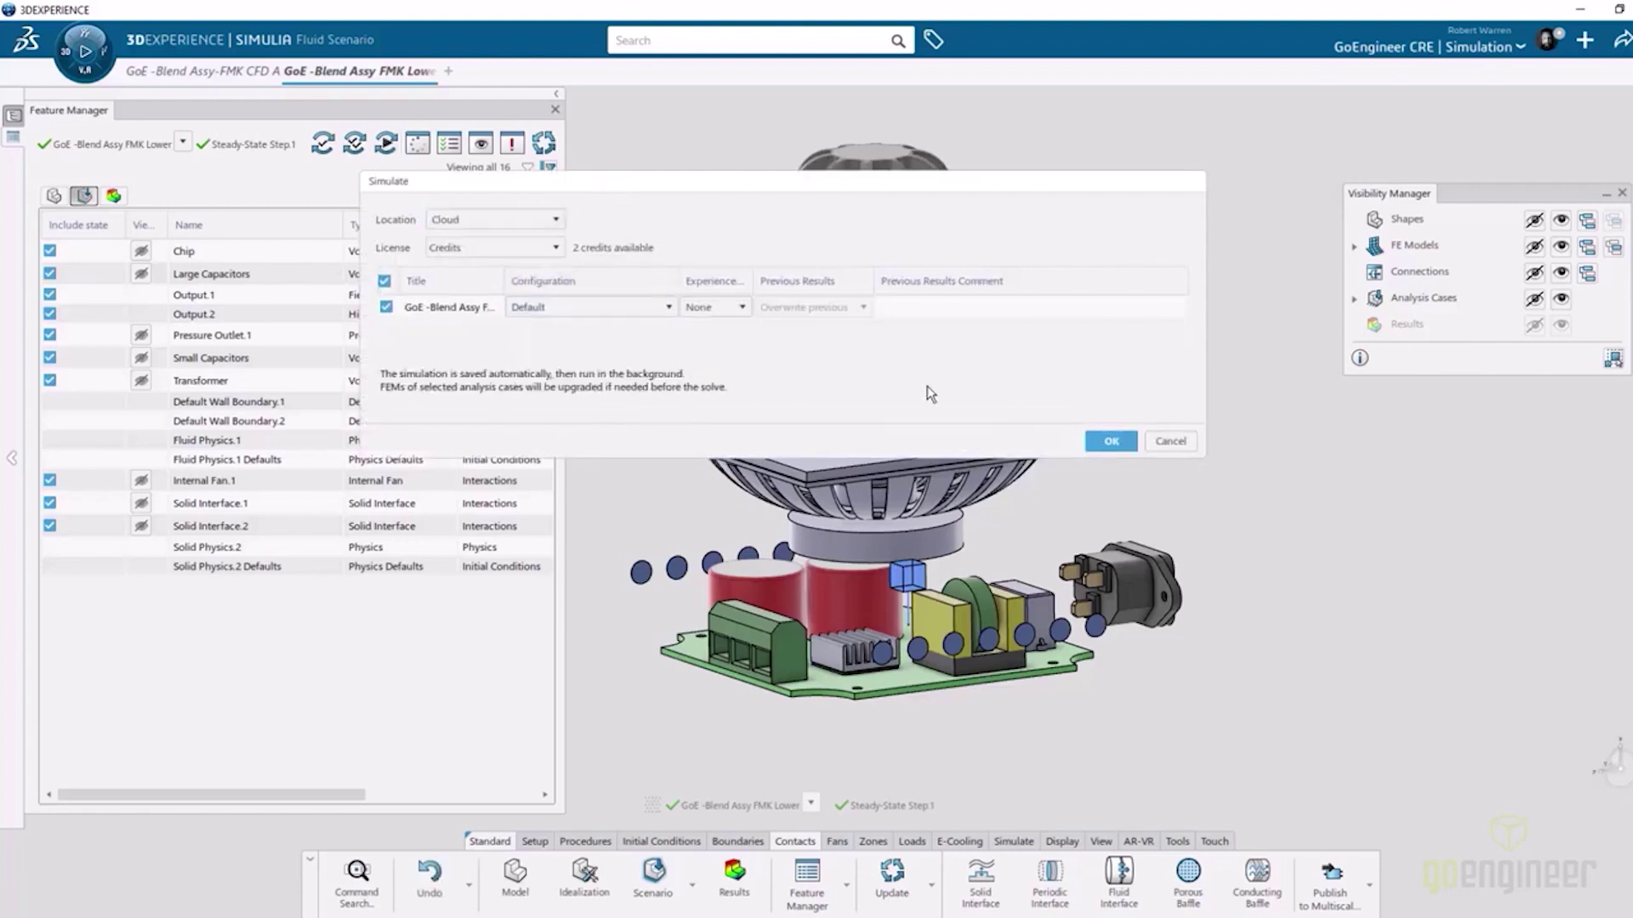
click(1108, 441)
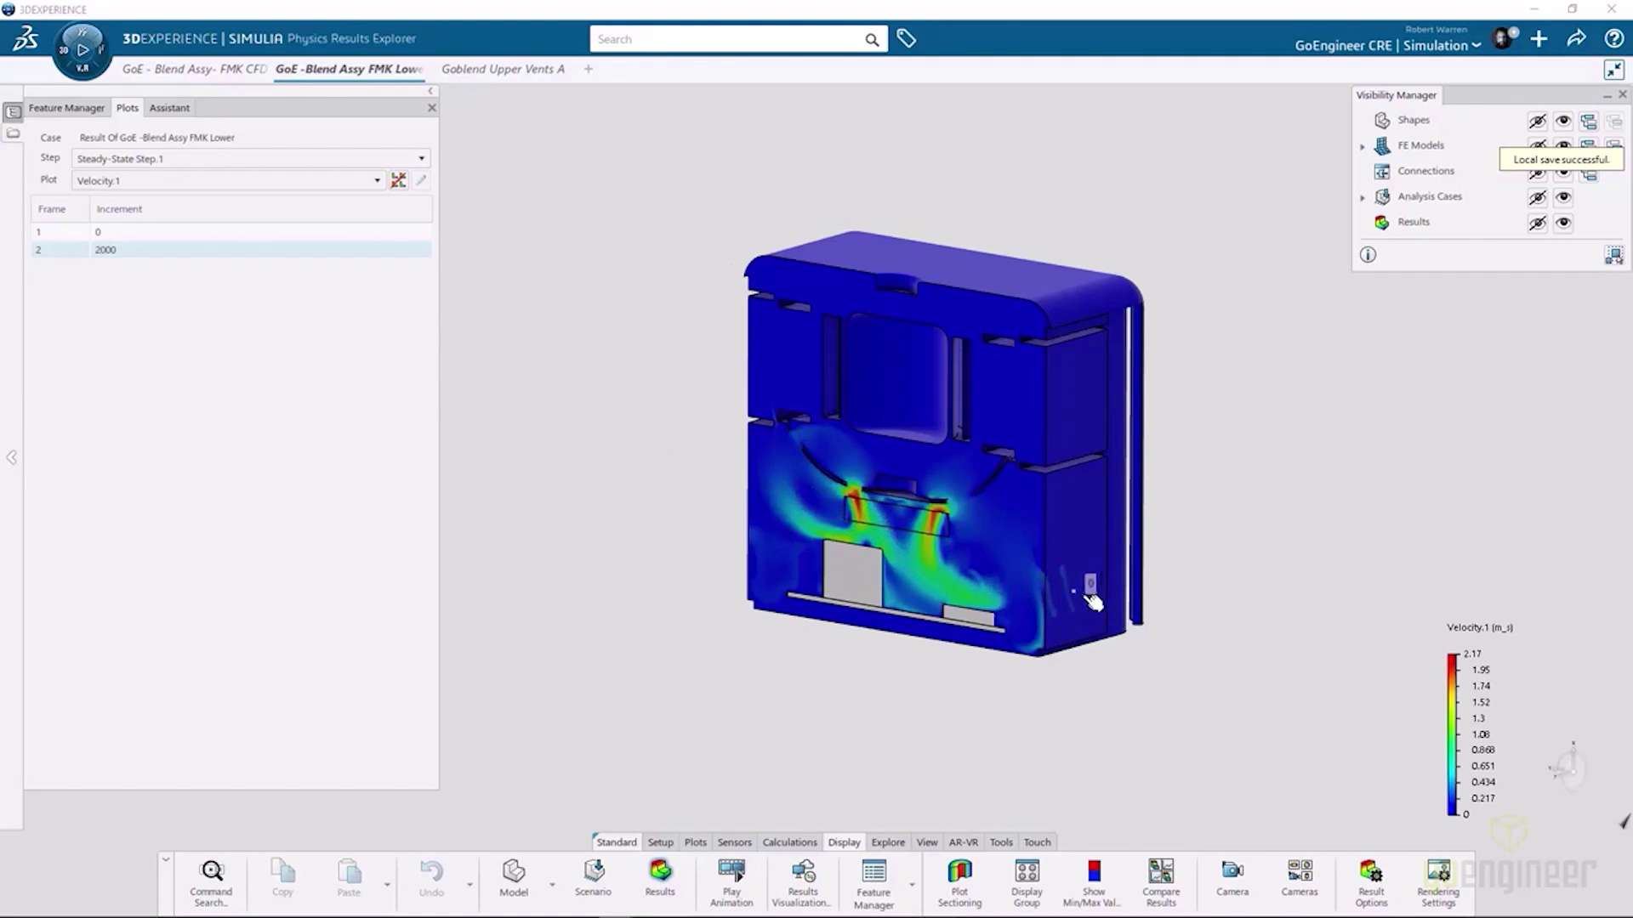
click(985, 881)
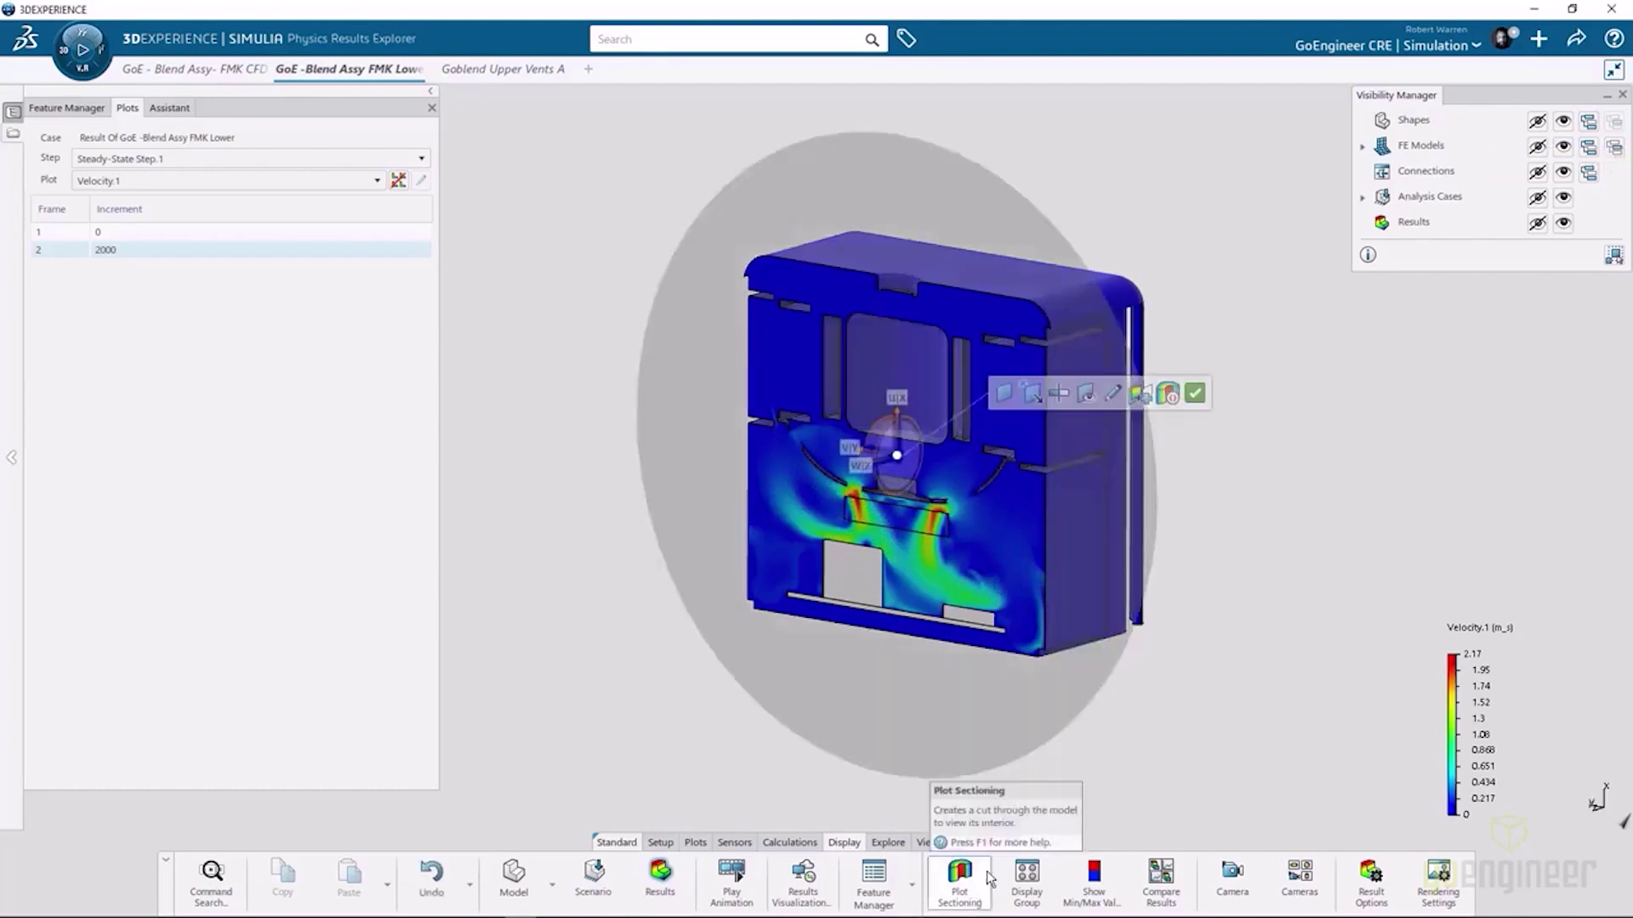
click(1170, 395)
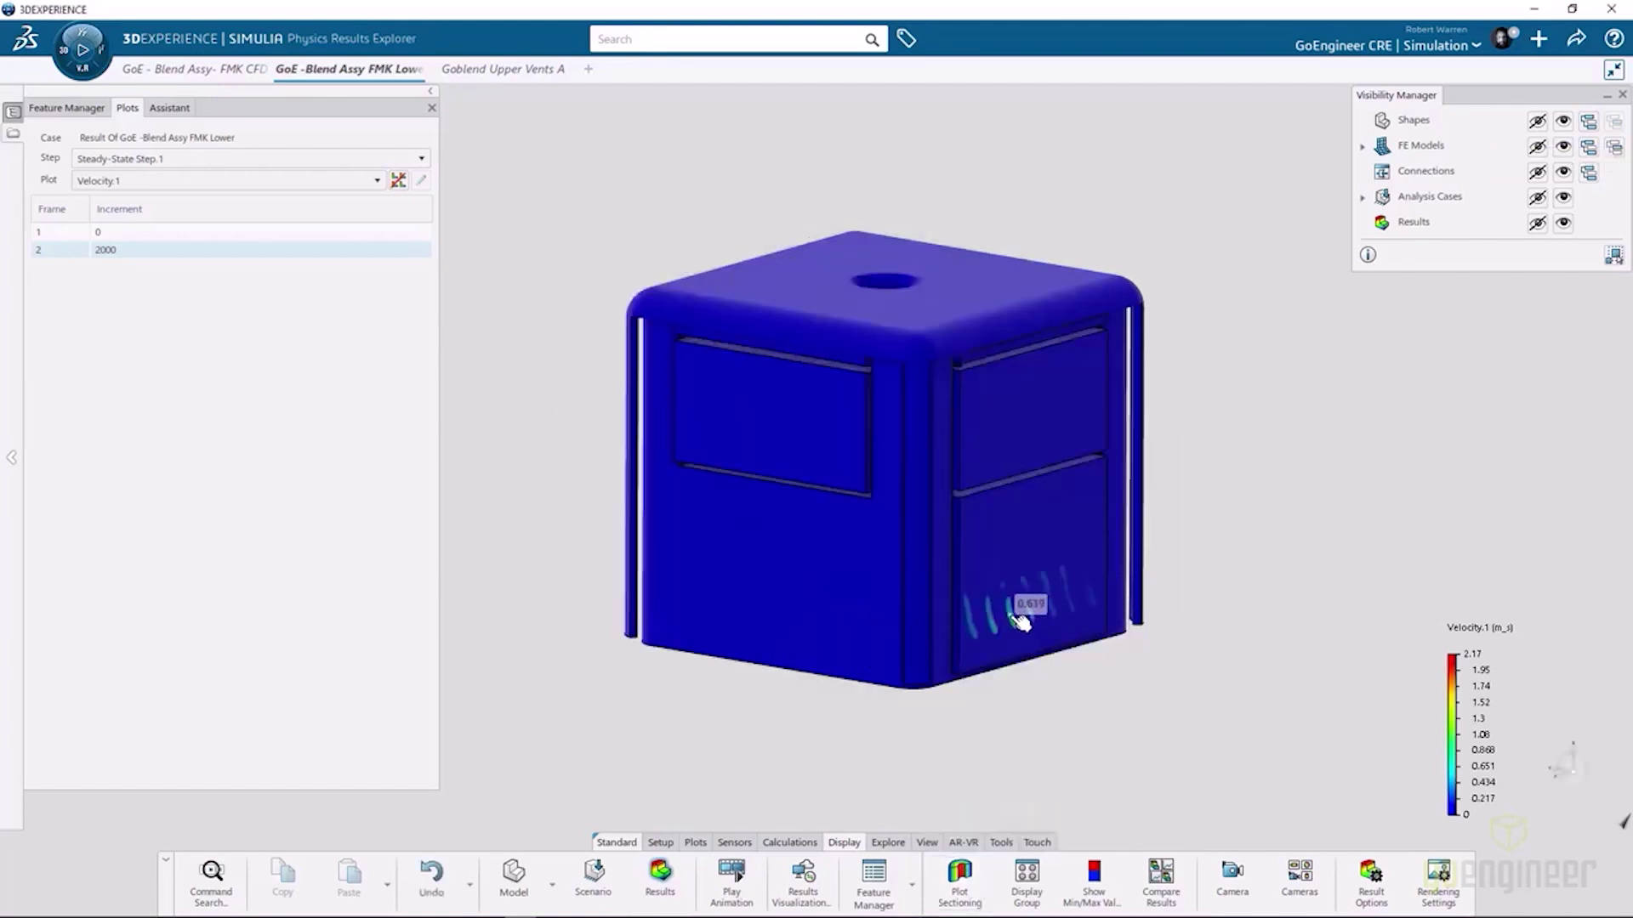
middle_drag(960, 723, 1220, 703)
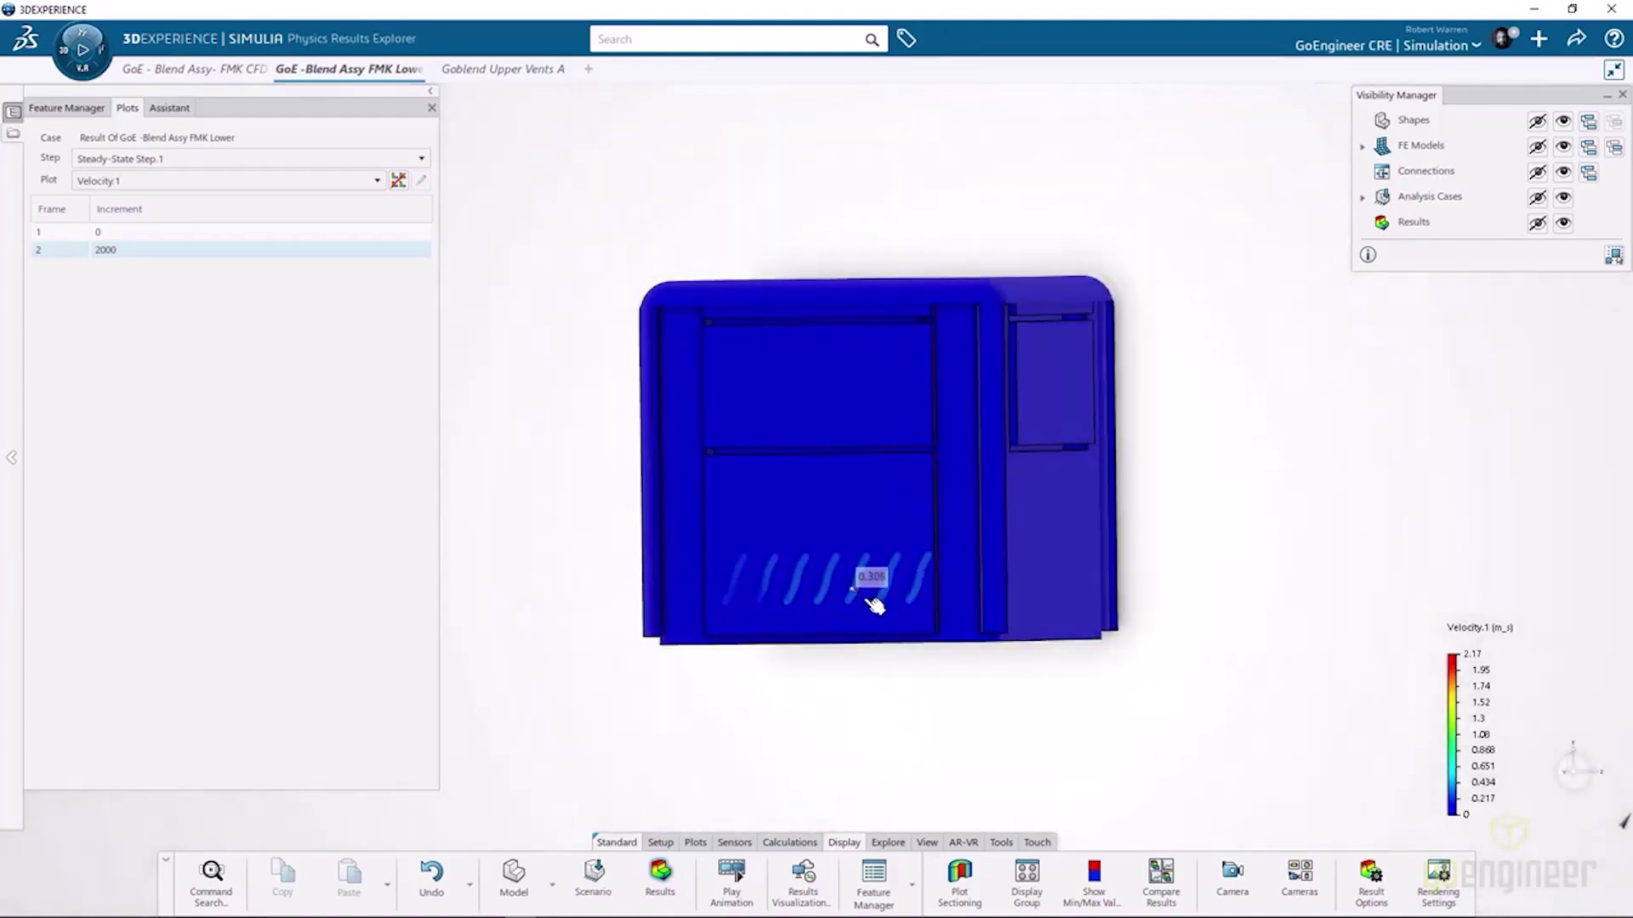
middle_drag(875, 605, 755, 707)
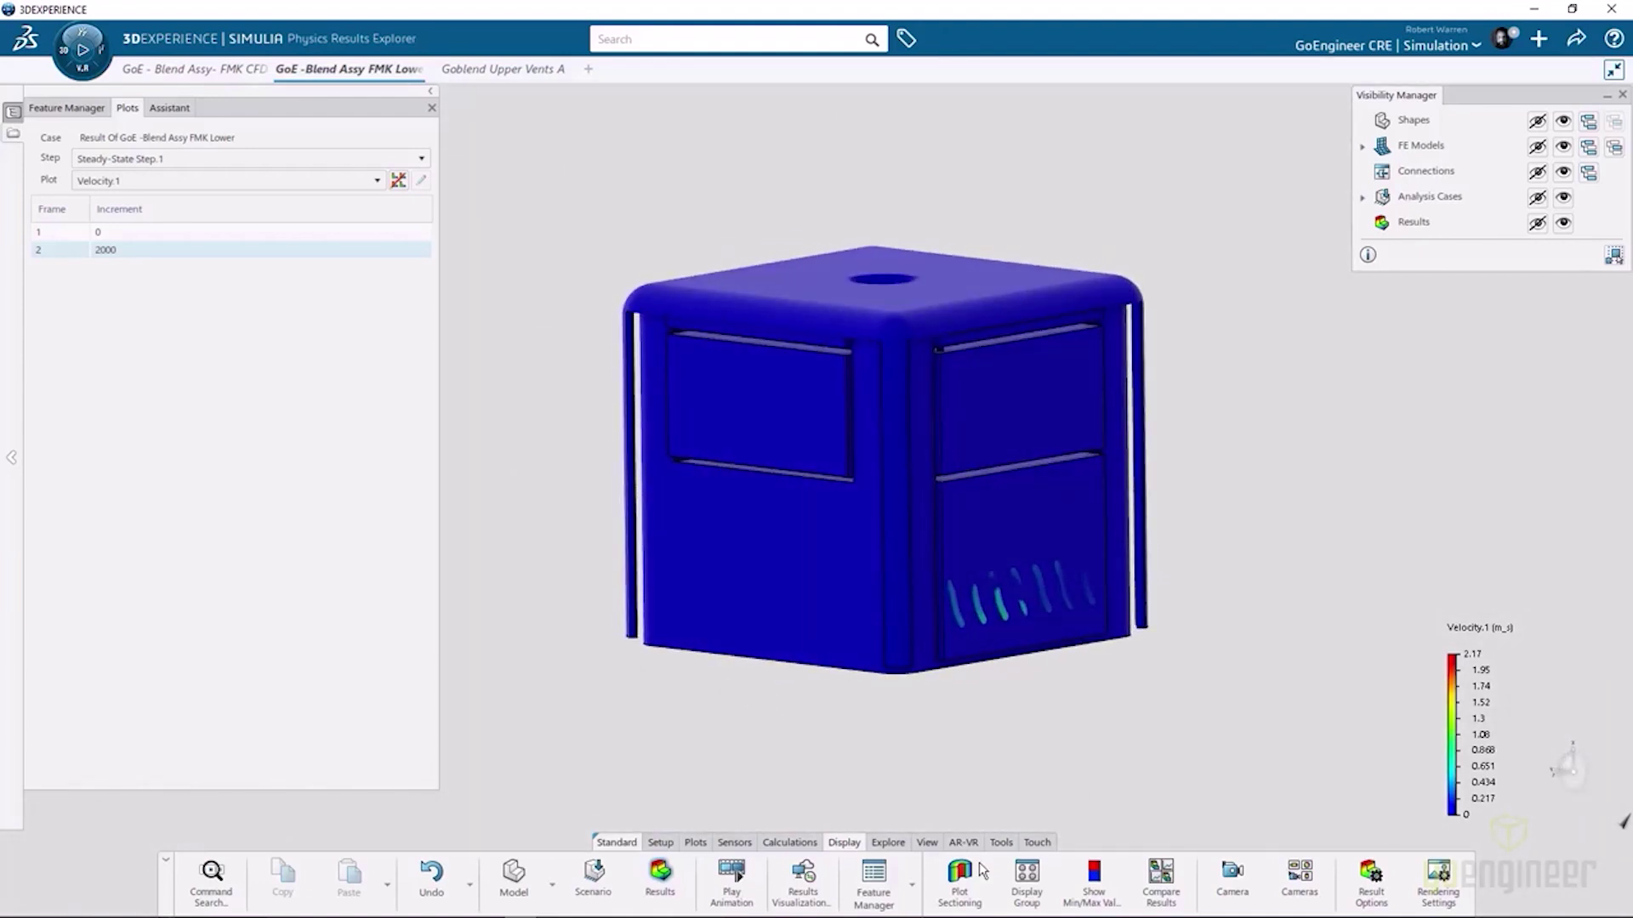
click(959, 880)
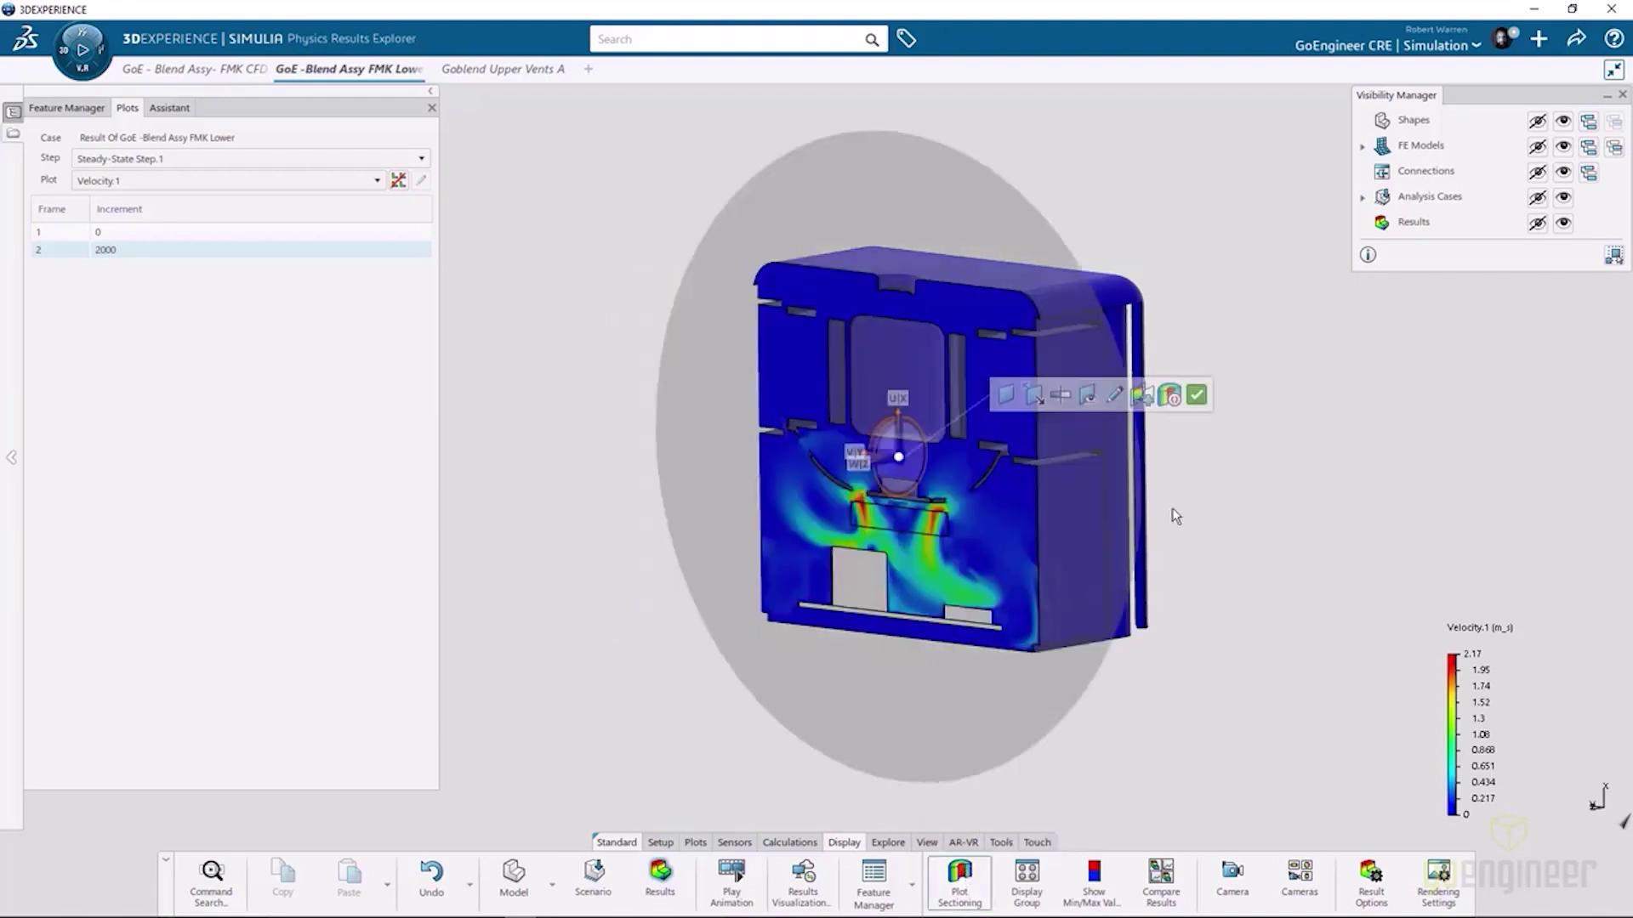
click(1197, 396)
- Display the Temperature.1 plot and tilt its section plane deeper through the model
click(273, 181)
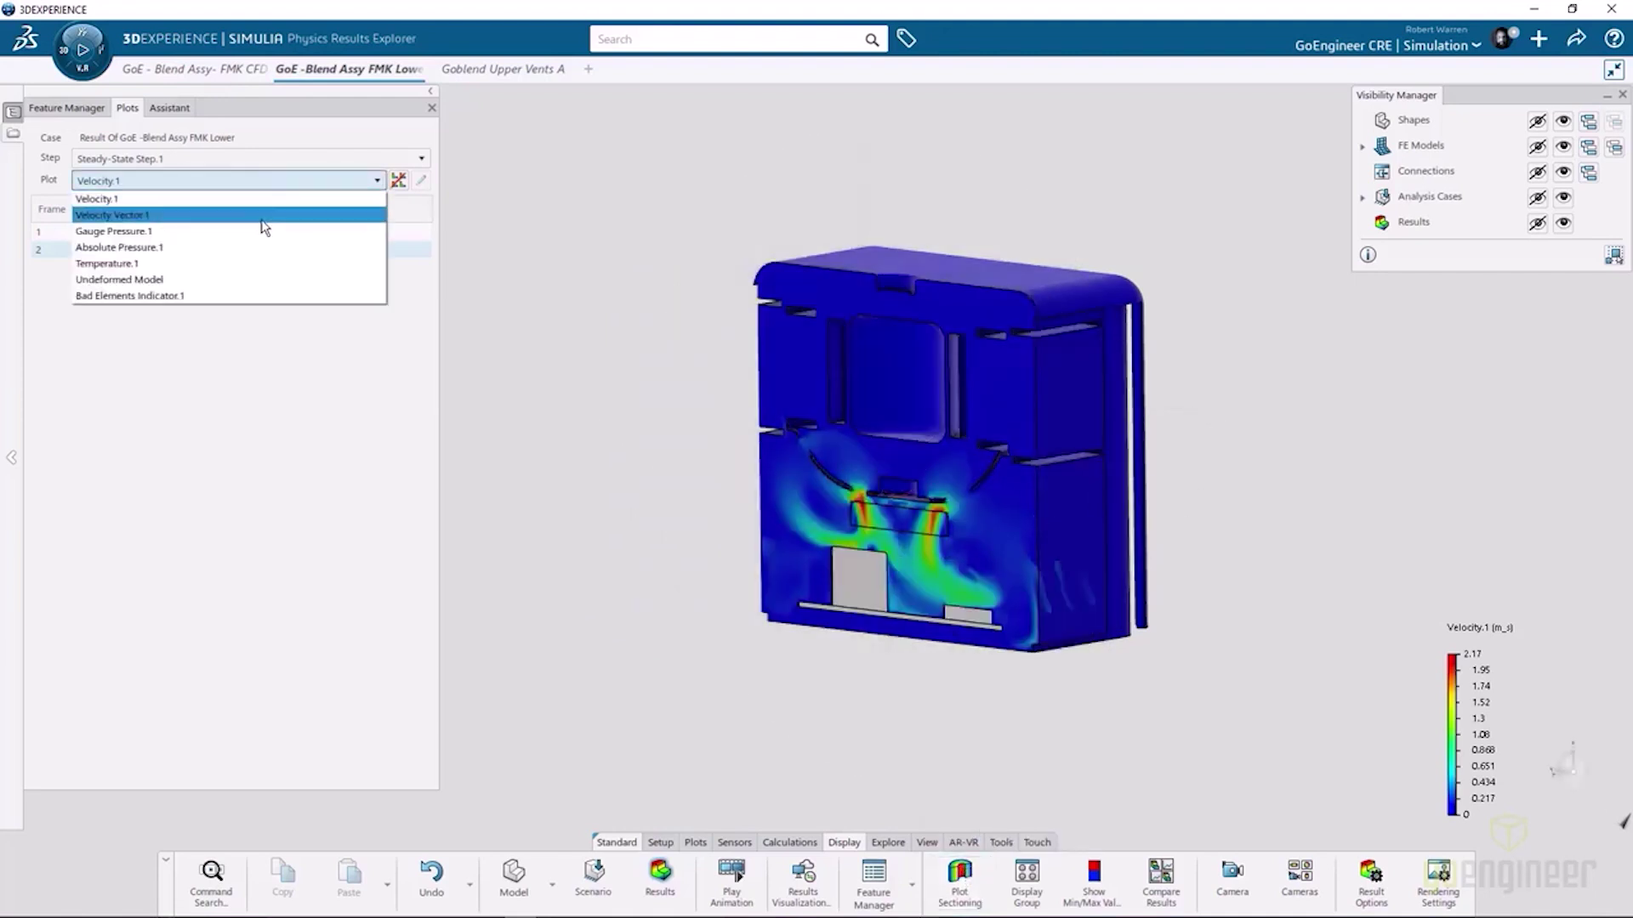
click(257, 263)
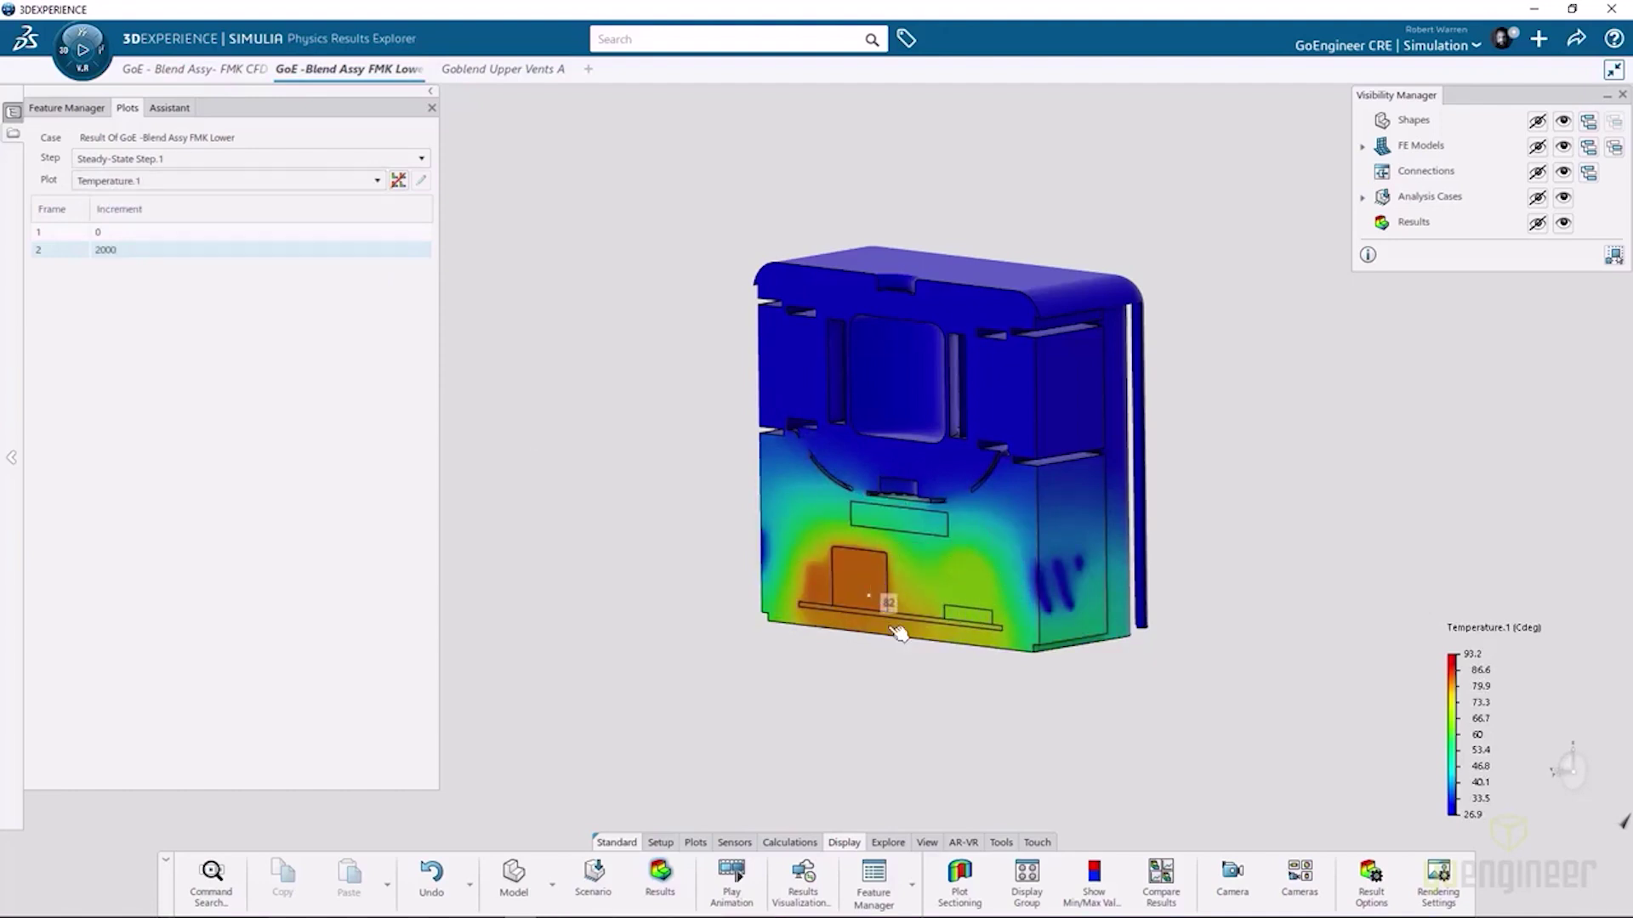
click(959, 880)
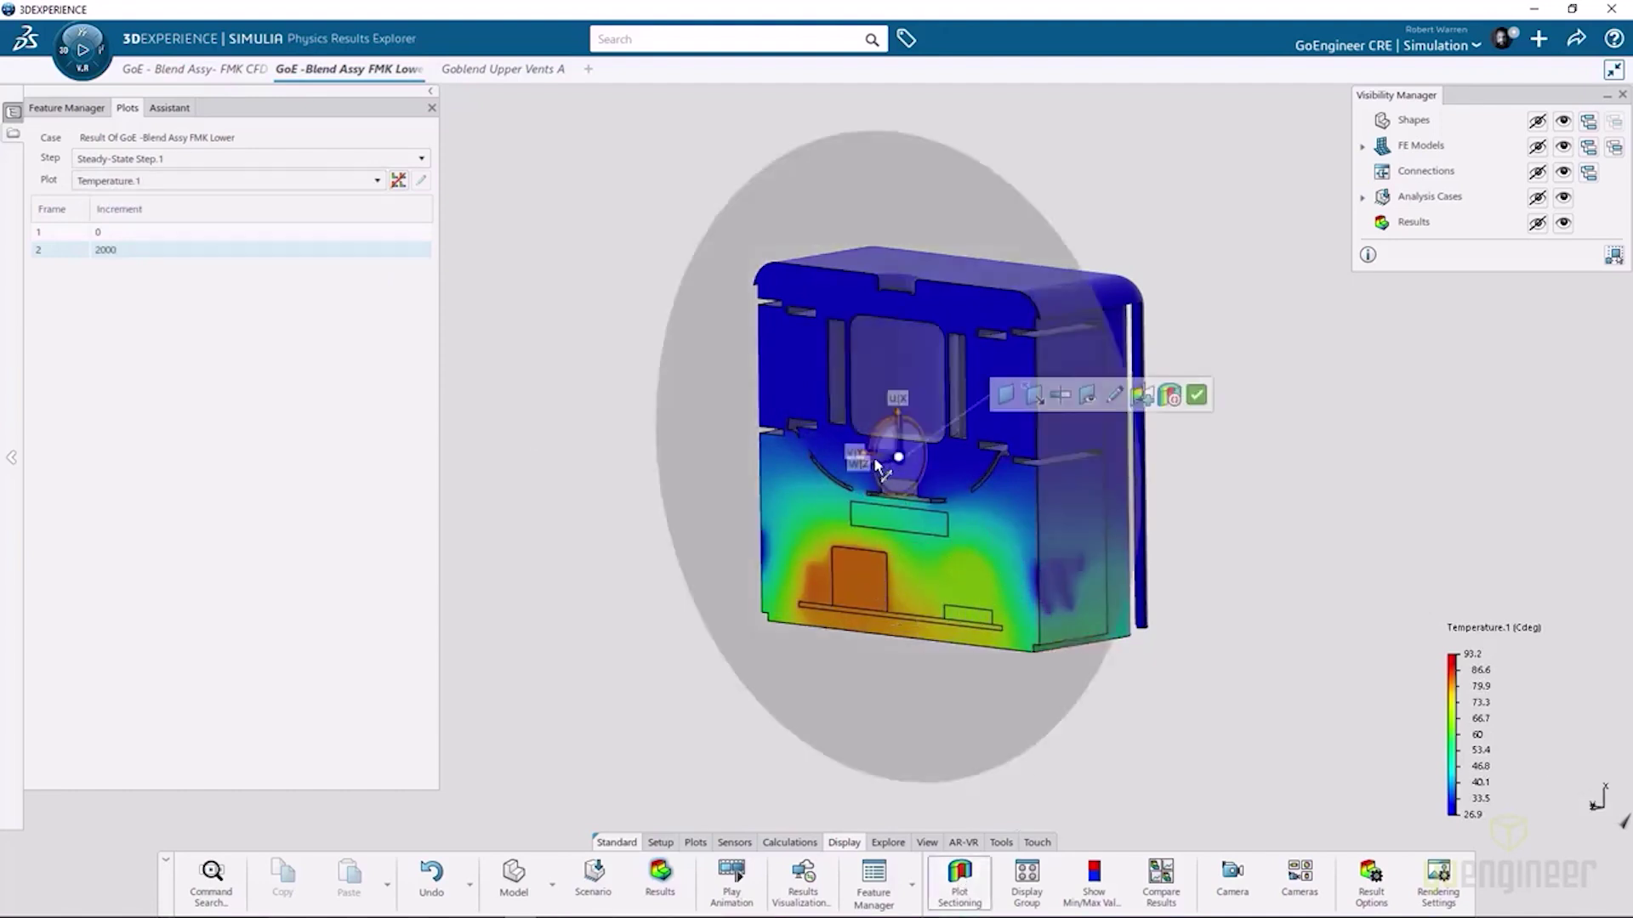
drag(876, 470, 825, 477)
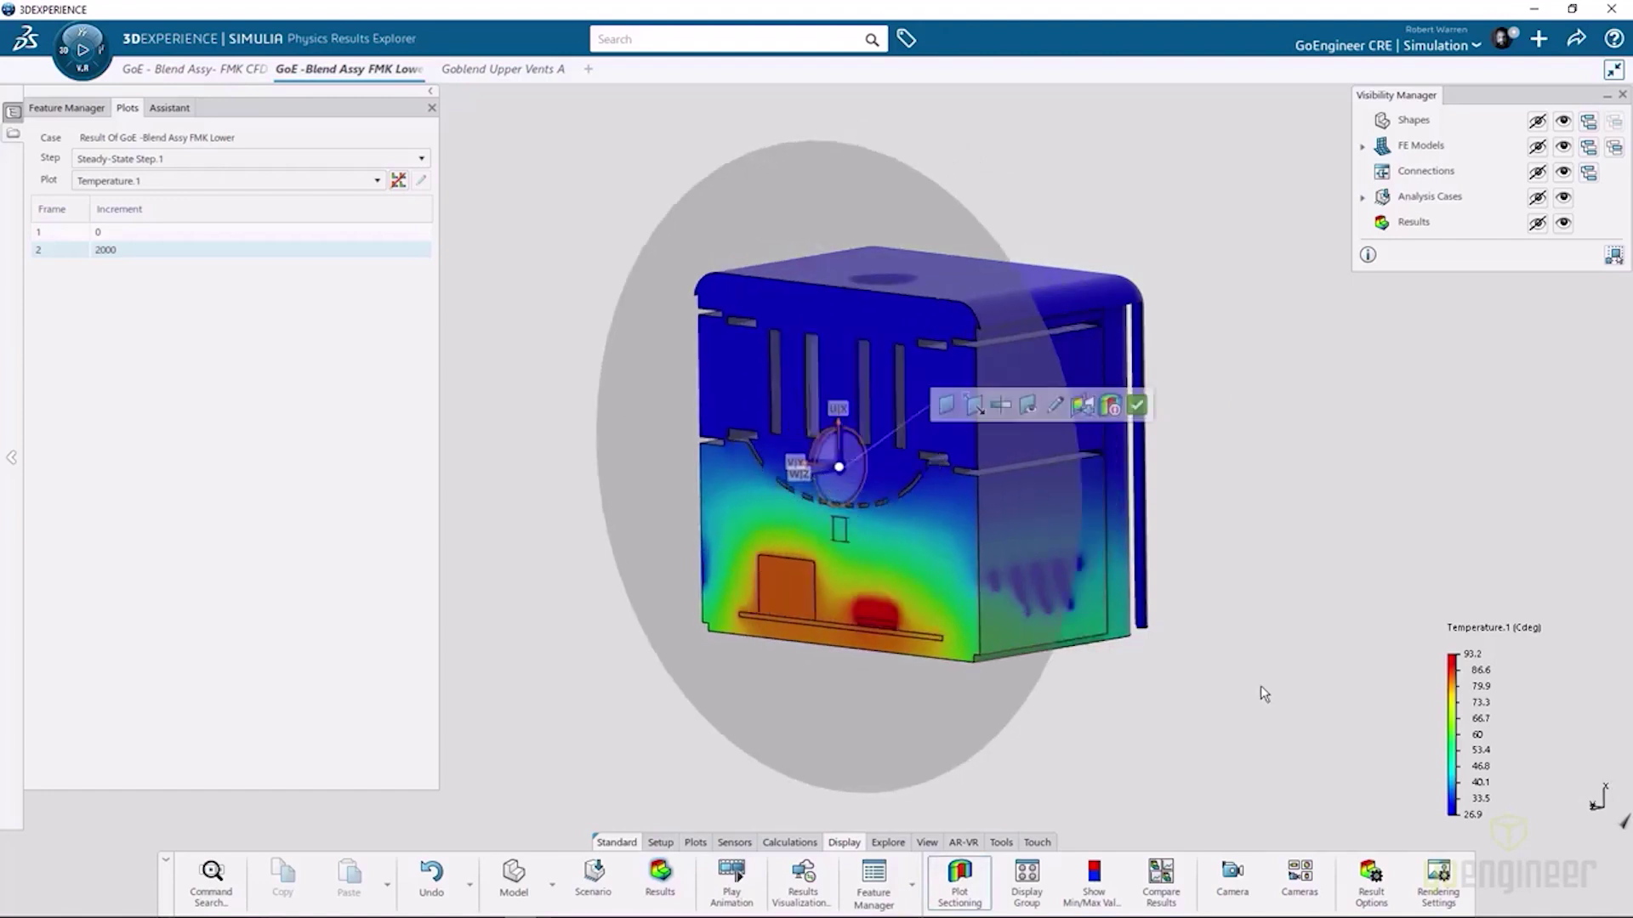
click(1138, 406)
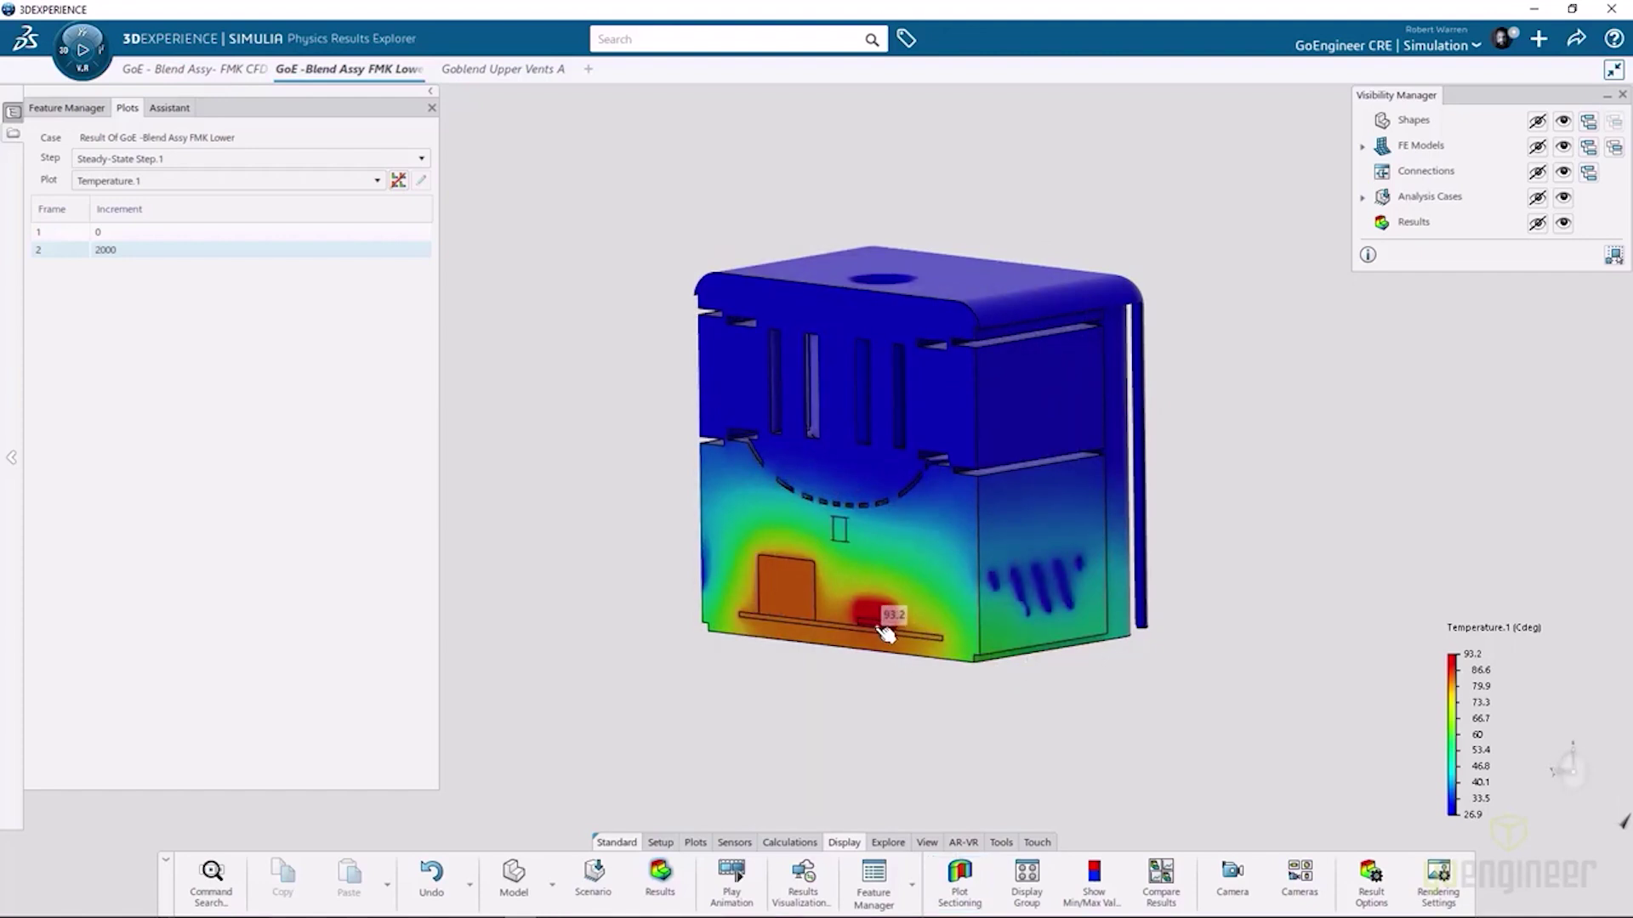
mouse_move(884, 634)
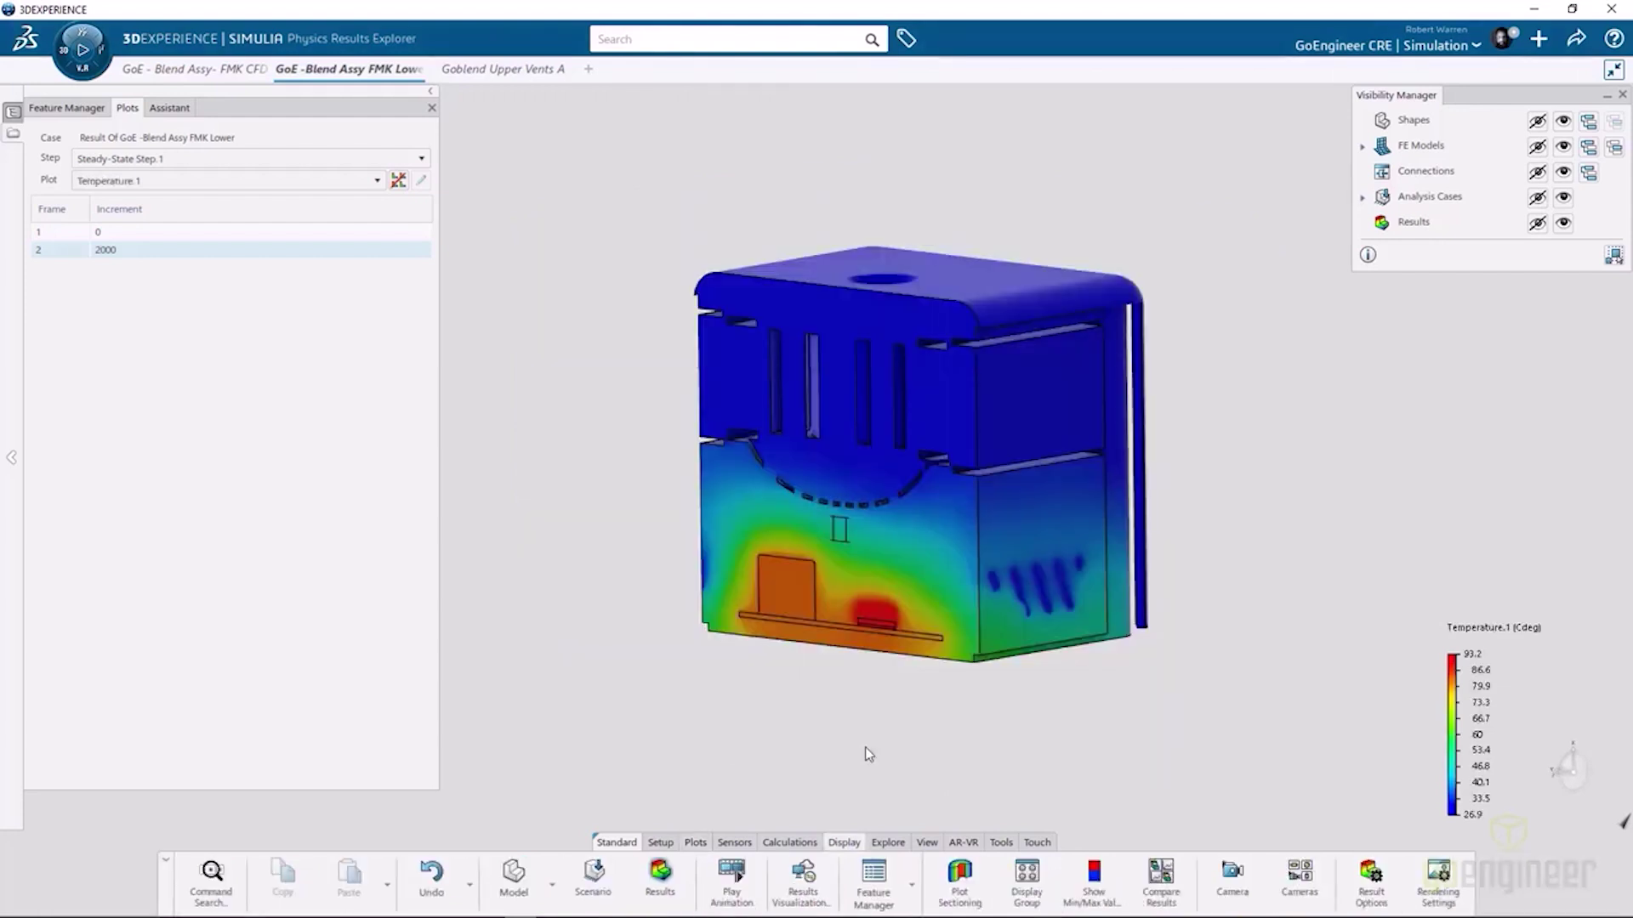
- Switch to the Goblend Upper Vents A results and push the velocity section plane deeper
click(557, 69)
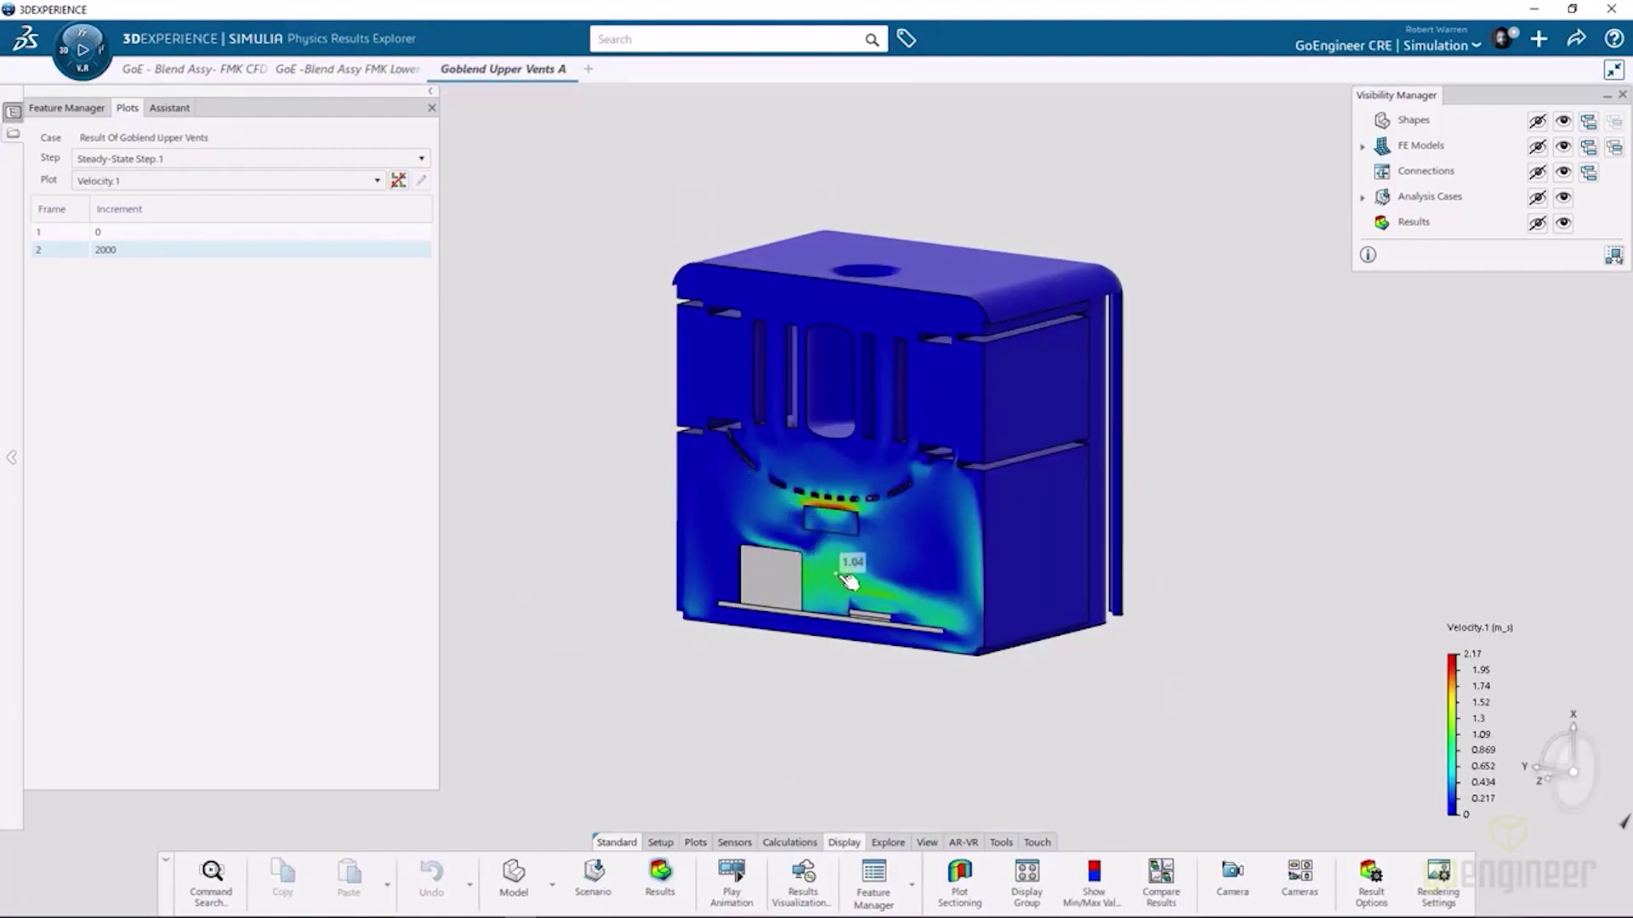
click(961, 884)
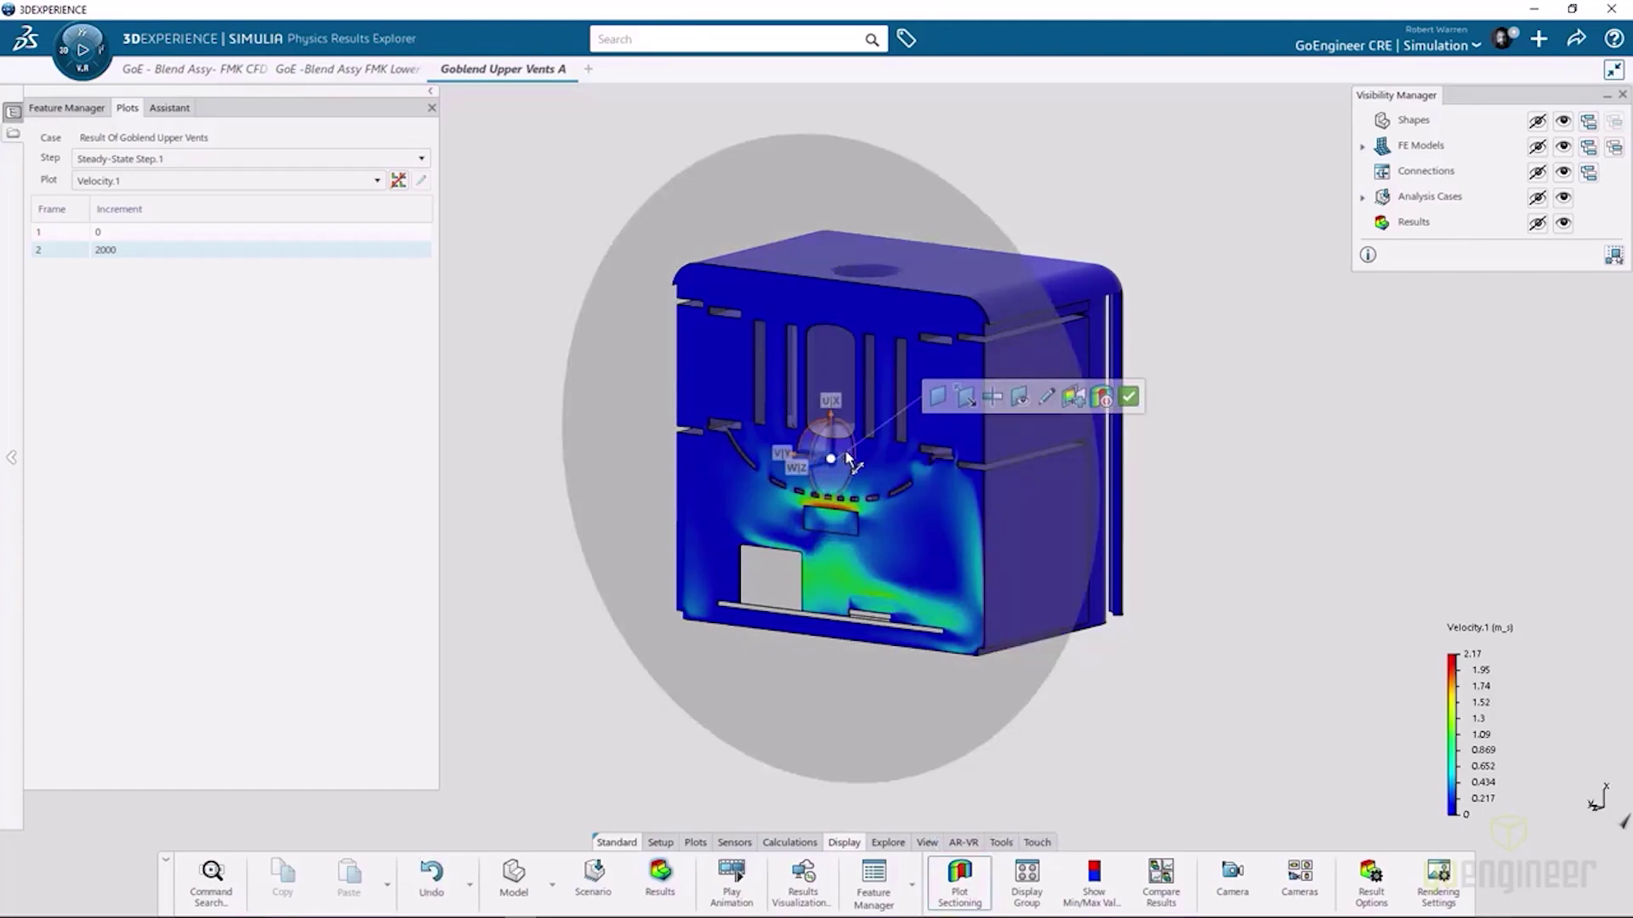
drag(845, 448, 861, 455)
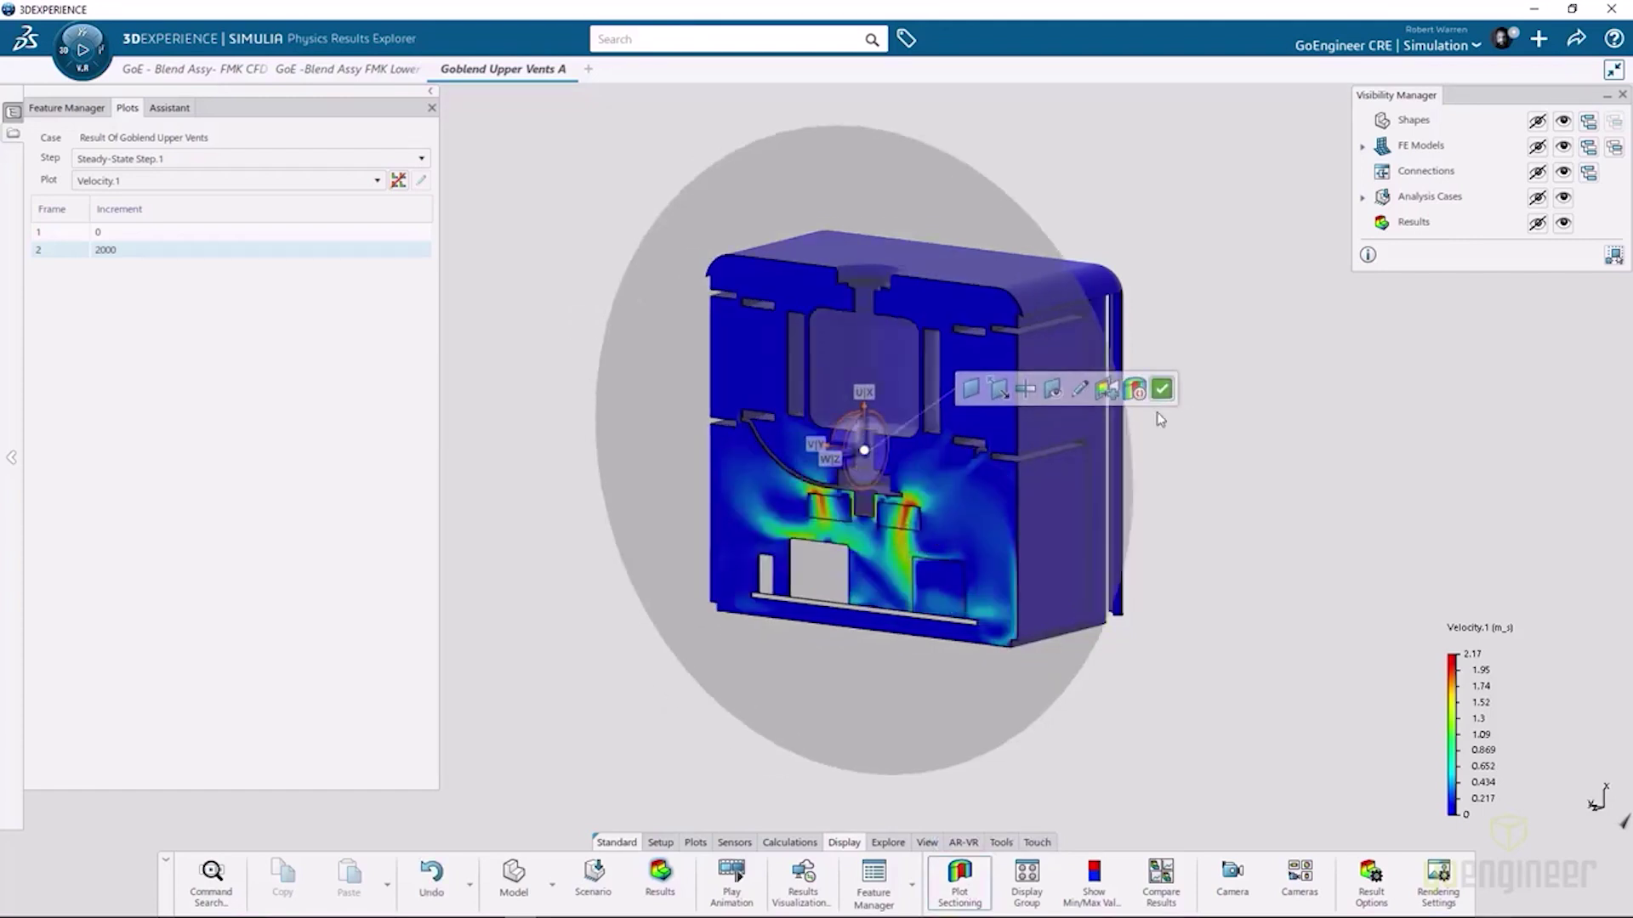
click(1161, 388)
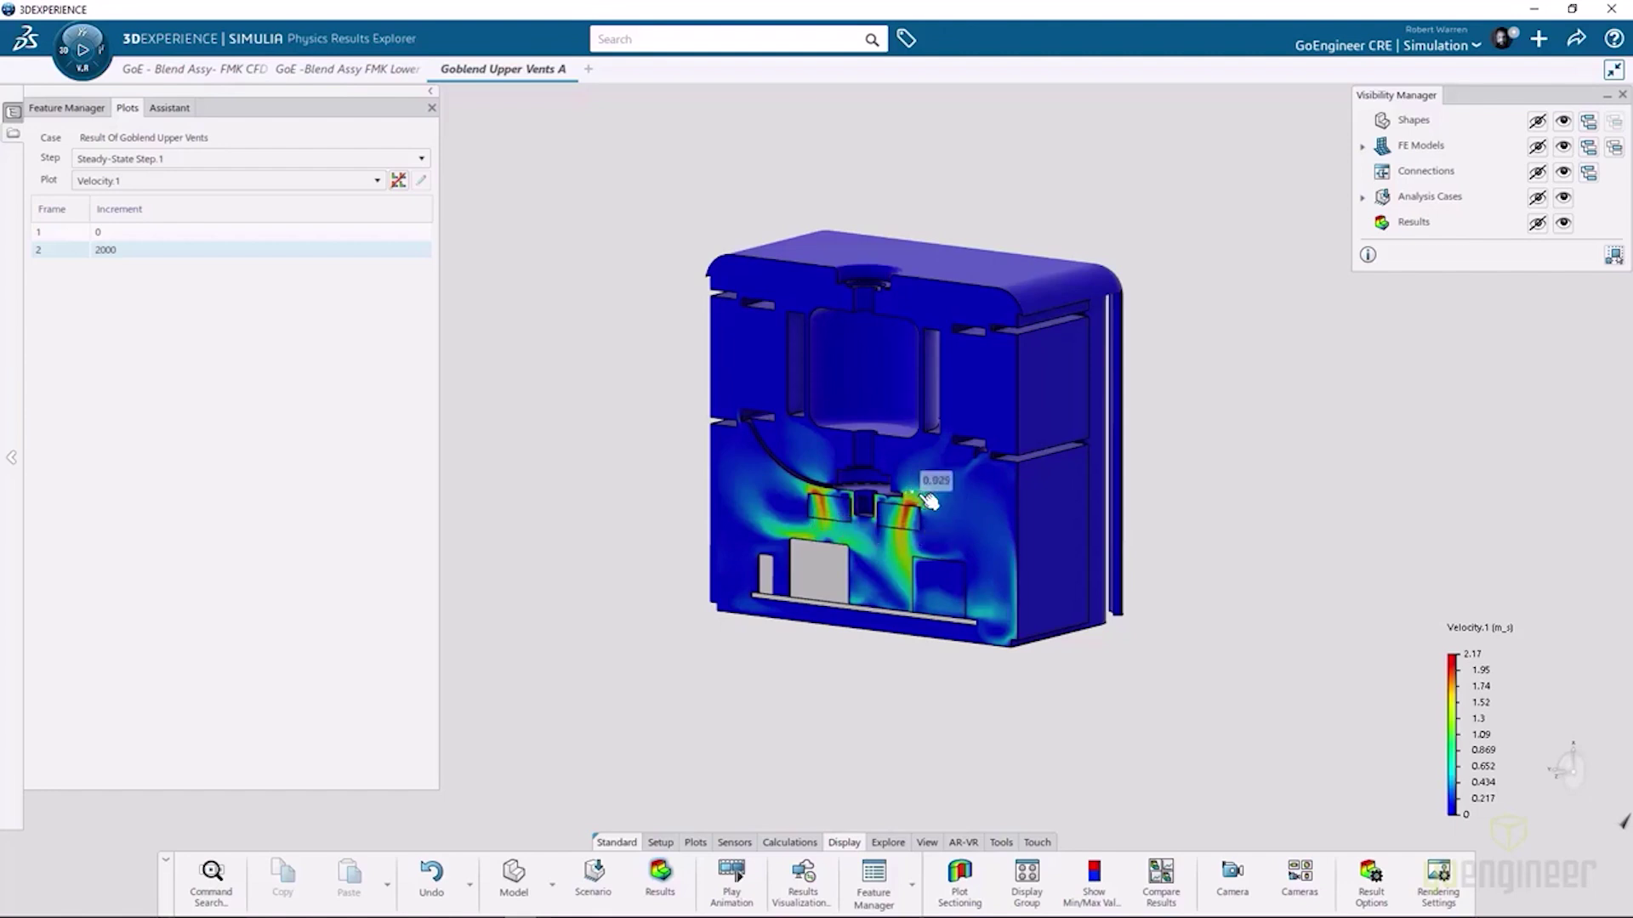
mouse_move(826, 521)
middle_down()
mouse_move(946, 492)
mouse_move(1253, 499)
mouse_move(1046, 485)
mouse_move(832, 508)
middle_up()
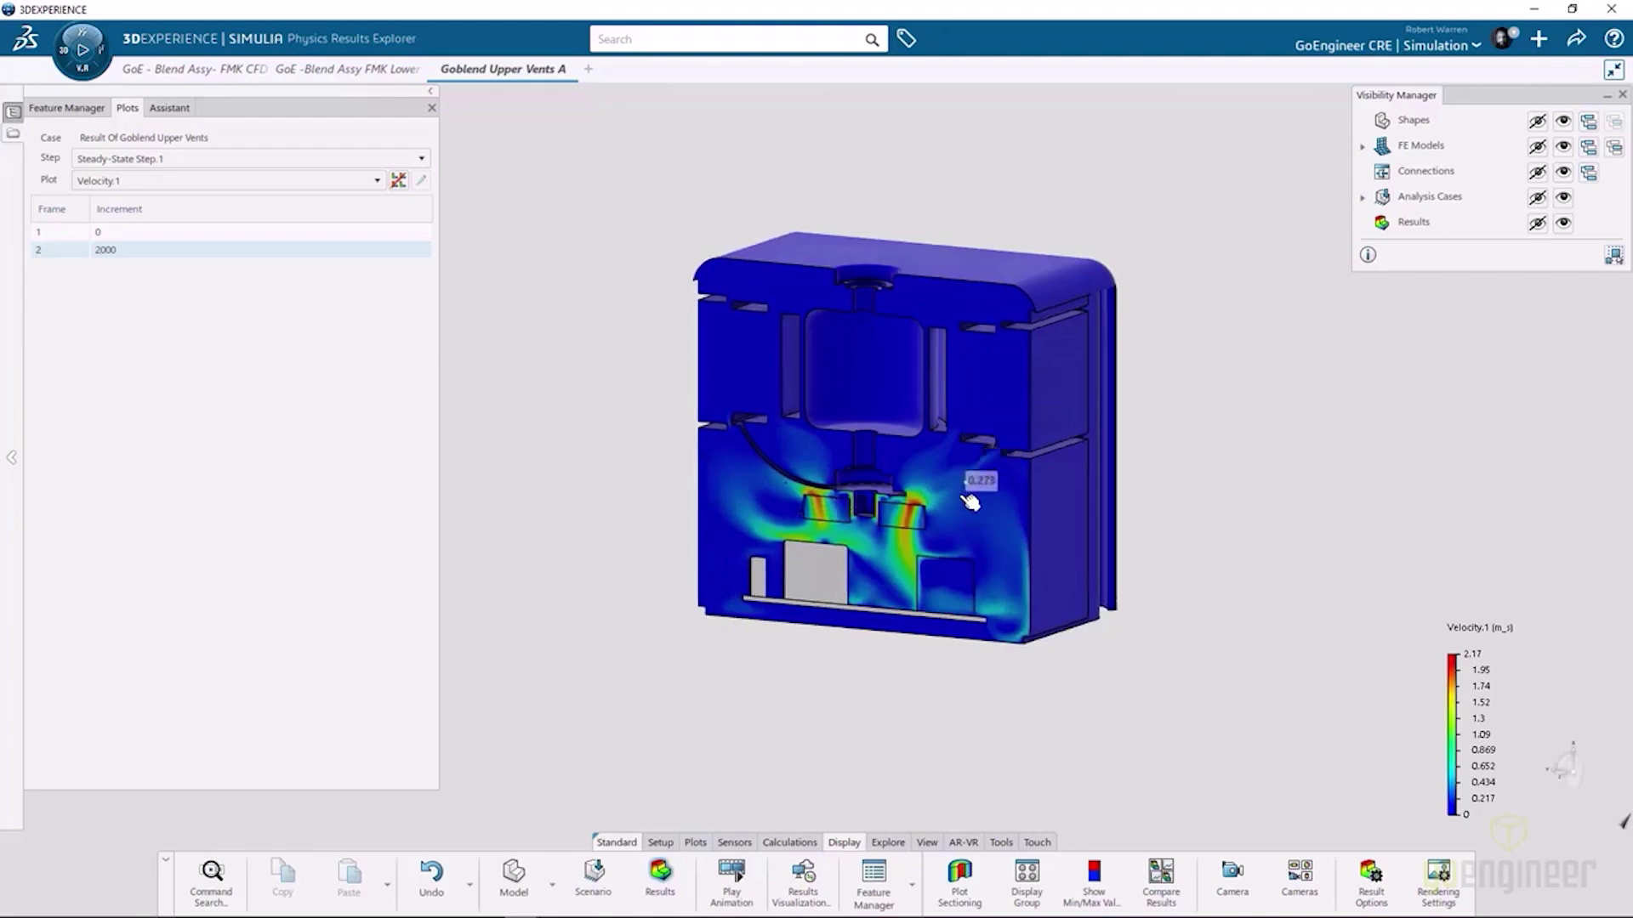
- Show the upper-vents plot as Temperature.1 and move the section plane through the red component
click(177, 181)
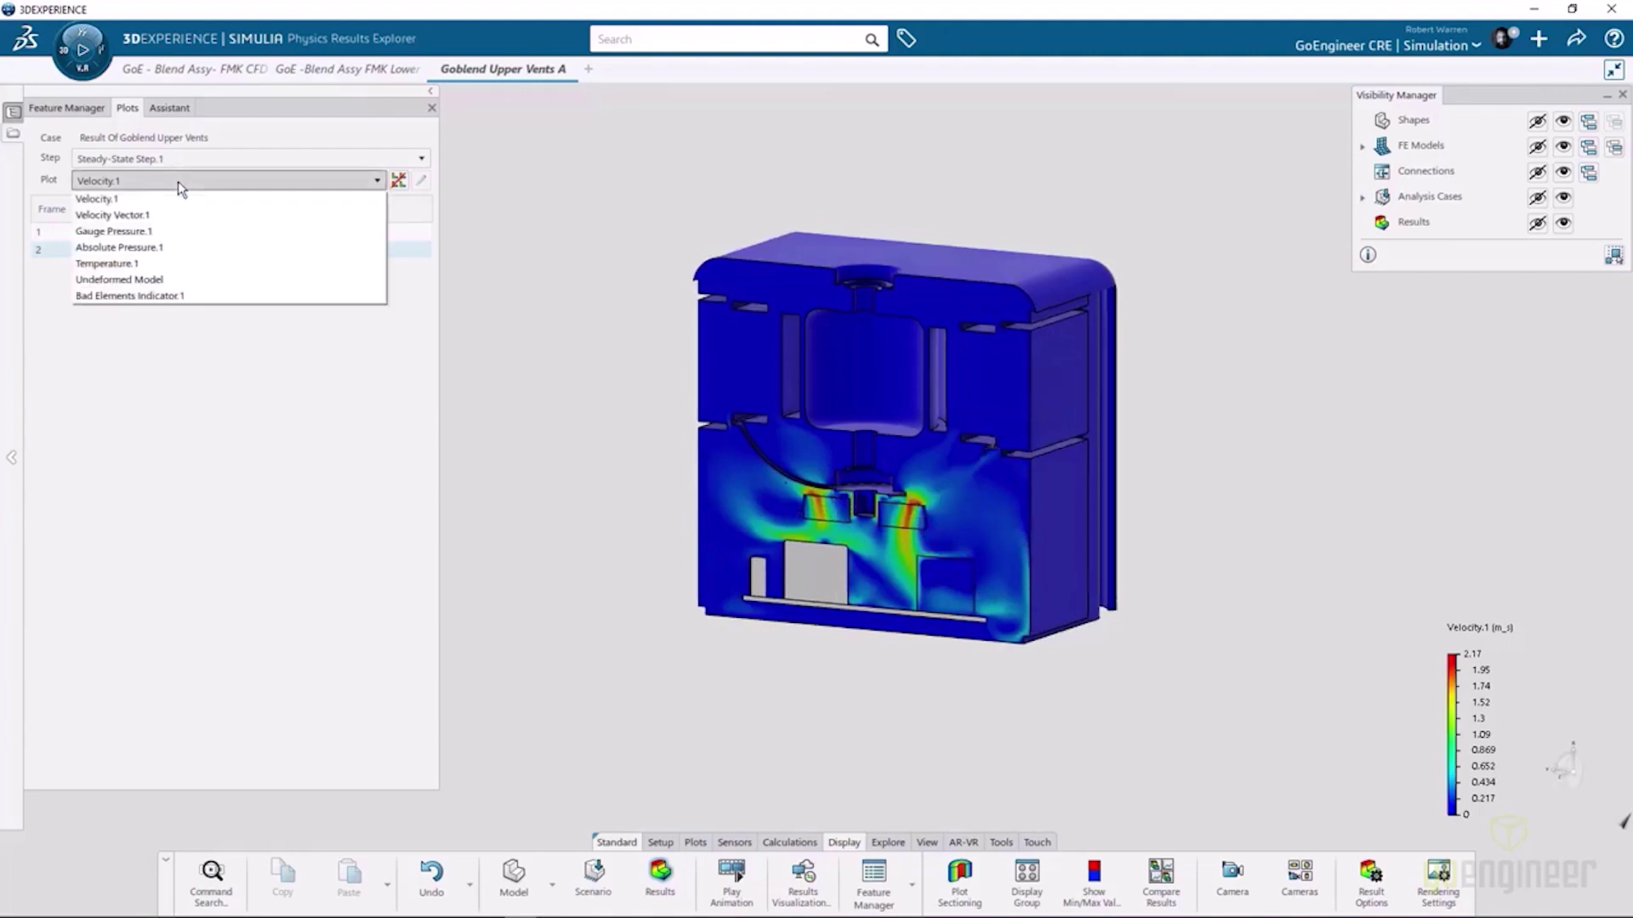
key(Return)
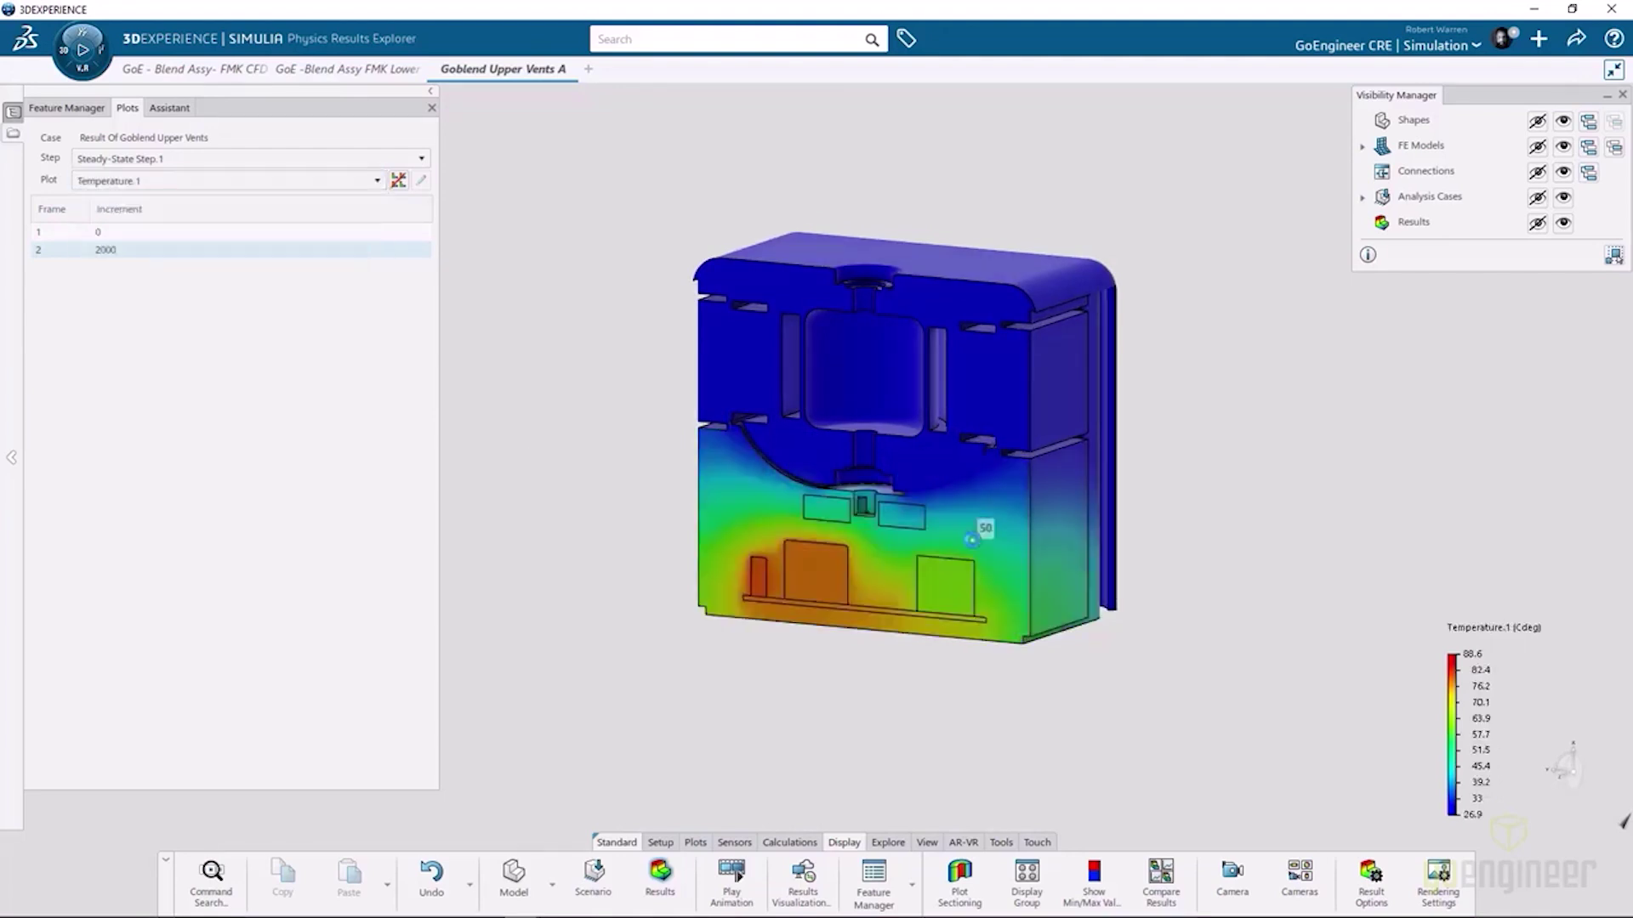
click(960, 876)
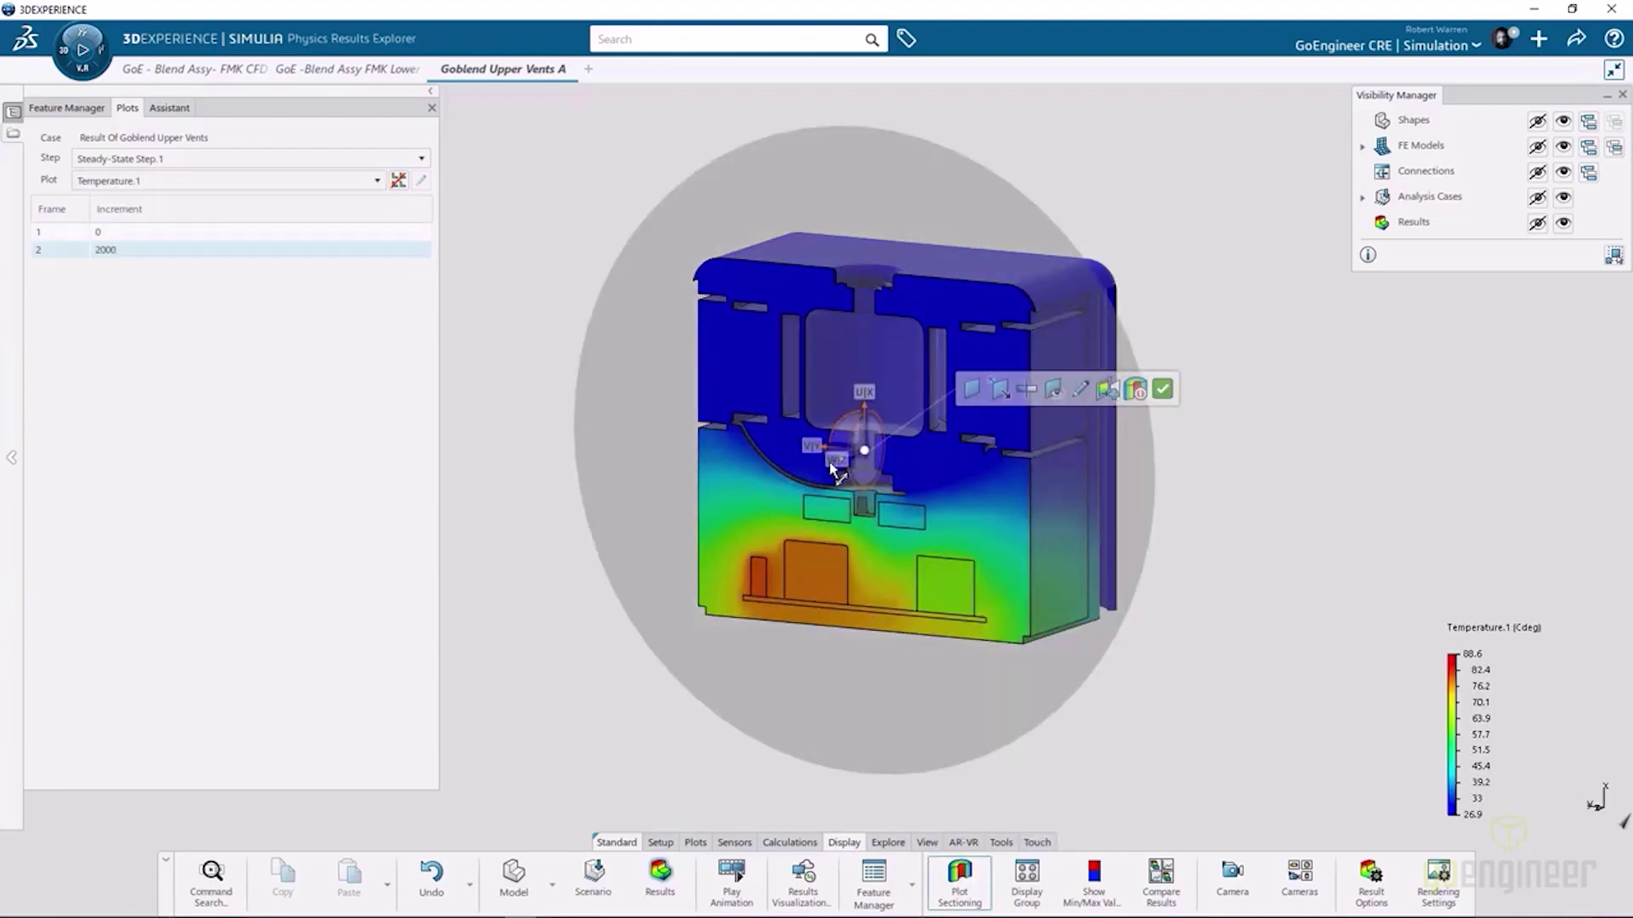
drag(827, 470, 842, 605)
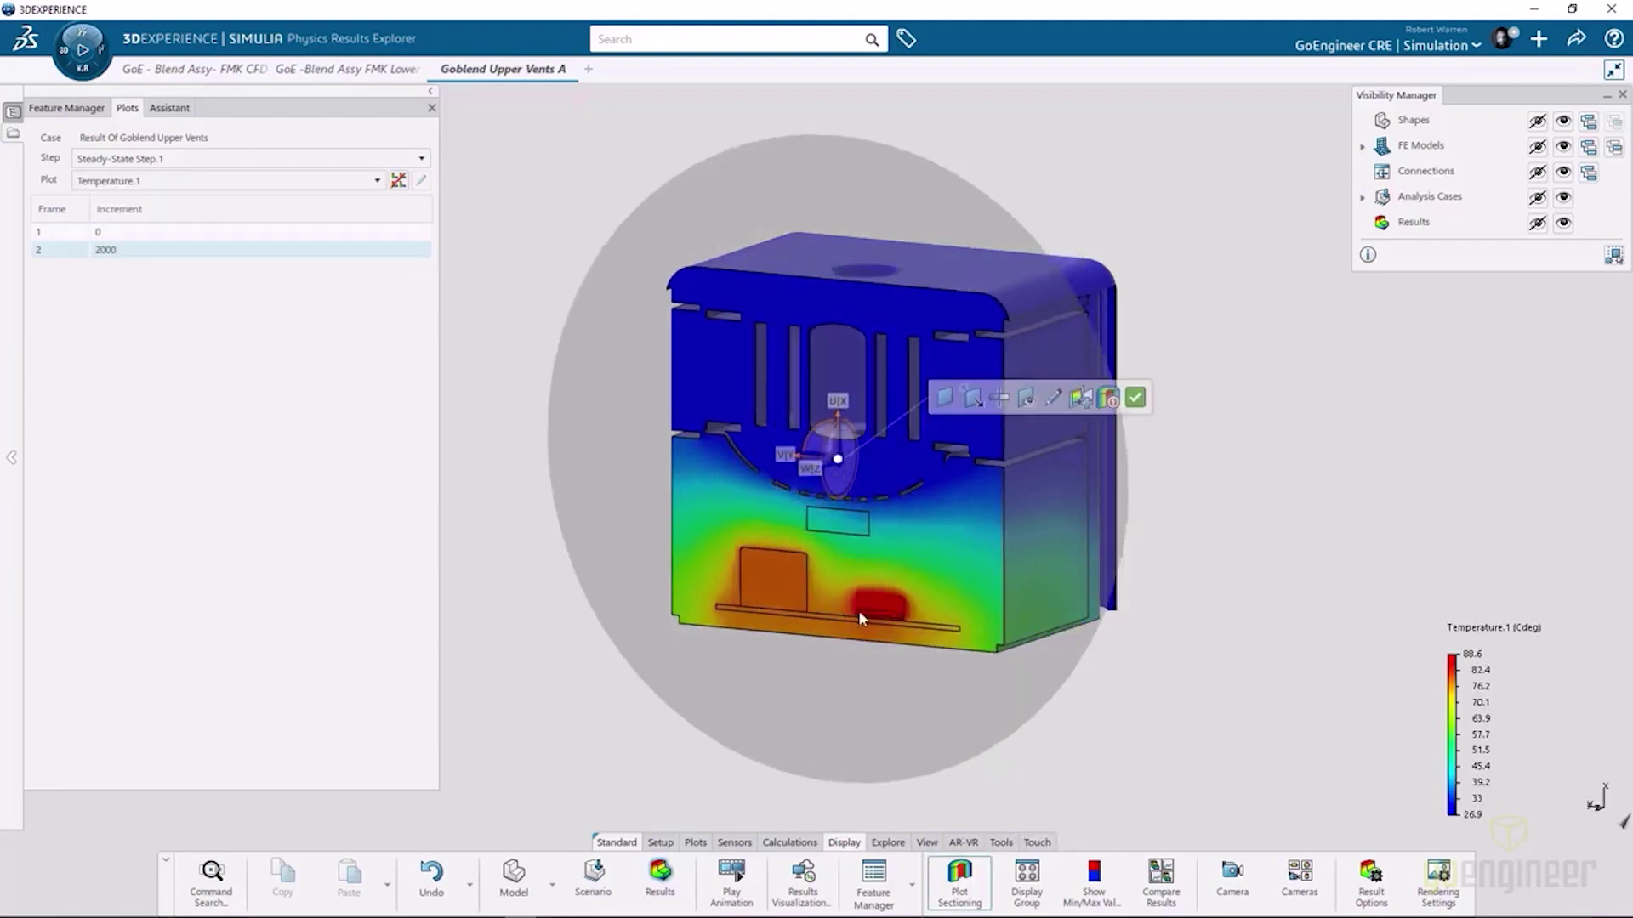
click(1135, 397)
- Pin the 88.6 peak temperature label on the component, viewed from an elevated three-quarter angle
mouse_move(884, 623)
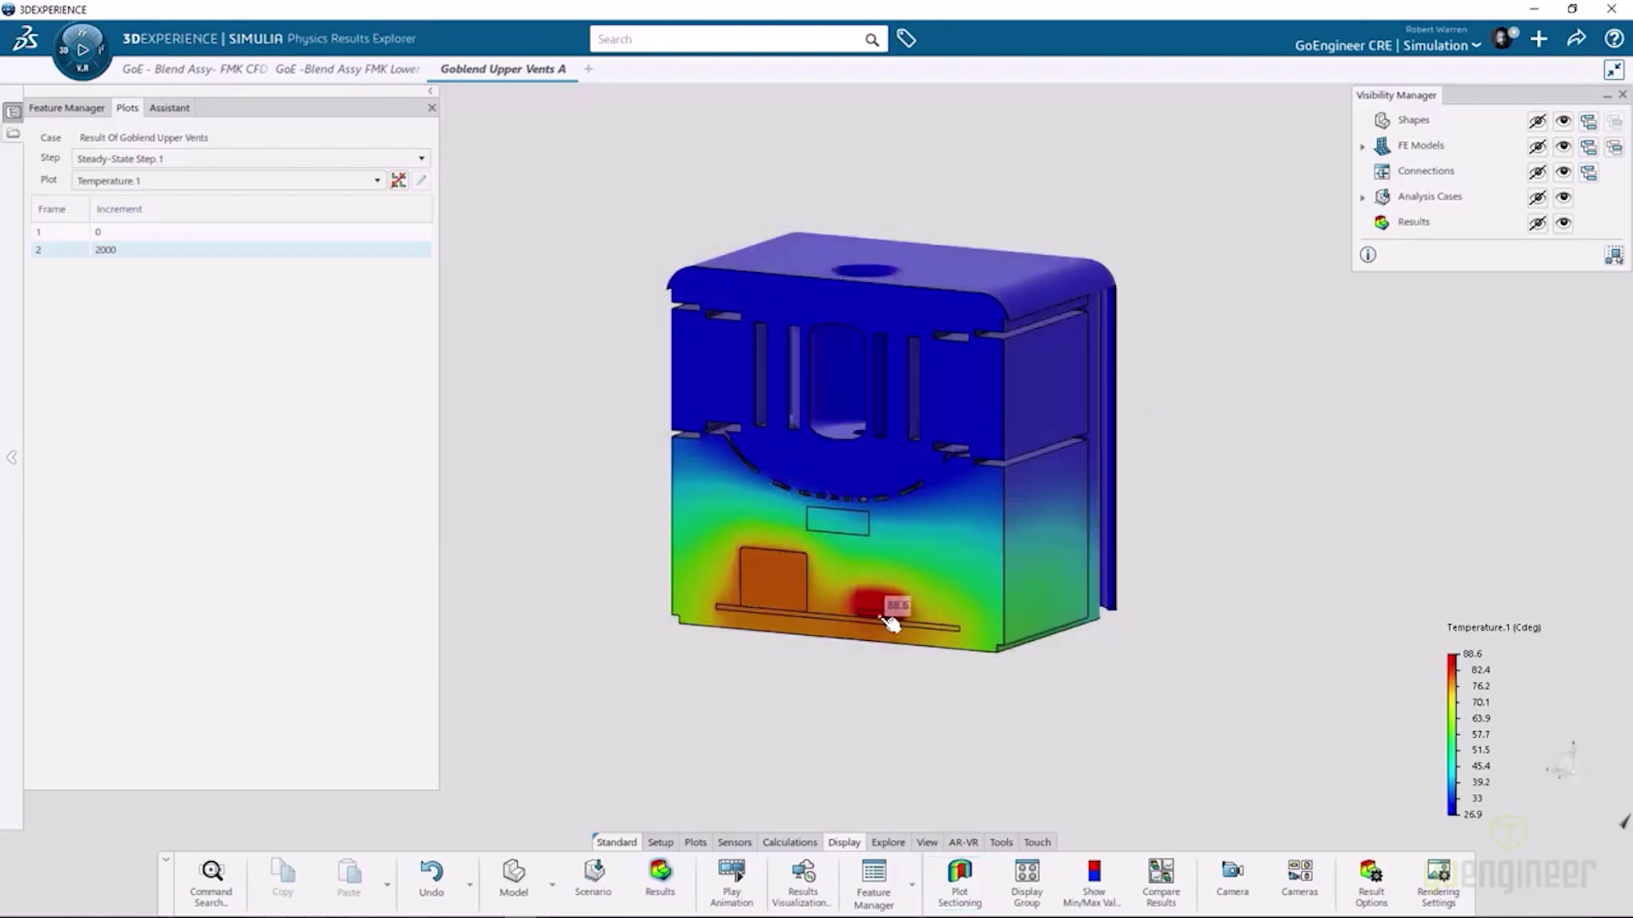
click(889, 623)
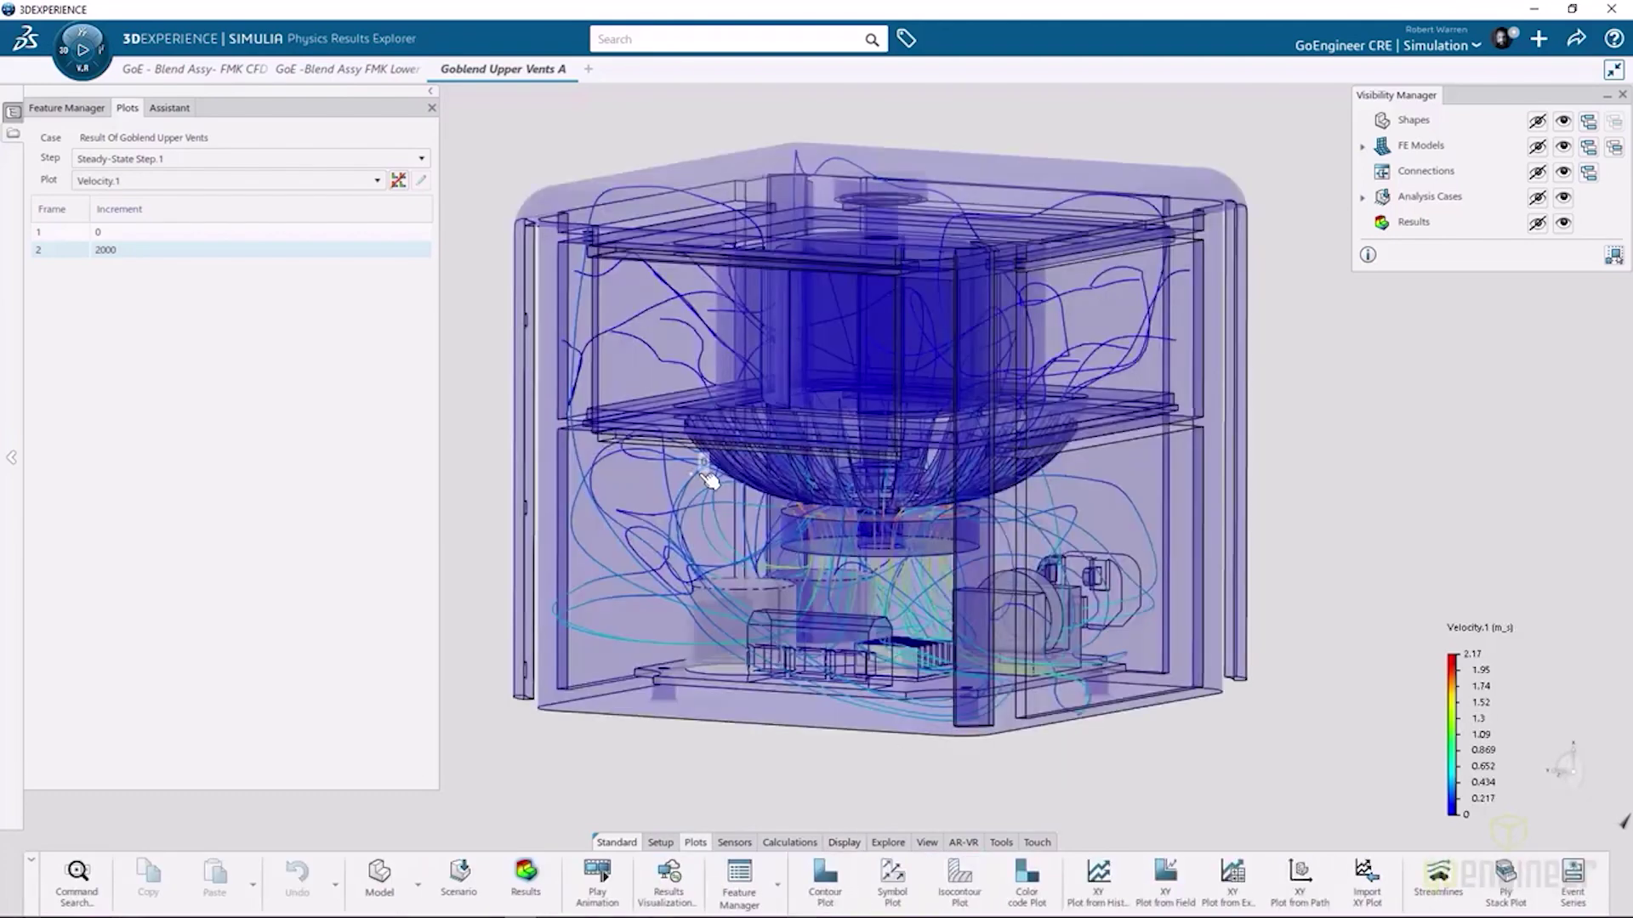
middle_drag(783, 465, 705, 480)
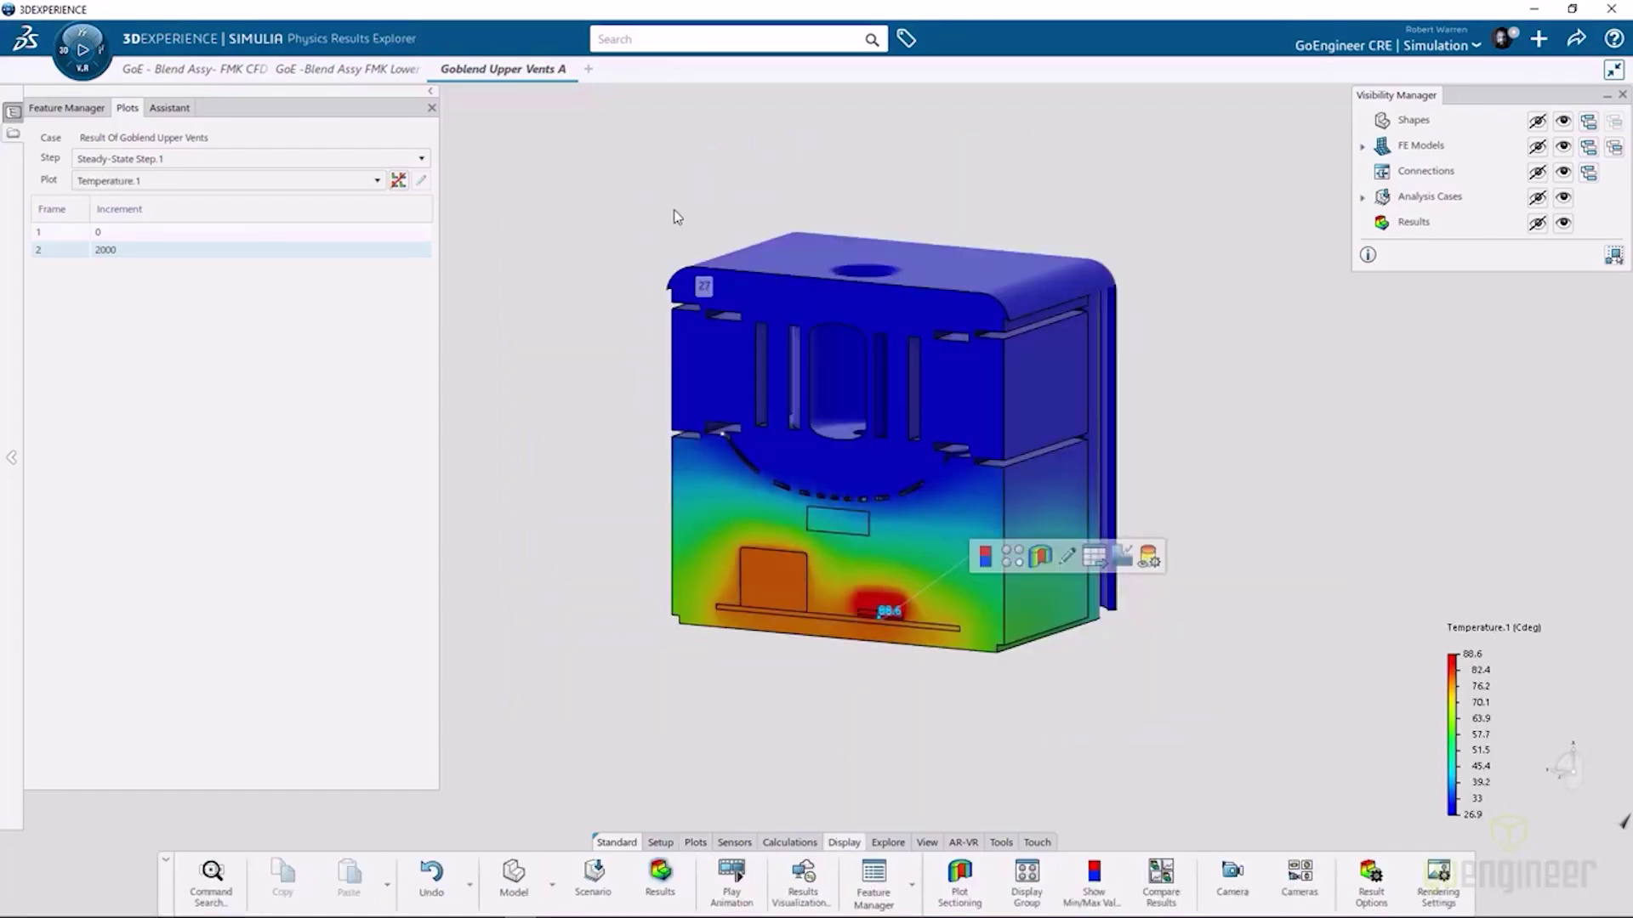
- Switch to the GoE - Blend Assy- FMK CFD results and orbit and zoom to its right side
click(211, 69)
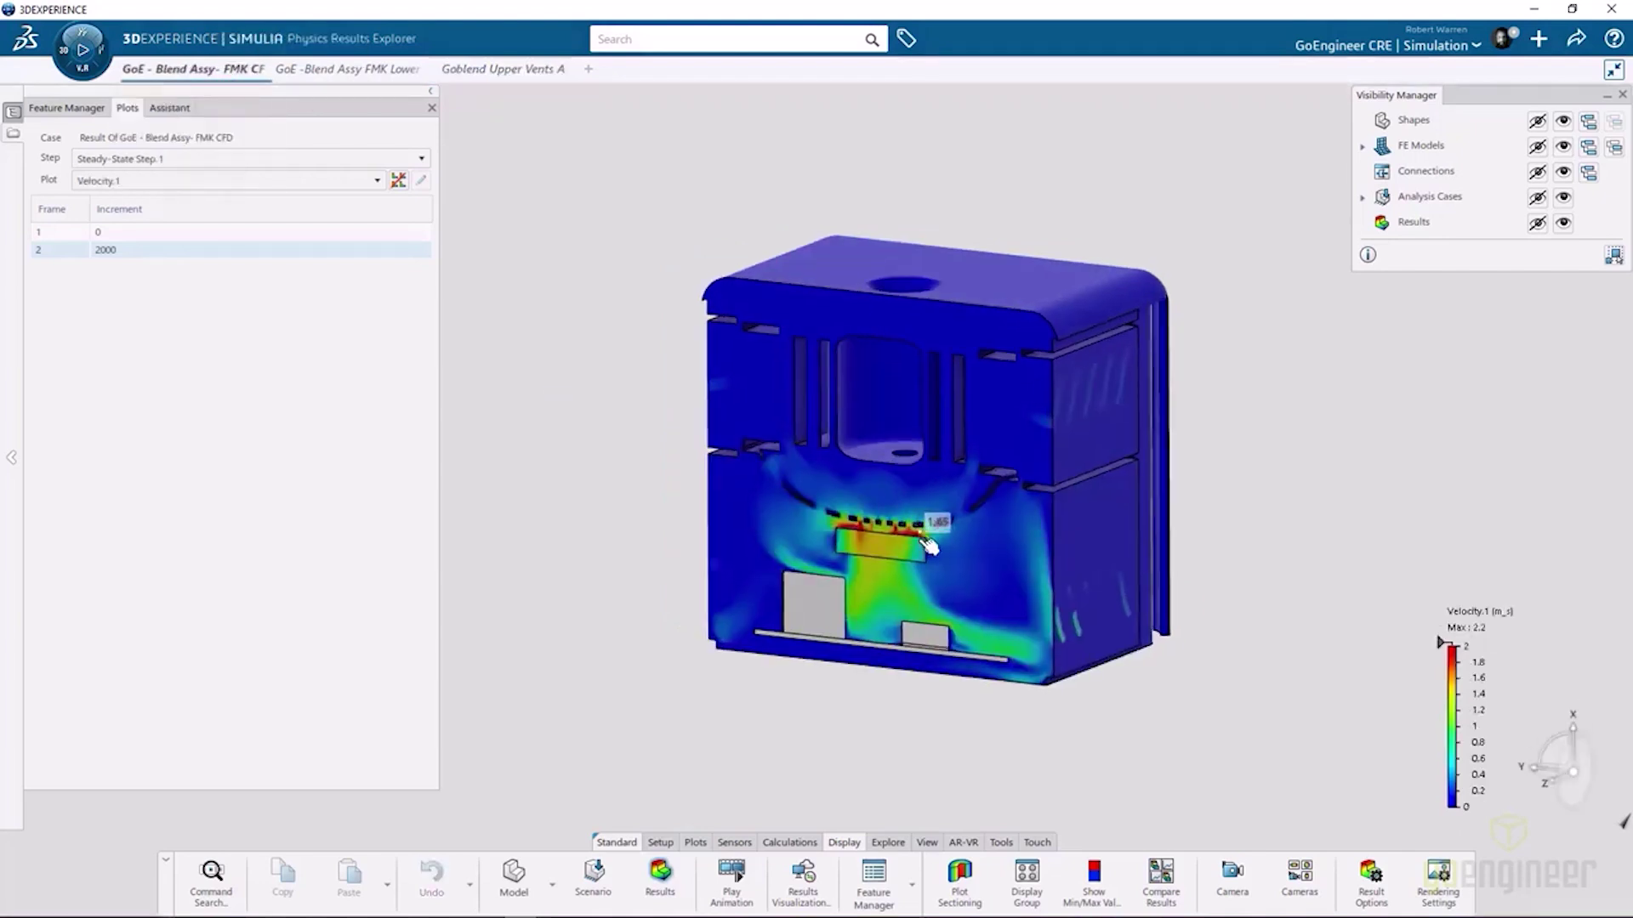
mouse_move(1100, 398)
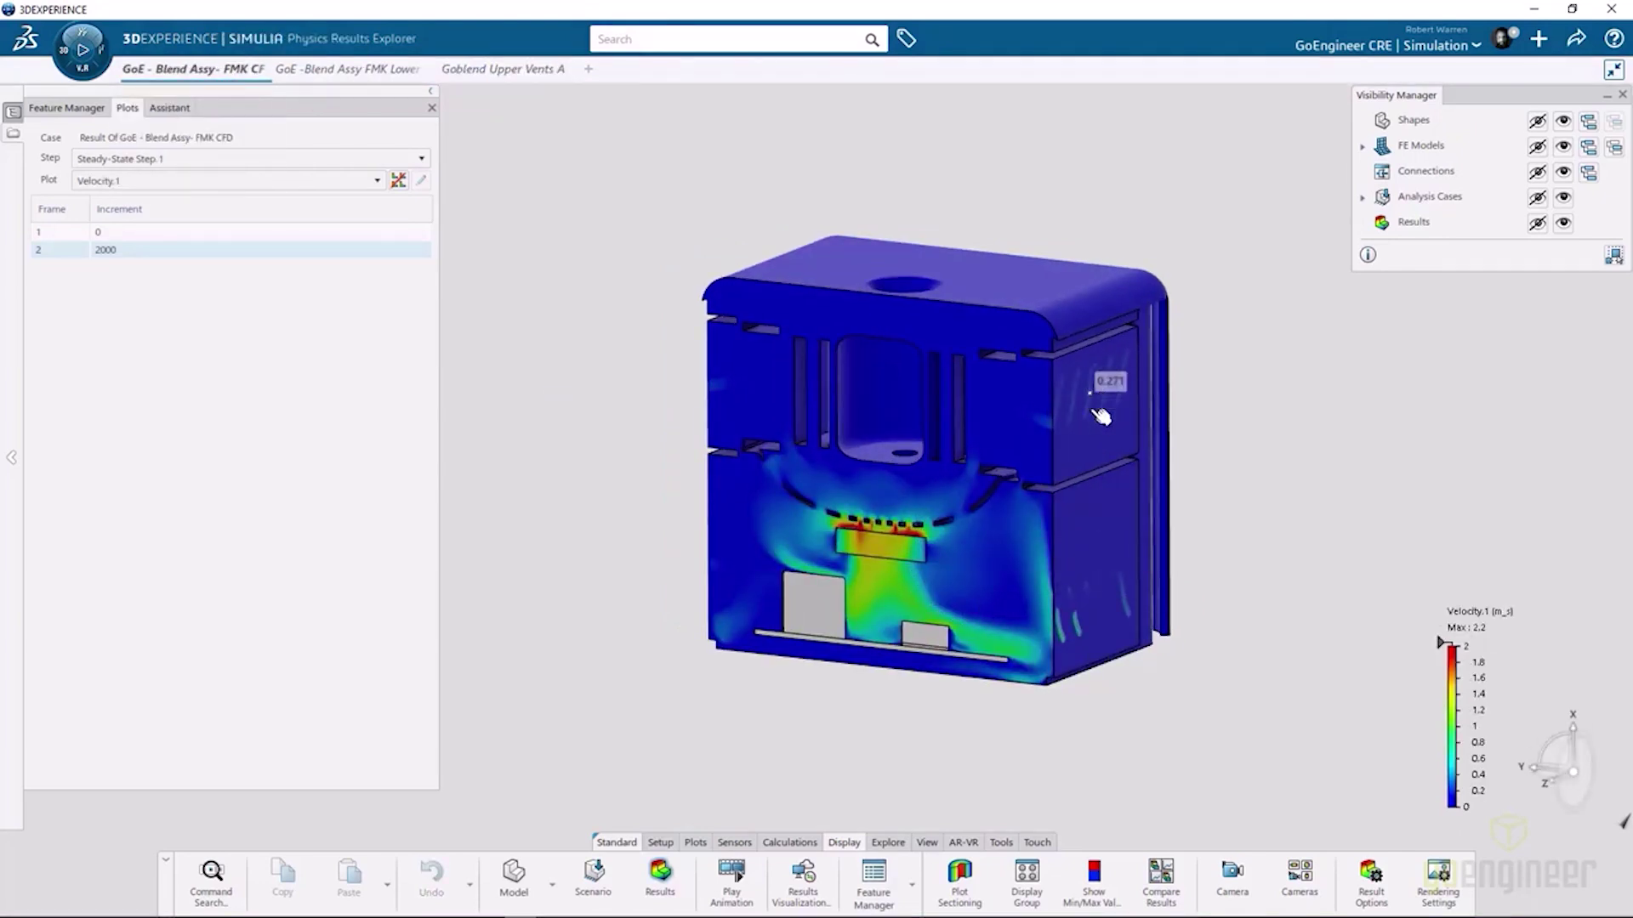
mouse_move(970, 586)
middle_drag(969, 587, 822, 393)
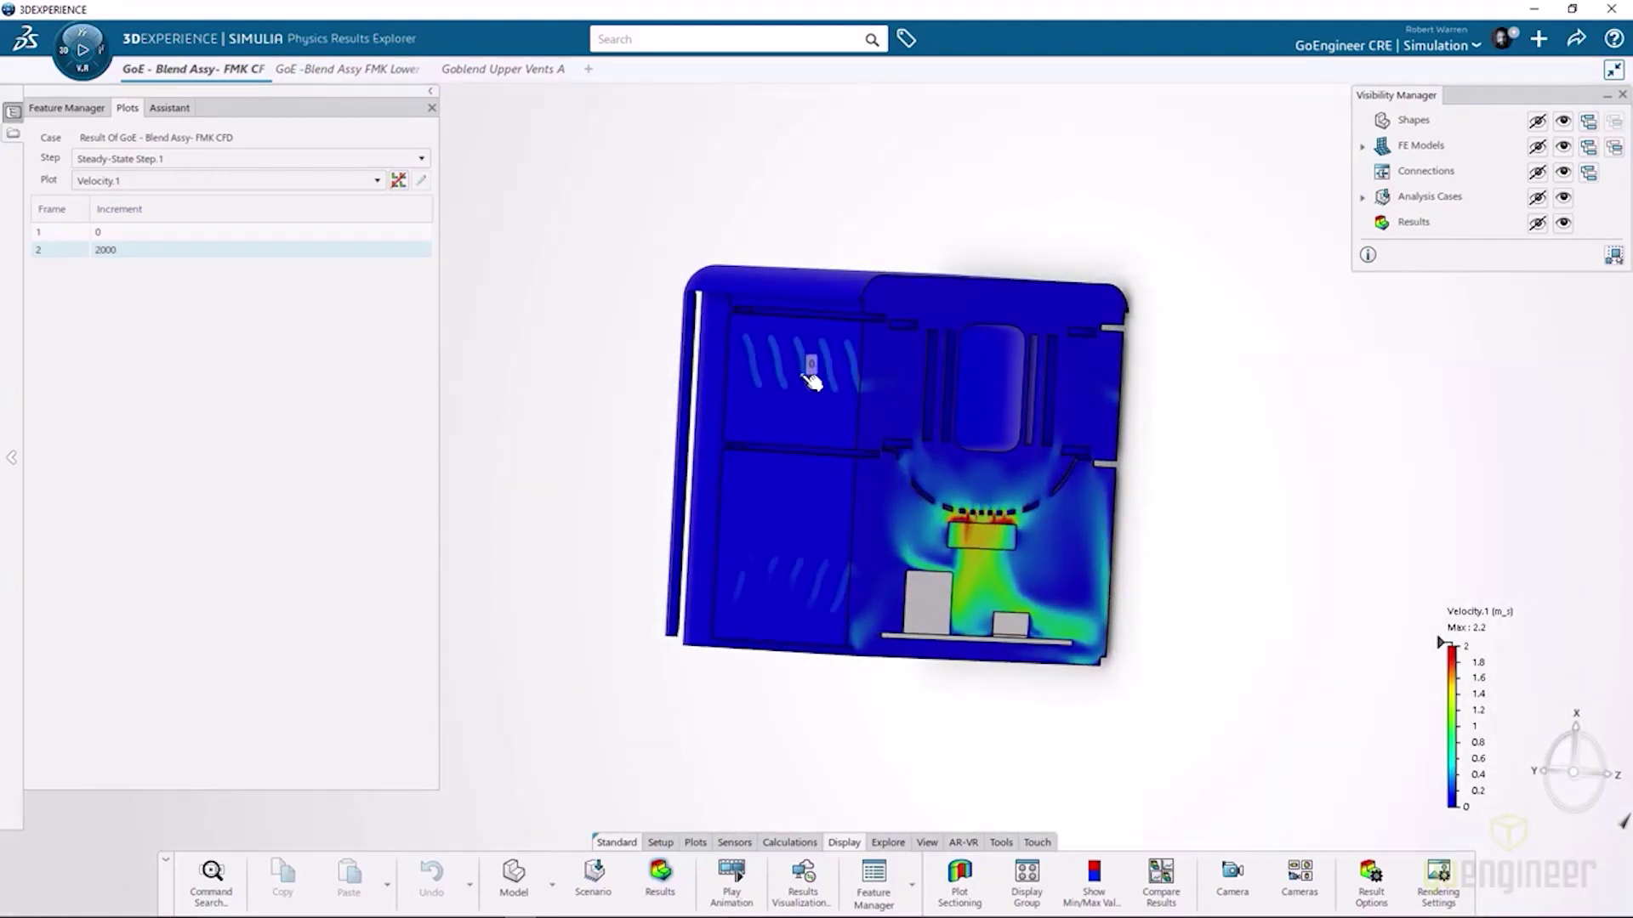
mouse_move(838, 575)
middle_drag(1159, 572, 992, 587)
scroll(993, 586, up, 3)
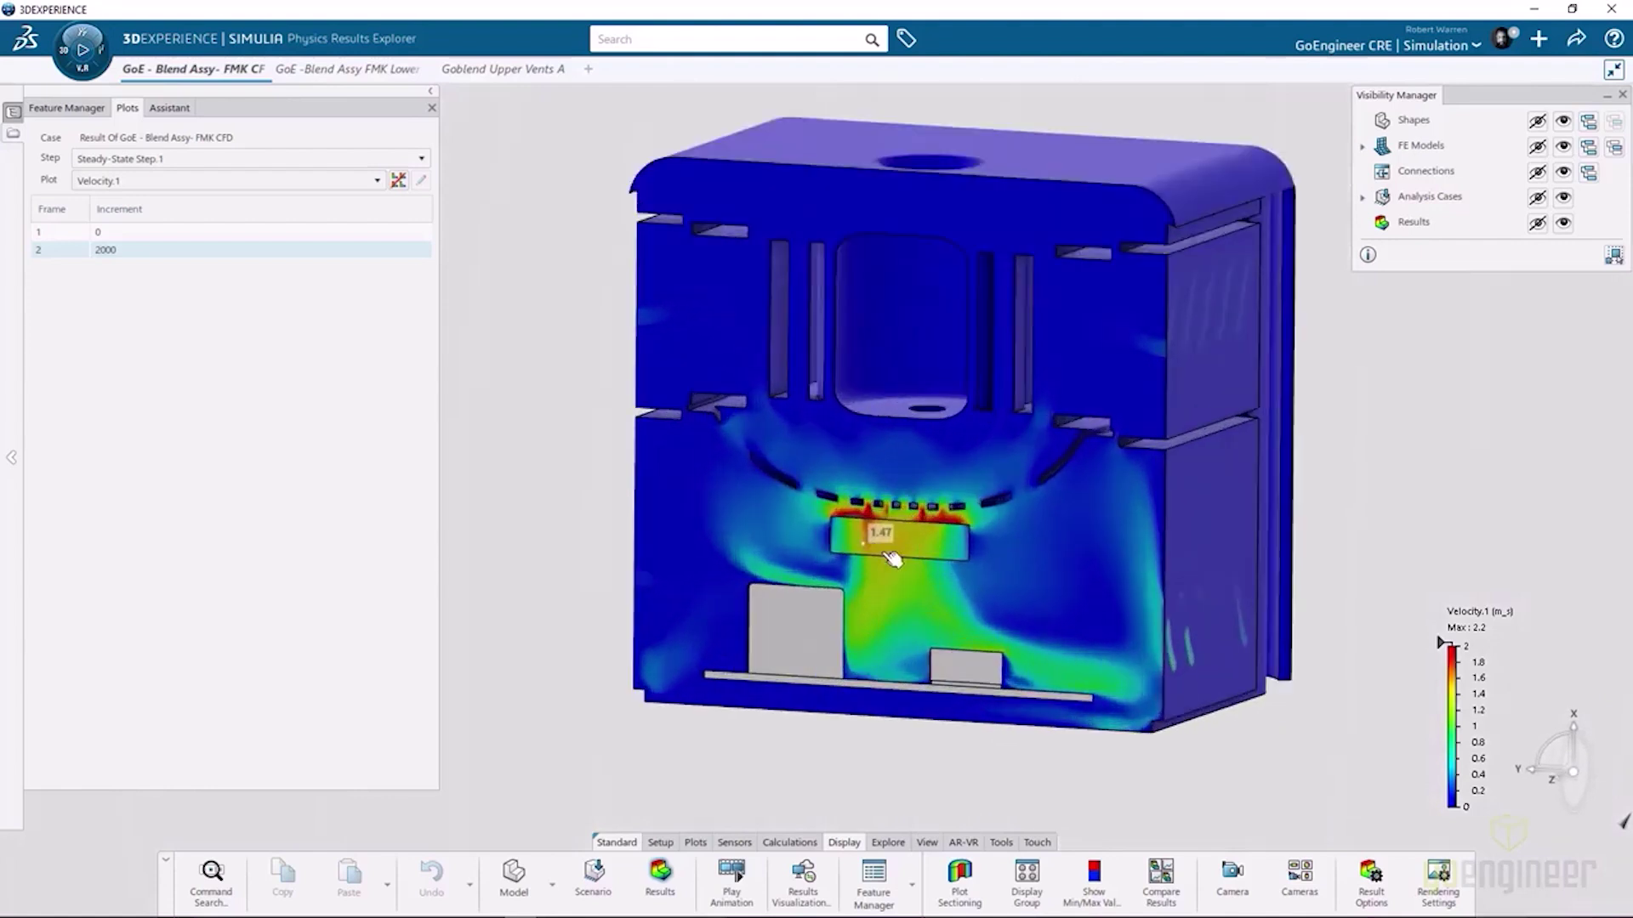
- Shift the velocity section plane to a new slice through the vents and confirm it
click(965, 880)
drag(888, 473, 875, 477)
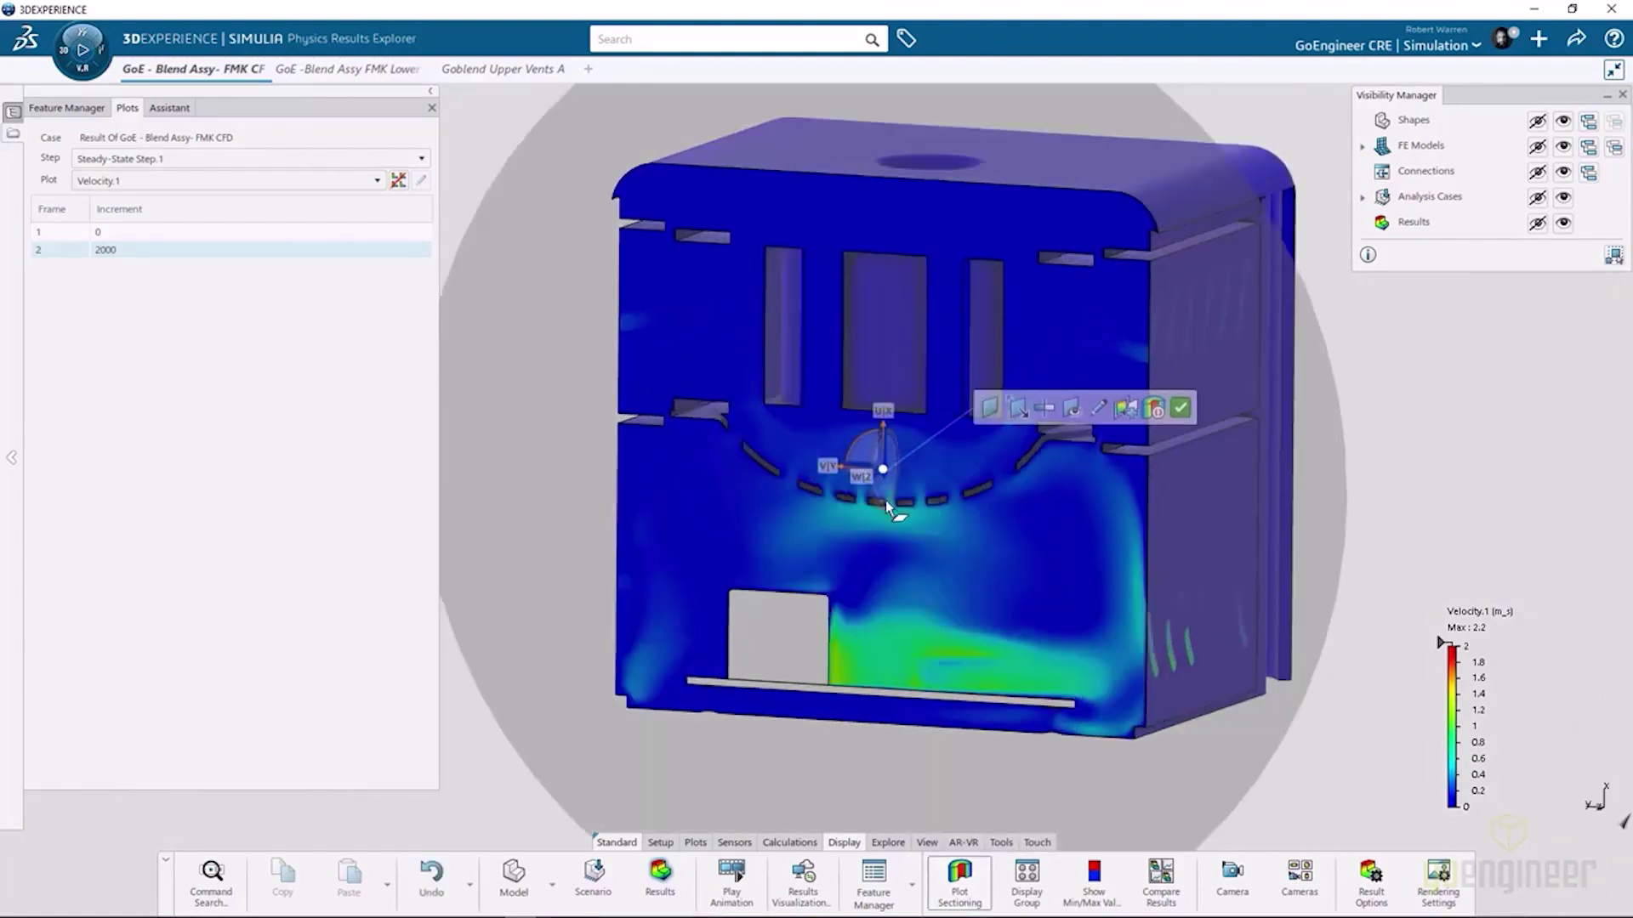
middle_drag(885, 500, 834, 477)
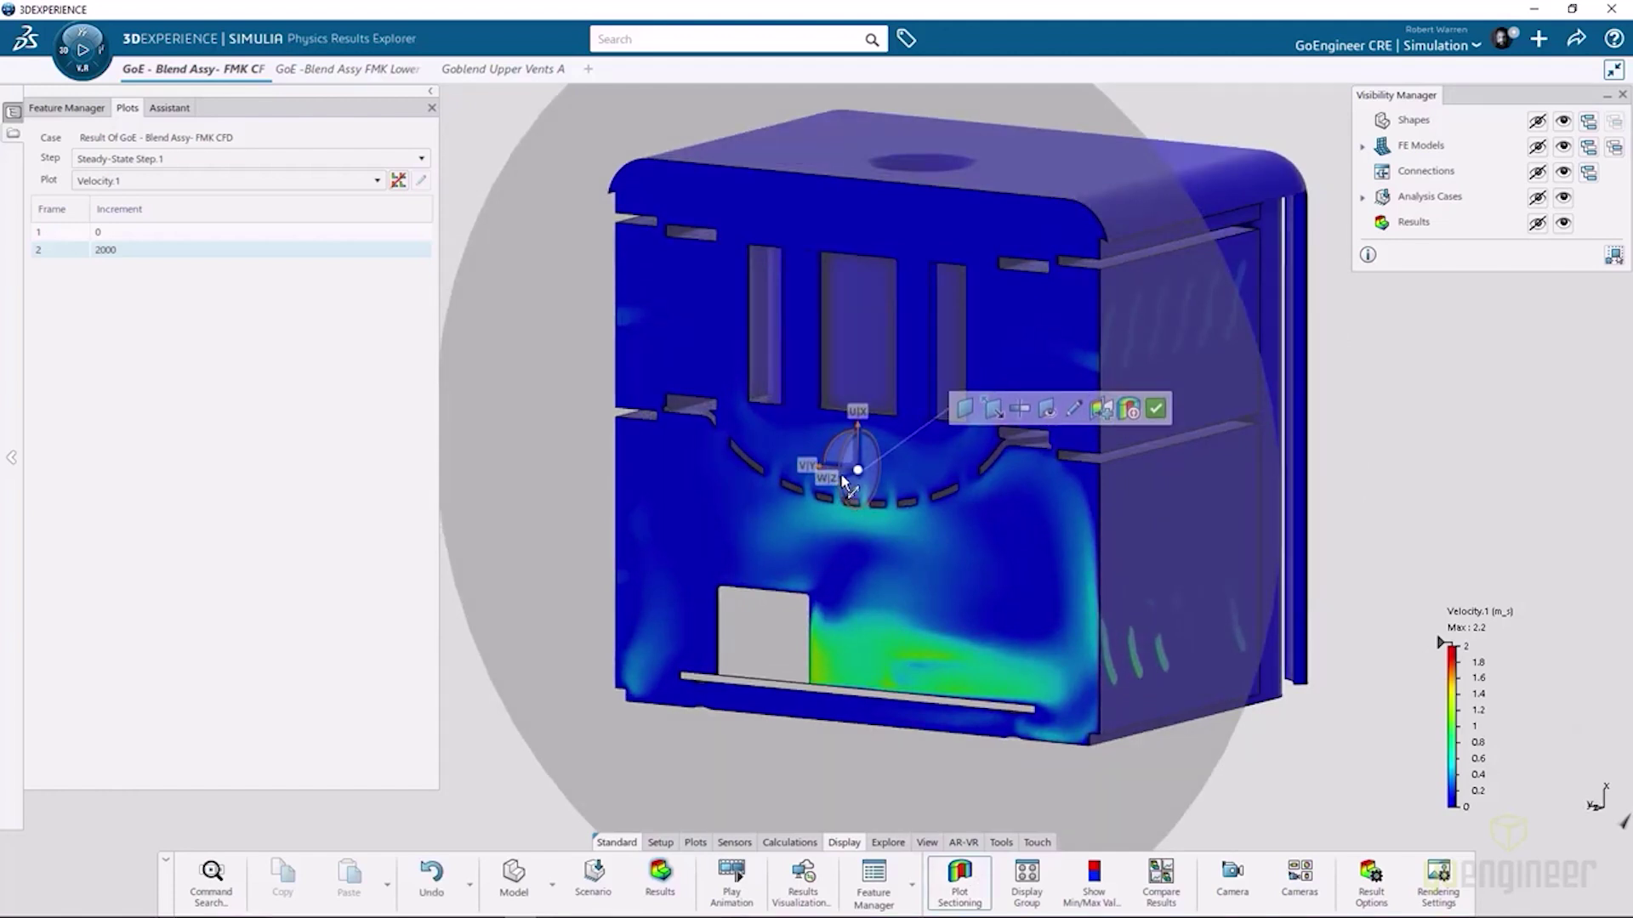
click(1156, 409)
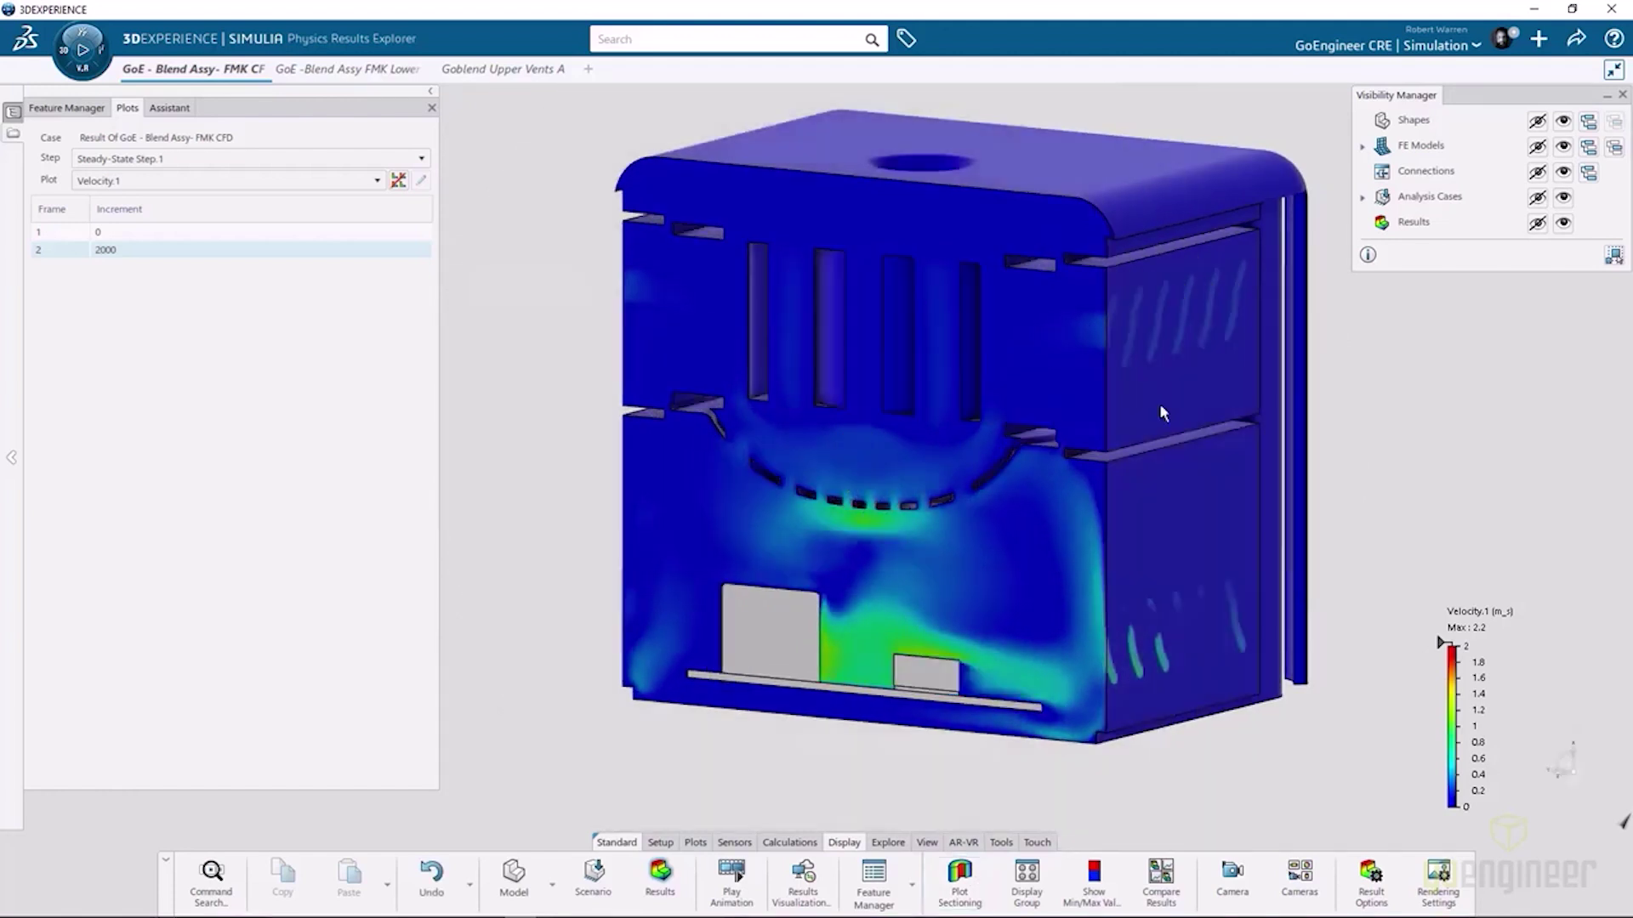
click(306, 181)
- Switch the combined-vents section to Temperature.1 and probe the red component's 84 peak
click(204, 278)
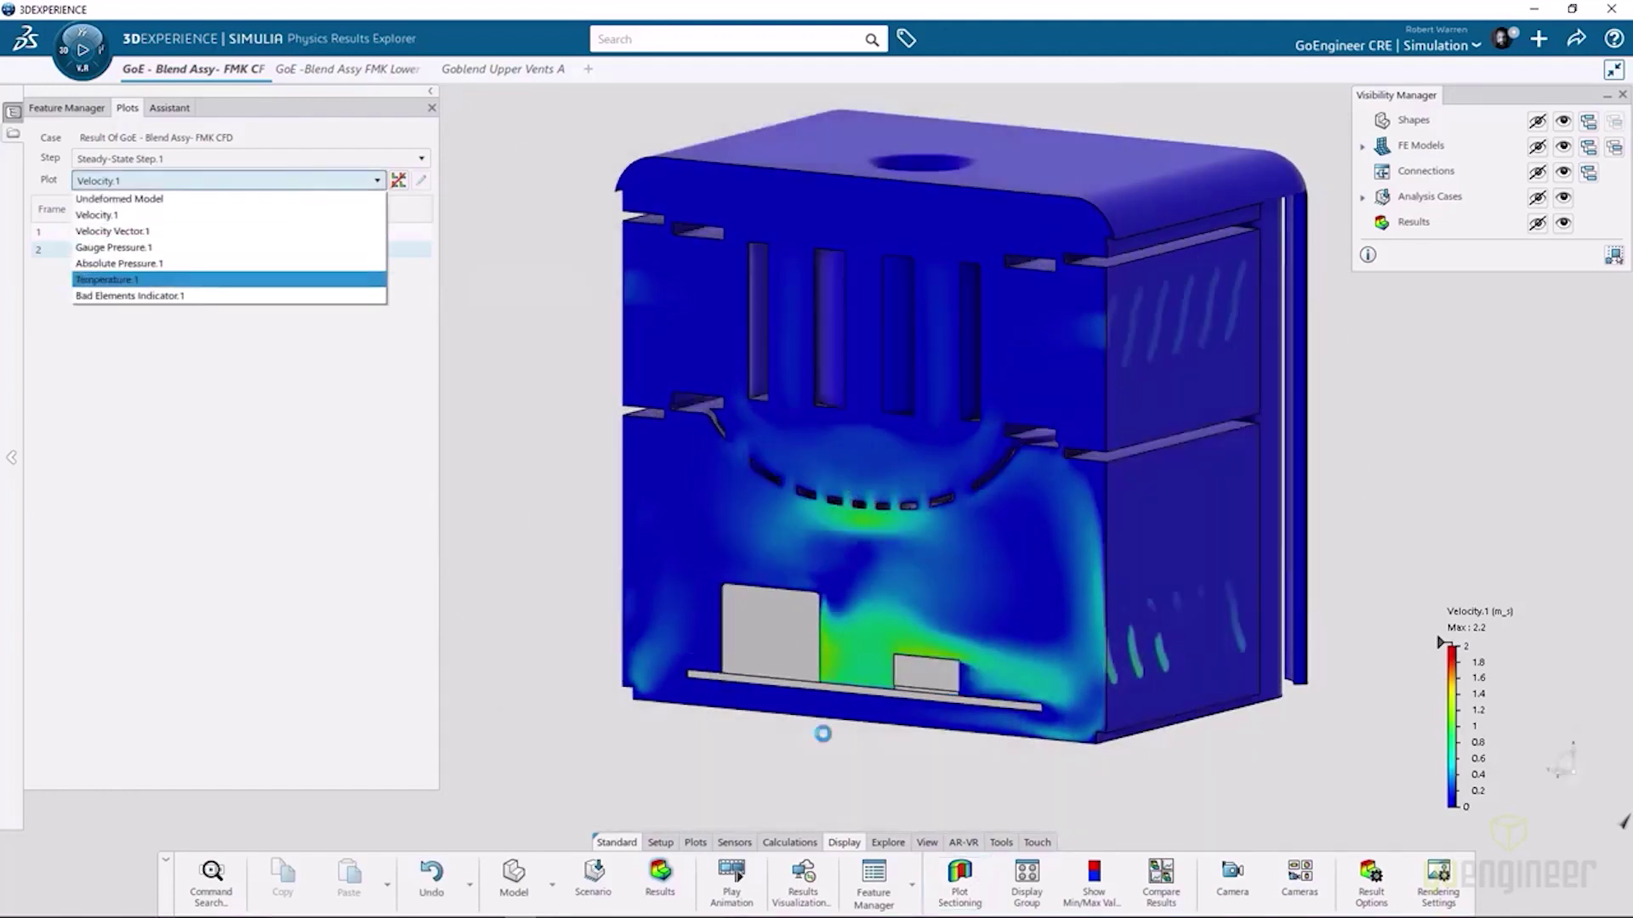
click(931, 684)
middle_drag(922, 803, 920, 769)
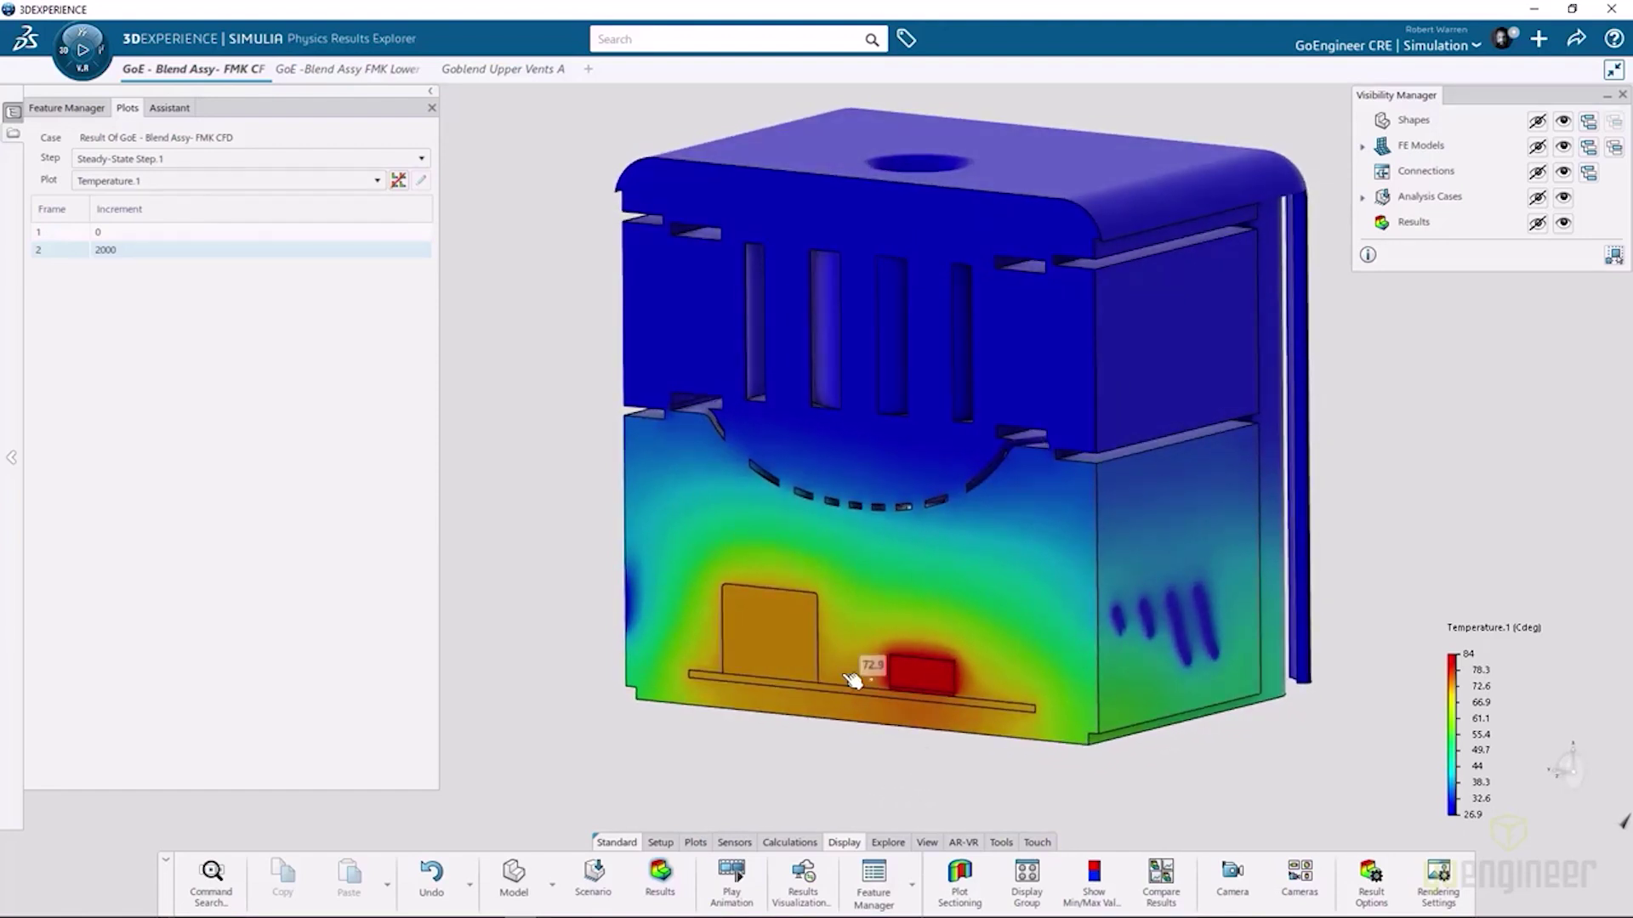
mouse_move(789, 638)
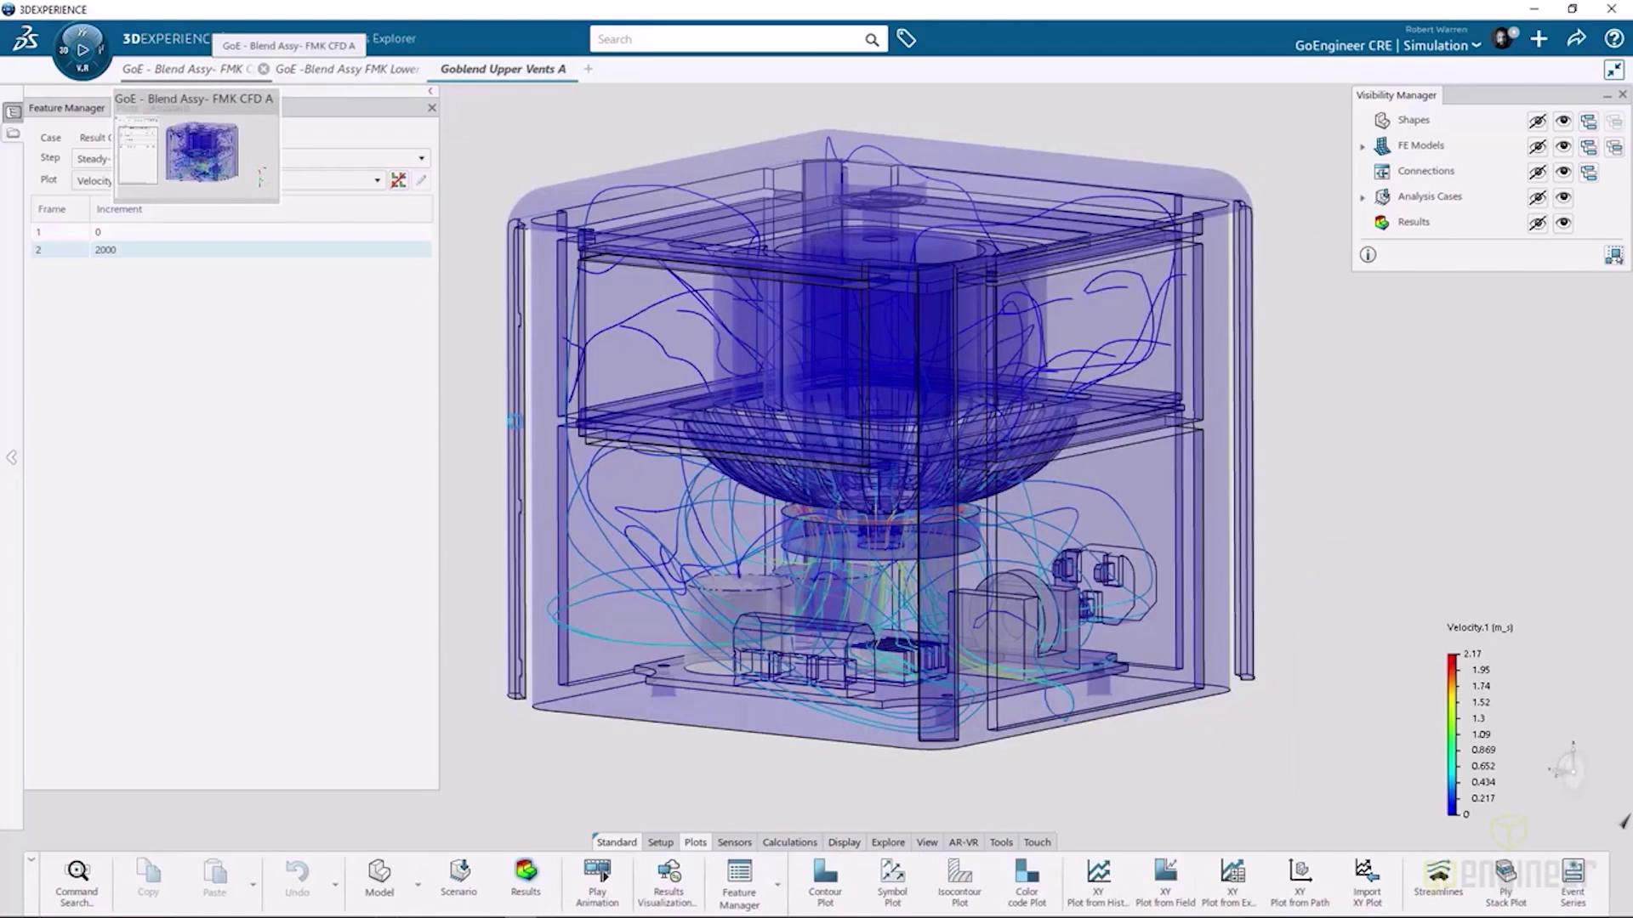
- Show the FMK CFD case's Velocity.1 streamlines and Field Plots list, turned to a frontal view
click(212, 72)
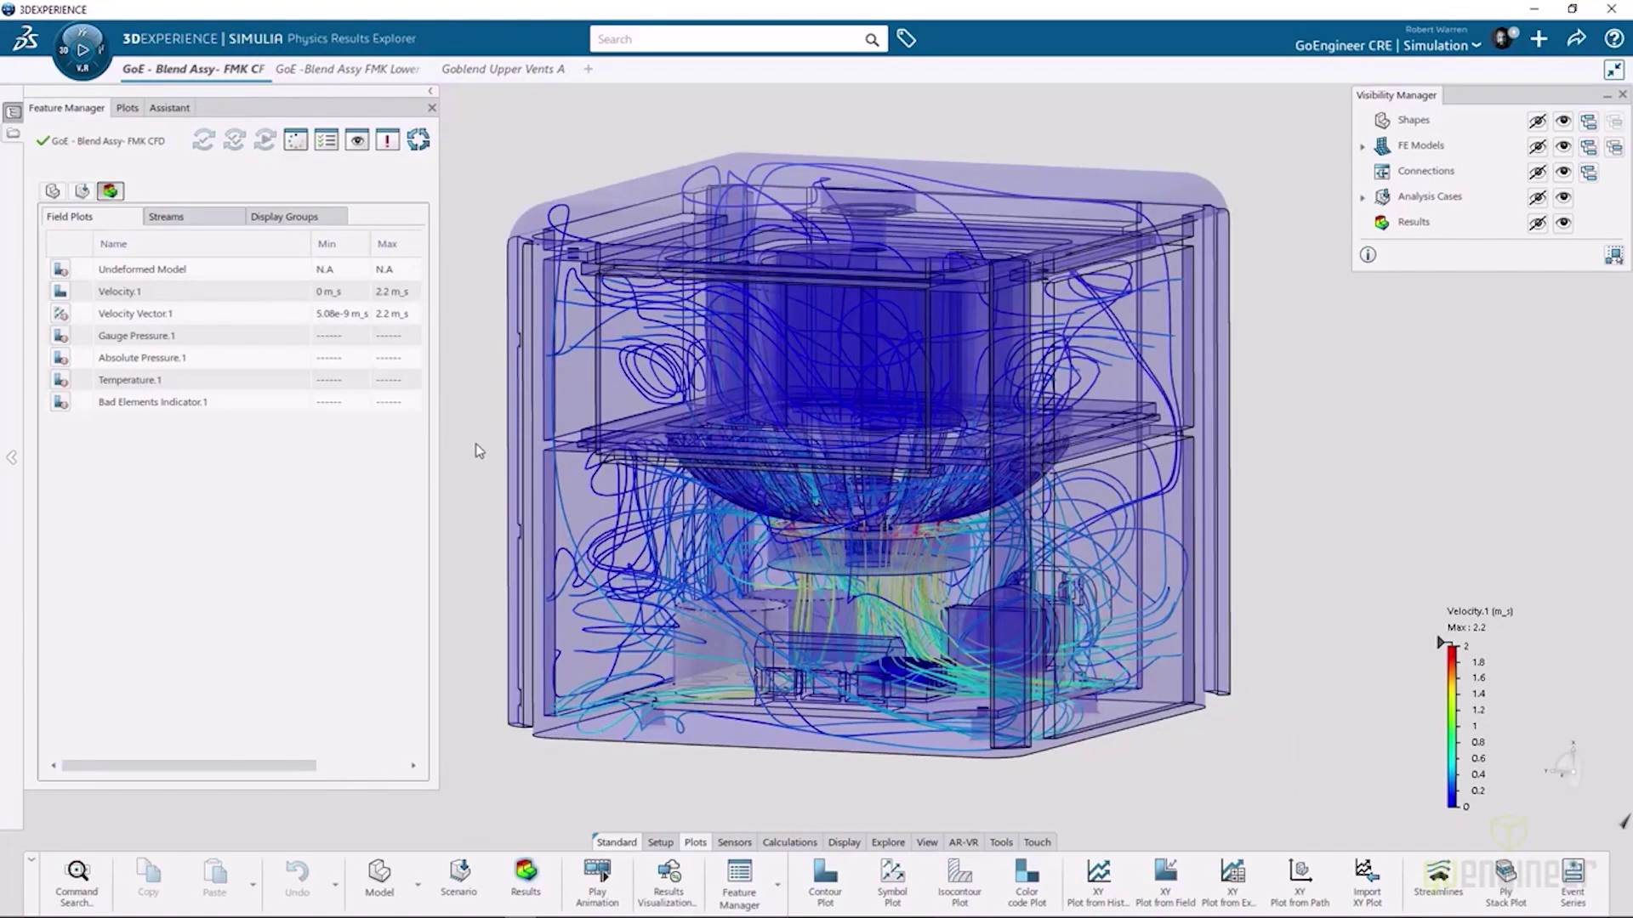
mouse_move(477, 448)
middle_down()
mouse_move(539, 445)
mouse_move(499, 444)
middle_up()
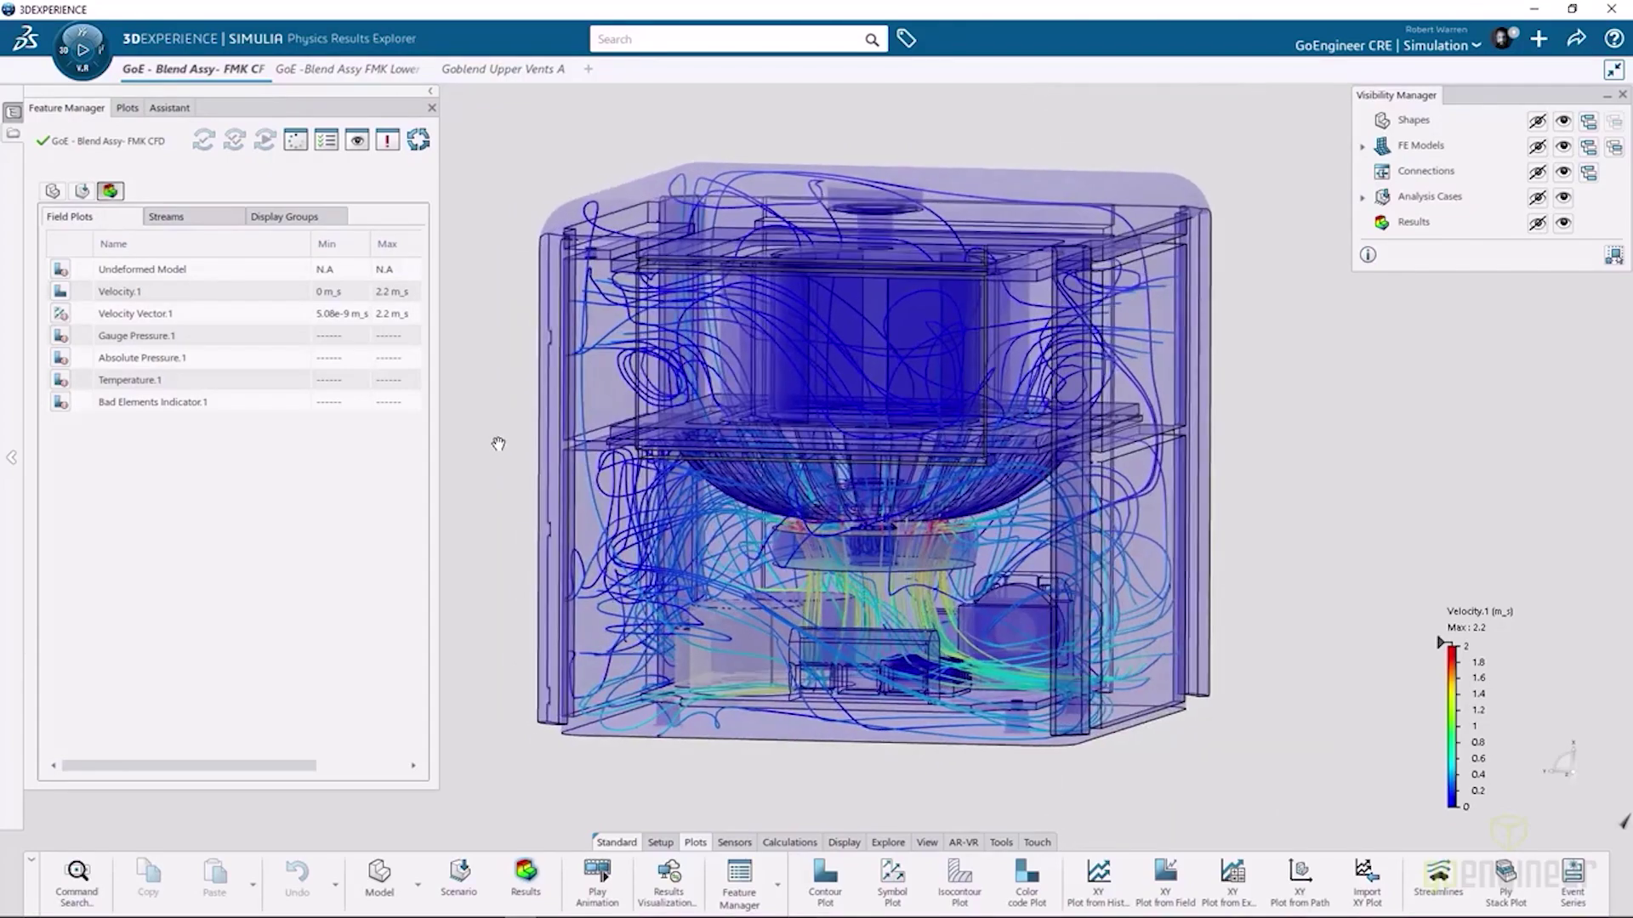